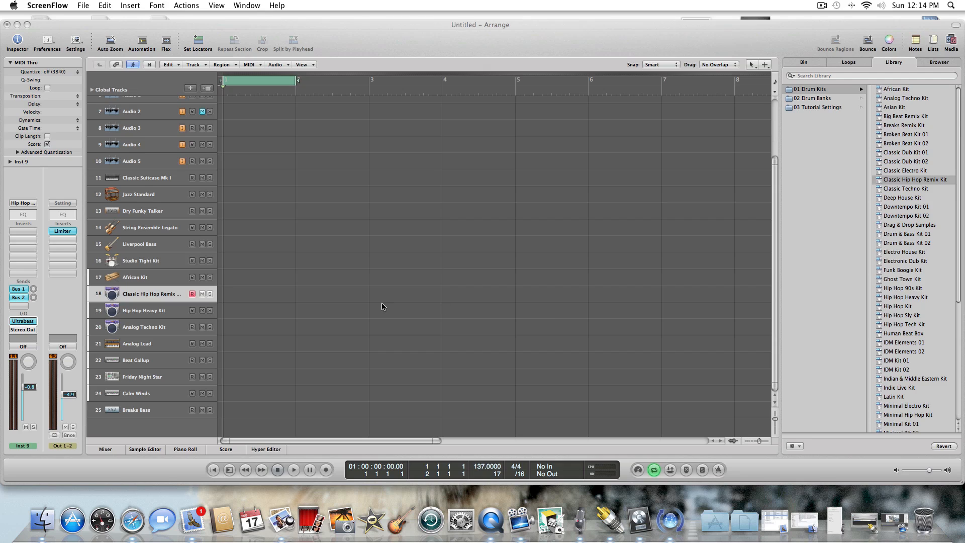
Open the Ultrabeat drum synth on the Classic Hip Hop Remix Kit track, keeping its stereo version.
click(382, 306)
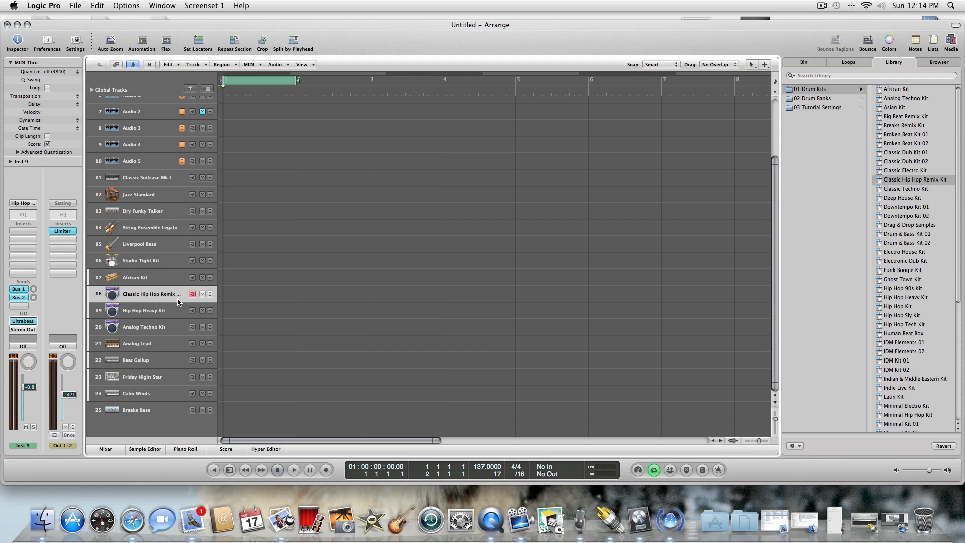
click(24, 321)
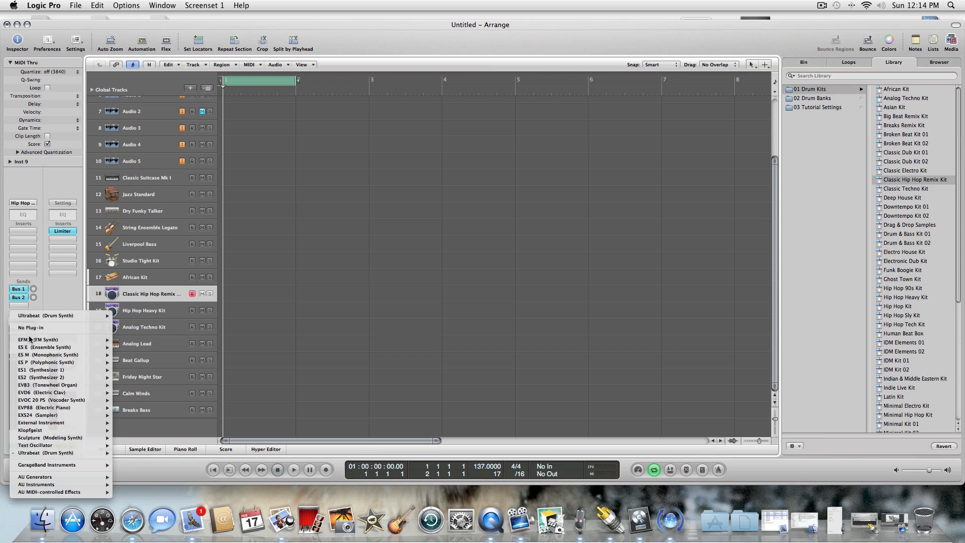
mouse_move(54, 485)
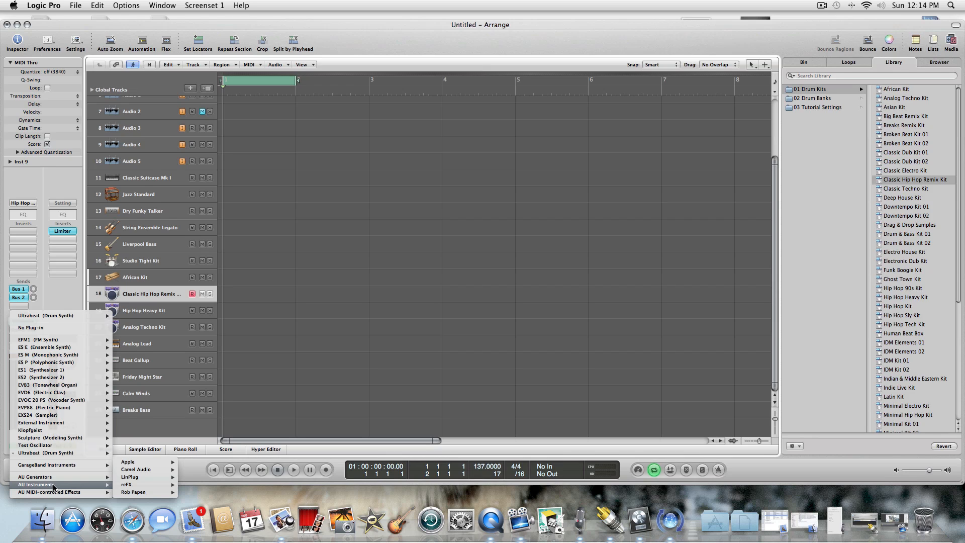
click(56, 453)
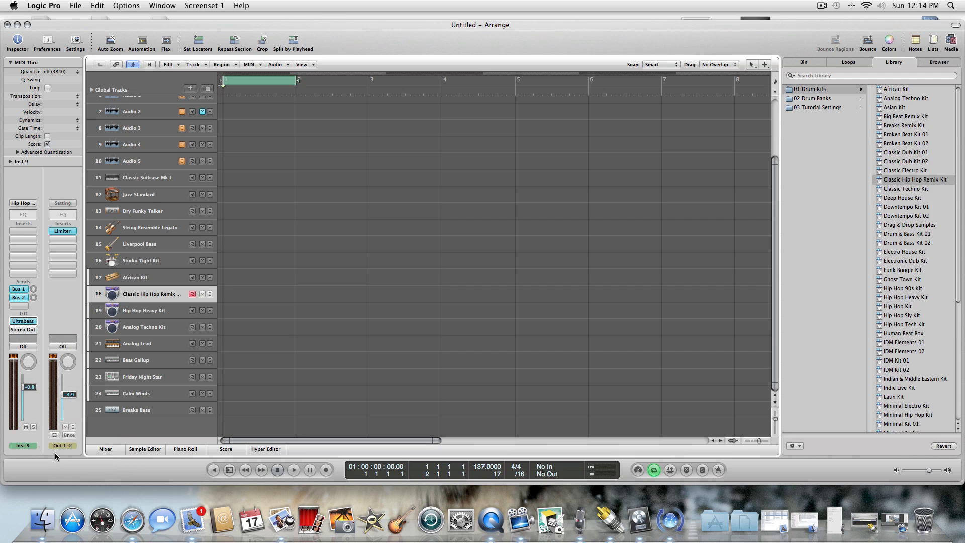
click(28, 324)
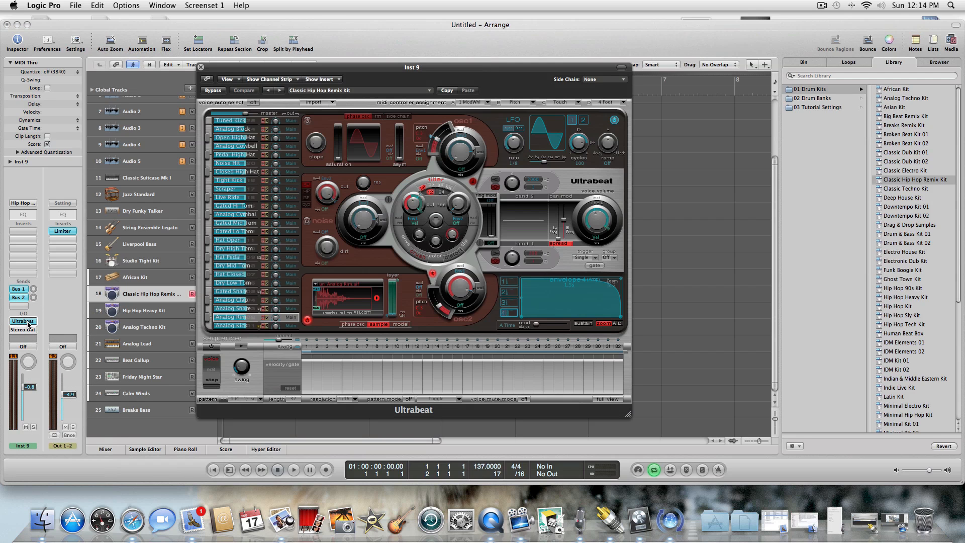
Select the Analog Kick voice and set its Oscillator 2 to sample mode.
click(248, 326)
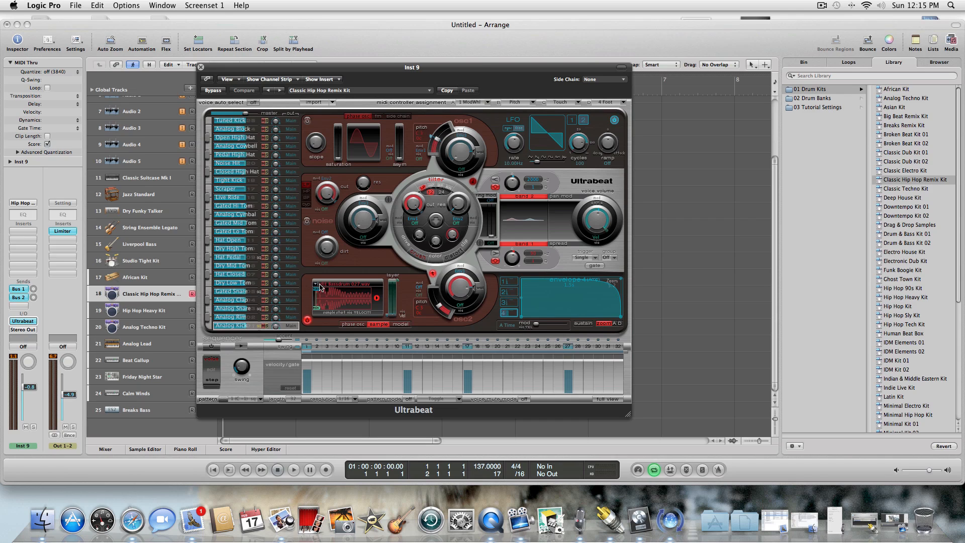
click(357, 326)
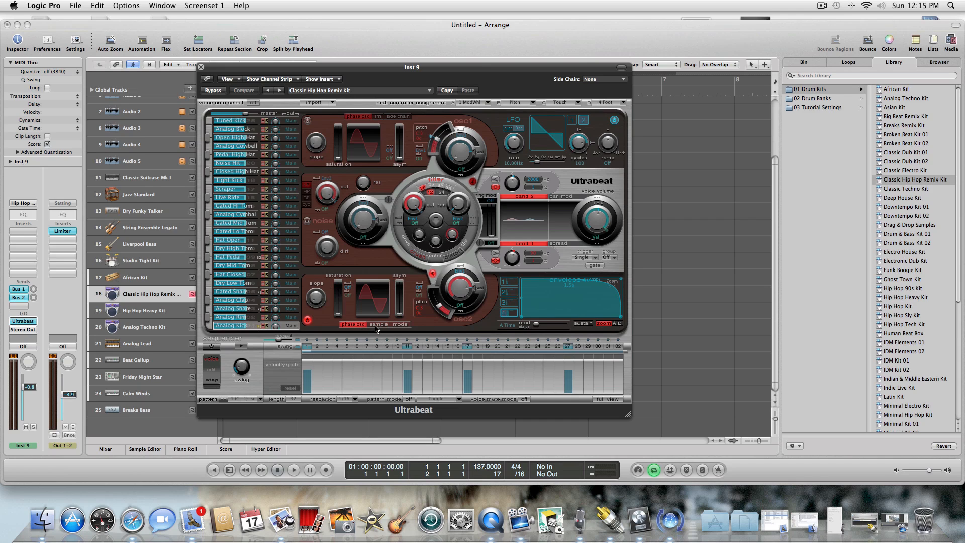
click(377, 326)
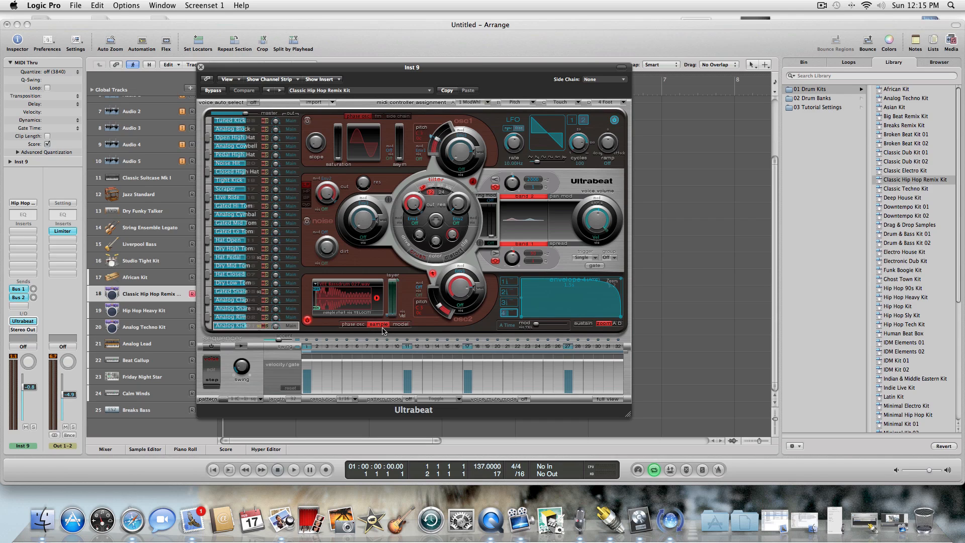
Start loading a sample into Oscillator 2 and browse to the VEE Bassdrum folder on the Desktop.
click(316, 285)
click(324, 283)
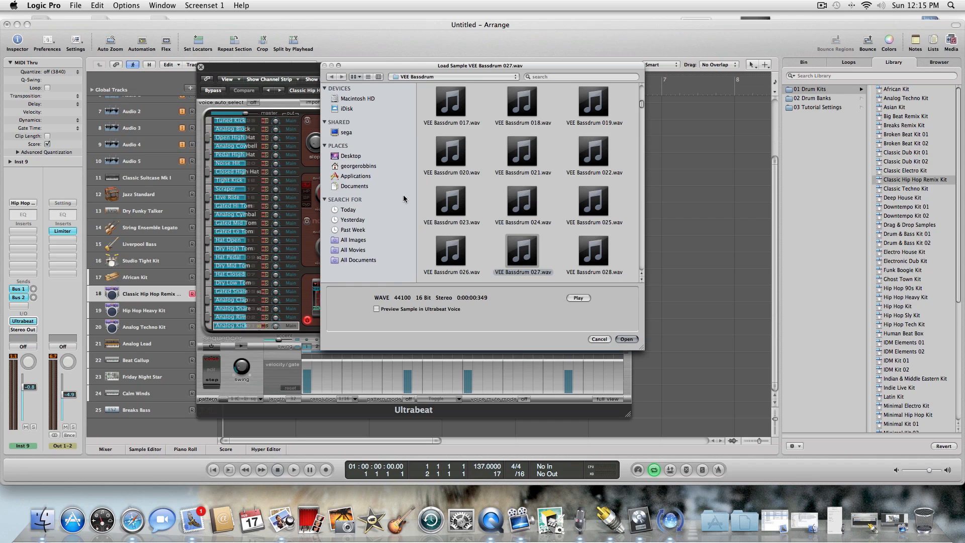
click(357, 157)
drag(641, 95, 643, 164)
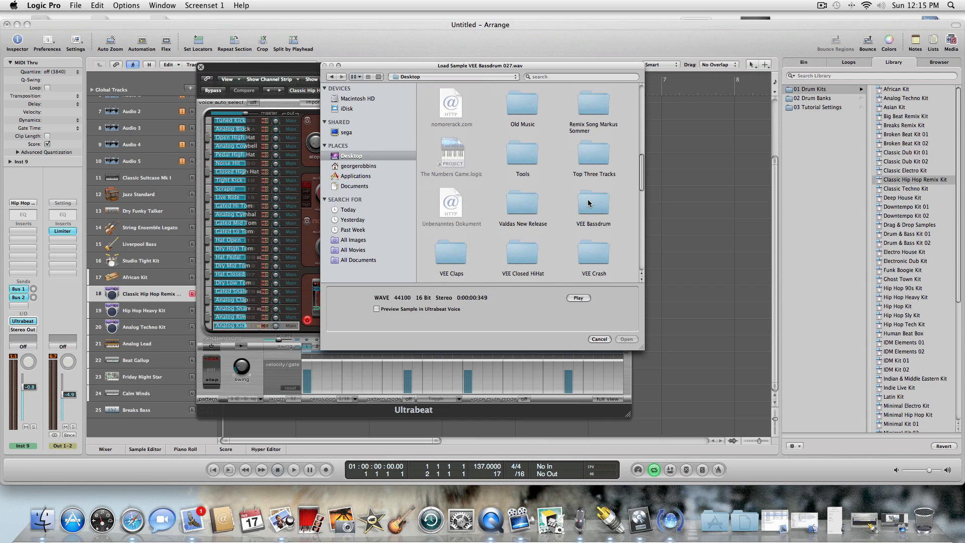
click(595, 202)
double_click(596, 203)
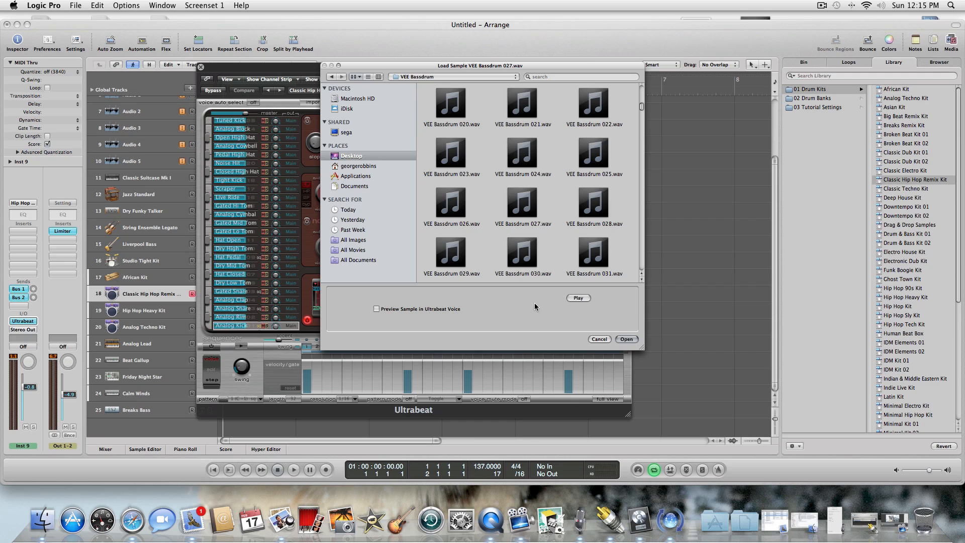
Audition the bass drum samples and load VEE Bassdrum 027.wav into the Analog Kick voice.
click(522, 112)
key(Right)
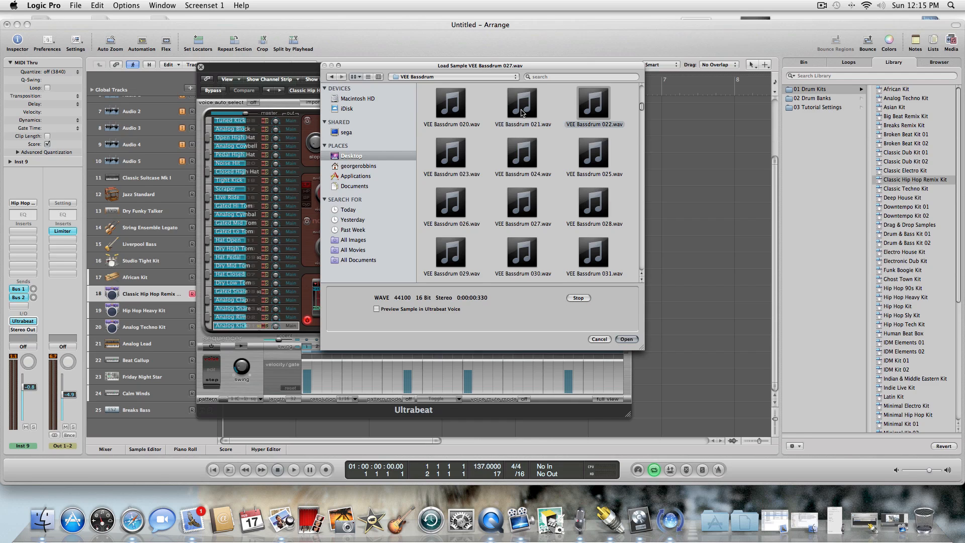
key(Down)
key(Left)
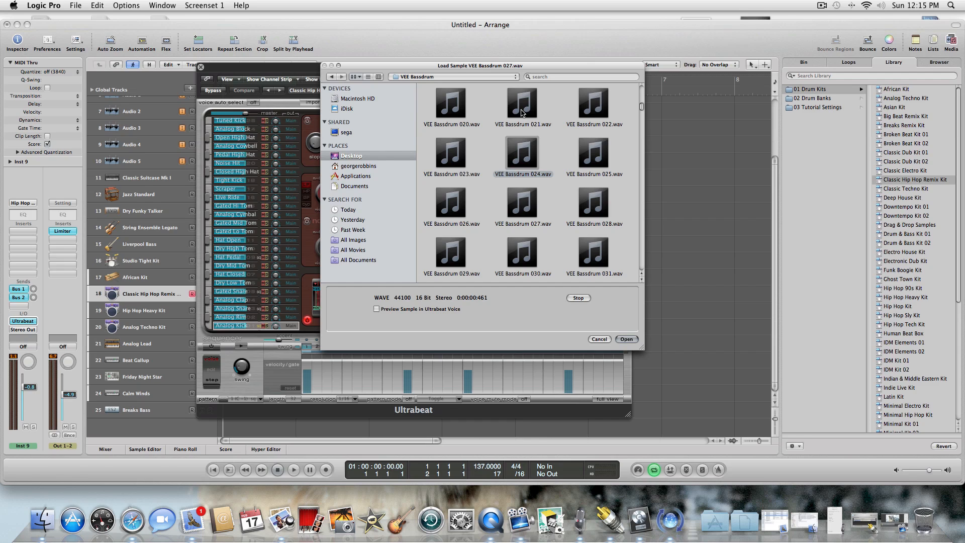
key(Down)
key(Down)
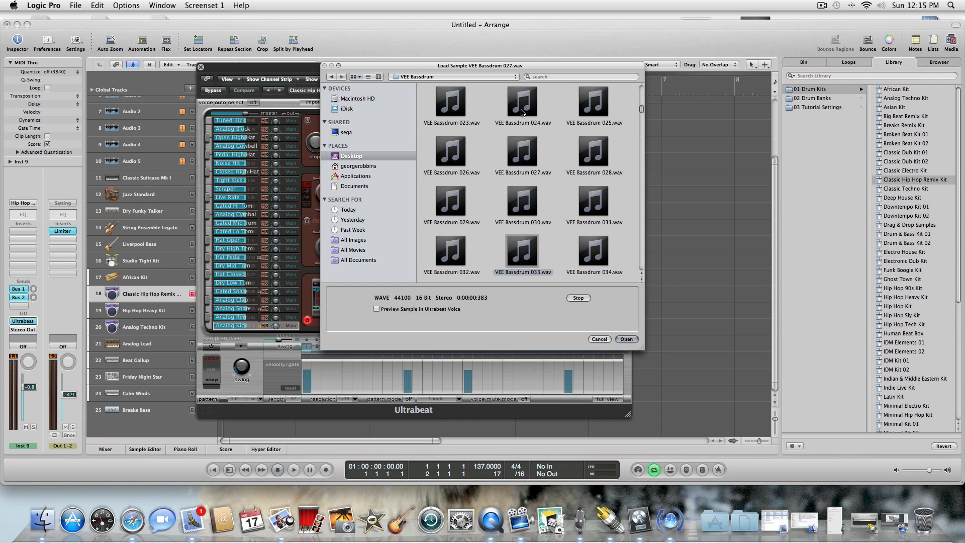
key(Up)
key(Up)
key(Left)
key(Right)
key(Right)
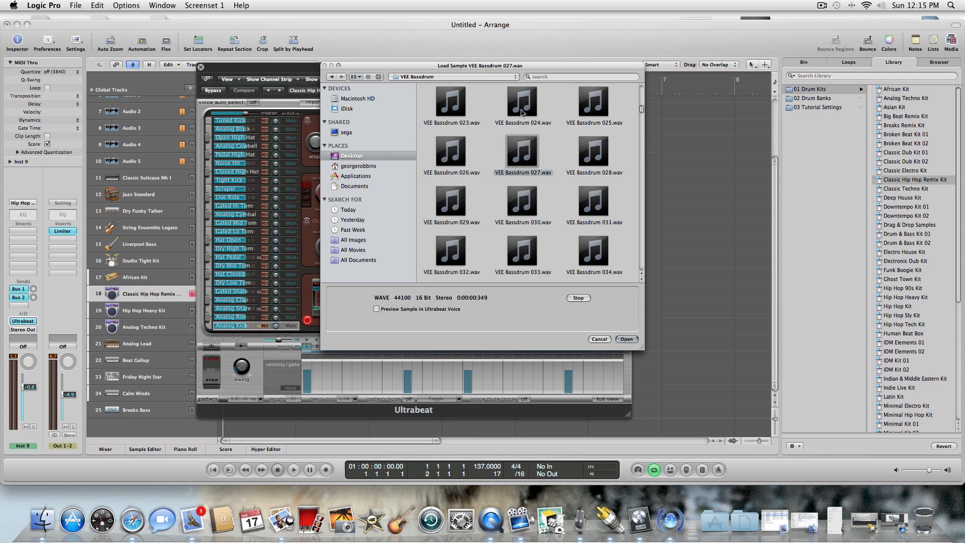
key(Left)
click(629, 339)
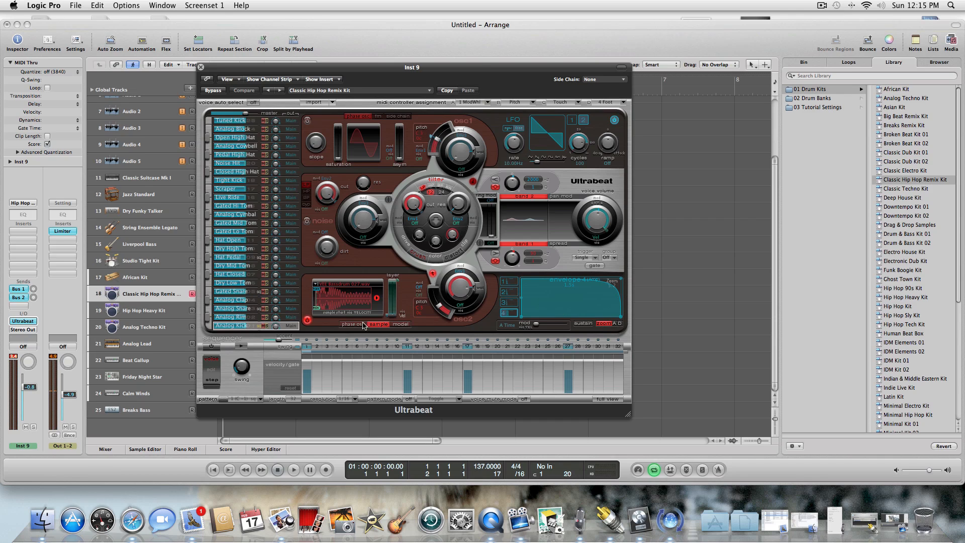
Close Ultrabeat, create a one-bar region at bar 1 on the Classic Hip Hop Remix Kit track, and open it in the Piano Roll.
click(200, 66)
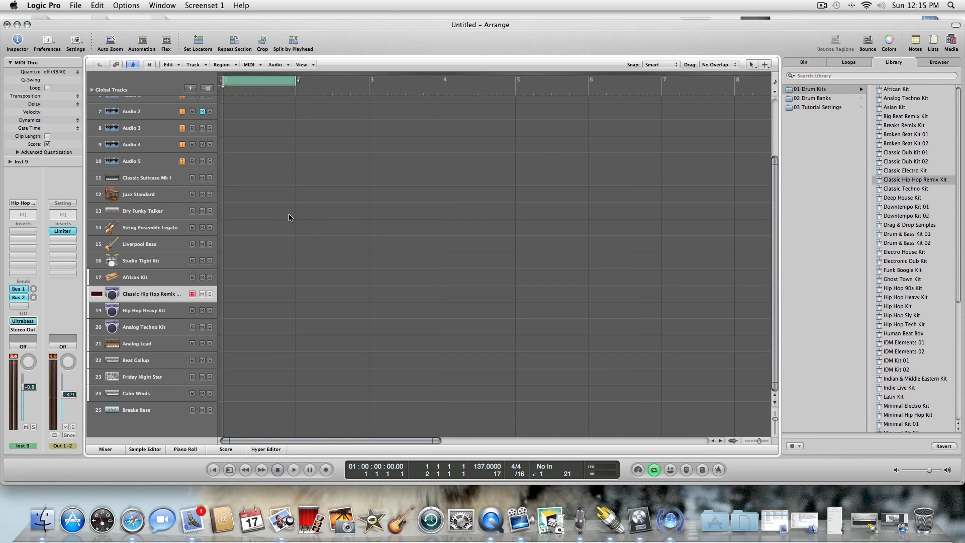
key(Escape)
click(311, 226)
click(237, 297)
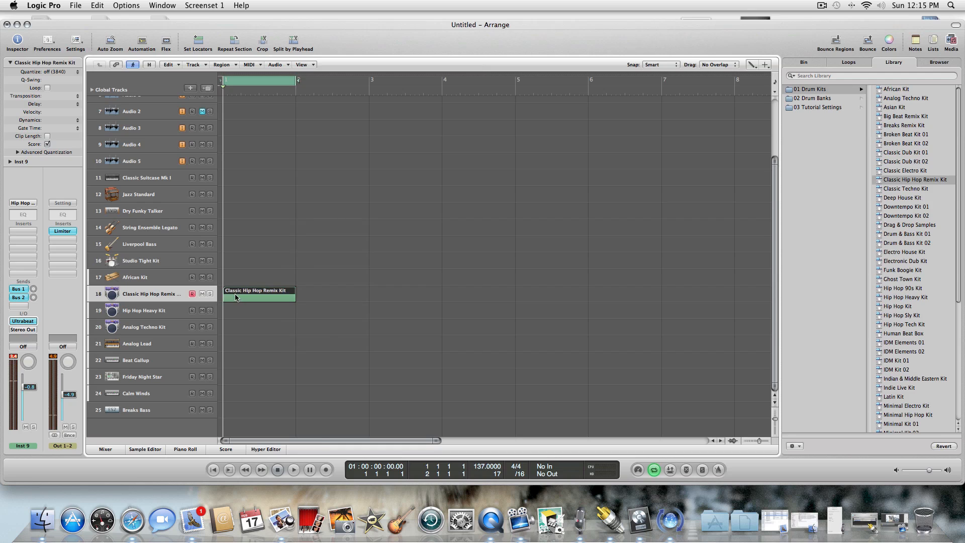
double_click(232, 295)
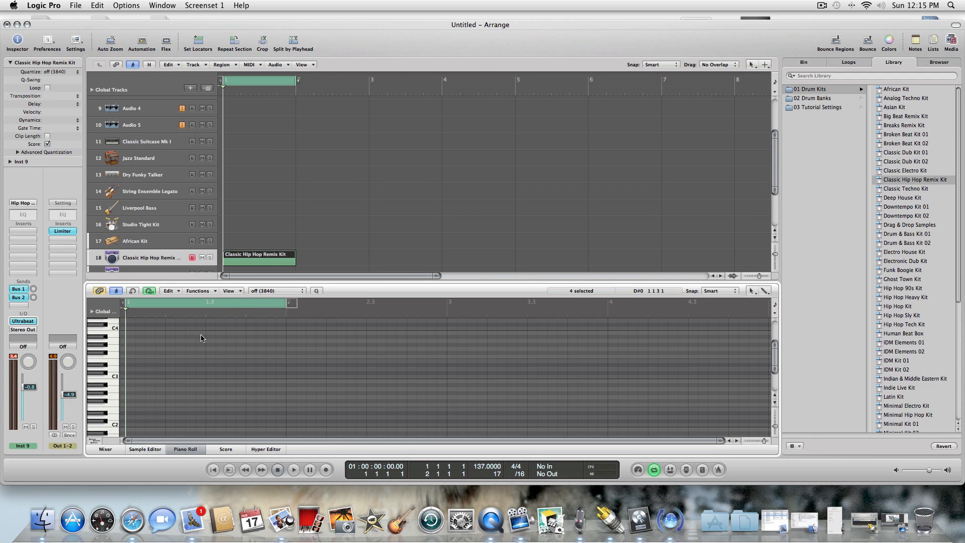
Draw four C1 kick notes with the Pencil tool, one on each beat of bar 1.
key(Escape)
click(206, 364)
scroll(775, 354, down, 5)
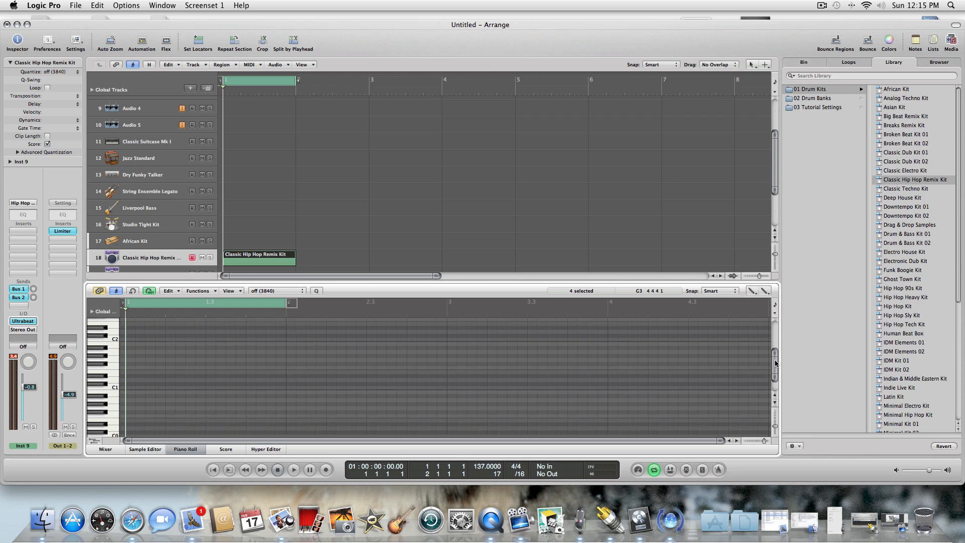
click(130, 382)
click(167, 383)
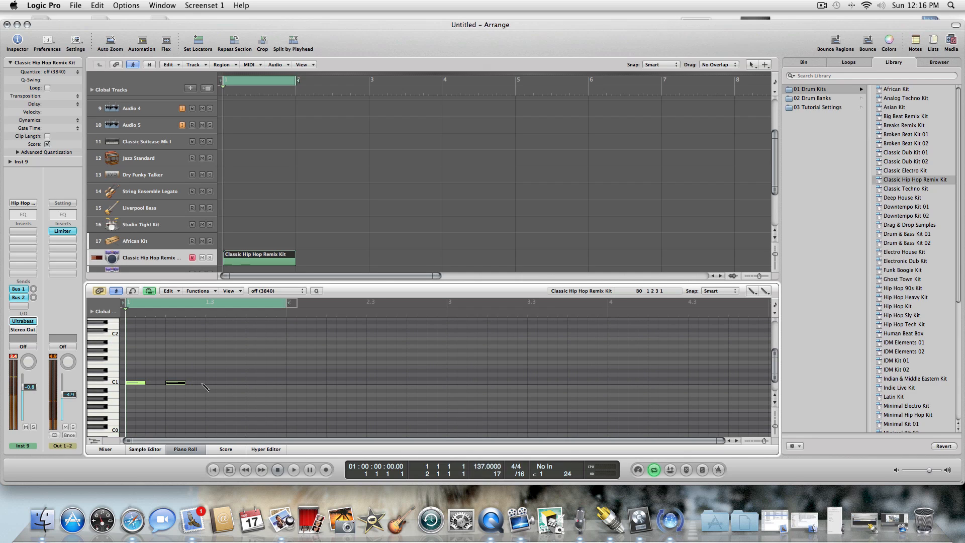
click(210, 382)
click(249, 383)
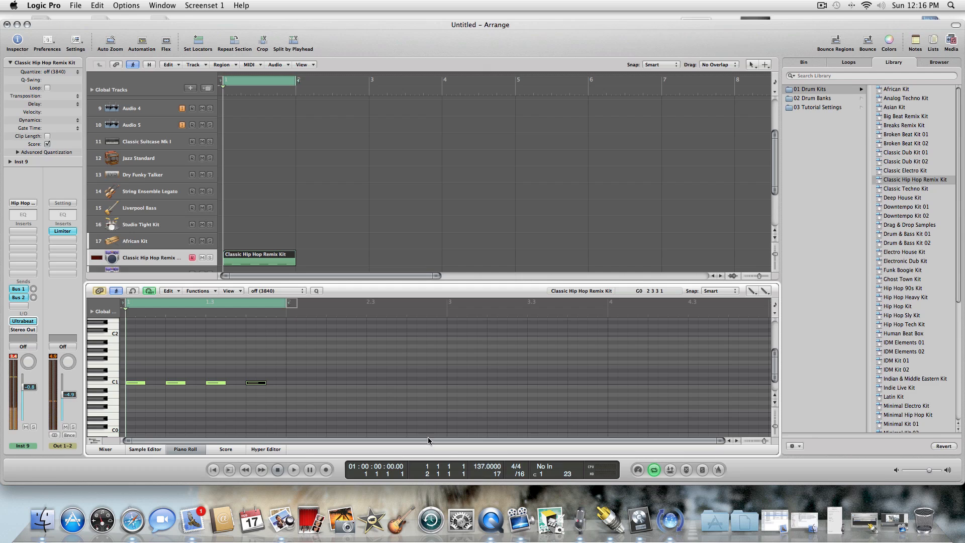
Play back the looped kick pattern, stop it, and close the Piano Roll.
drag(481, 465, 480, 477)
click(293, 468)
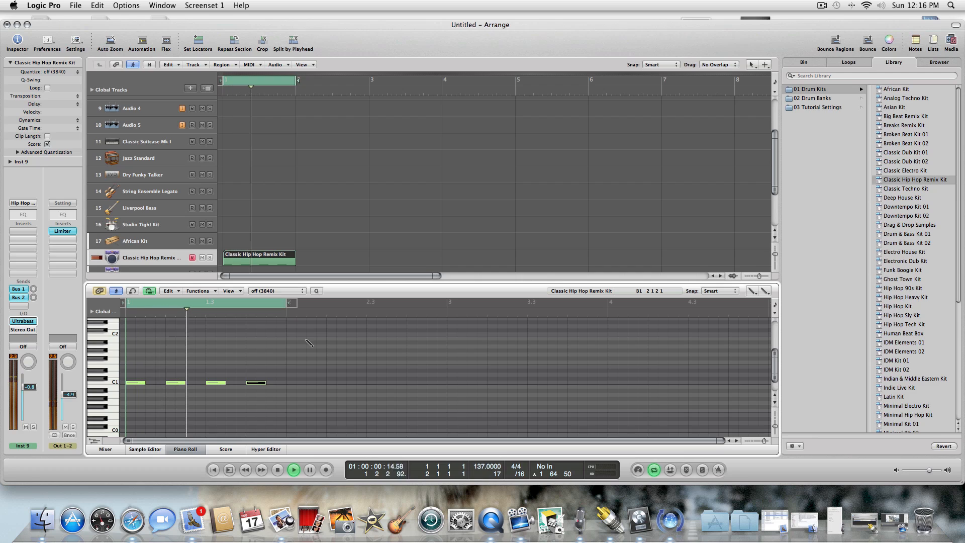
click(279, 472)
click(179, 450)
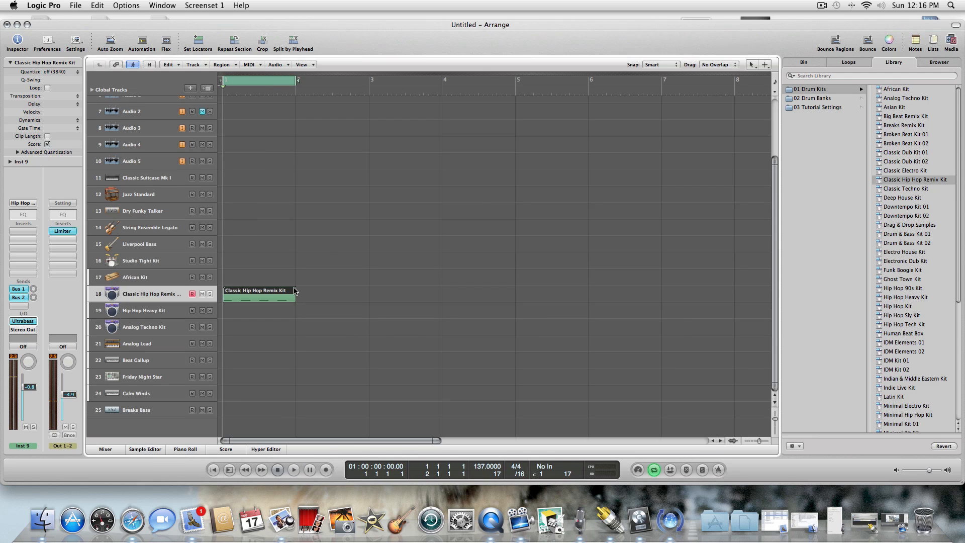
Create a new track with duplicate settings, open its Ultrabeat, and select the Analog Rim voice.
click(207, 89)
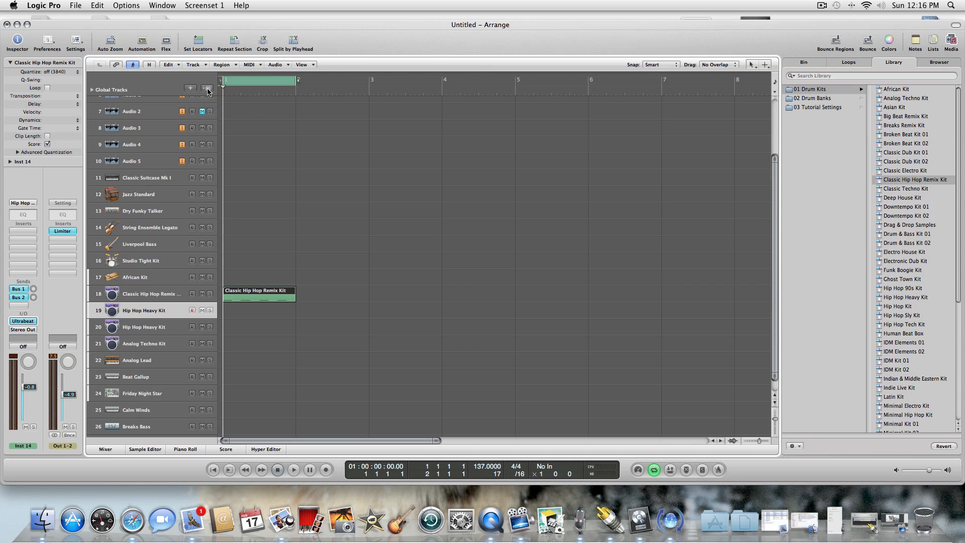
click(23, 322)
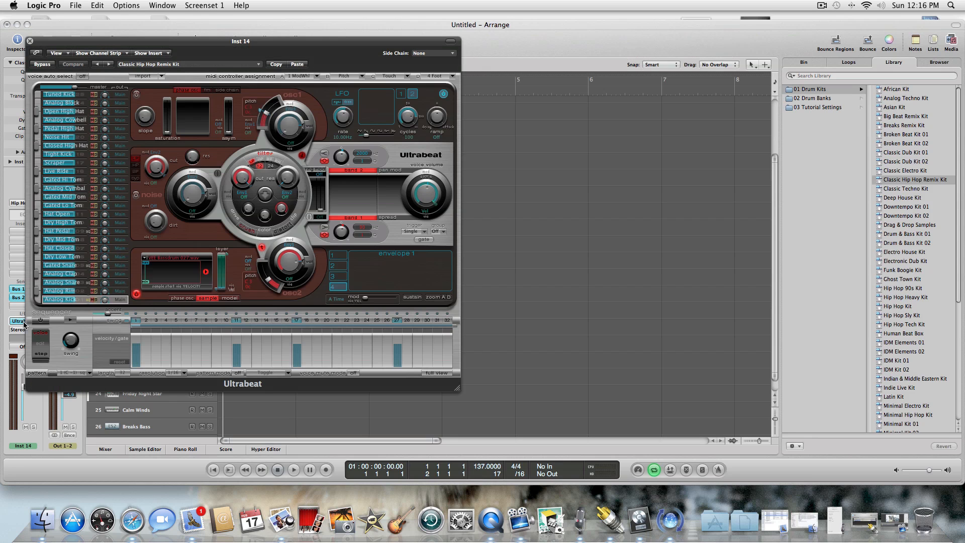
click(81, 292)
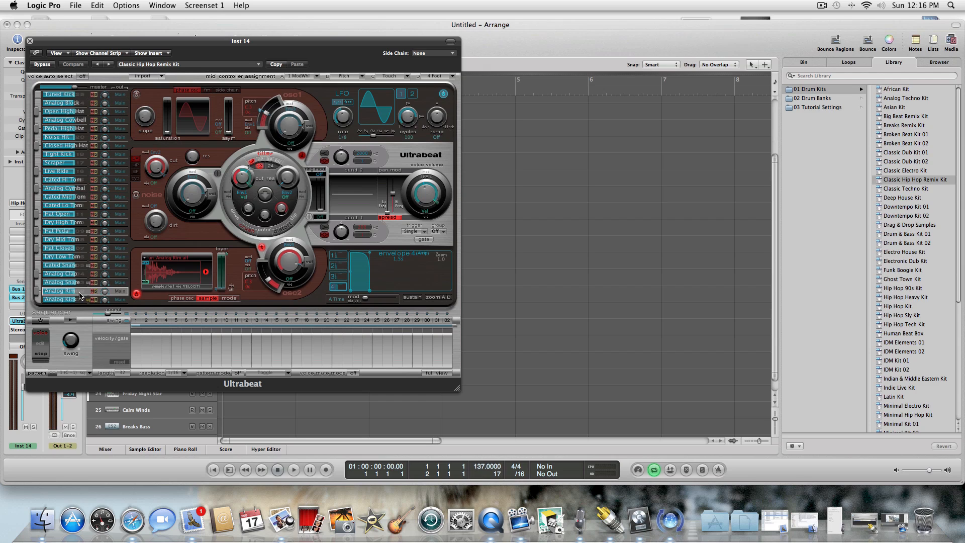
click(79, 300)
click(78, 293)
Start loading a sample for the Analog Rim voice and browse to the VEE Closed HiHat folder on the Desktop.
click(145, 260)
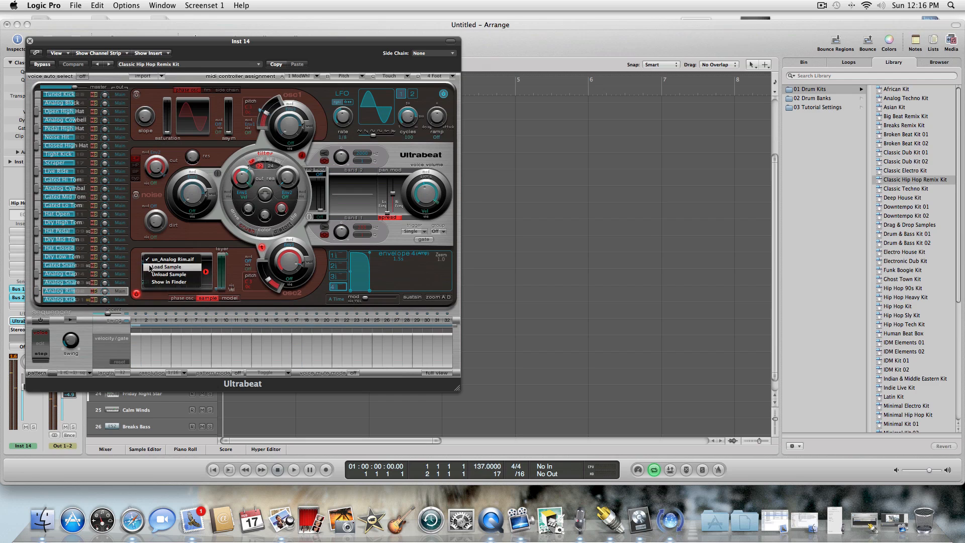
click(150, 267)
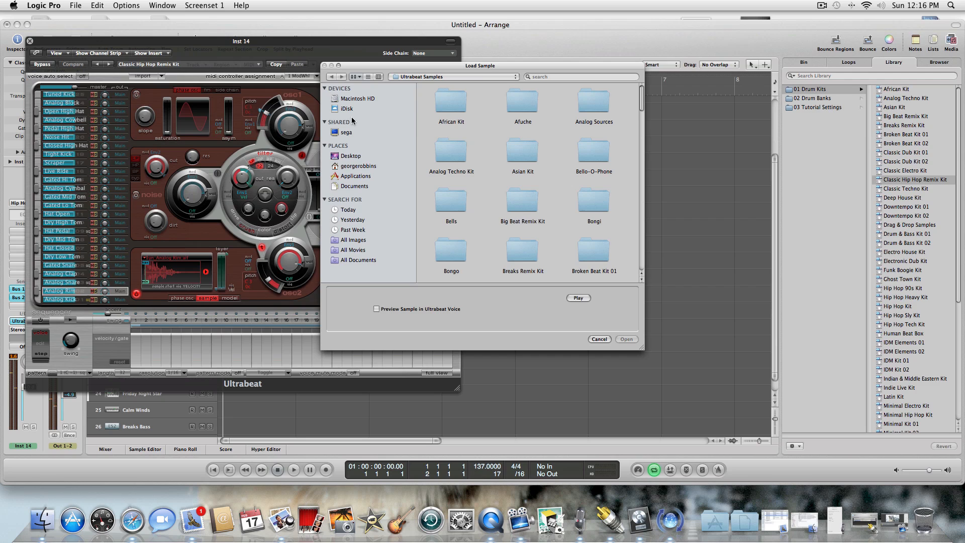
click(354, 156)
drag(639, 96, 647, 178)
double_click(519, 193)
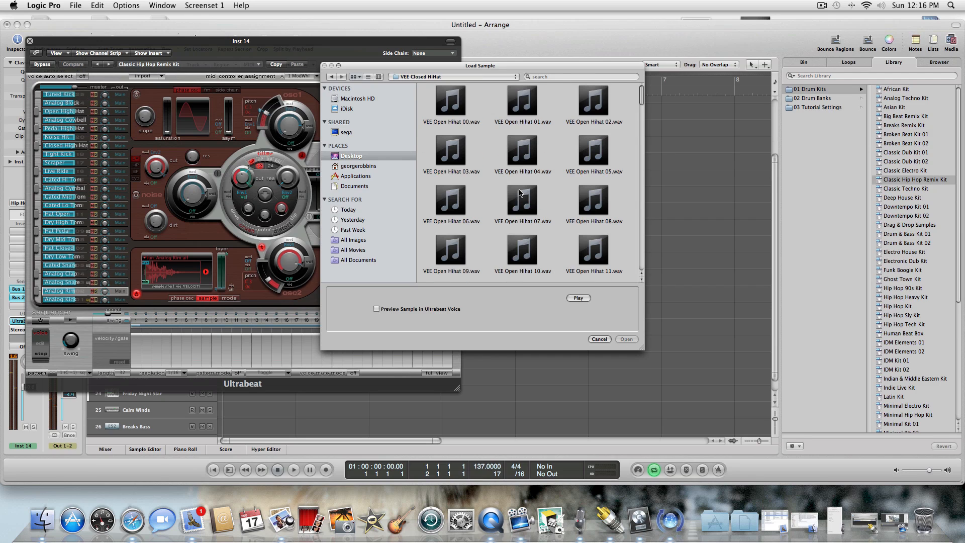
Audition the hi-hat samples in the VEE Closed HiHat folder one after another, starting from VEE Open Hihat 01.wav.
click(581, 299)
click(522, 102)
key(Right)
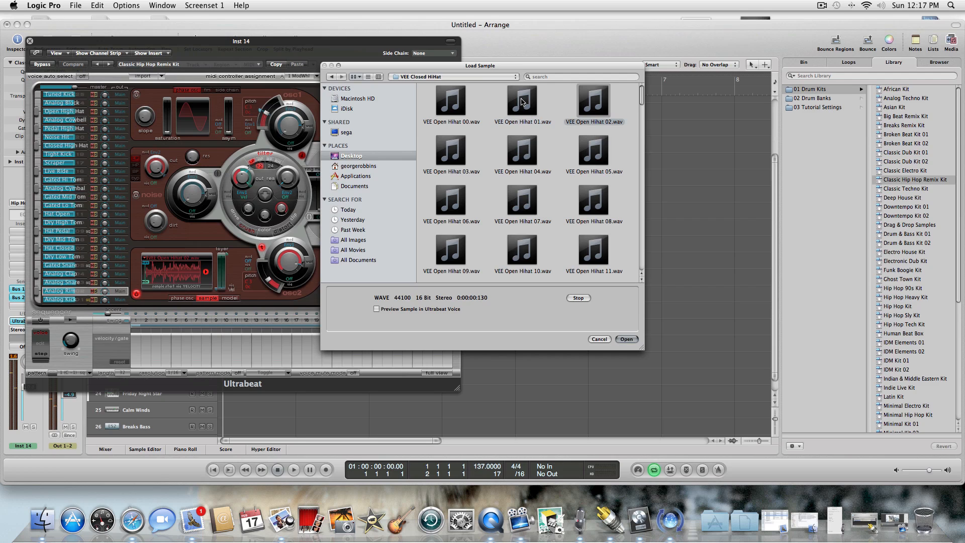
key(Down)
key(Left)
key(Left)
key(Down)
key(Right)
key(Right)
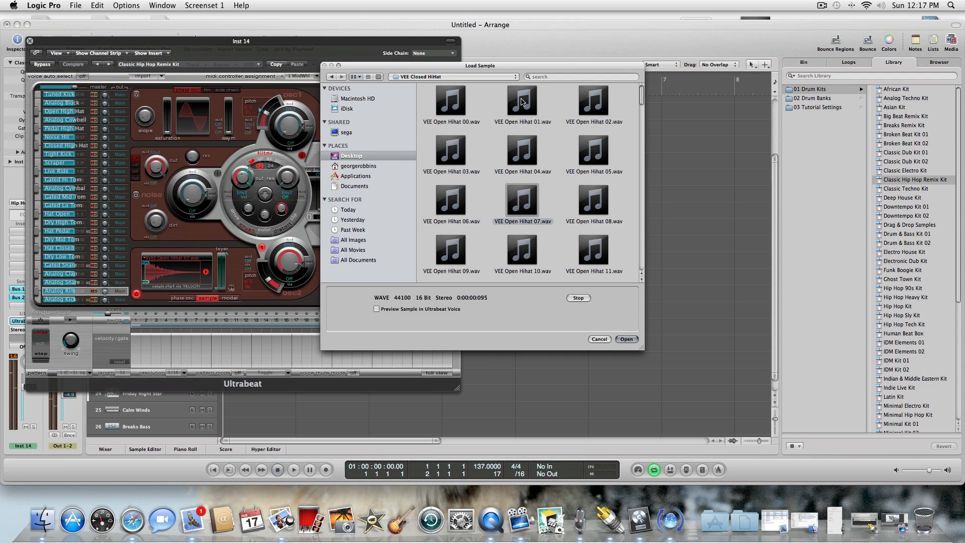
key(Down)
key(Left)
key(Left)
key(Down)
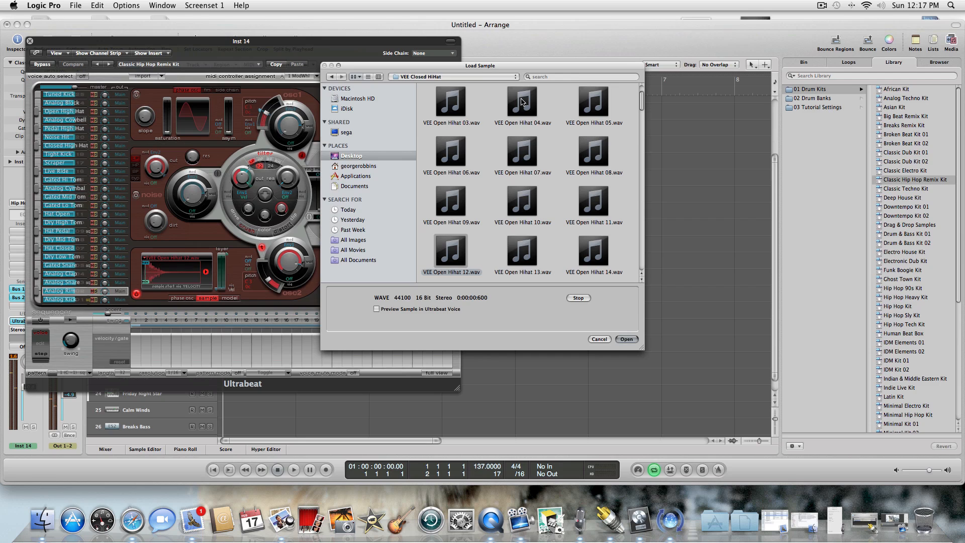
key(Right)
key(Right)
key(Down)
key(Left)
key(Left)
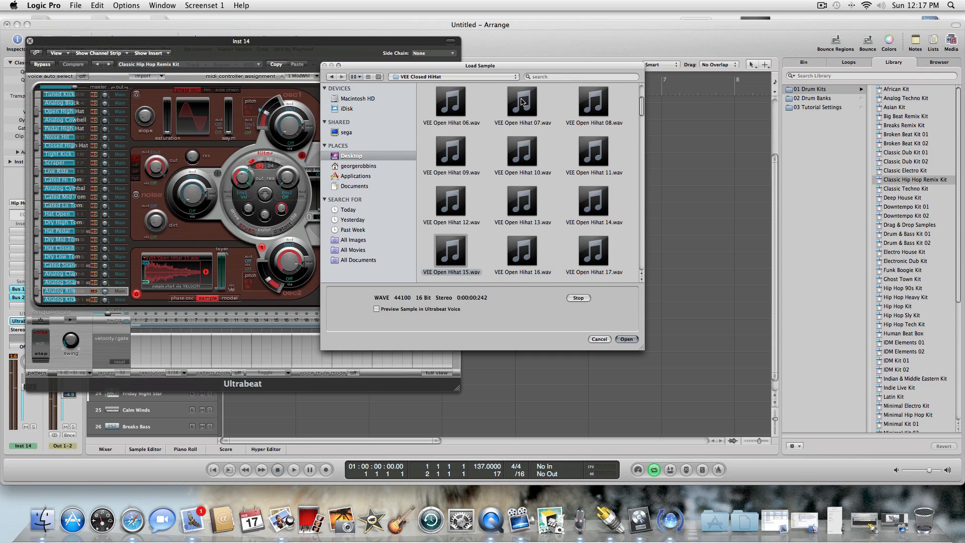
key(Down)
key(Right)
key(Right)
key(Down)
key(Left)
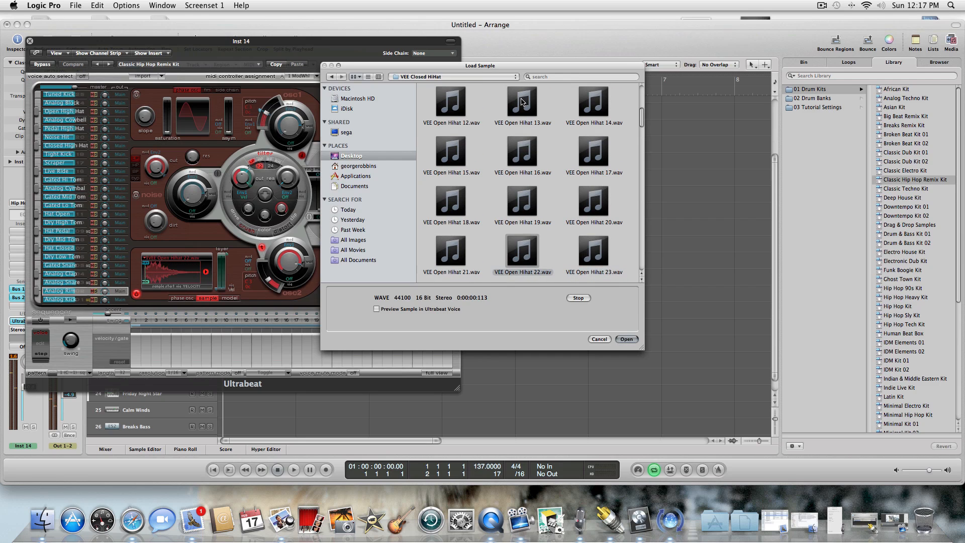
key(Left)
key(Right)
key(Right)
key(Left)
key(Left)
key(Right)
key(Down)
key(Up)
key(Right)
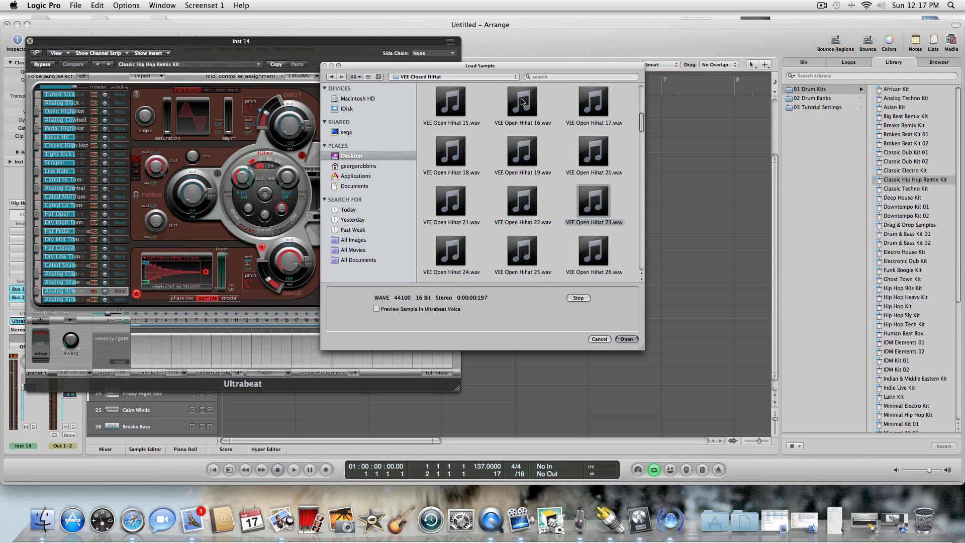
key(Down)
key(Down)
key(Left)
key(Left)
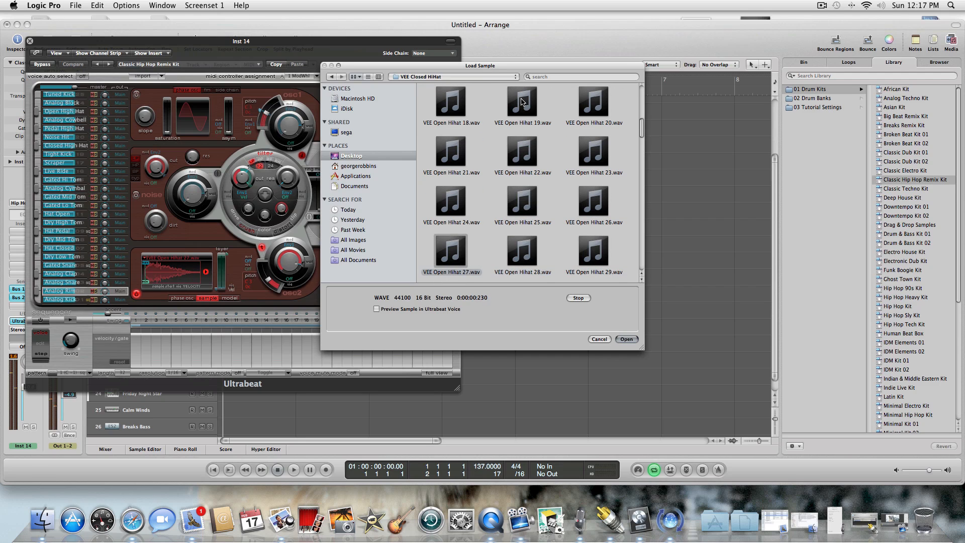
key(Down)
key(Right)
key(Down)
key(Right)
key(Left)
key(Left)
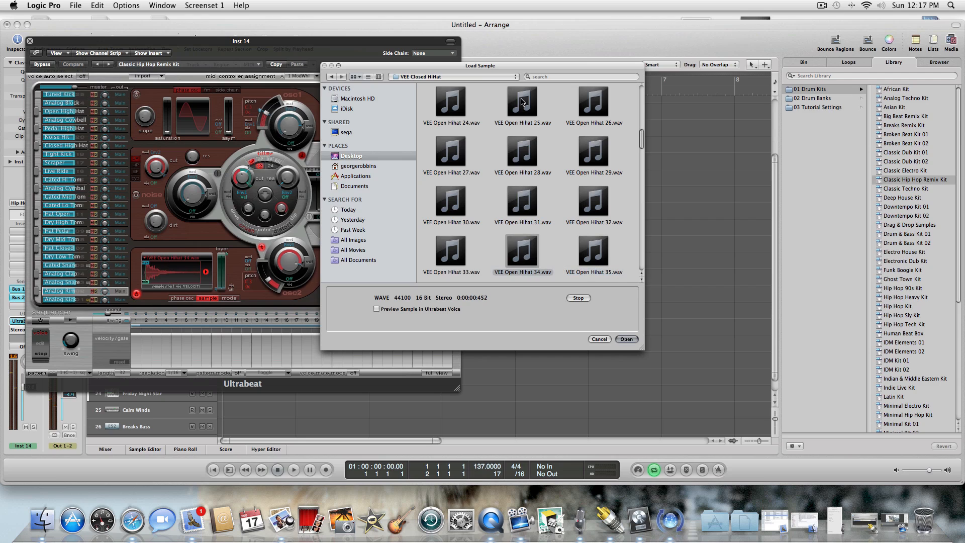
key(Down)
key(Right)
key(Right)
Load VEE Open Hihat 42.wav into the Analog Rim voice and close the Ultrabeat window.
key(Left)
key(Left)
key(Down)
key(Down)
key(Right)
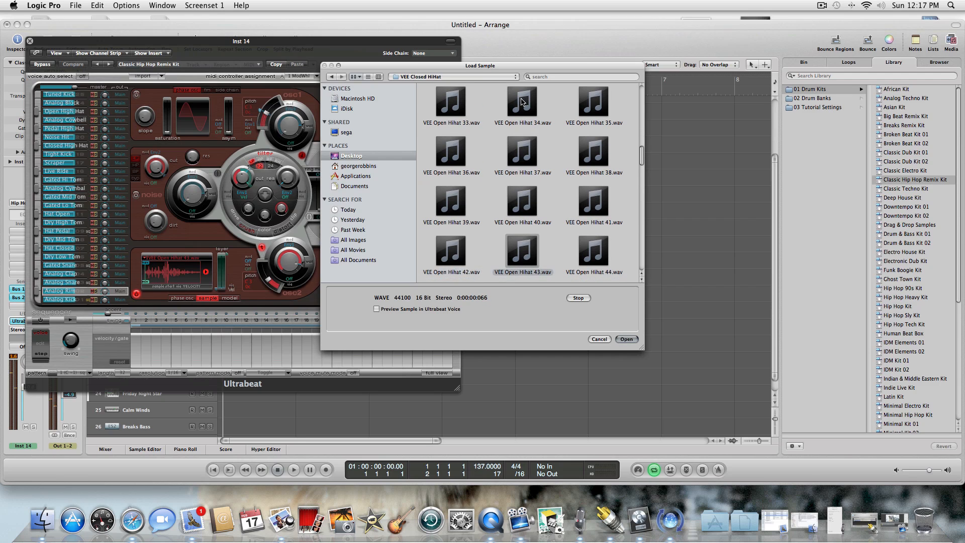
key(Left)
key(Right)
key(Left)
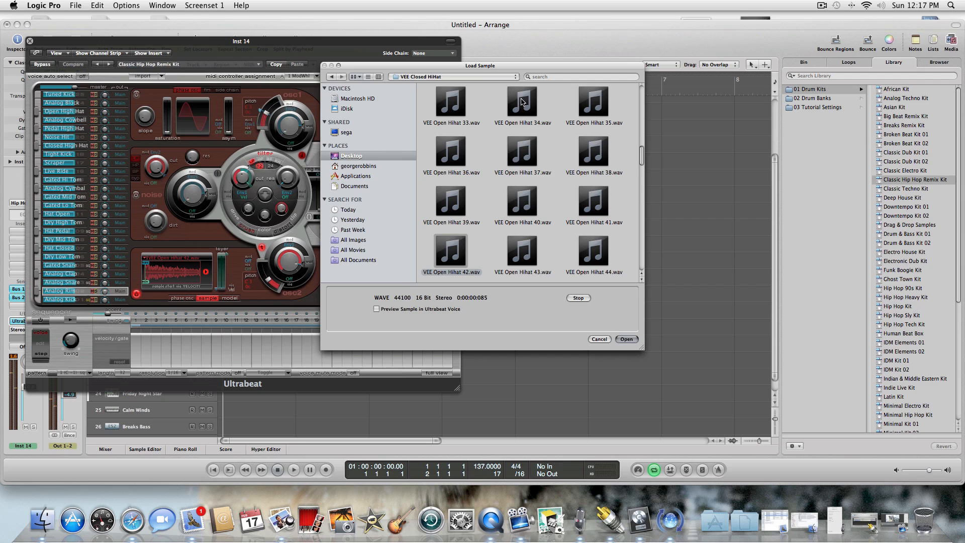
click(626, 339)
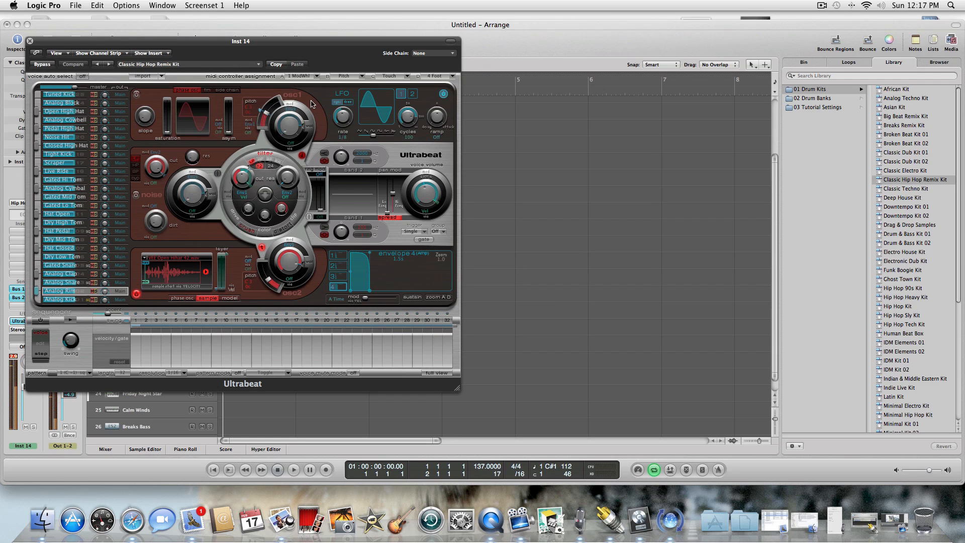
click(30, 40)
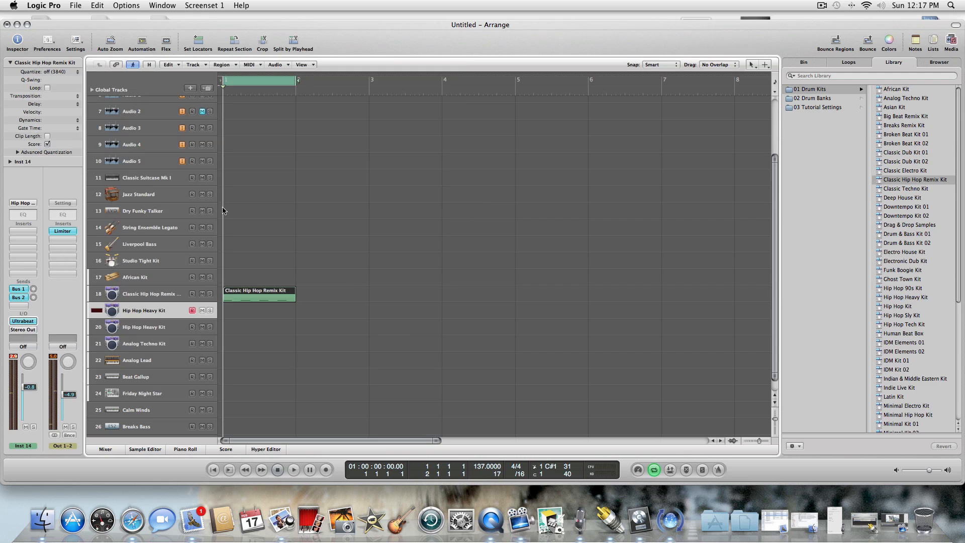
Create a one-bar MIDI region at bar 1 on track 19 with the Pencil tool and open it in the Piano Roll.
key(Escape)
click(270, 290)
click(243, 310)
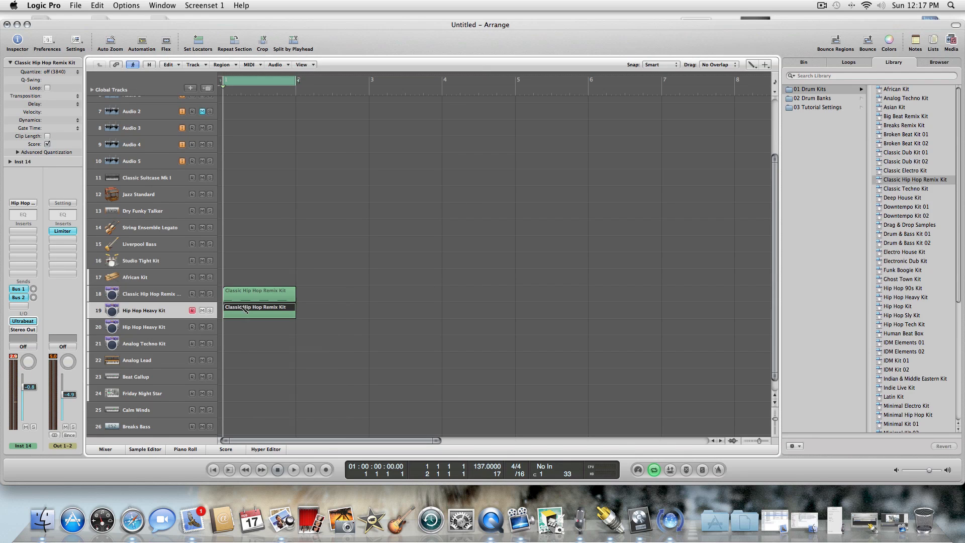
double_click(243, 310)
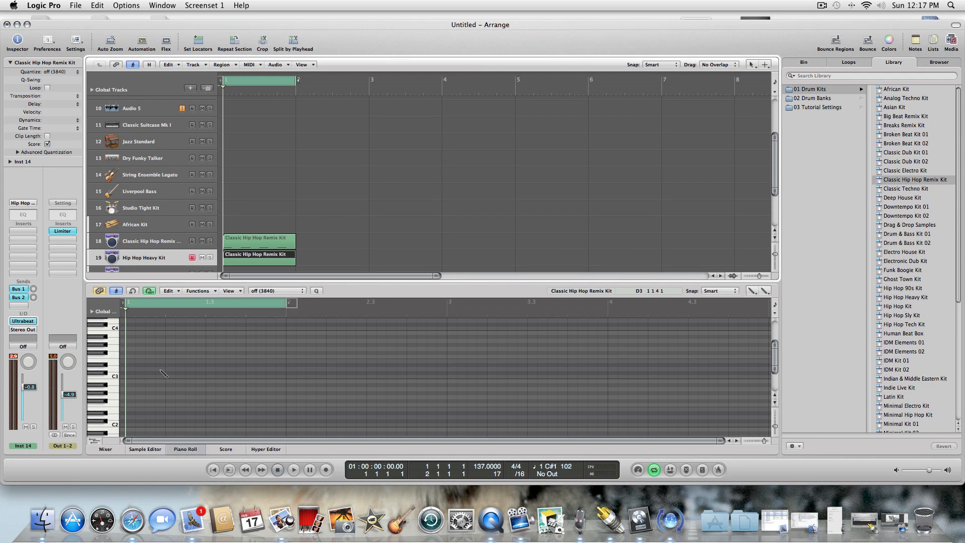
Draw a C#1 hi-hat note on the offbeat of beat 1 with the Pencil tool and start looped playback.
key(Escape)
click(186, 375)
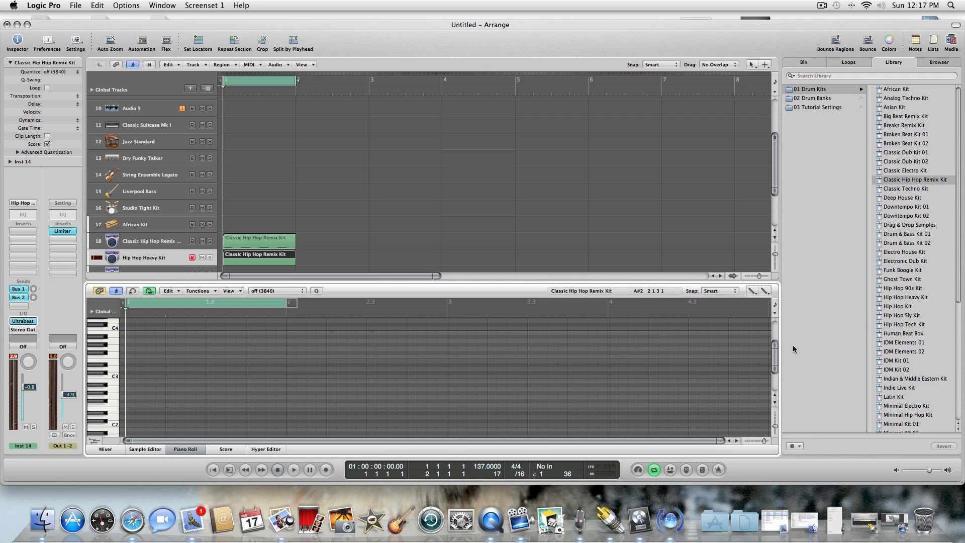
scroll(776, 359, down, 1)
scroll(776, 360, down, 5)
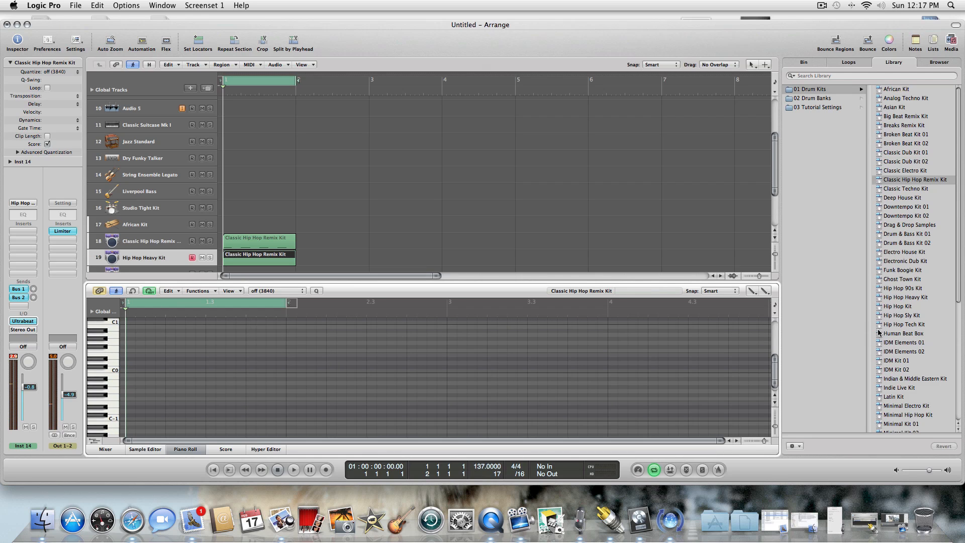
scroll(775, 370, up, 2)
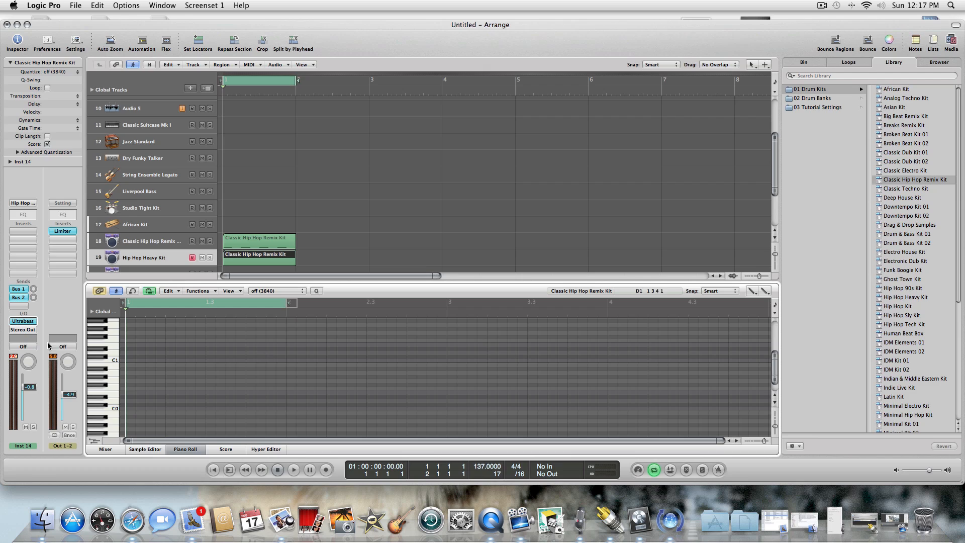
click(102, 358)
click(146, 357)
key(space)
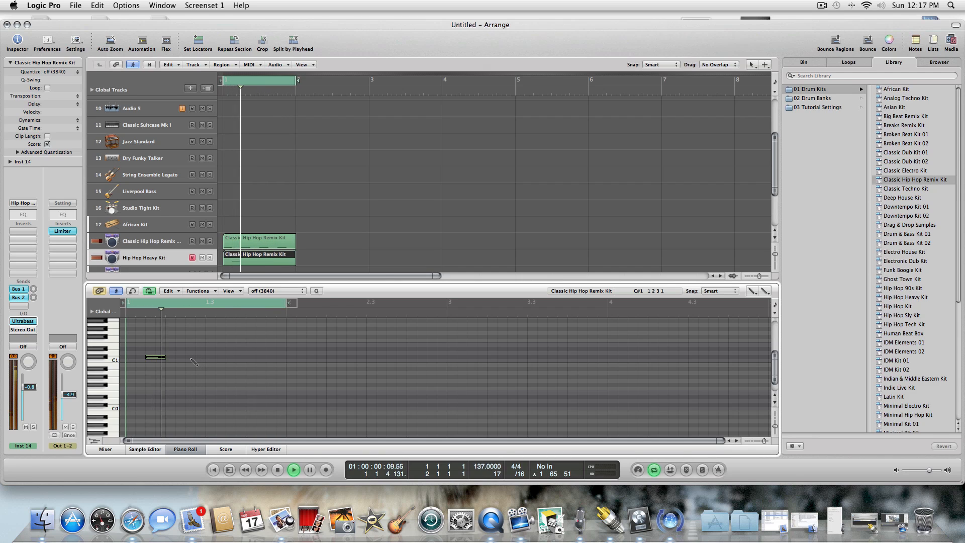
Add C#1 hi-hat notes on the offbeats of beats 2, 3 and 4, stop playback and close the Piano Roll.
click(188, 357)
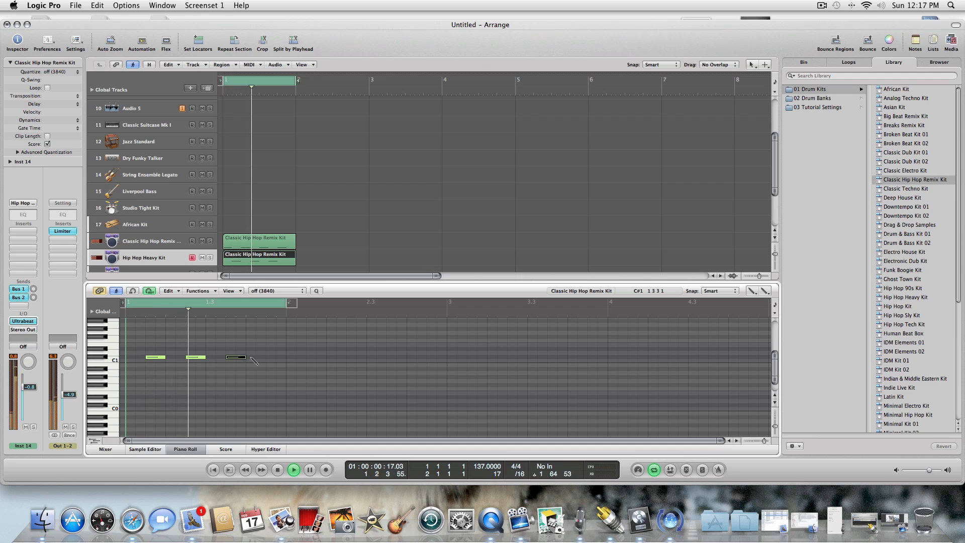
click(233, 357)
click(268, 358)
right_click(276, 361)
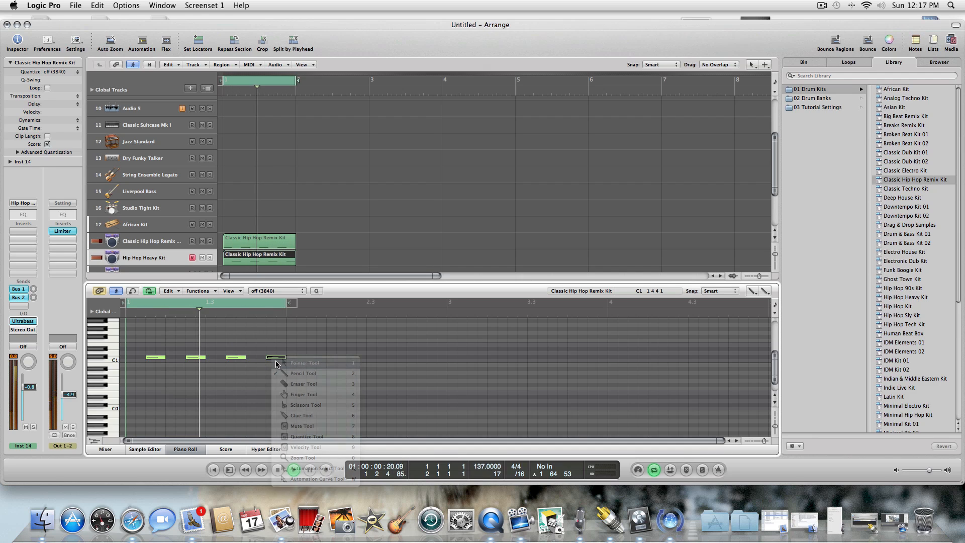
click(284, 361)
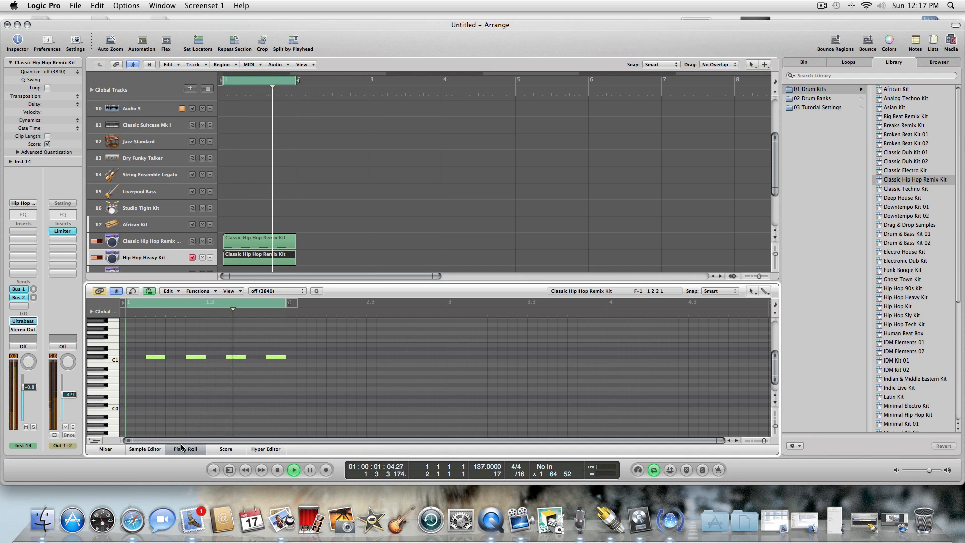
key(p)
key(space)
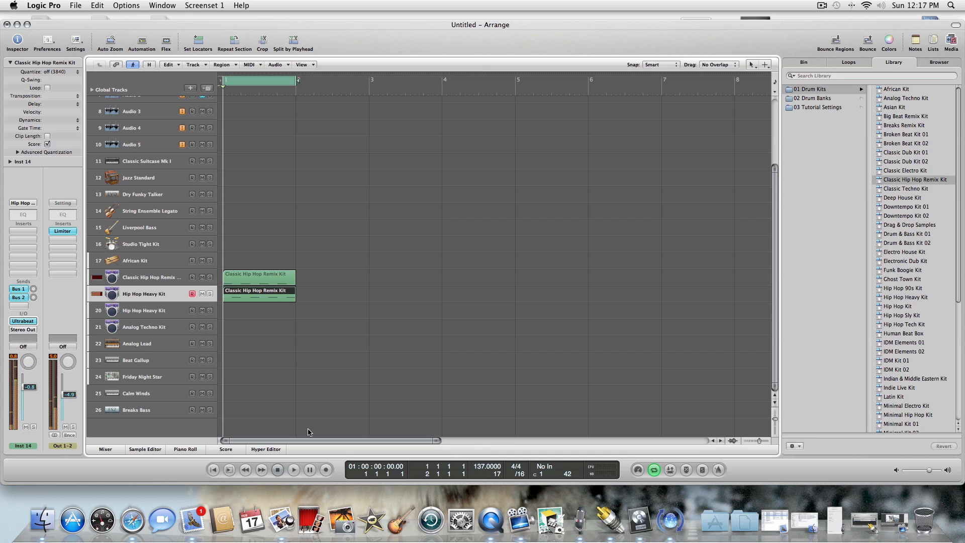
Create a new track with duplicate settings from track 19, open its Ultrabeat, and select the Analog Snare voice.
click(167, 311)
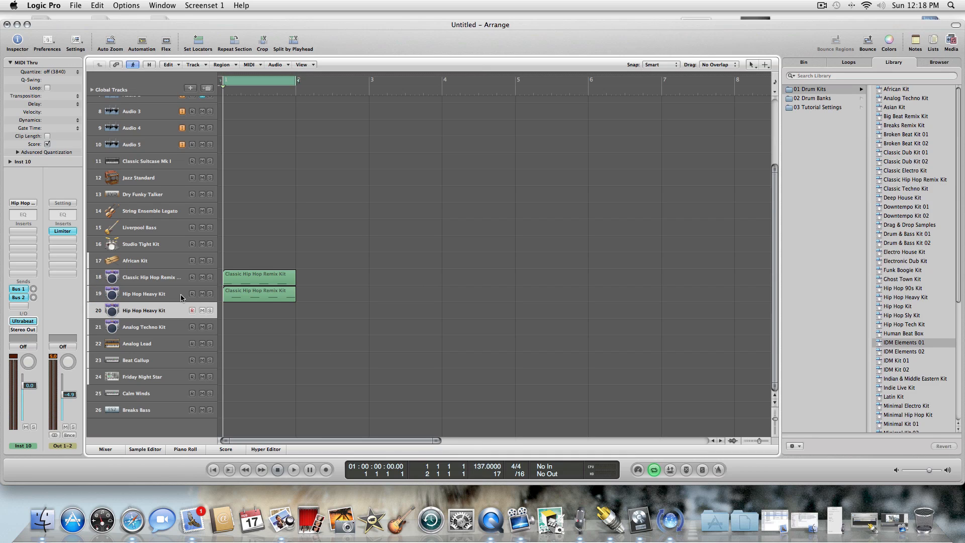
click(170, 295)
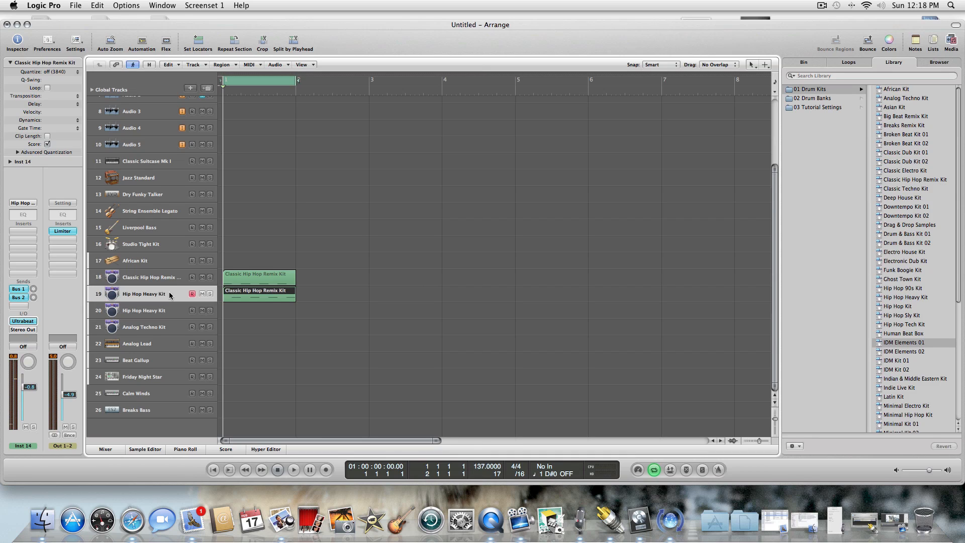
click(210, 90)
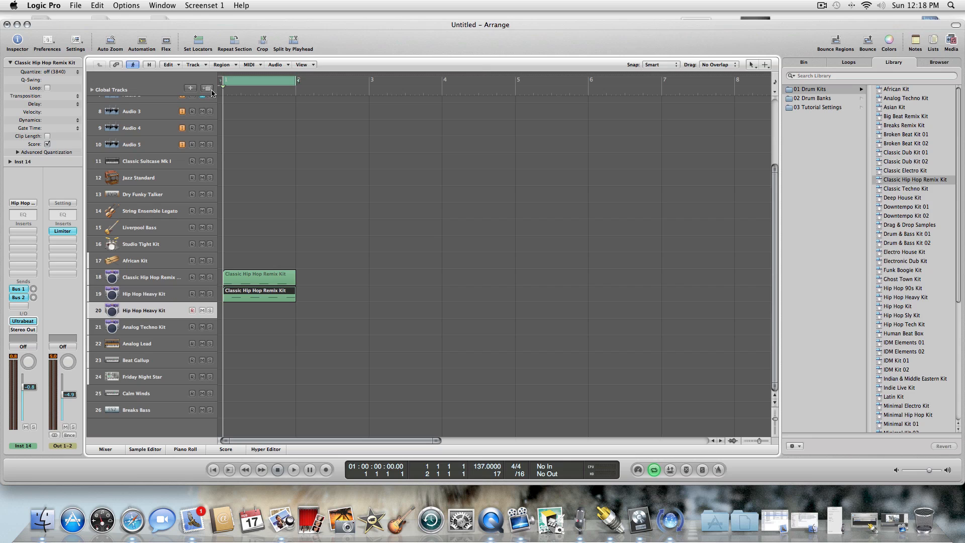
click(23, 321)
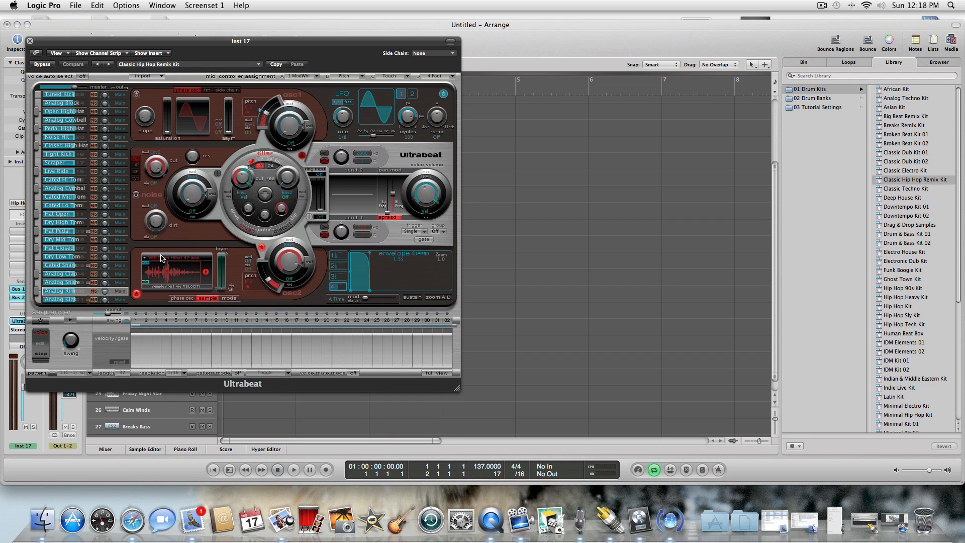
click(82, 284)
click(81, 283)
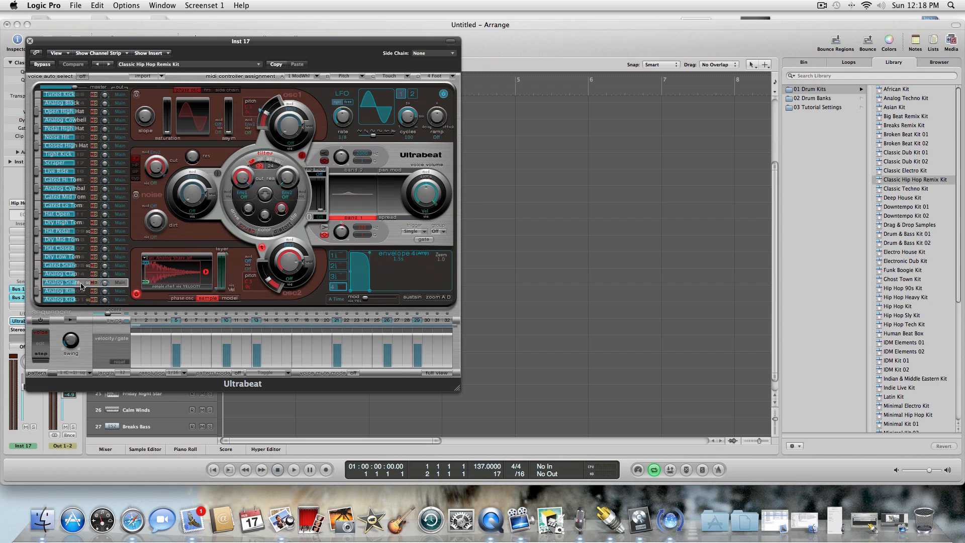
Start loading a sample into the Analog Snare voice and browse to the VEE Claps folder on the Desktop.
click(145, 258)
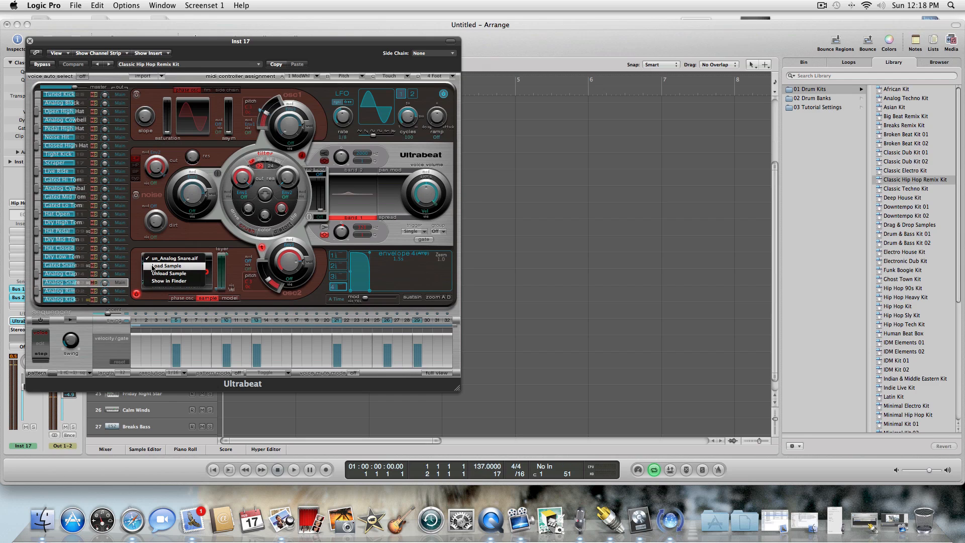
click(166, 265)
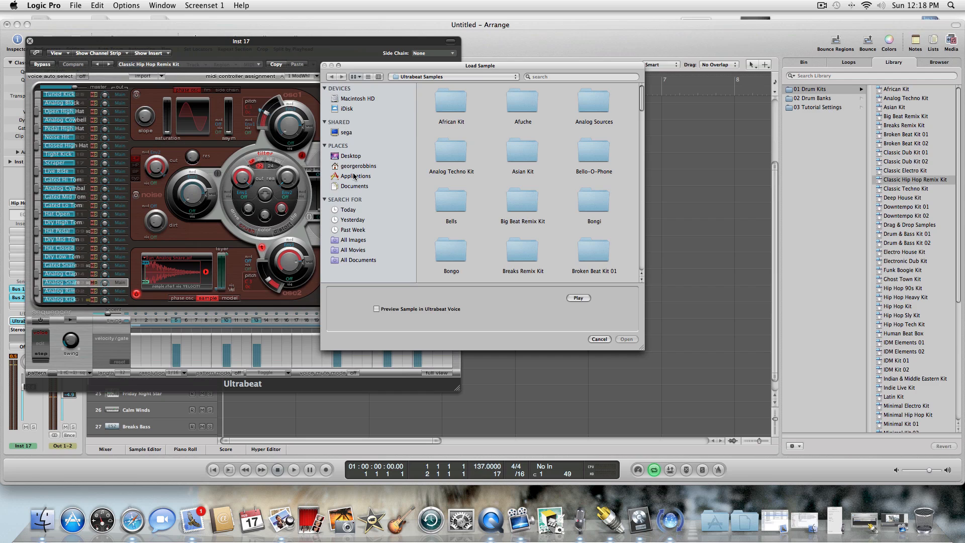
click(350, 157)
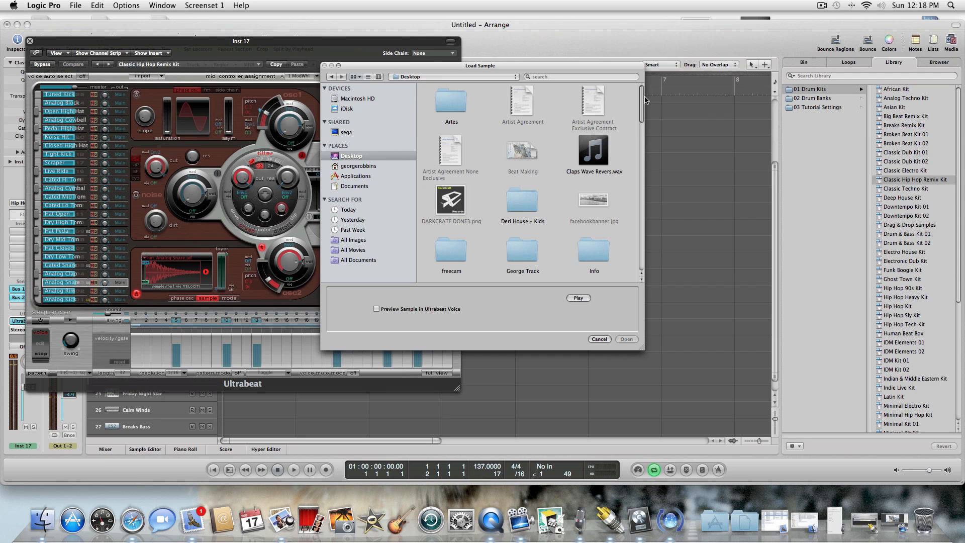
scroll(629, 122, down, 10)
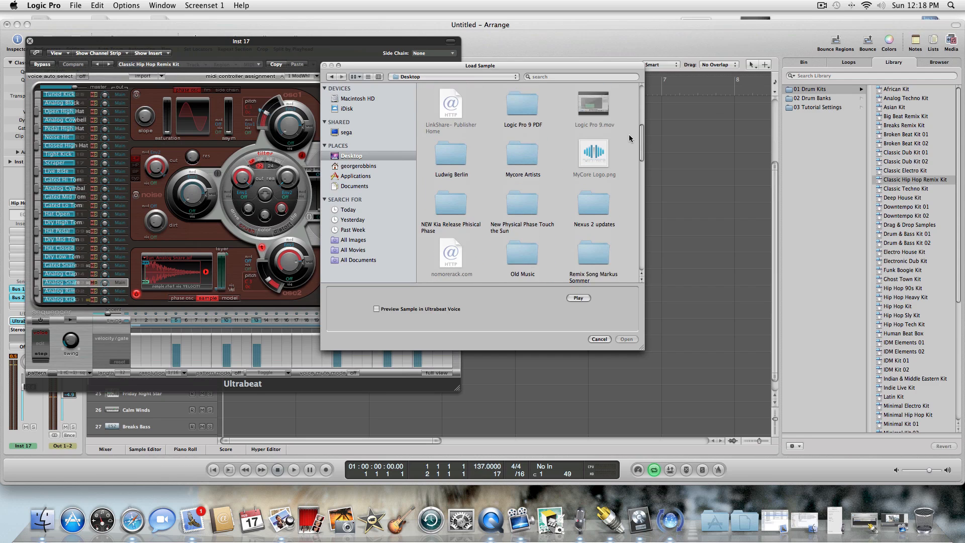
scroll(628, 138, down, 5)
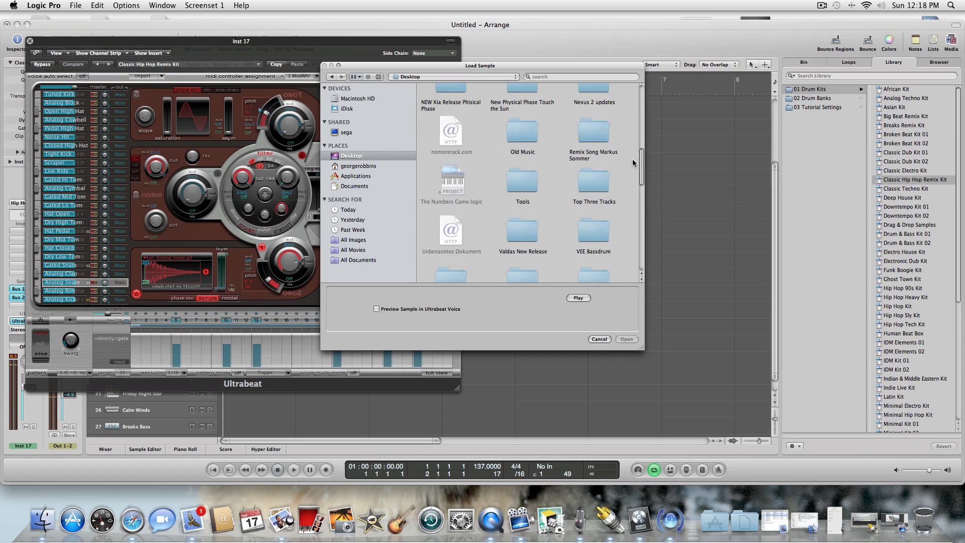
scroll(633, 166, down, 3)
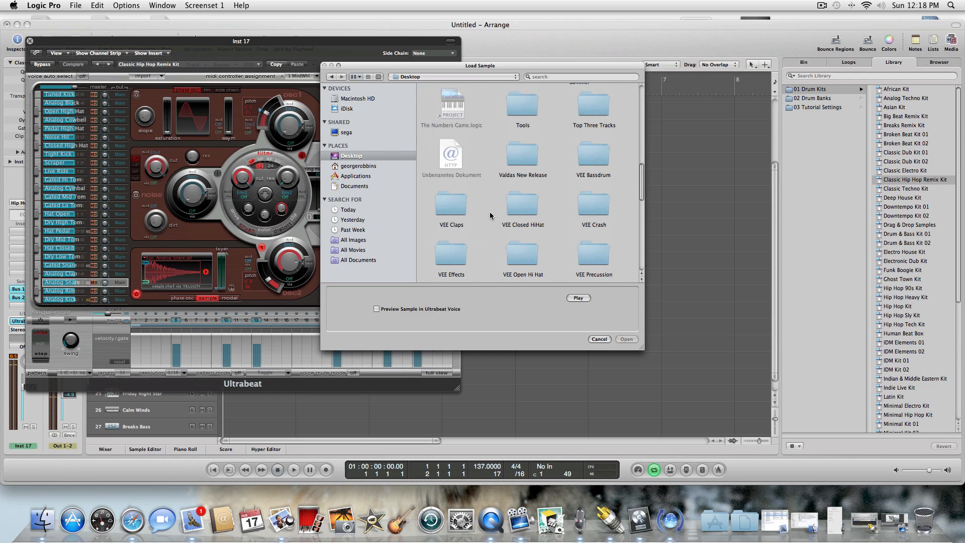
double_click(452, 207)
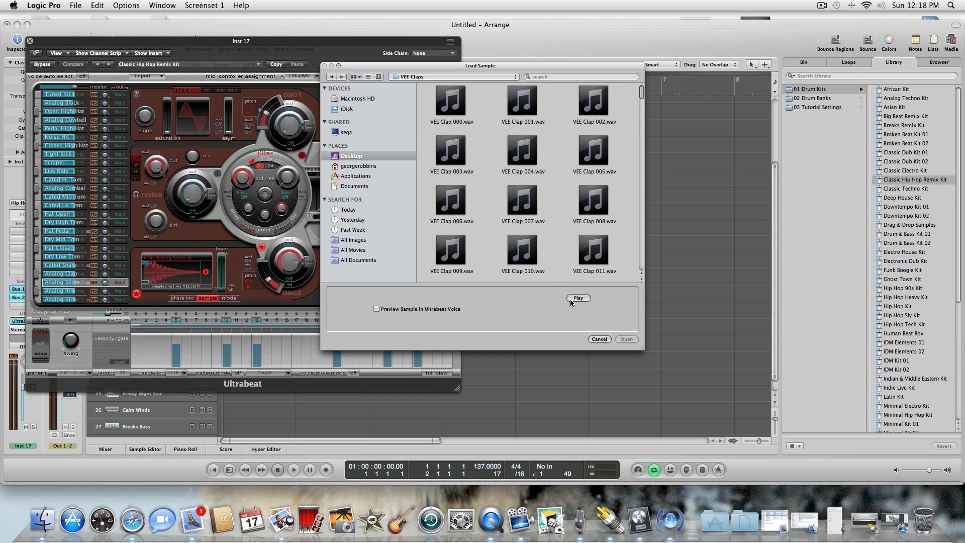
Audition the clap samples in the VEE Claps folder one by one, up to VEE Clap 014.wav.
click(514, 97)
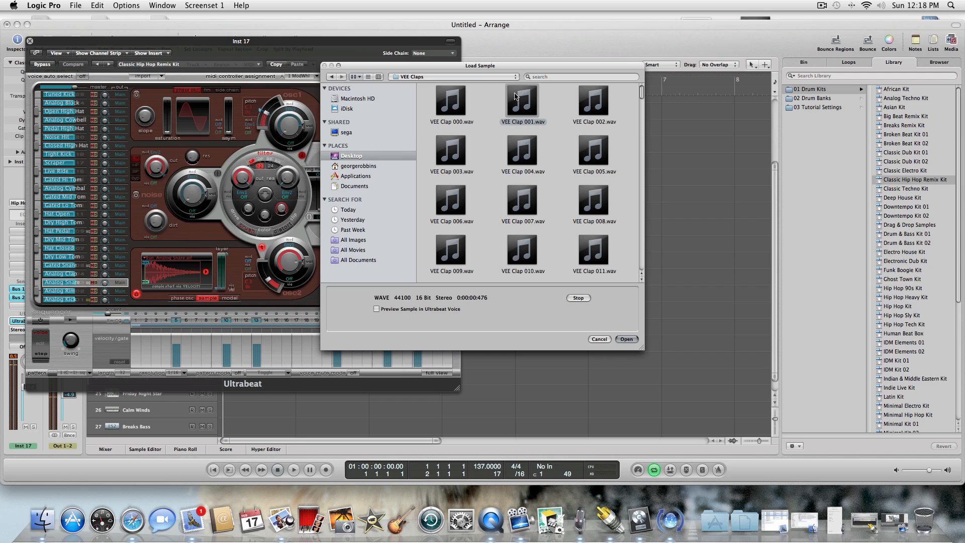
key(Left)
key(Right)
key(Right)
key(Down)
key(Left)
key(Left)
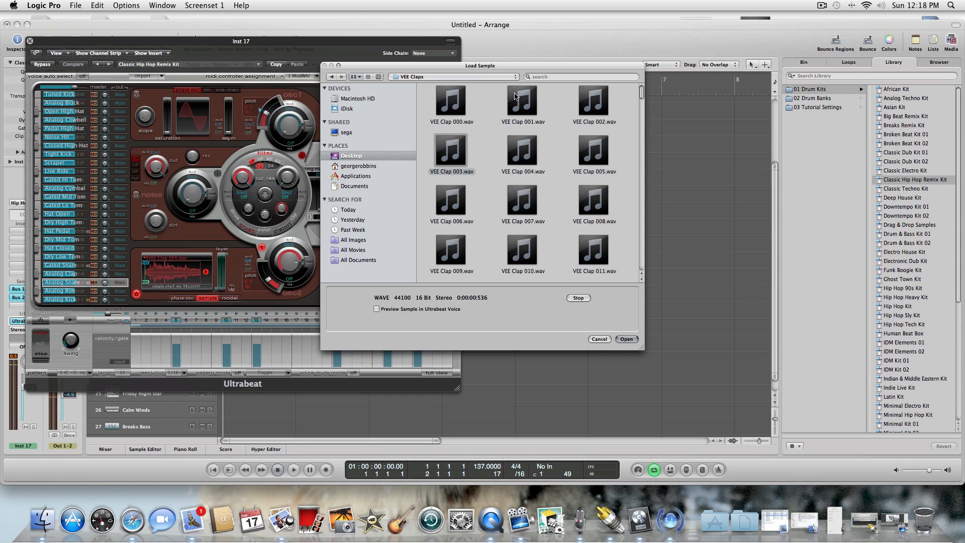
key(Down)
key(Right)
key(Right)
key(Down)
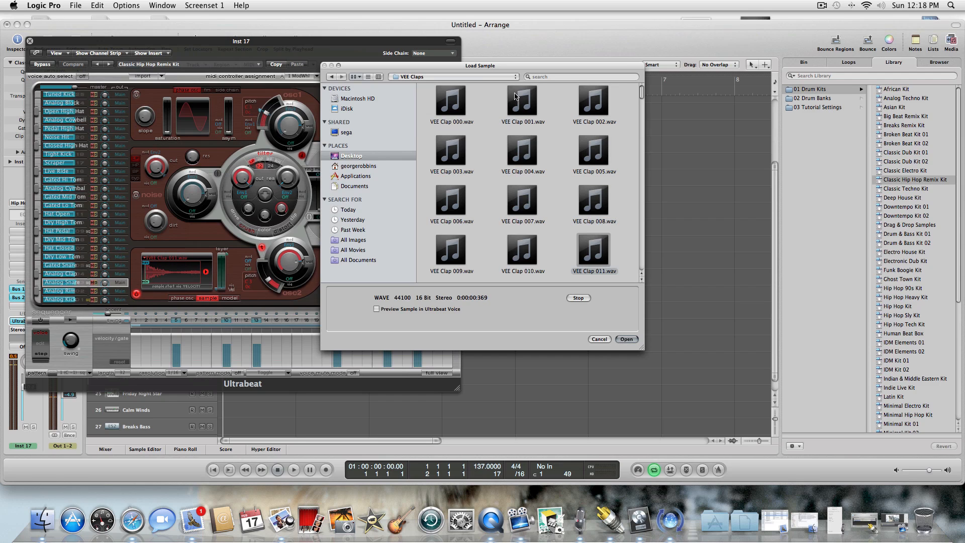
key(Left)
key(Left)
key(Down)
key(Right)
key(Right)
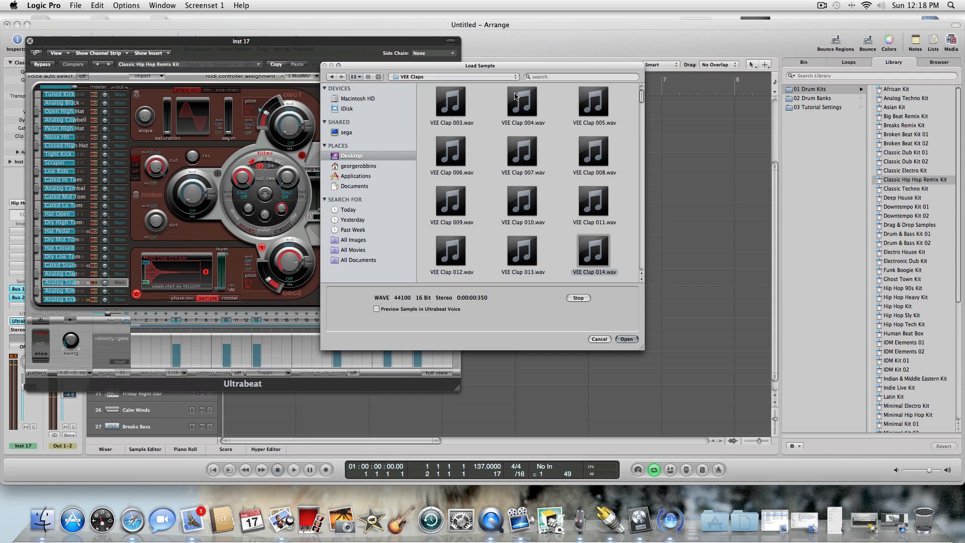
Load VEE Clap 011.wav into the Analog Snare voice and close Ultrabeat.
key(Up)
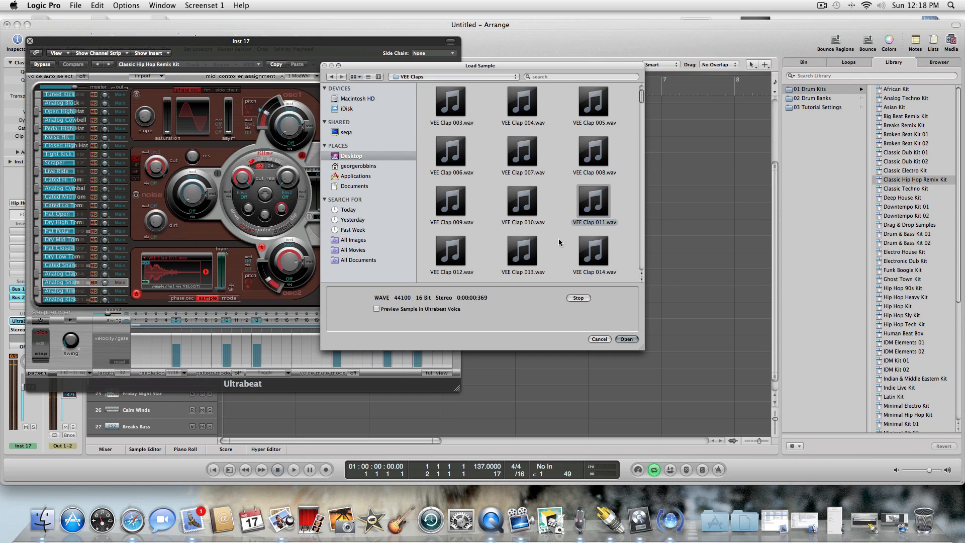
click(624, 339)
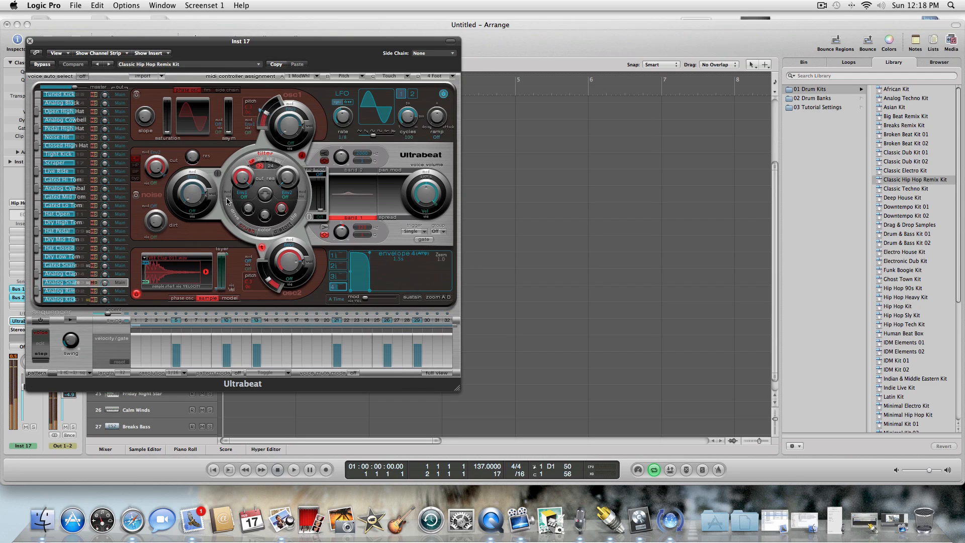
drag(32, 40, 30, 44)
click(28, 46)
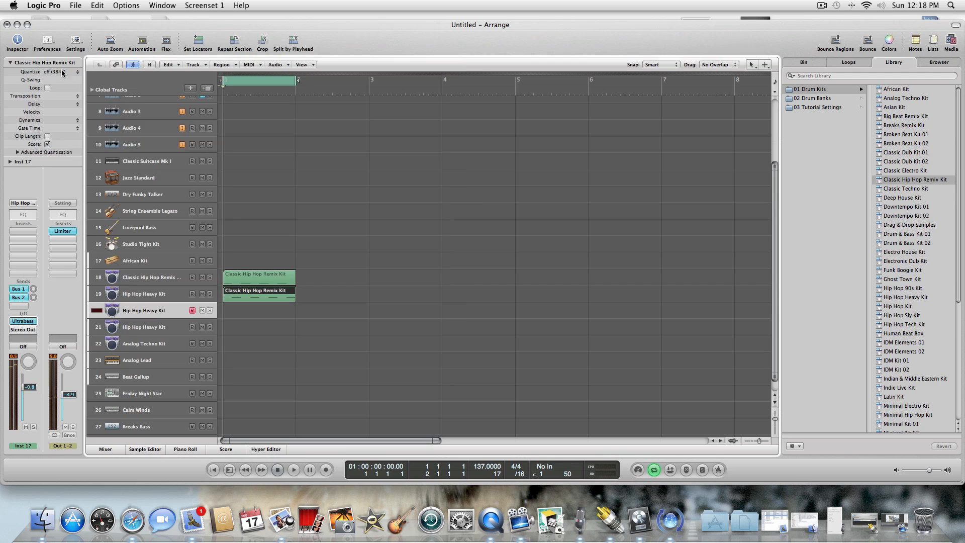
Create a one-bar MIDI region at bar 1 on track 20 with the Pencil tool and open it in the Piano Roll.
right_click(292, 328)
click(311, 344)
click(250, 315)
right_click(252, 317)
click(251, 315)
double_click(250, 316)
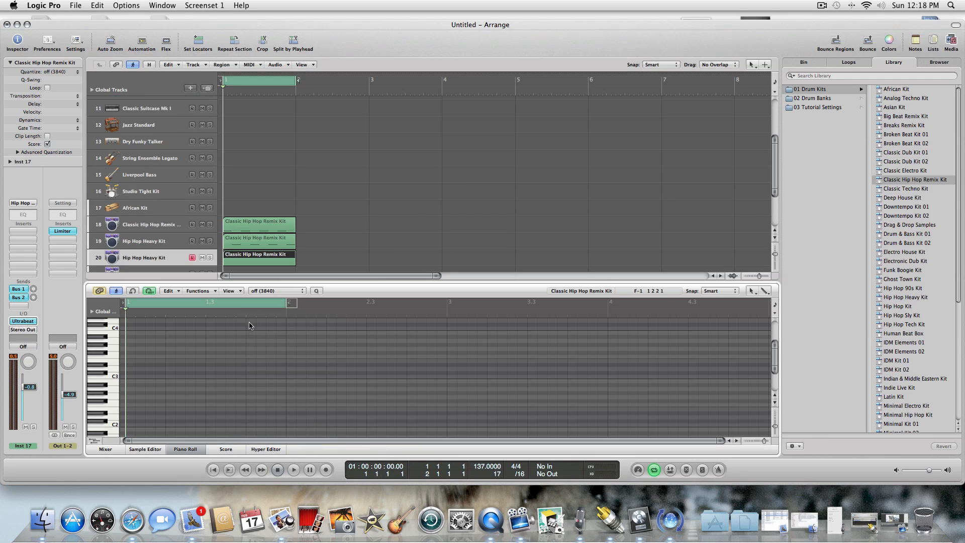
Draw D1 clap notes on beats 2 and 4 of the track 20 region with the Pencil tool.
right_click(248, 330)
click(266, 341)
click(112, 421)
scroll(775, 348, down, 4)
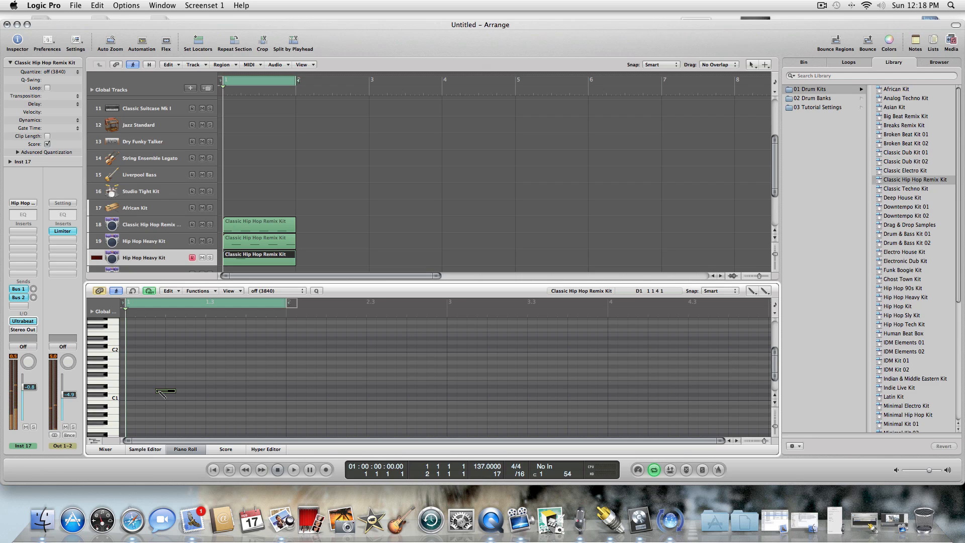
click(167, 392)
click(246, 391)
key(Escape)
click(254, 391)
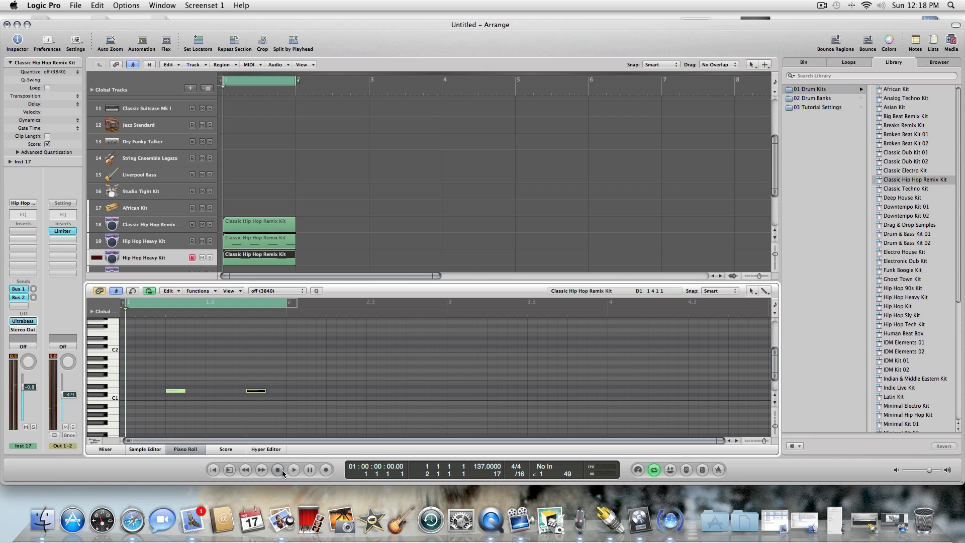
Play back the looped drum beat with the claps and close the Piano Roll.
click(294, 469)
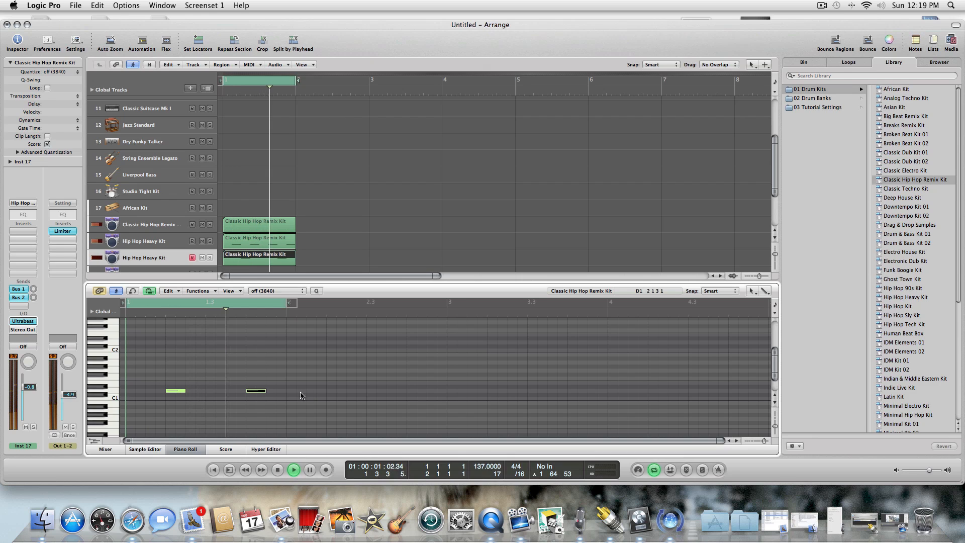
click(184, 448)
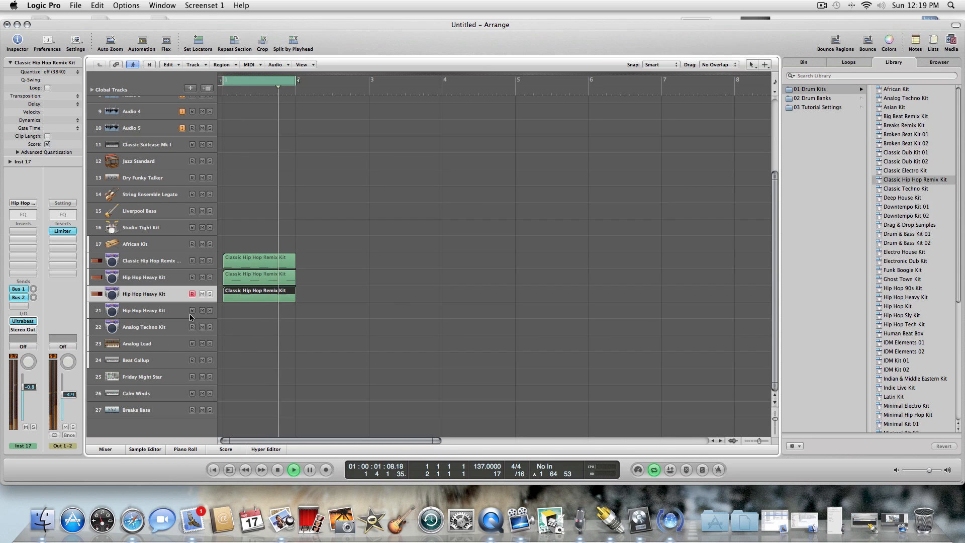
click(278, 472)
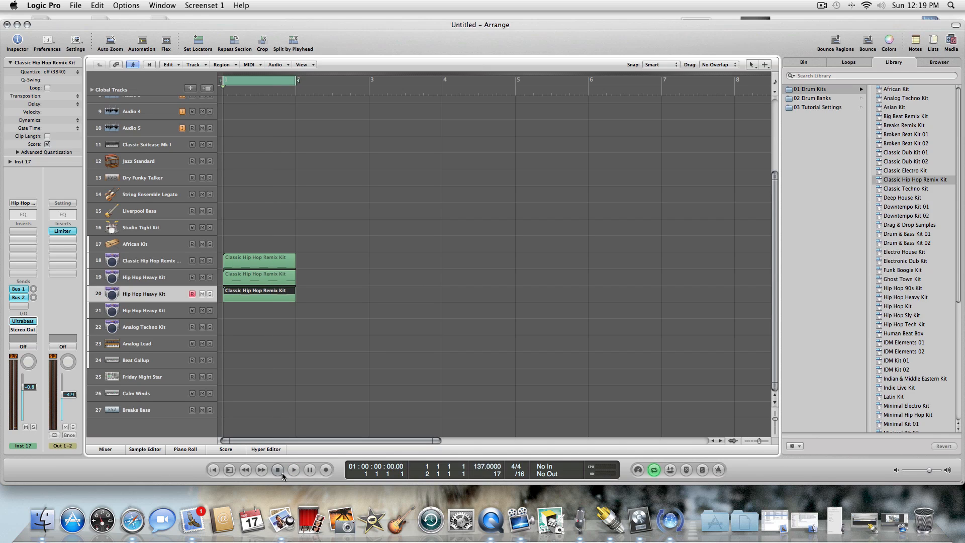
Try out the Analog Lead and Beat Gallup instrument tracks, and replay the drum loop with track 18 selected.
click(166, 311)
click(159, 345)
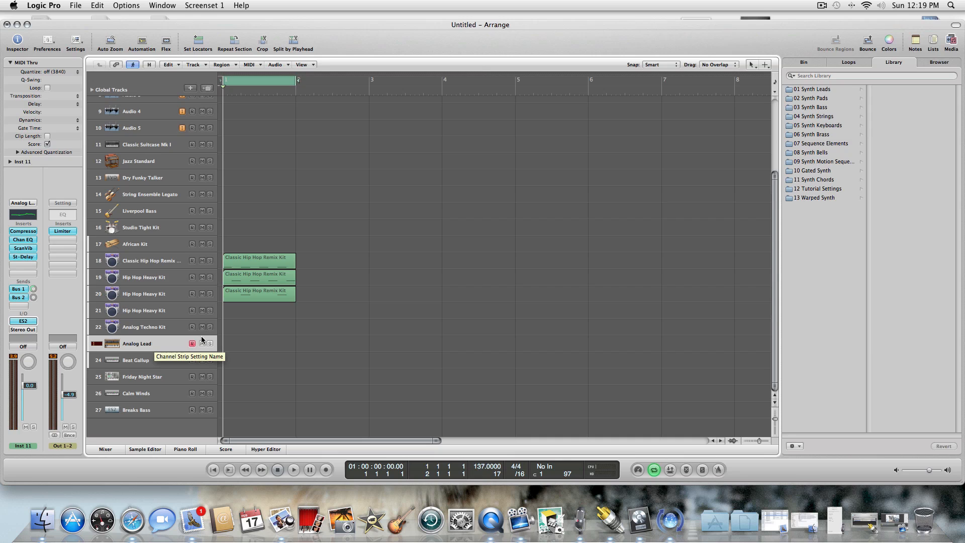
click(151, 360)
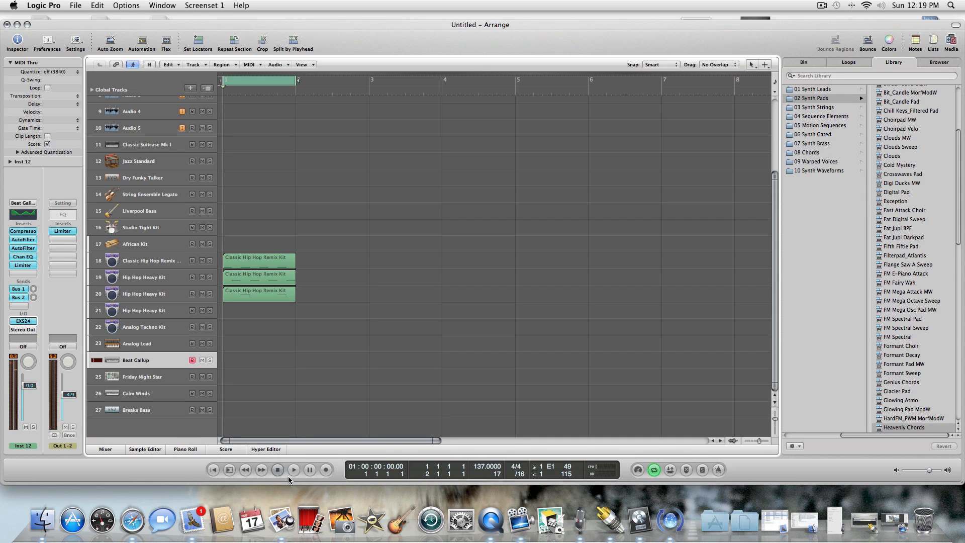
click(166, 261)
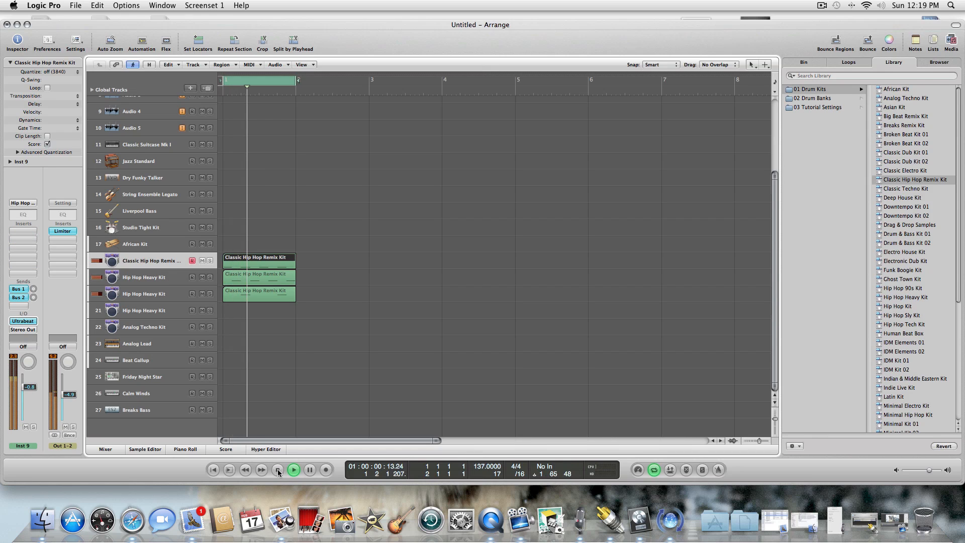
Remove the Compressor, Channel EQ, Scanner Vibrato and Stereo Delay inserts from the Analog Lead track and turn down its Bus 1 send.
click(156, 327)
click(165, 343)
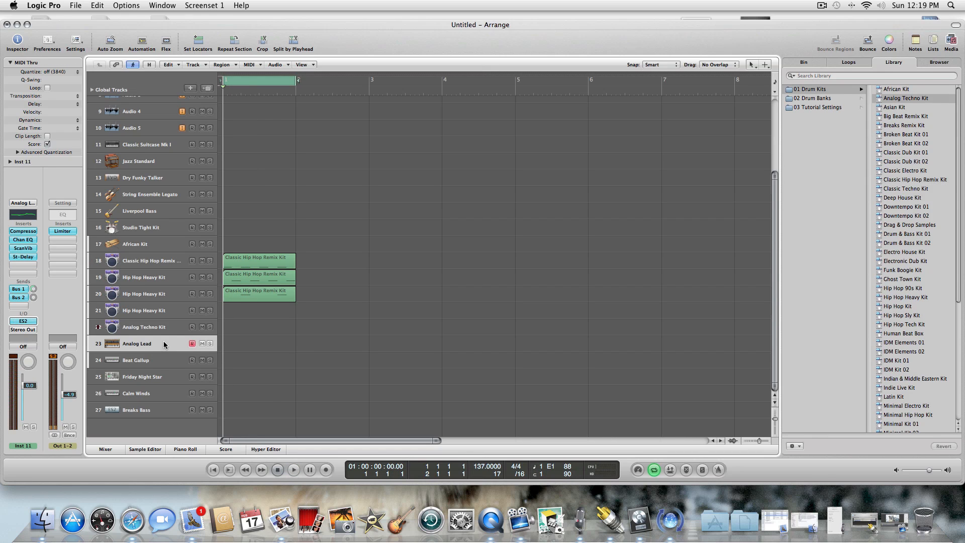
click(26, 232)
click(28, 243)
click(27, 241)
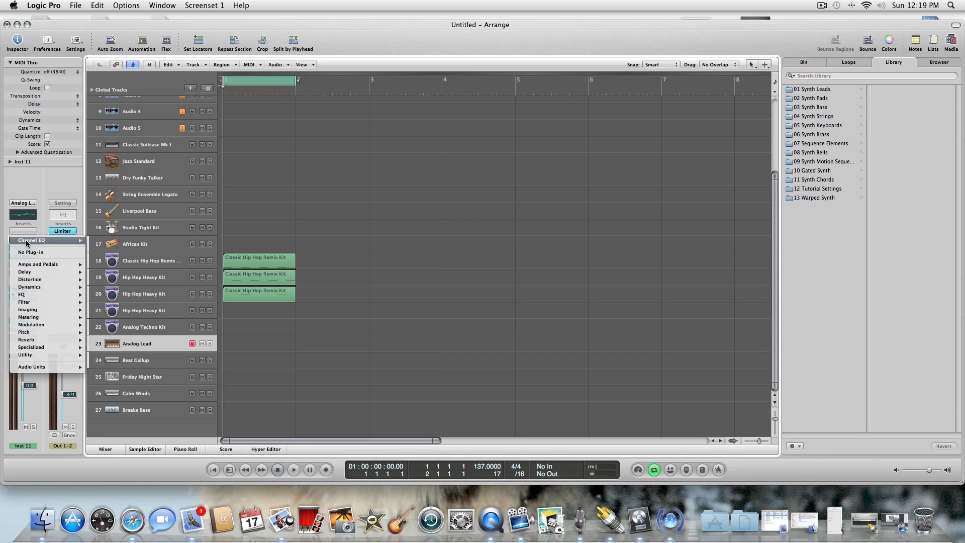
click(25, 252)
click(22, 248)
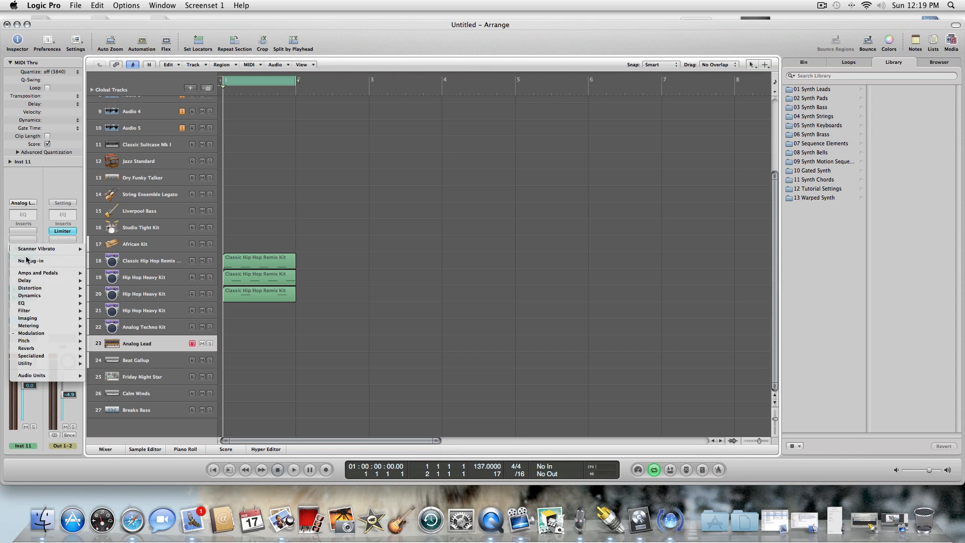
click(26, 261)
click(24, 257)
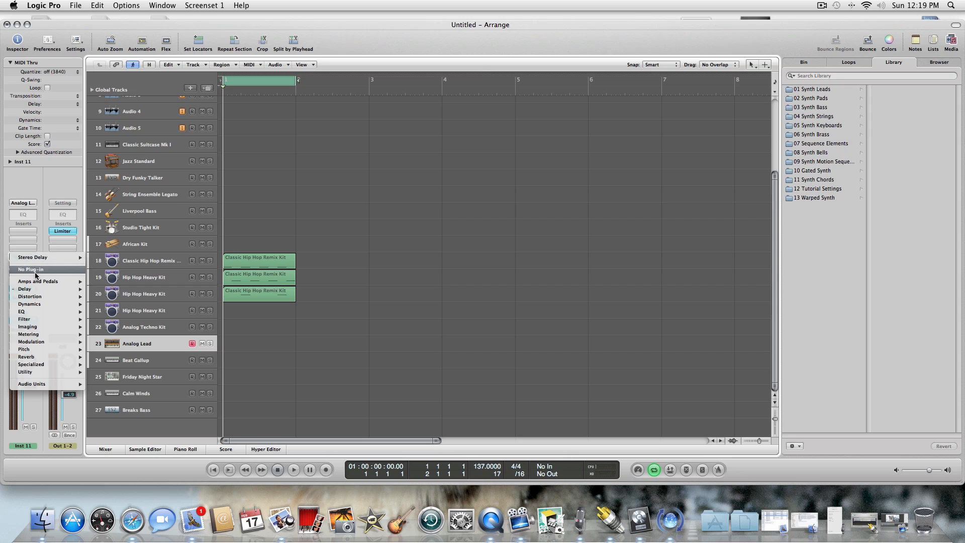
click(32, 270)
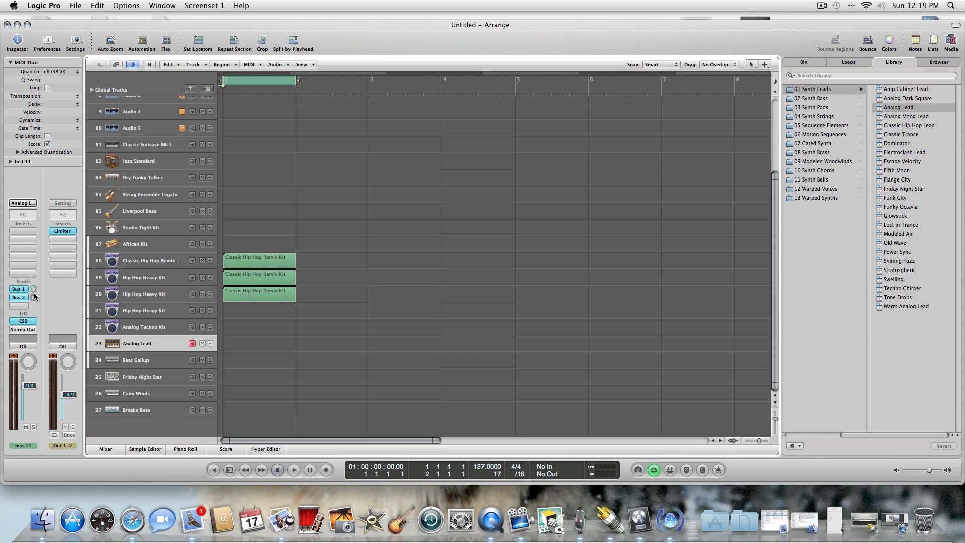
click(33, 289)
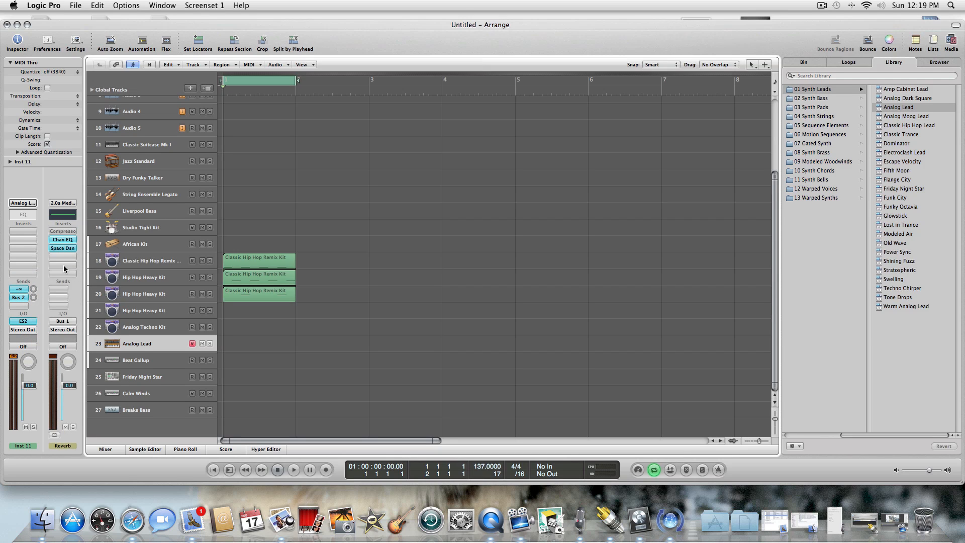
Replace the Analog Lead track's ES2 instrument with reFX Nexus 2 and show its Bass presets.
click(28, 323)
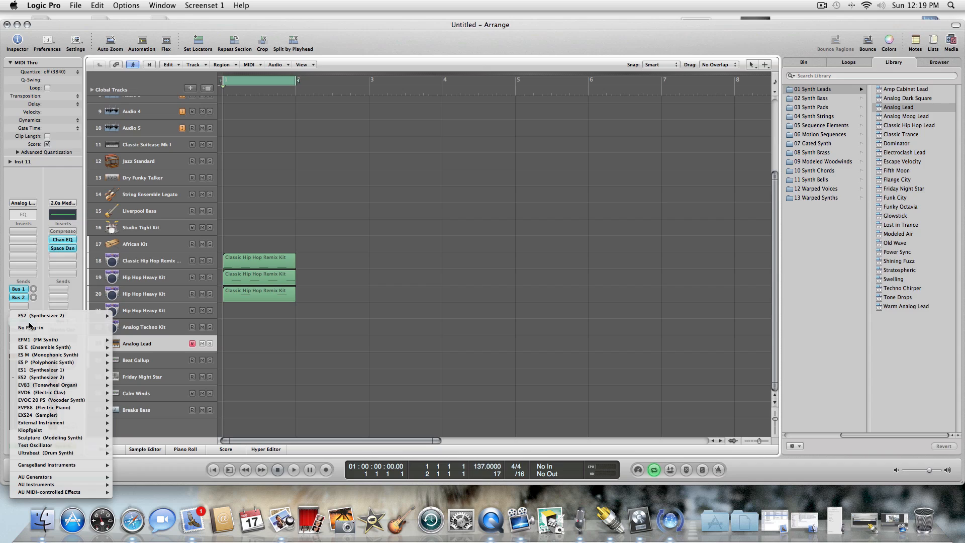
mouse_move(51, 485)
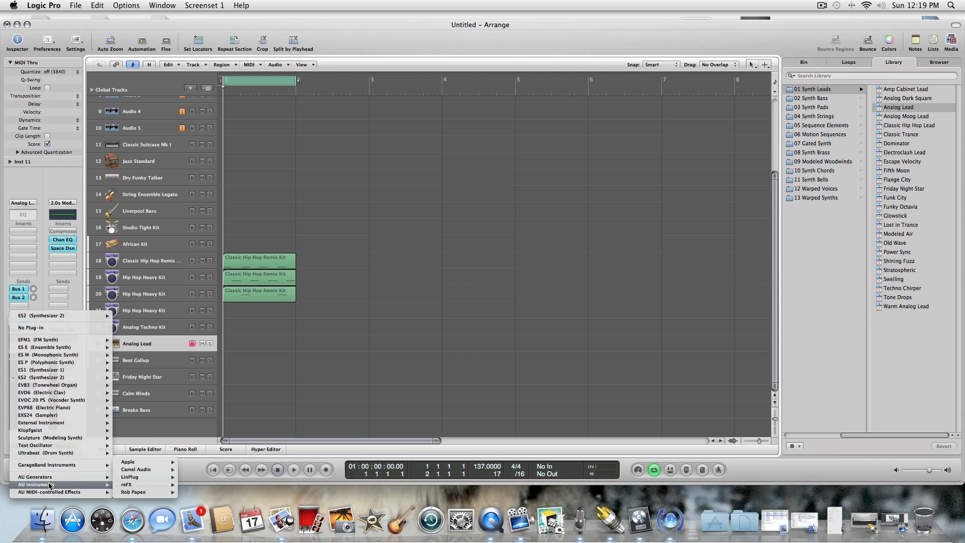
mouse_move(159, 485)
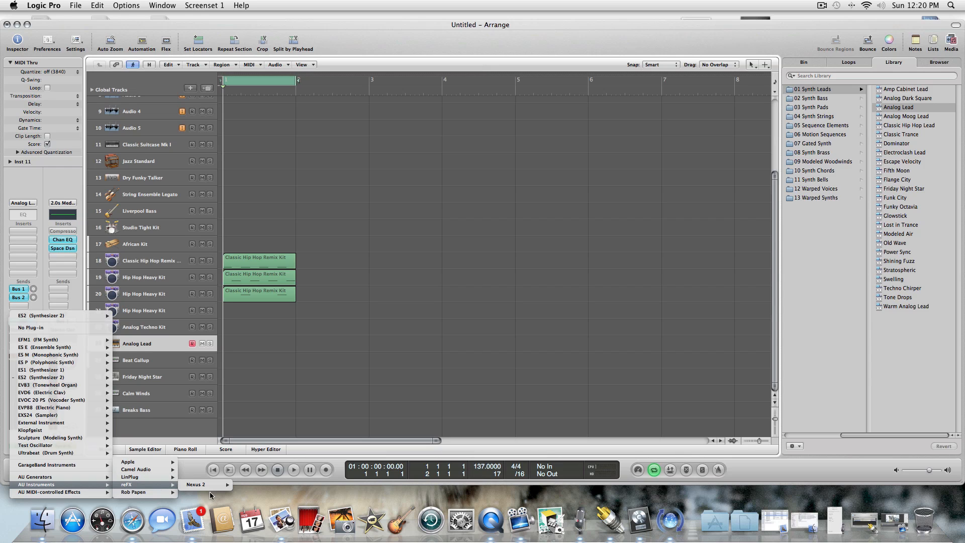
click(247, 483)
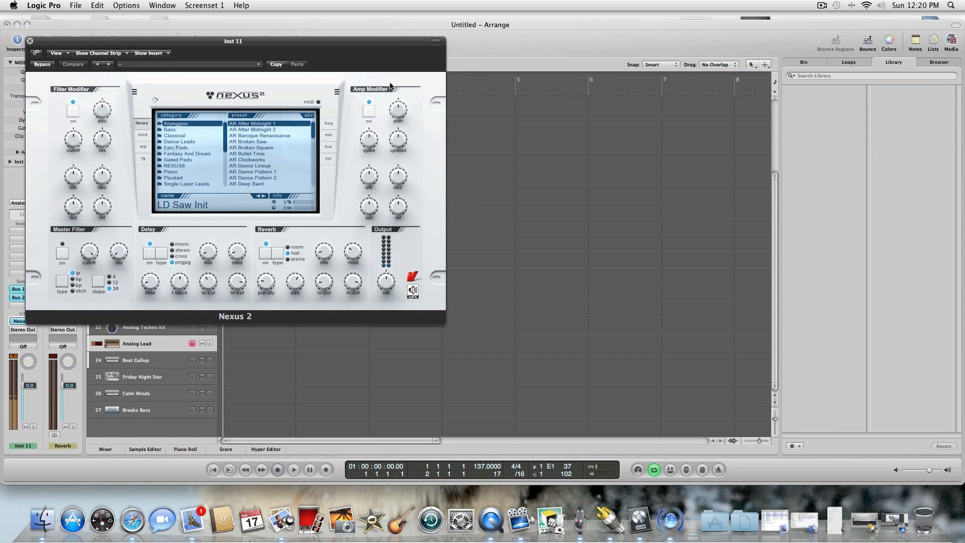
drag(252, 41, 484, 97)
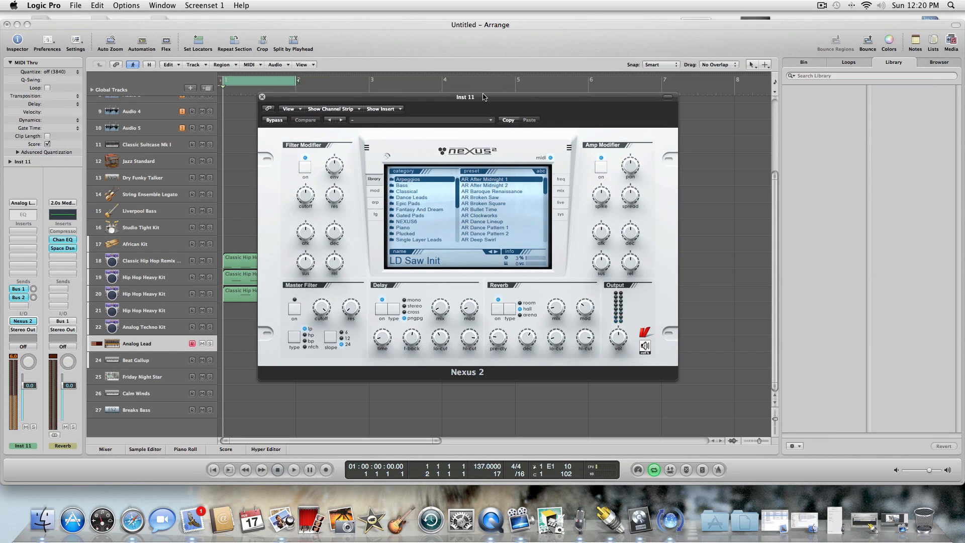
click(409, 187)
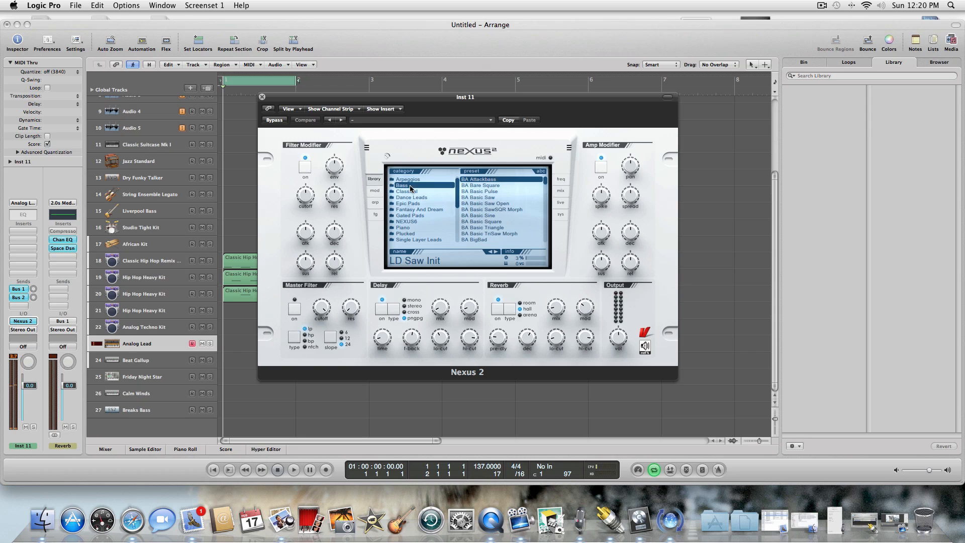
Audition the Nexus 2 bass presets from BA Bare Square down, keep BA Basic Square and lower the track's volume to about -4.8 dB.
click(497, 186)
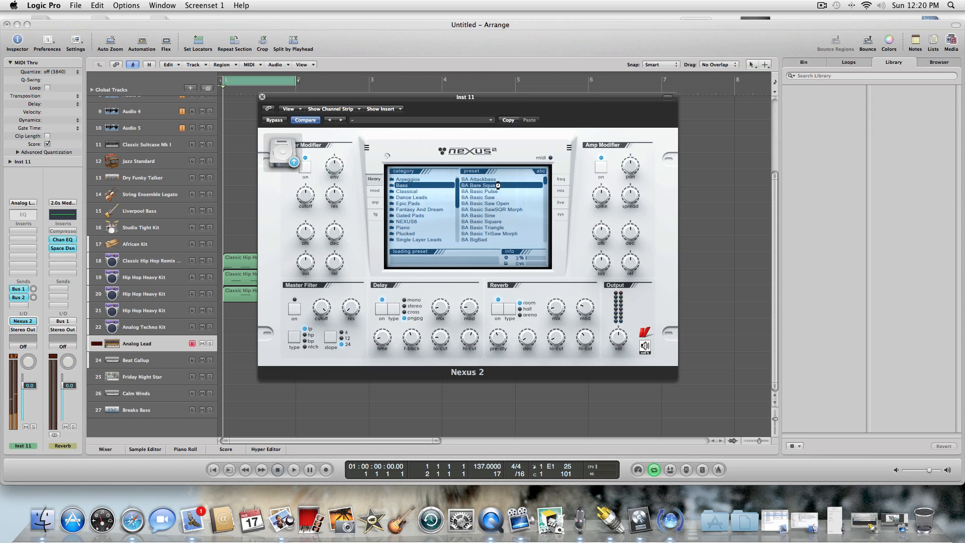
click(491, 192)
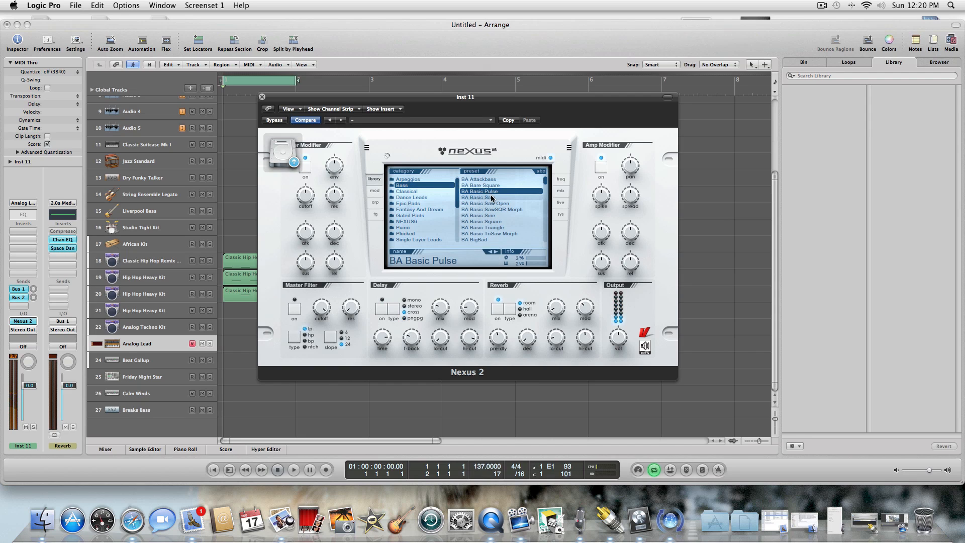
click(491, 197)
click(491, 204)
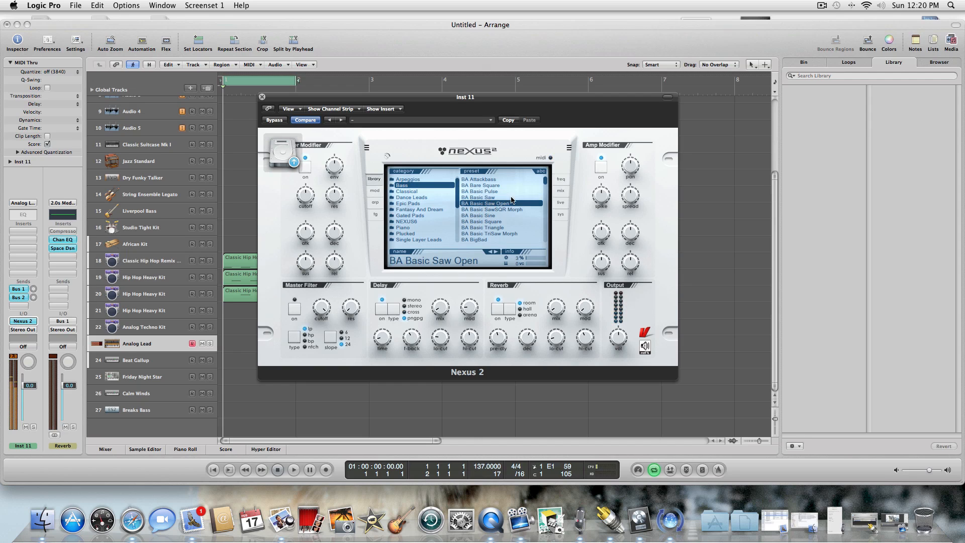
click(487, 209)
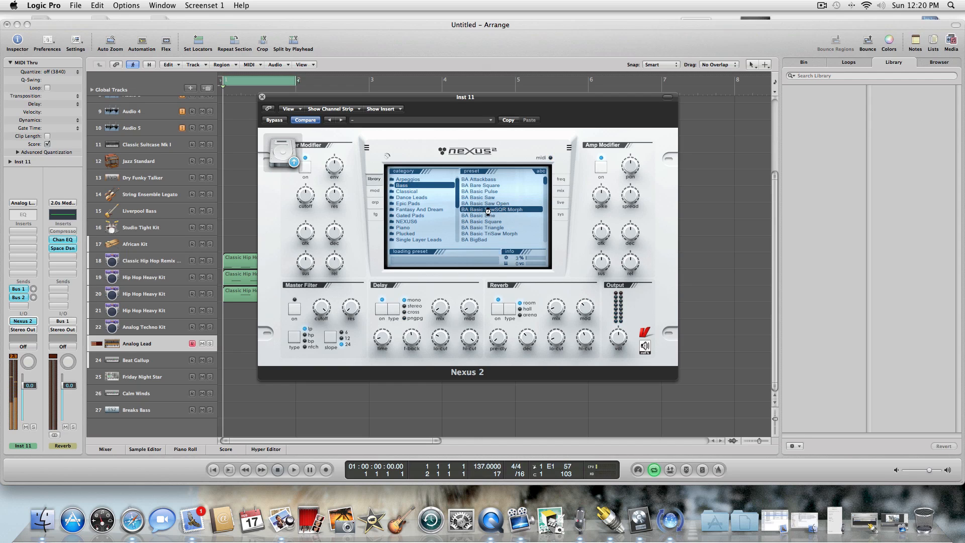
click(489, 216)
click(490, 221)
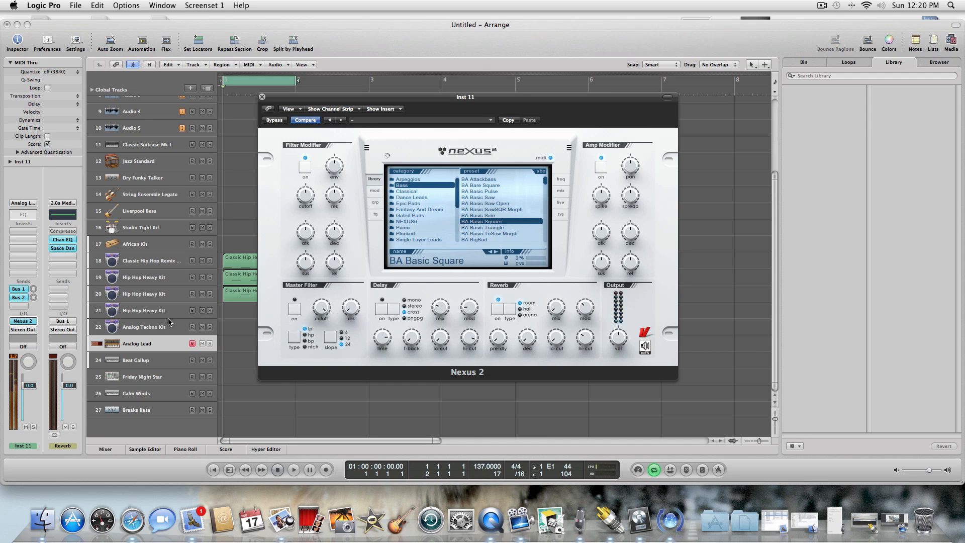
drag(31, 387, 30, 396)
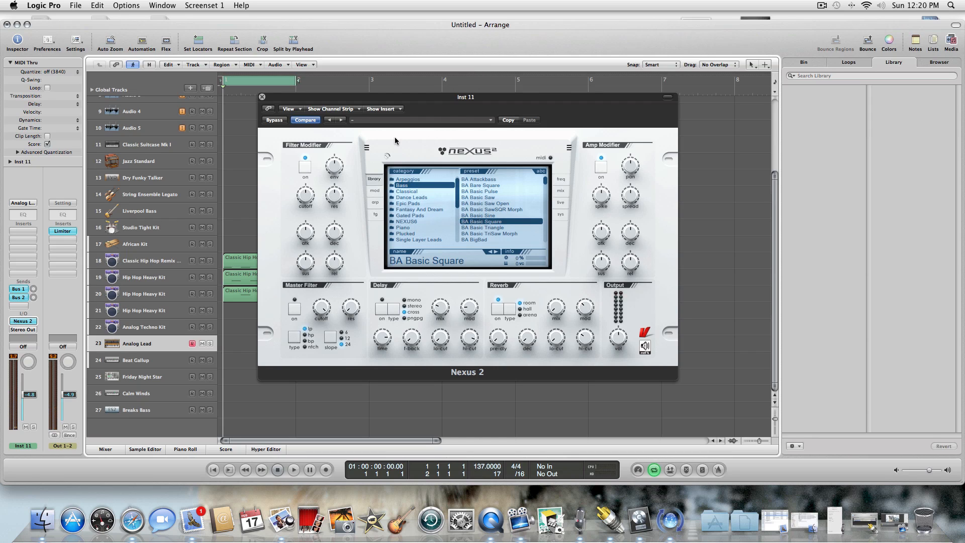
Show the Nexus arpeggiator's pattern library and try out patterns from Lead Pattern 4 through Minimal A.
click(375, 202)
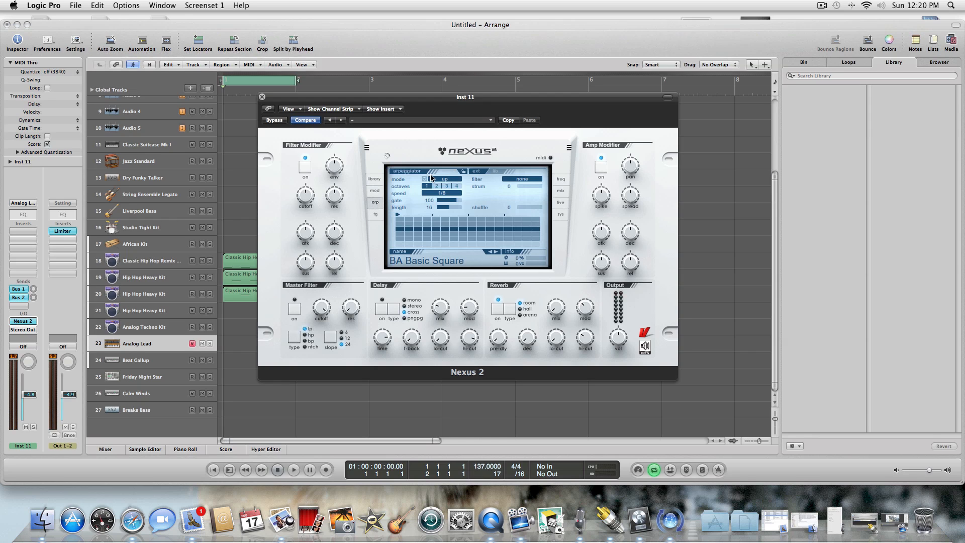
click(497, 172)
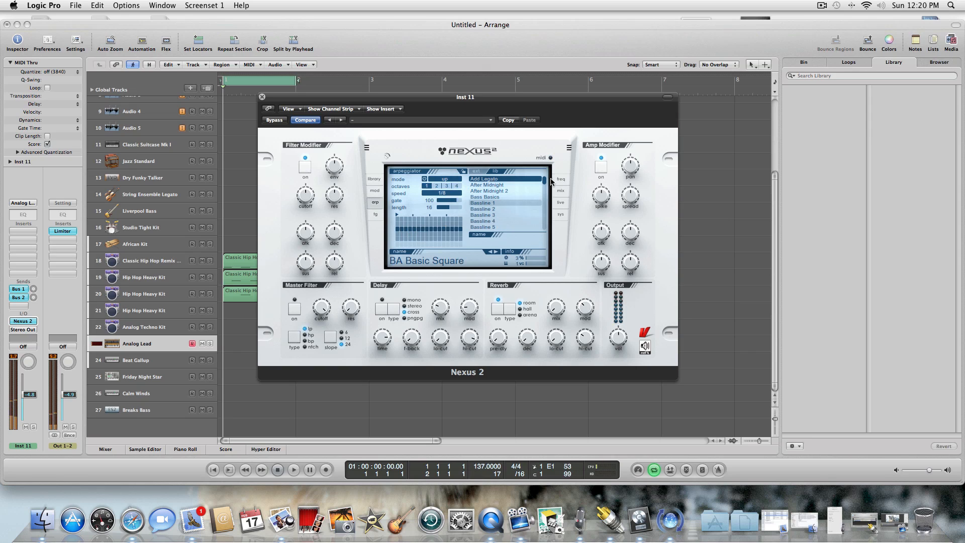
drag(545, 180, 510, 198)
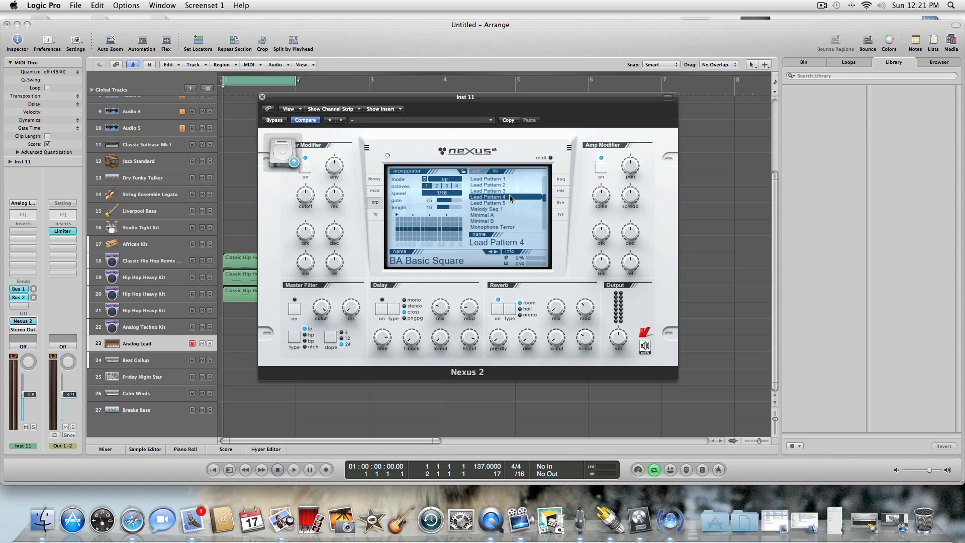
click(498, 203)
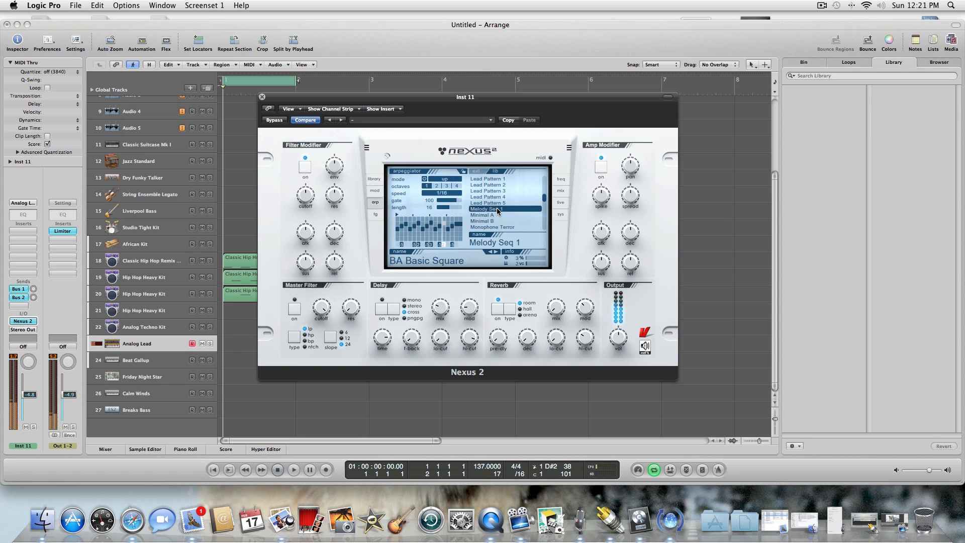
click(497, 214)
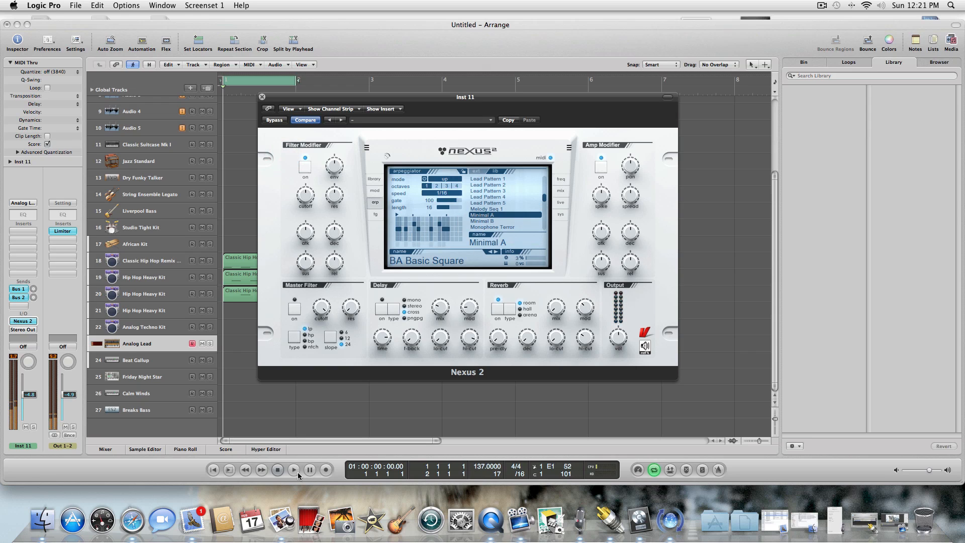
Play the drum loop, move the Nexus window clear of the regions and try the Minimal B and Monophone Terror arpeggios.
click(284, 469)
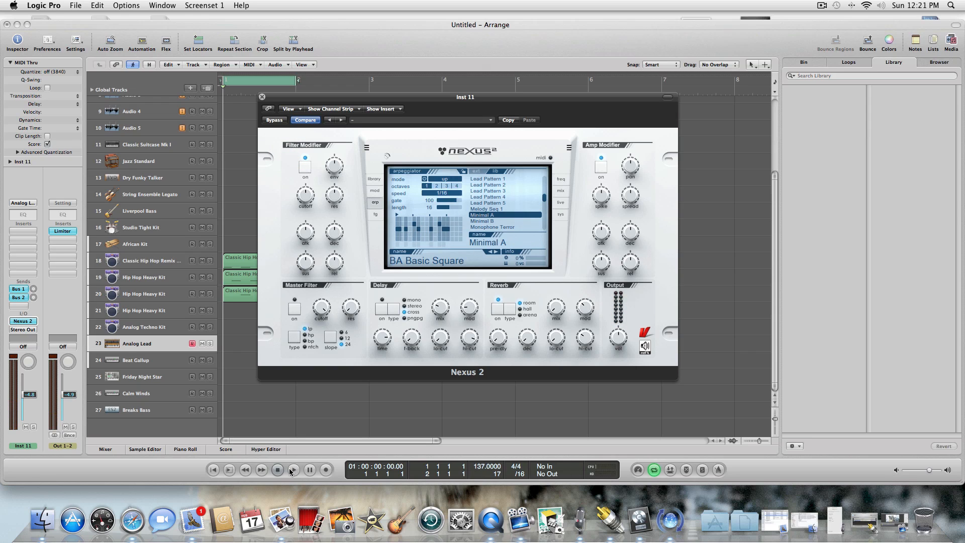
click(292, 470)
drag(322, 96, 385, 102)
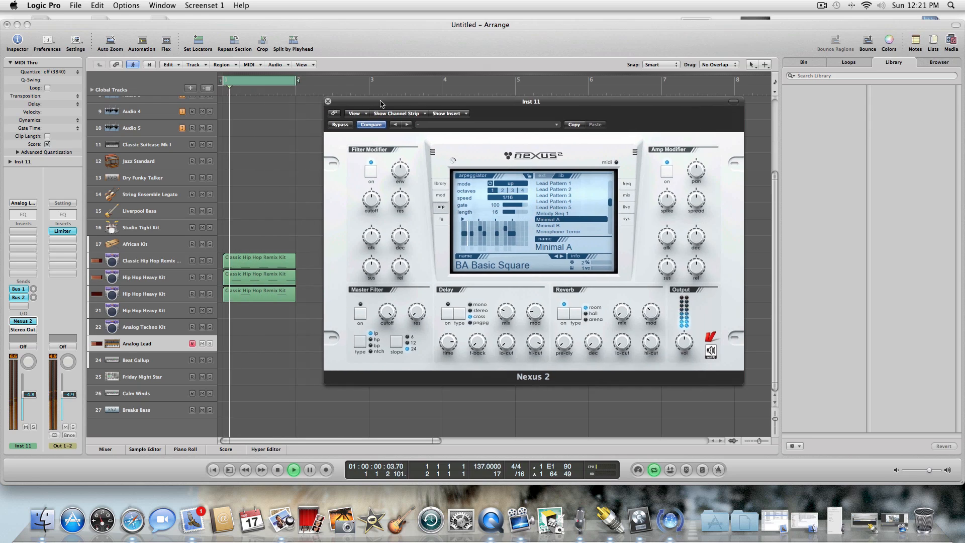
click(551, 227)
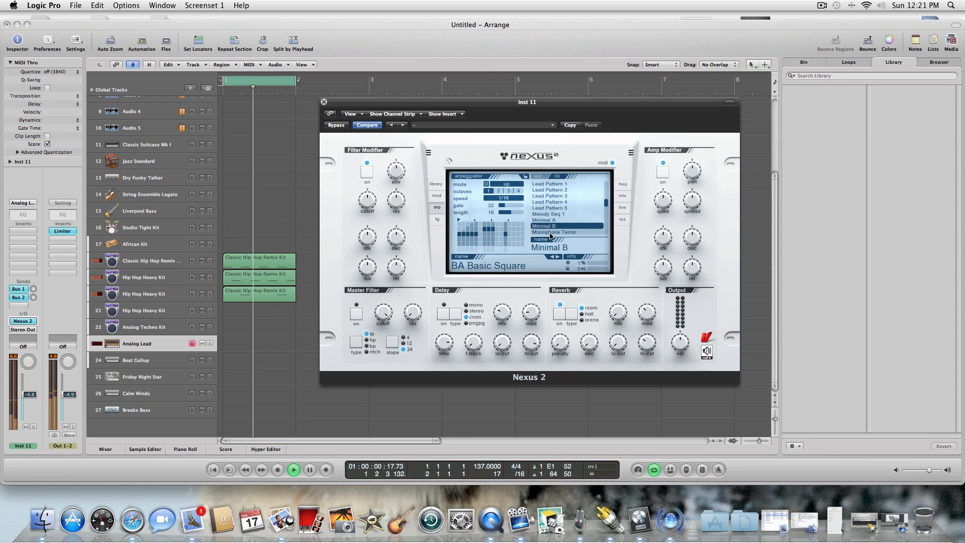
click(551, 232)
scroll(609, 210, down, 3)
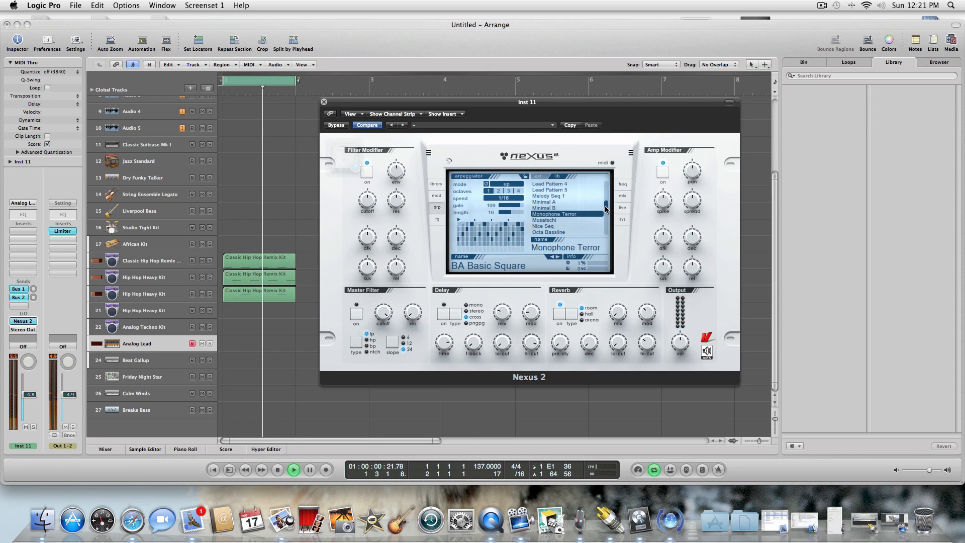
Audition the arpeggiator patterns from Nice Seq through Pitchbass 2 against the drum loop and load Plucked 1.
click(573, 201)
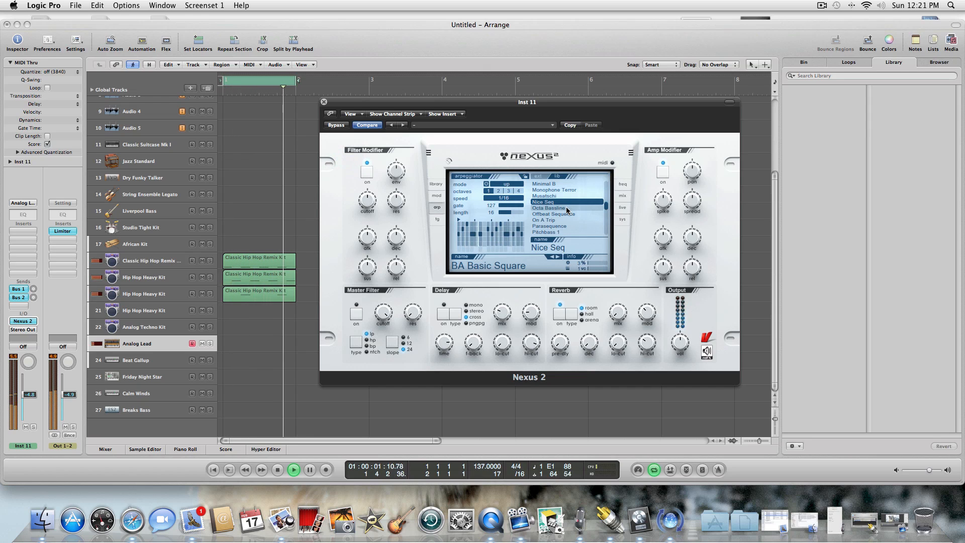
click(566, 208)
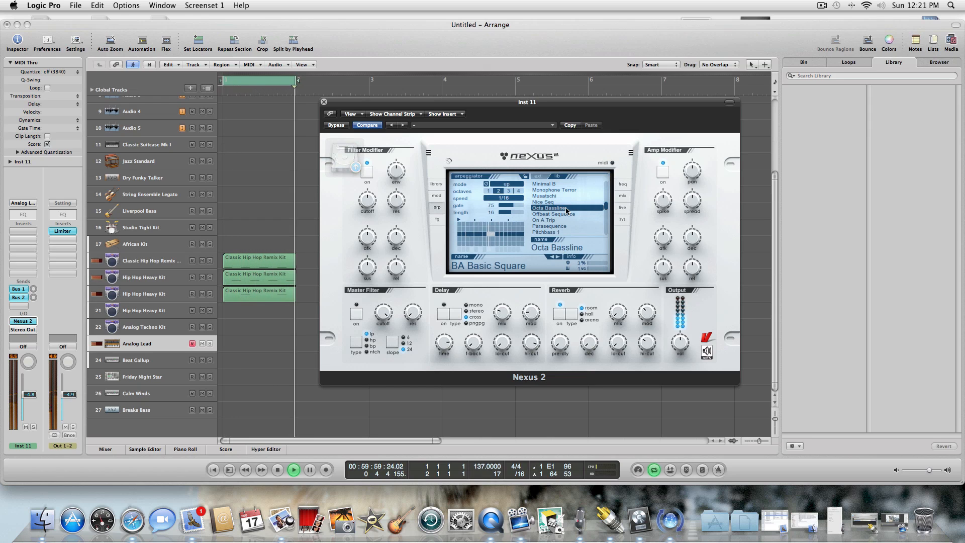
click(564, 214)
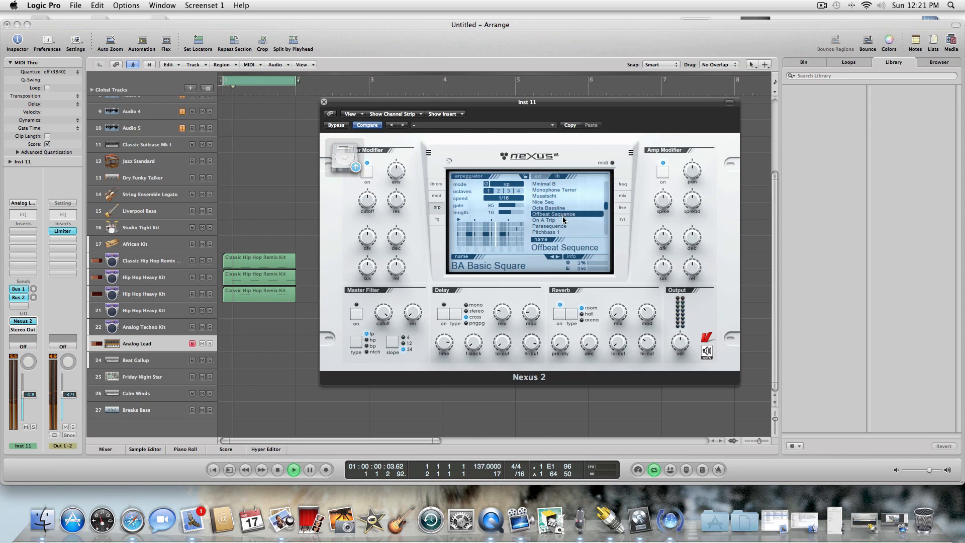
click(561, 218)
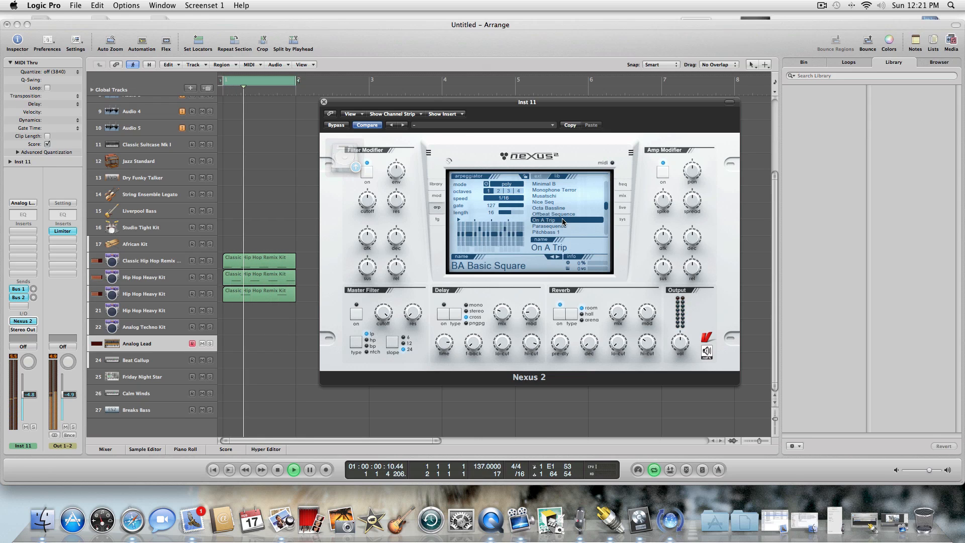
click(562, 227)
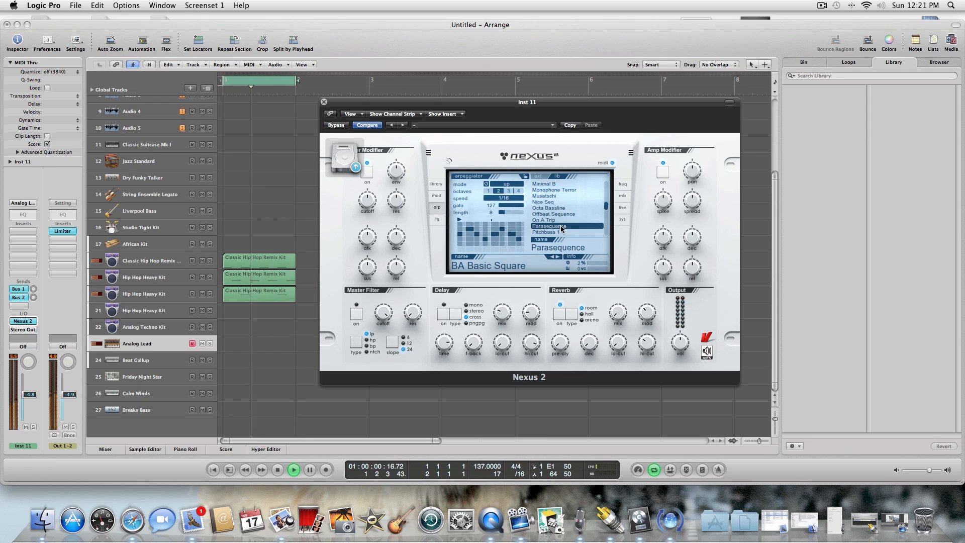
click(561, 232)
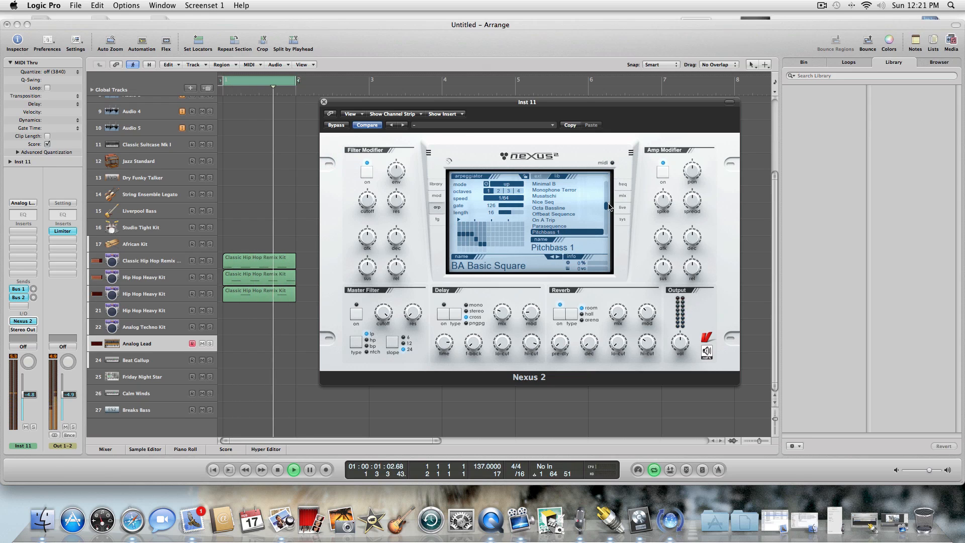
scroll(607, 209, down, 3)
click(577, 201)
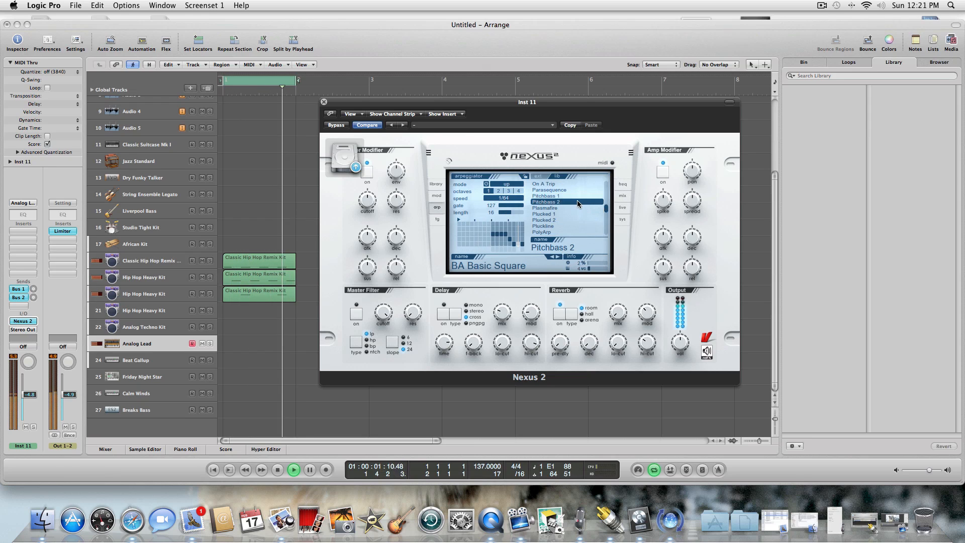
click(567, 214)
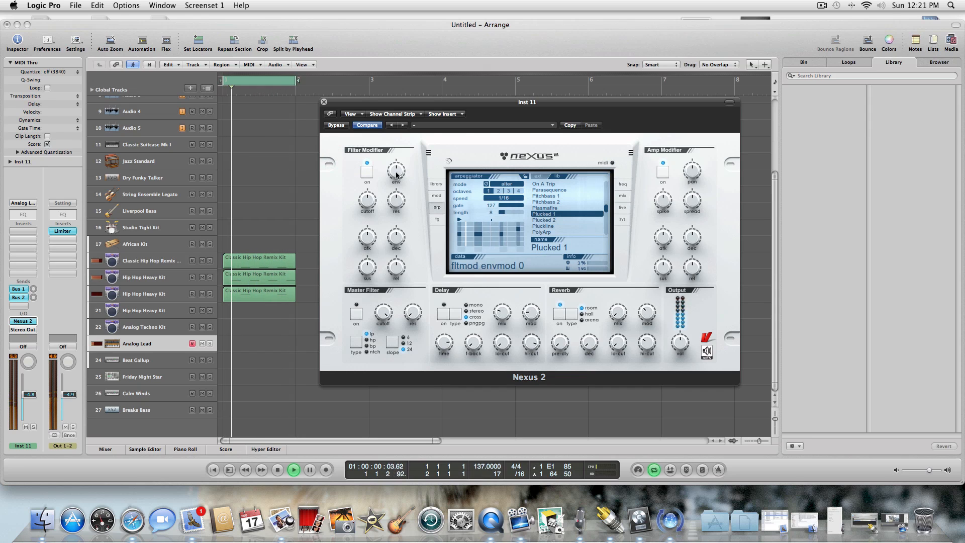
Lower the Filter Modifier's cutoff, raise its envelope amount to about 101 and set its resonance to about 99.
drag(367, 200, 369, 256)
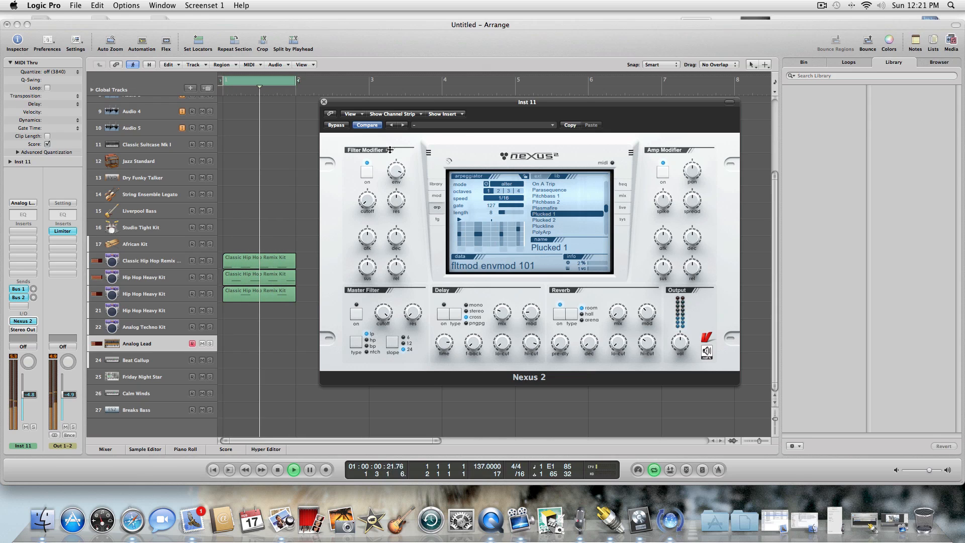
mouse_move(399, 204)
mouse_down()
mouse_move(399, 154)
mouse_move(396, 205)
mouse_up()
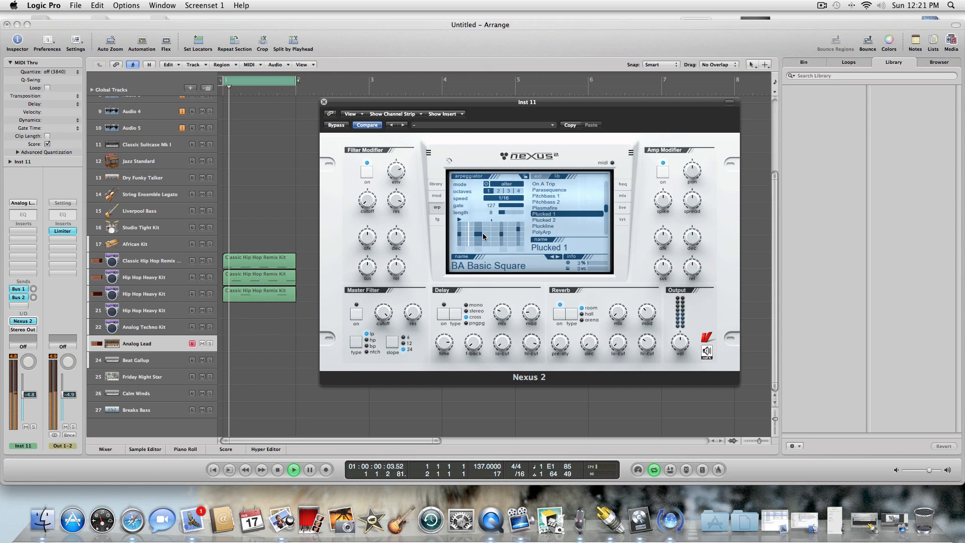
Rework the Plucked 1 arpeggio by lengthening the mid-pattern note and changing note steps in the second half of its grid.
drag(482, 233, 490, 234)
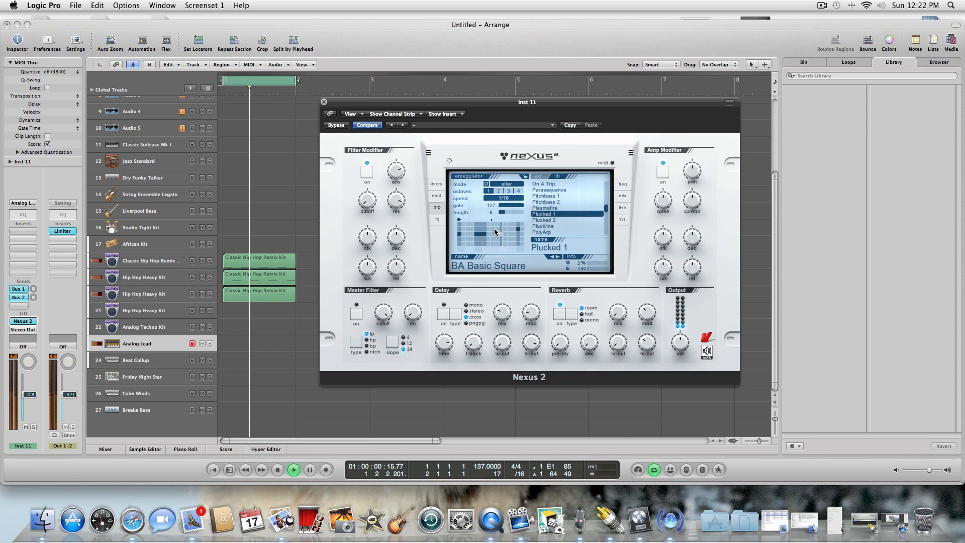
click(495, 230)
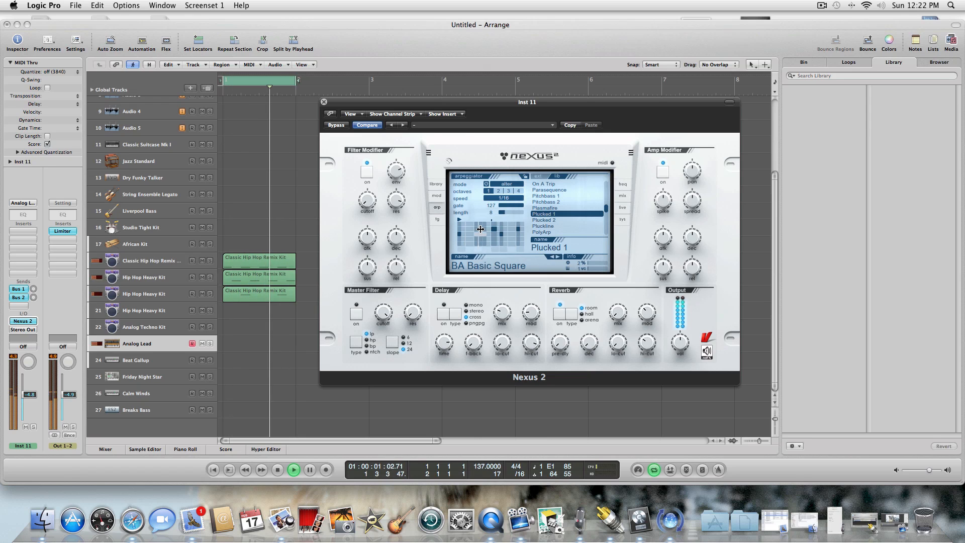
click(511, 224)
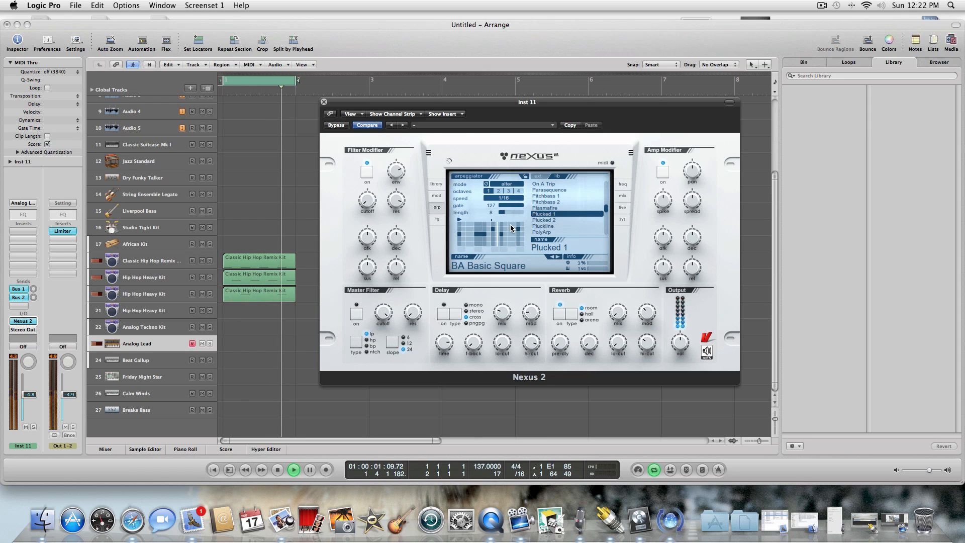
click(518, 228)
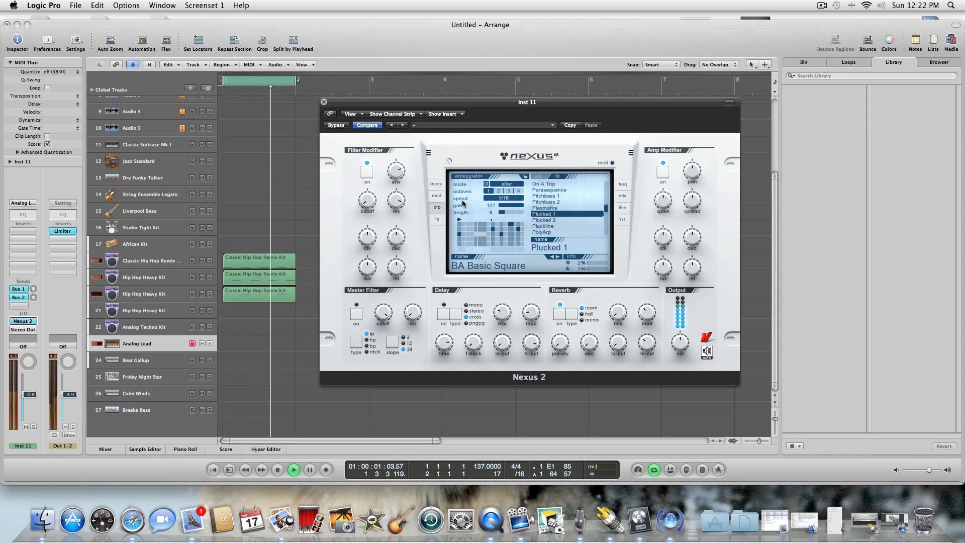
Change the Nexus insert effect type to flanger on the mix page and close the plug-in window.
click(623, 196)
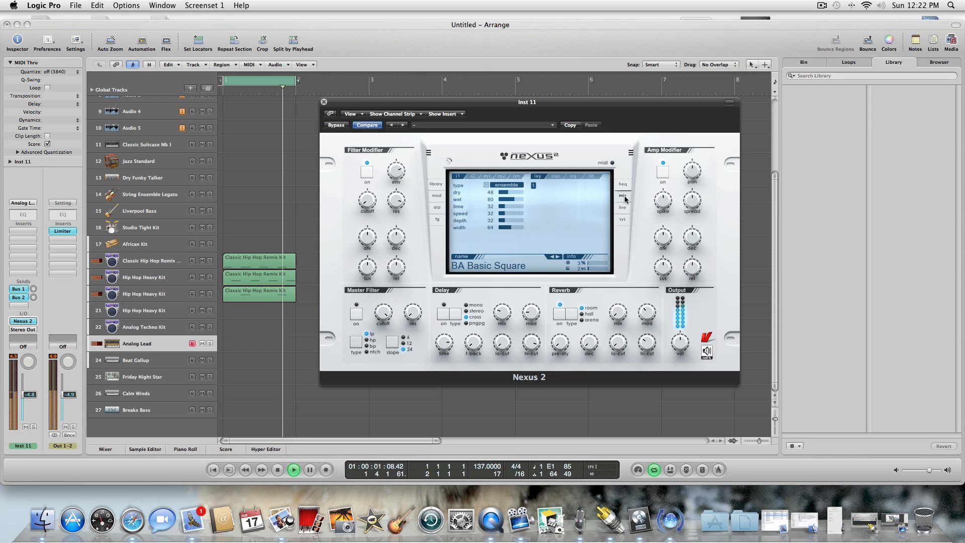
click(497, 188)
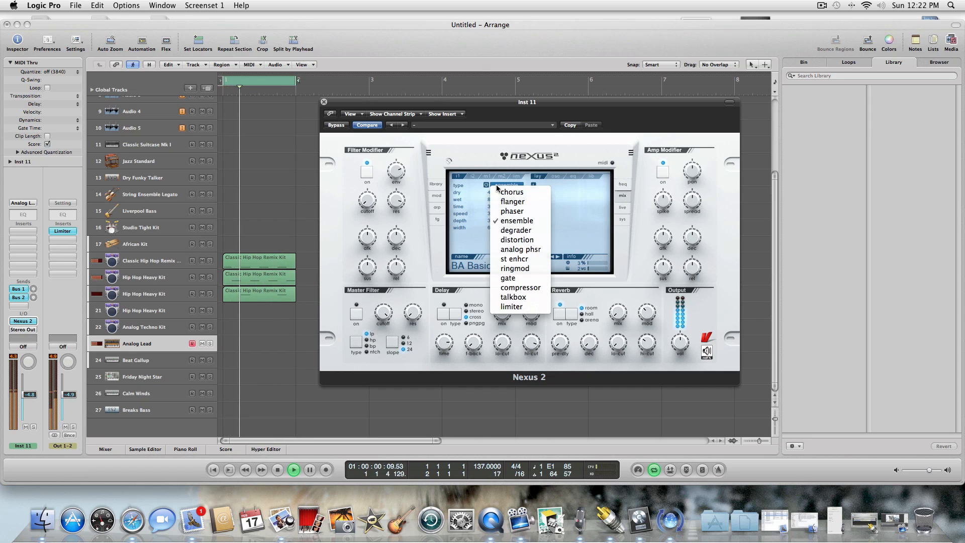
click(503, 203)
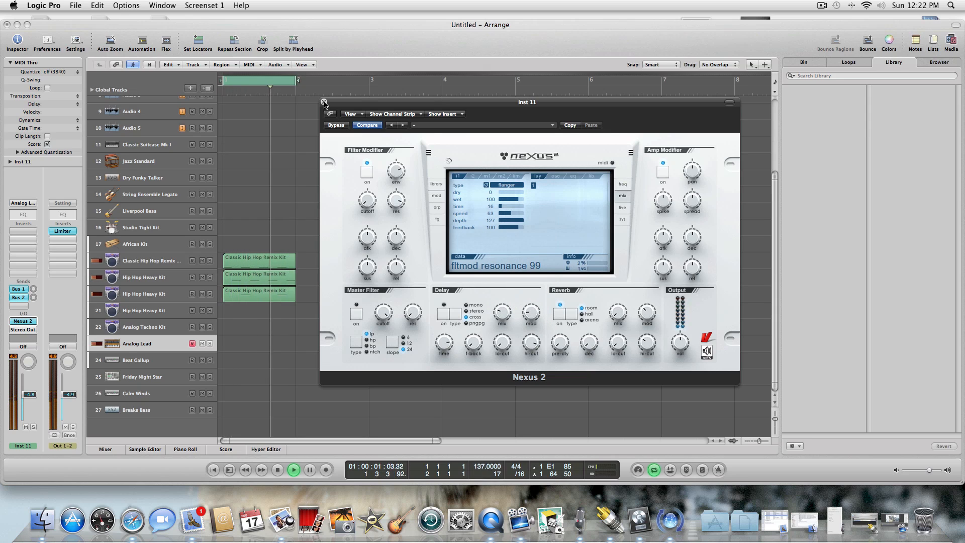
click(324, 103)
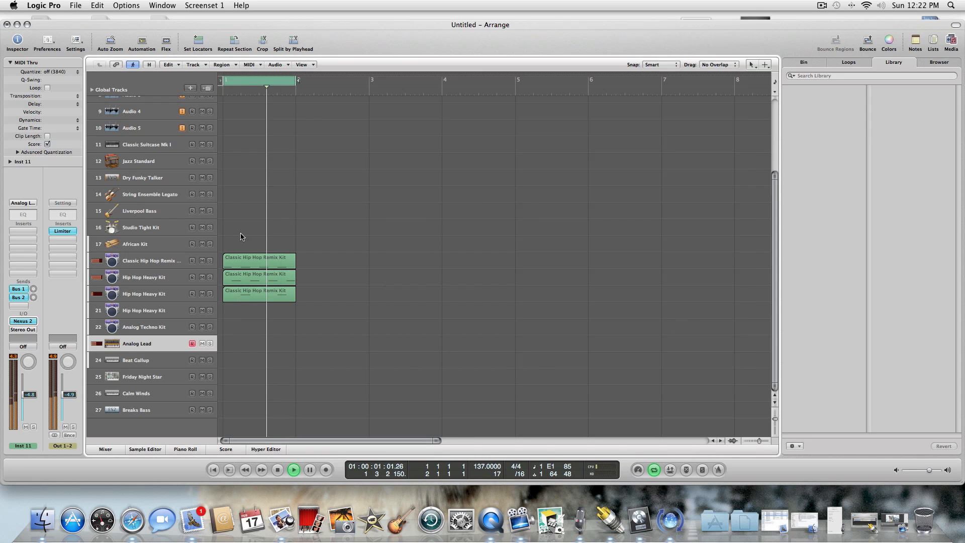
Insert the stereo Fuzz-Wah filter effect on the Analog Lead channel strip and move its window over the arrange area.
click(28, 231)
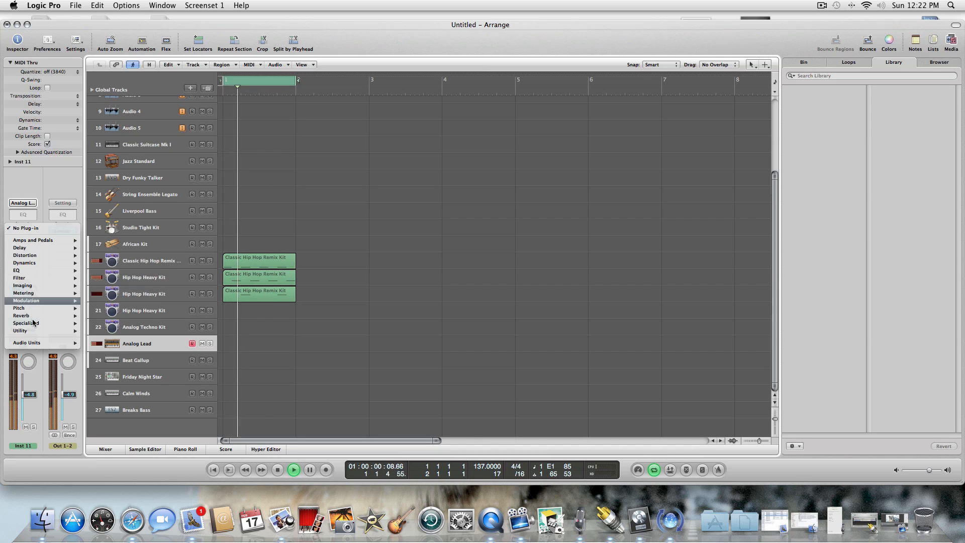
mouse_move(35, 323)
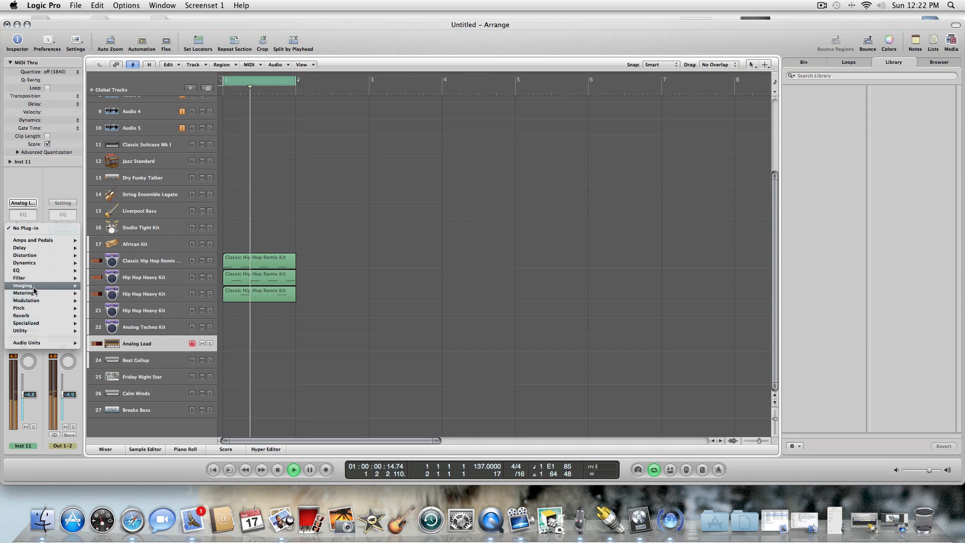
mouse_move(33, 278)
mouse_move(116, 301)
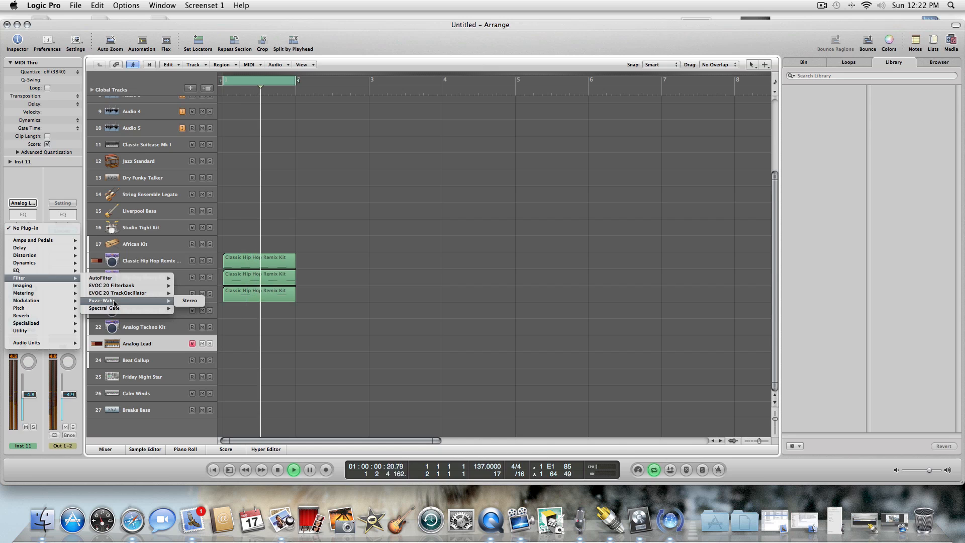
click(194, 300)
drag(183, 49, 482, 144)
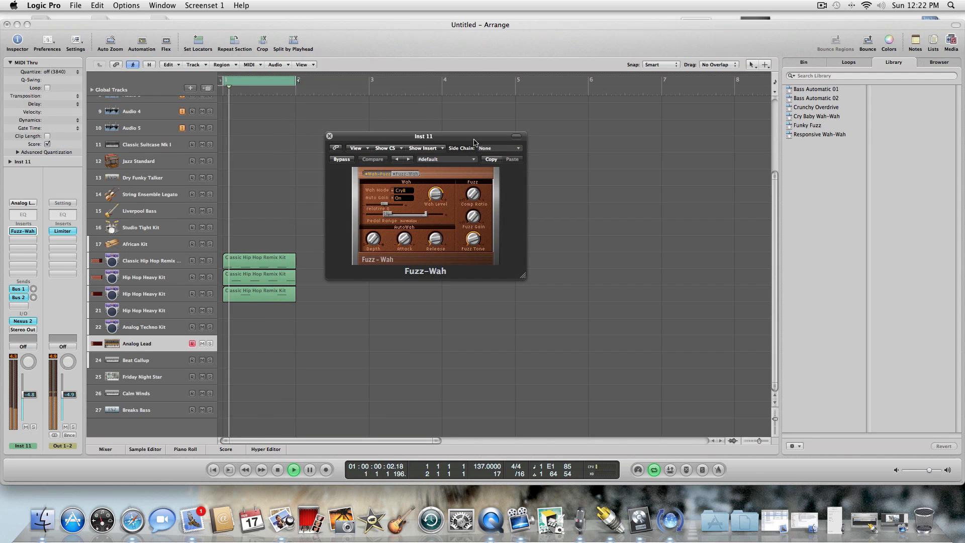
Audition the Fuzz-Wah presets from Bass Automatic 01 through Responsive Wah-Wah and load Bass Automatic 01.
click(408, 160)
click(408, 160)
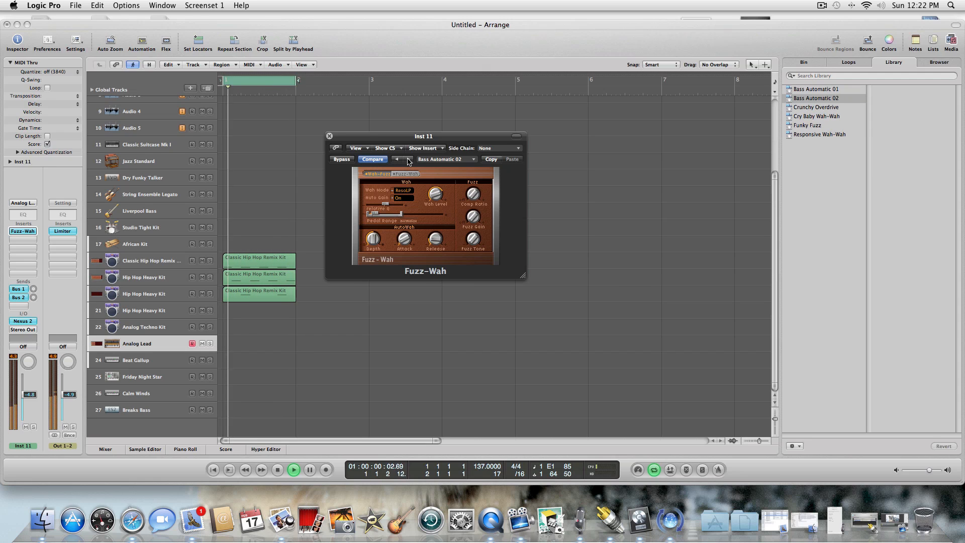
click(408, 159)
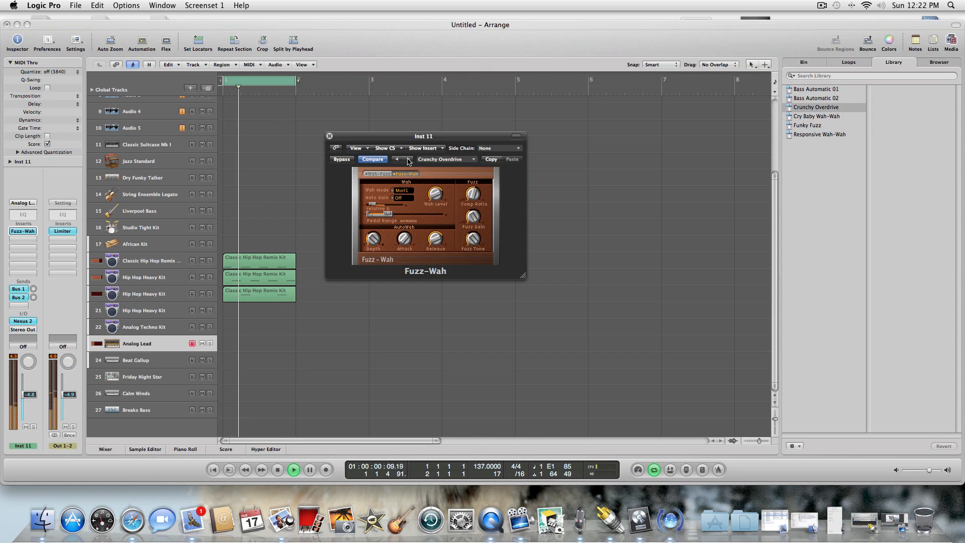
click(408, 160)
click(408, 160)
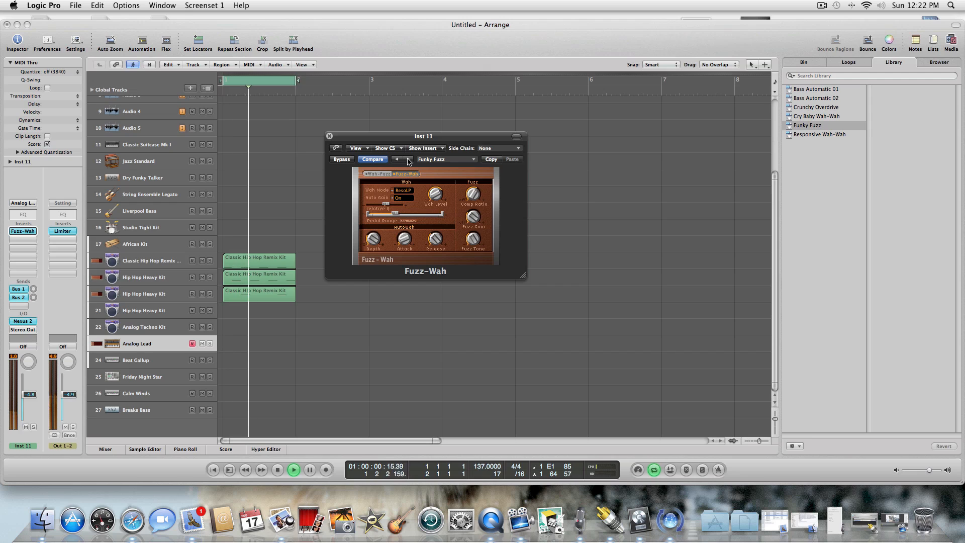
click(408, 159)
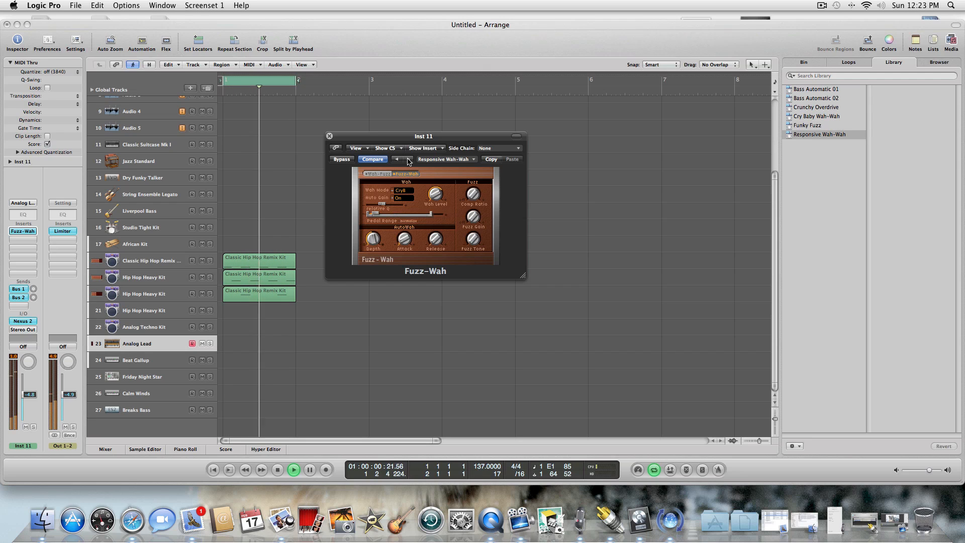
click(408, 160)
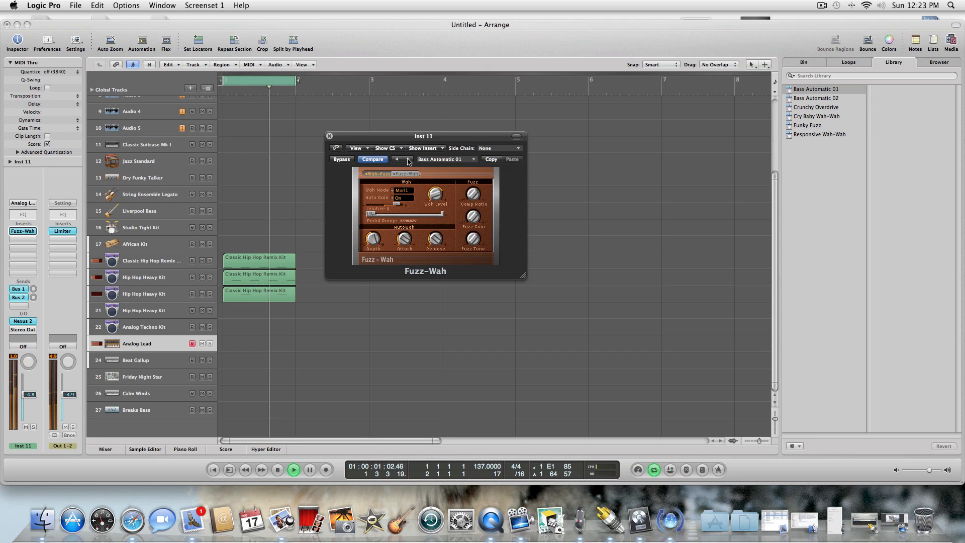
click(408, 160)
click(408, 160)
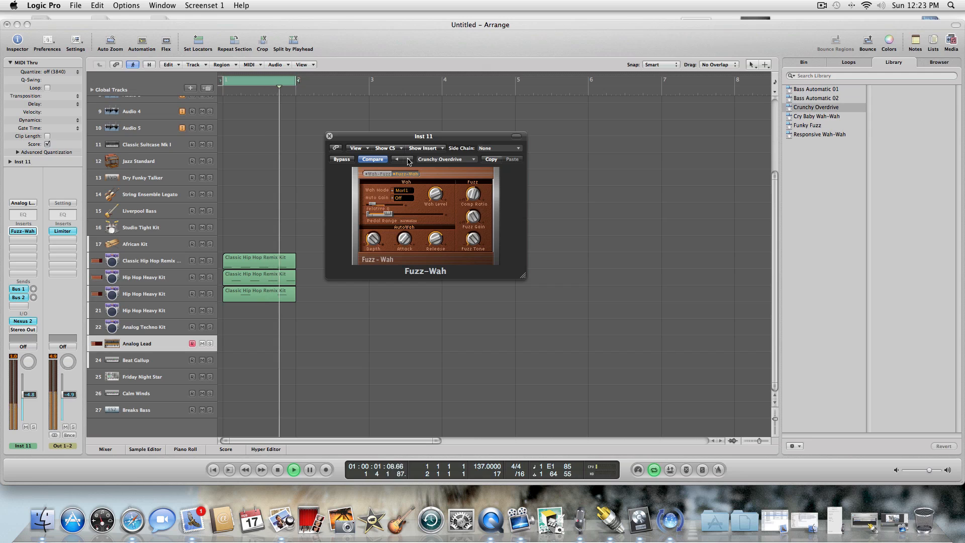
click(408, 160)
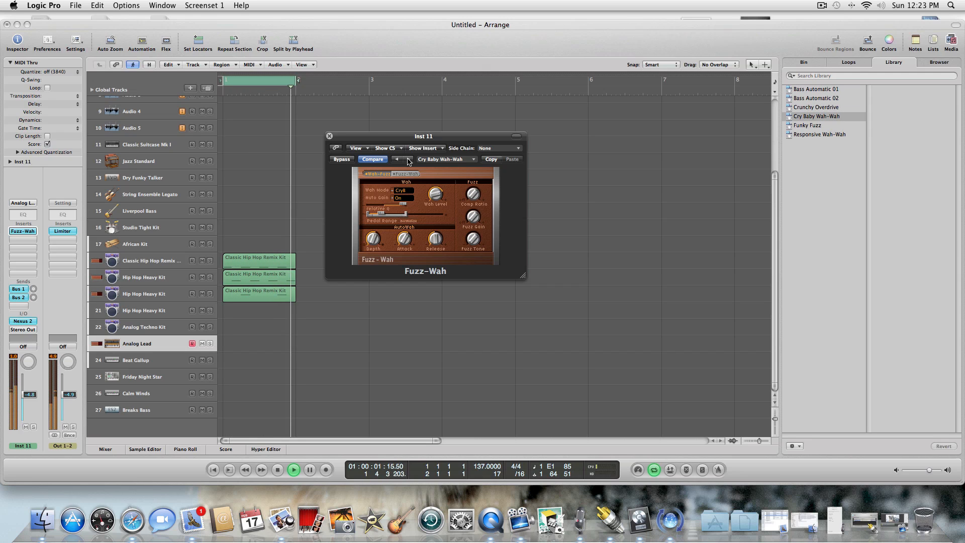
click(408, 160)
click(408, 160)
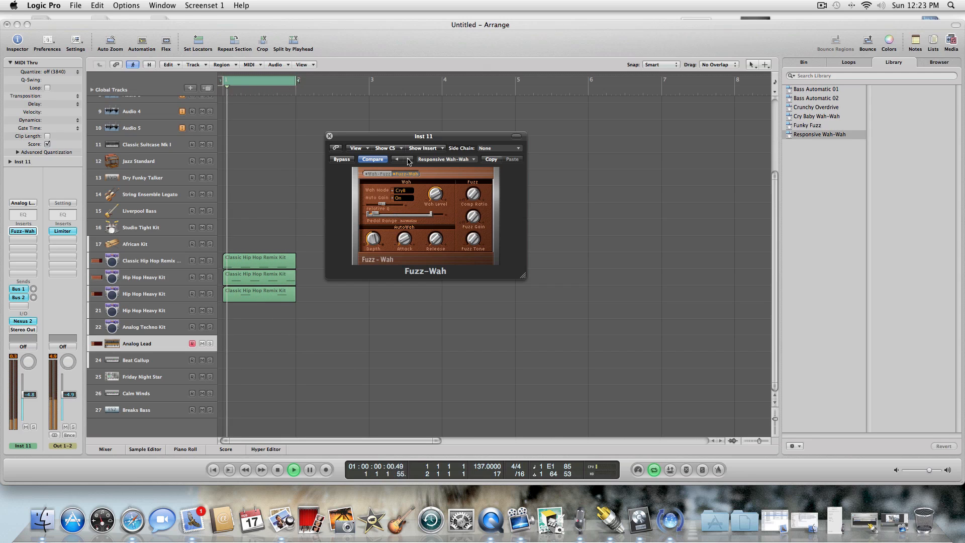
click(408, 160)
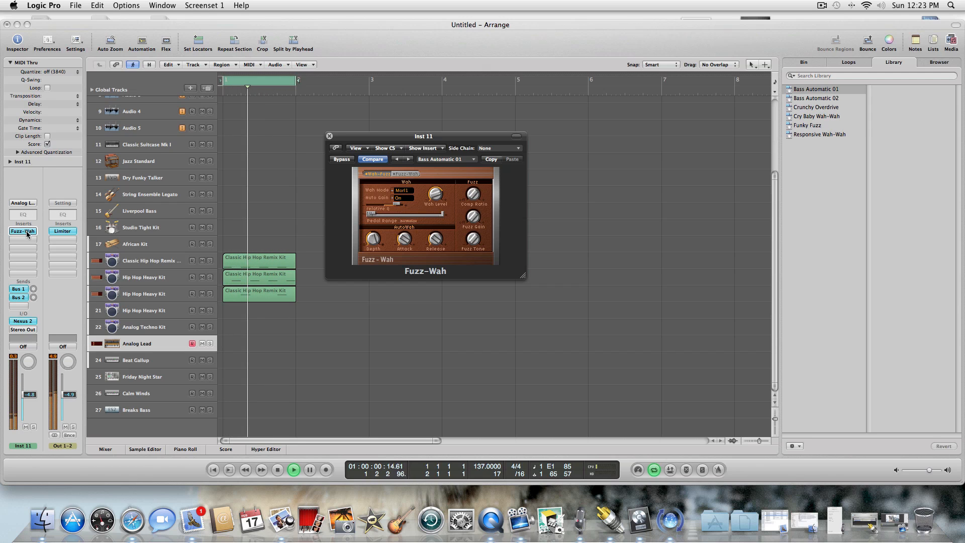
Reopen Nexus 2 and mute drum tracks 19 and 20, keeping the Classic Hip Hop Remix Kit track unmuted.
click(18, 321)
click(203, 277)
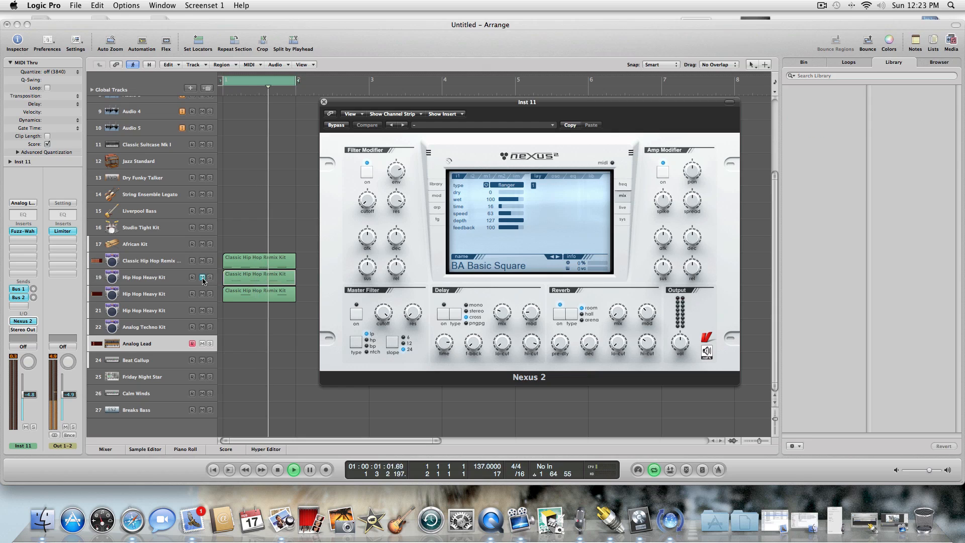
click(202, 260)
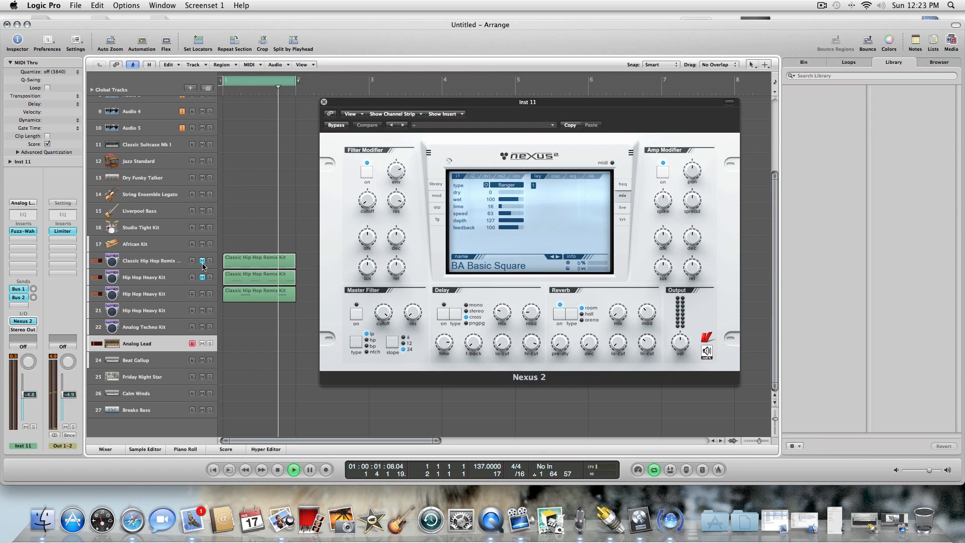
click(202, 294)
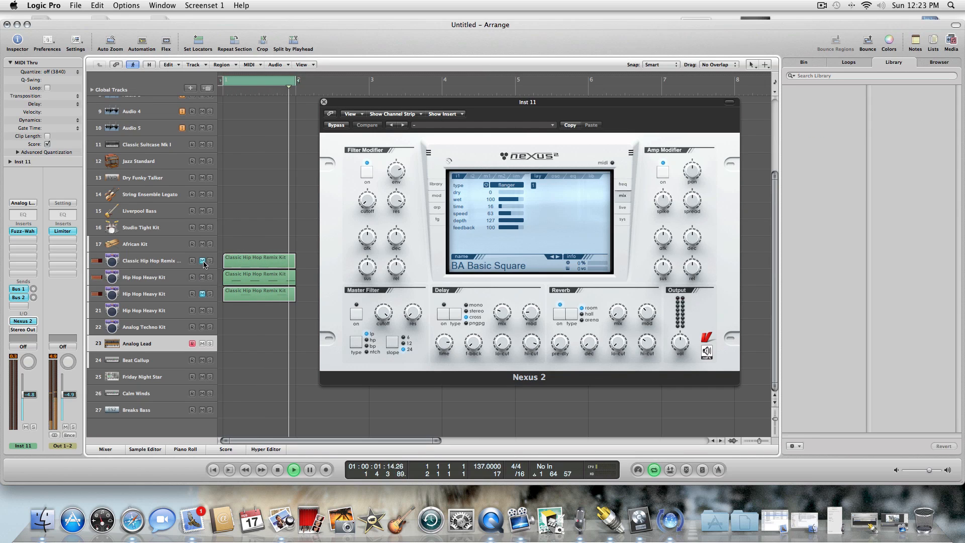
click(202, 261)
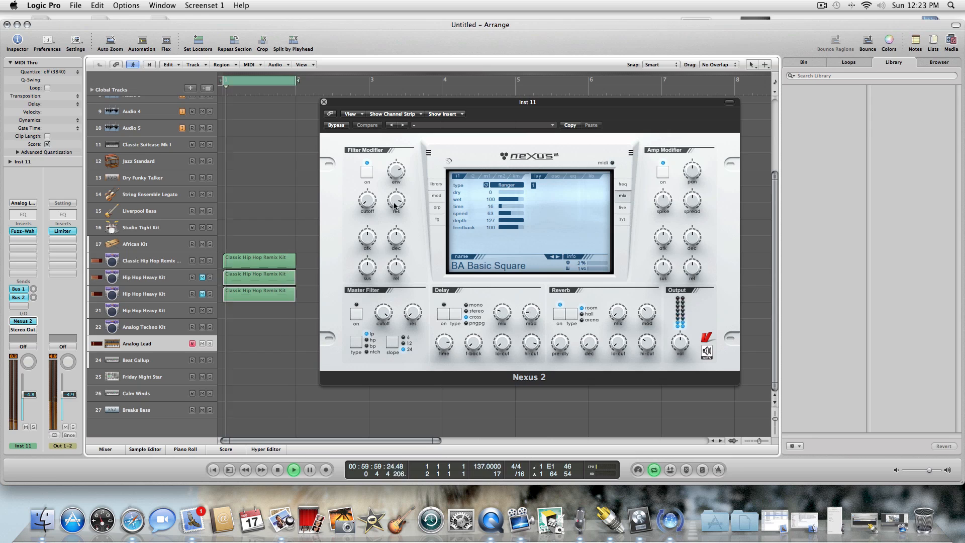
Try the arpeggiator patterns Bassline 3, Classic Line 4, Computermusic A and Computermusic B on the BA Basic Square sound.
click(436, 207)
click(549, 221)
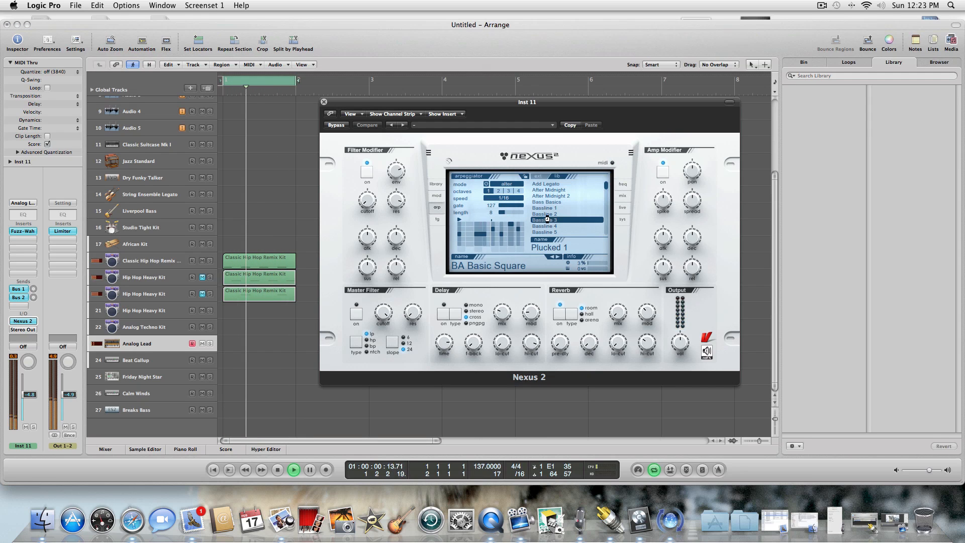
drag(606, 187, 607, 193)
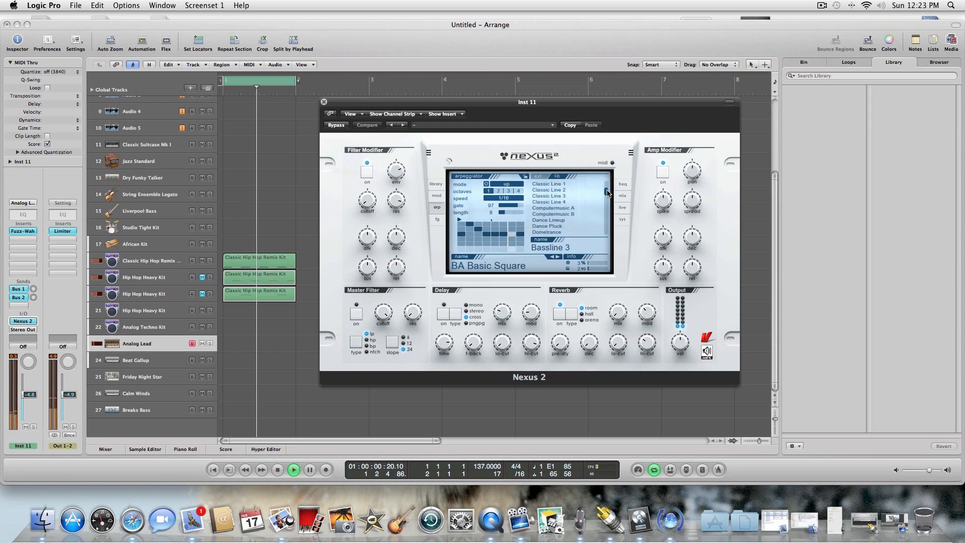
click(557, 203)
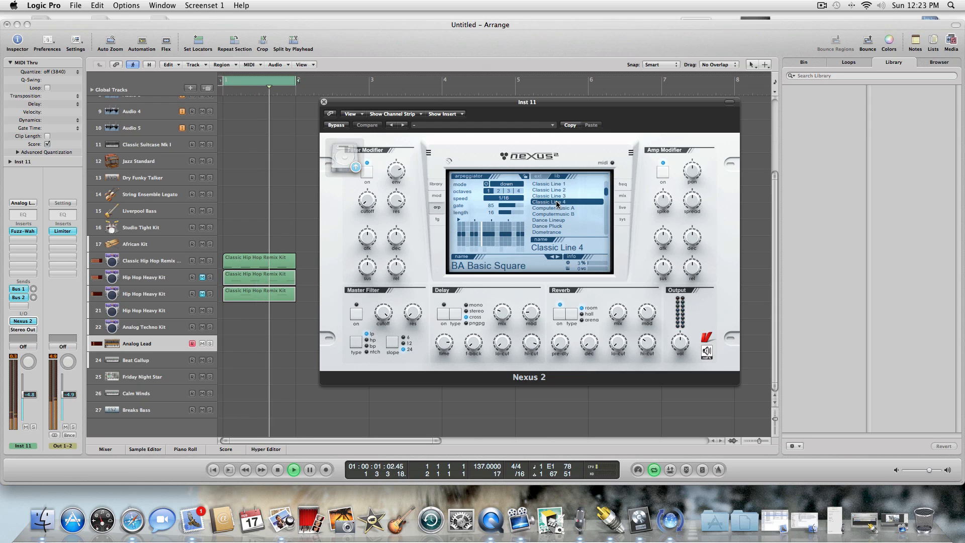
click(556, 208)
click(556, 214)
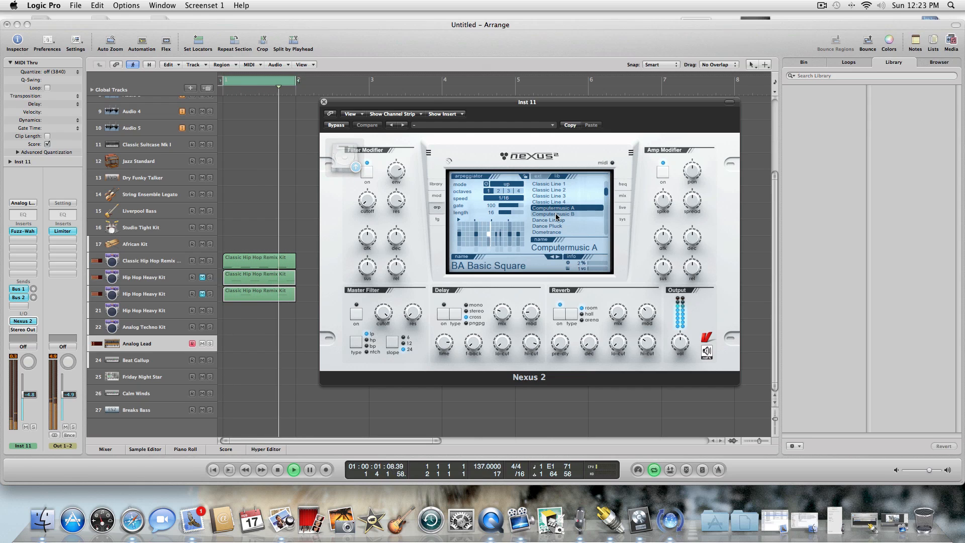
Audition bass presets including BA Deltabass and BA Deep Pad Sine 1 and 2, and load BA Driven Brass Bass.
click(441, 186)
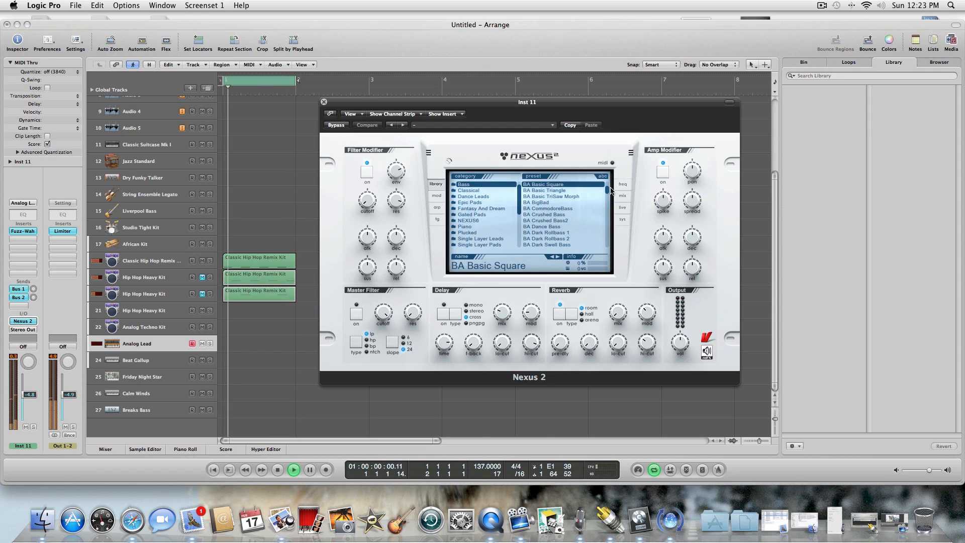
scroll(611, 191, down, 3)
click(565, 226)
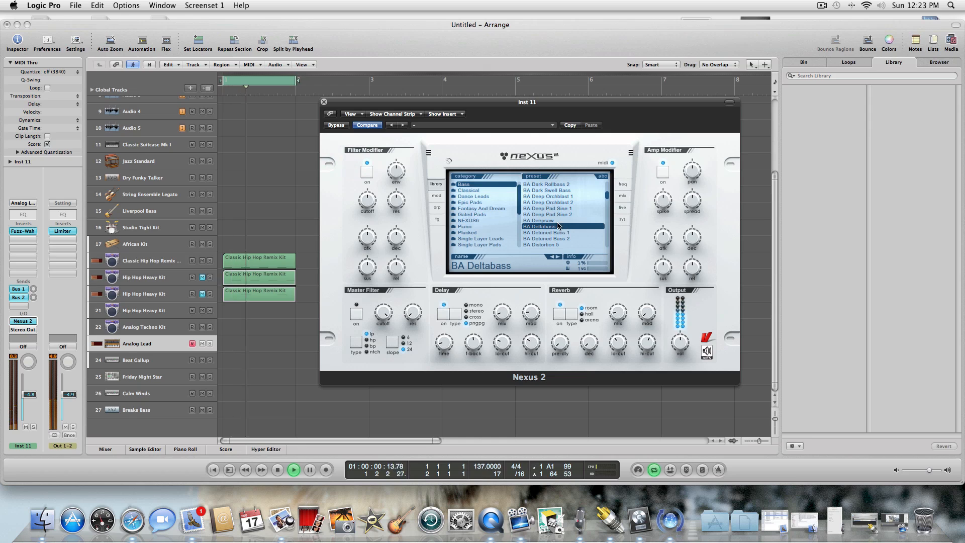
click(556, 213)
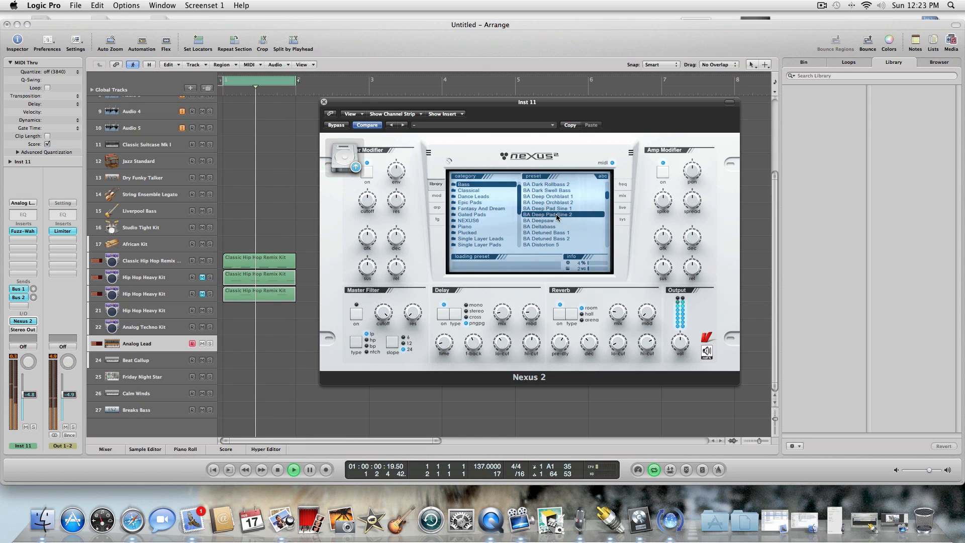
key(Up)
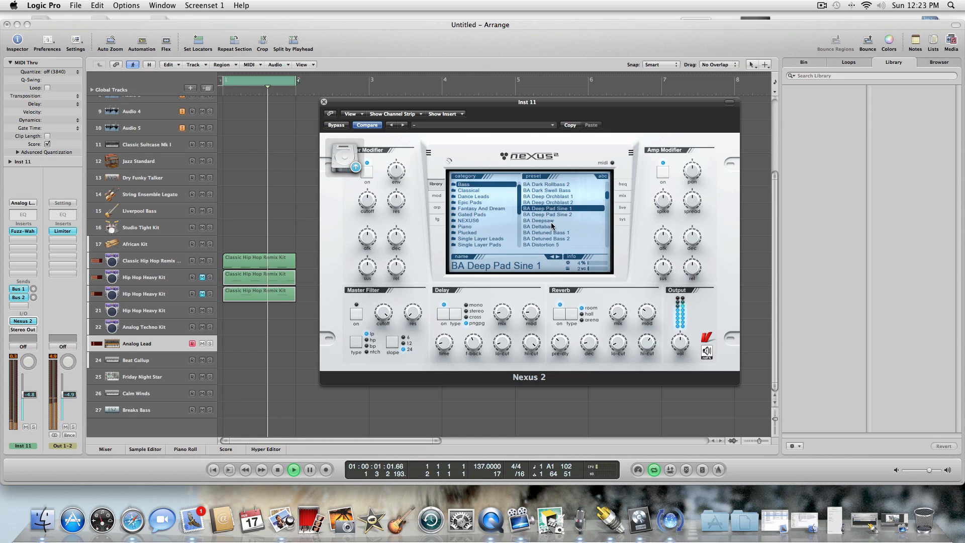
drag(606, 199, 606, 204)
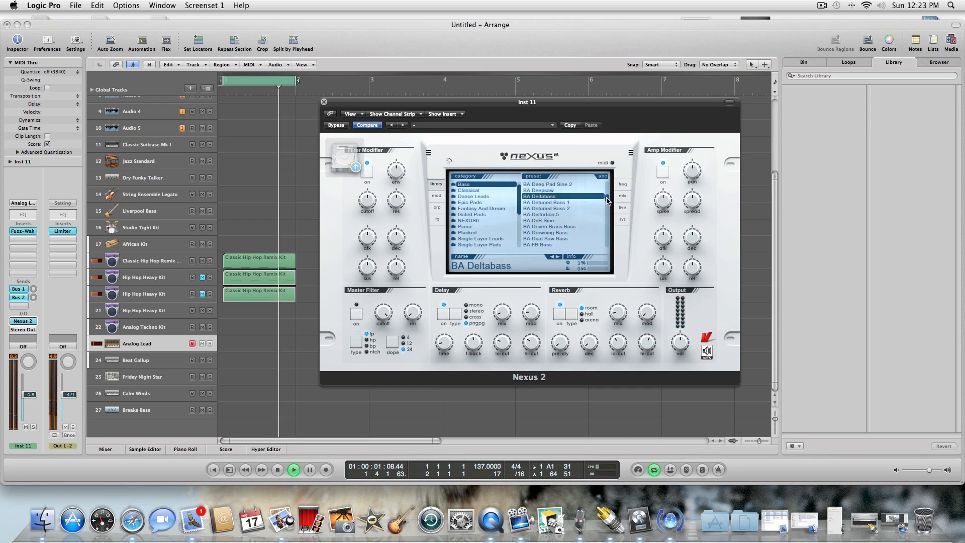
click(562, 220)
click(557, 214)
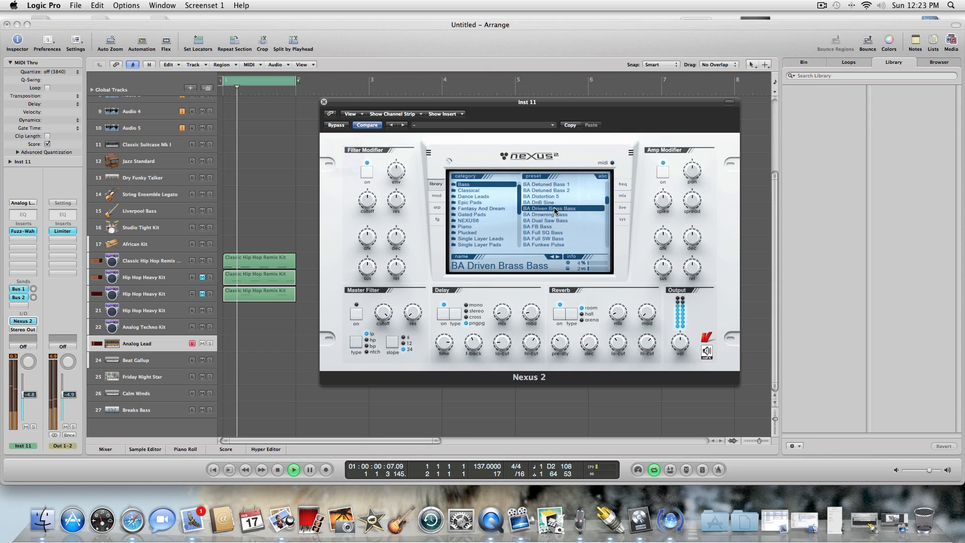
Bypass the Fuzz-Wah insert on the Analog Lead track and close both plug-in windows.
click(24, 231)
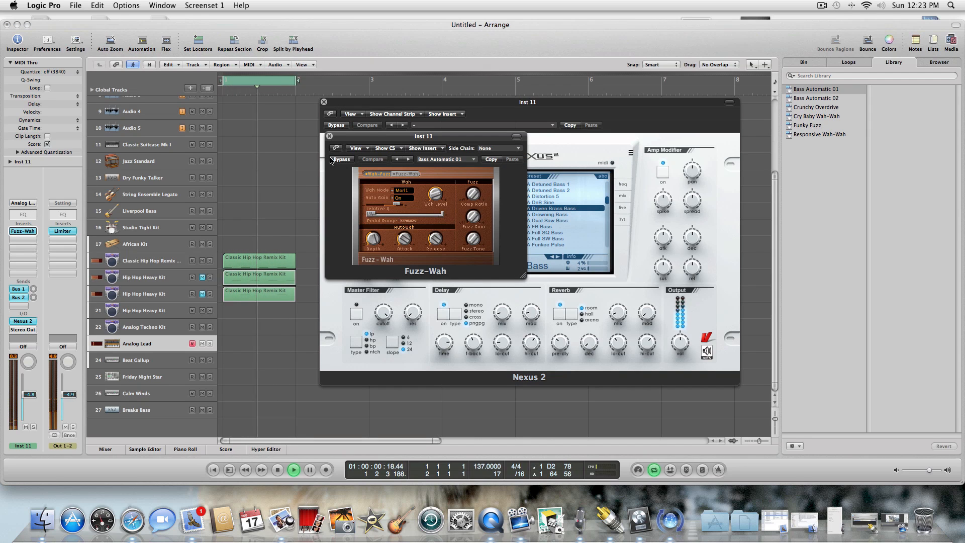
click(336, 160)
click(329, 136)
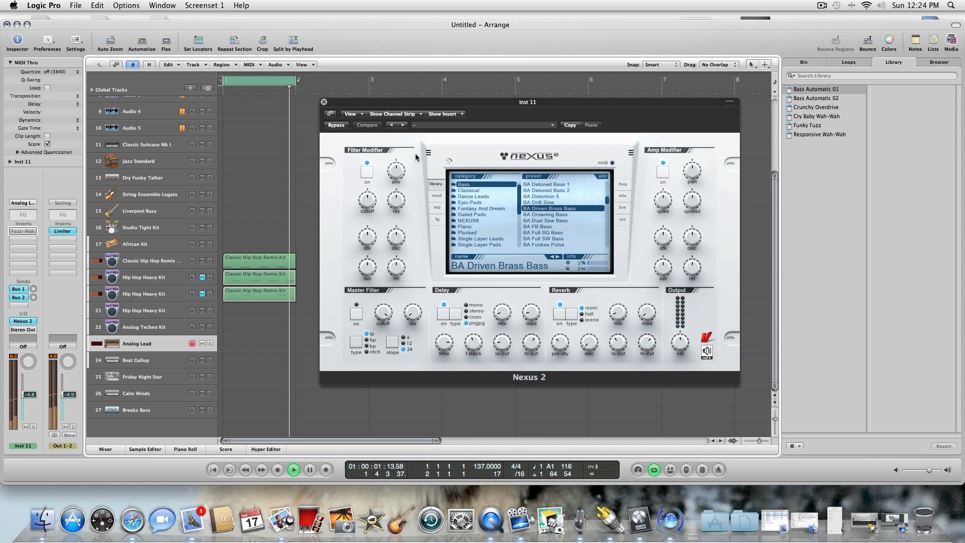
click(324, 102)
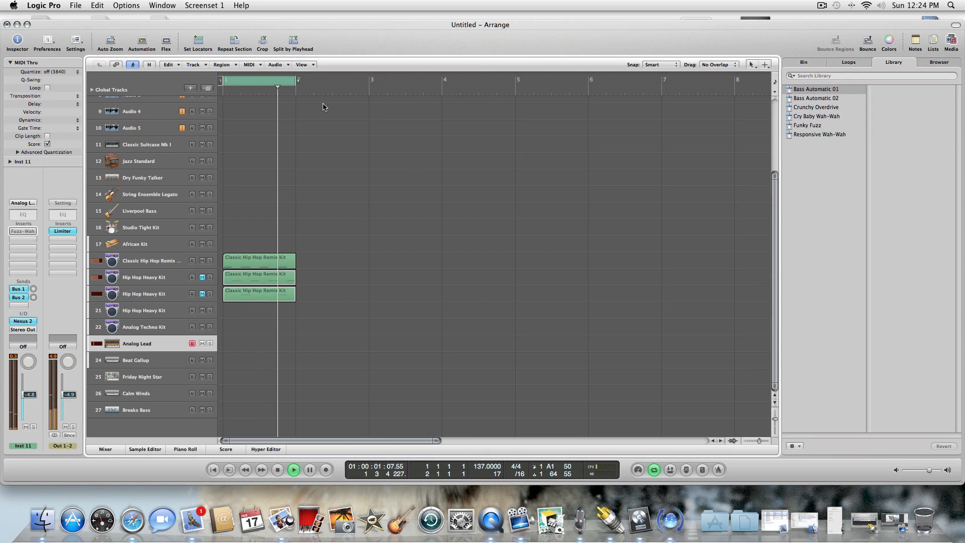
Reopen Nexus 2, stop playback and try the arpeggiator patterns Bassline 1 and Bassline 2 on the BA Driven Brass Bass sound.
click(24, 323)
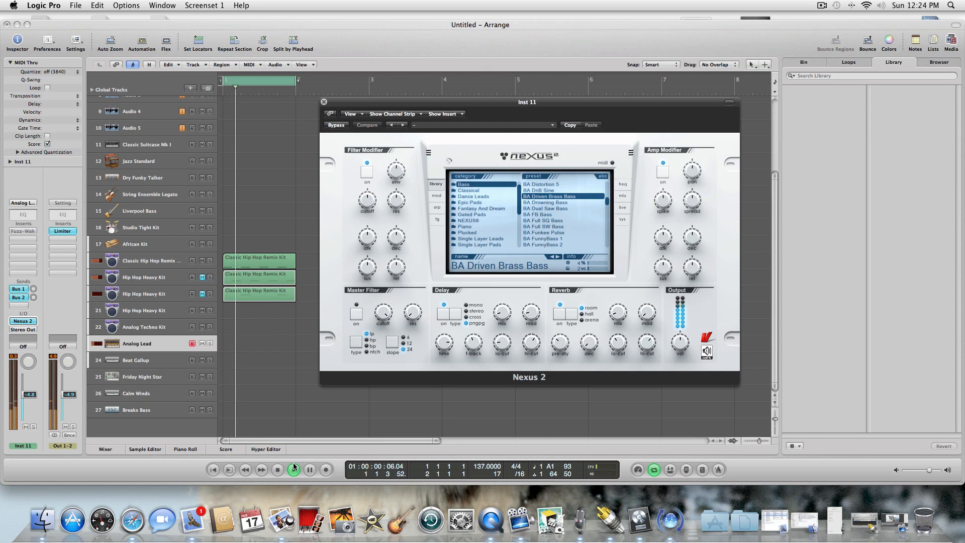
click(278, 469)
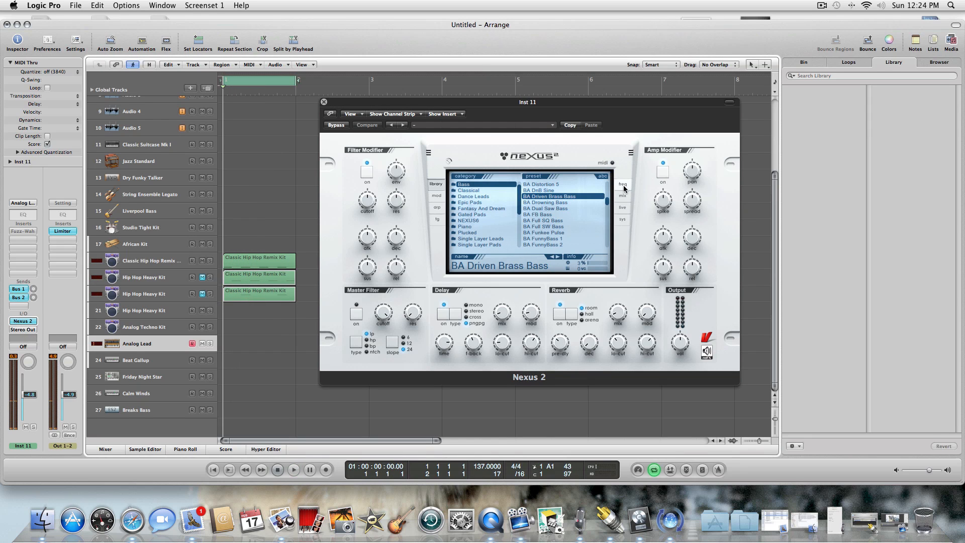
click(437, 207)
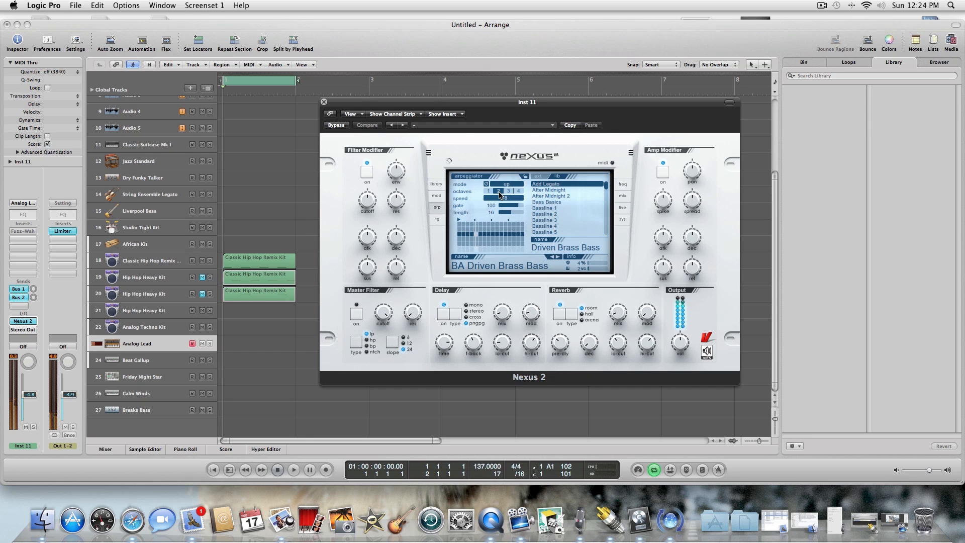
click(566, 209)
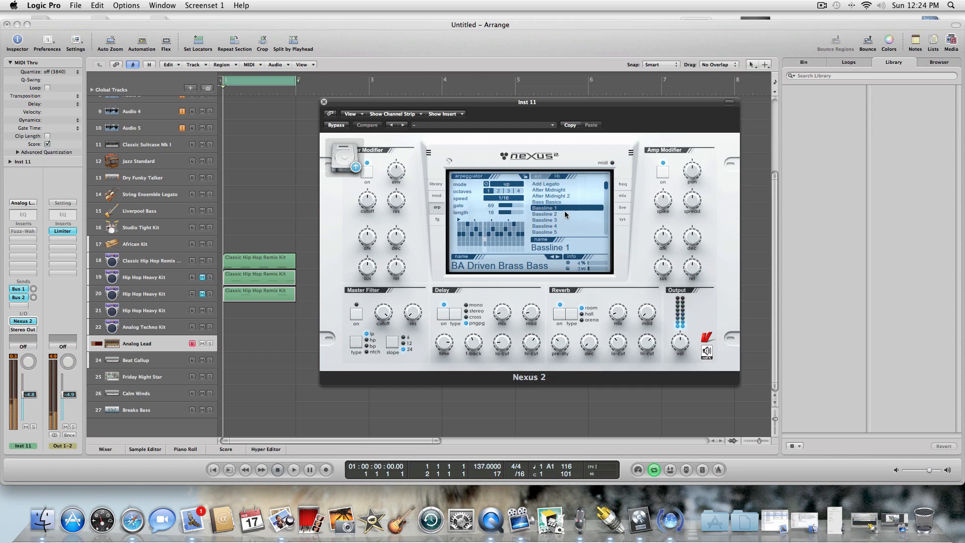
click(564, 213)
Try the arpeggiator patterns Viral Infection 1 and Velo Guitar, and load U Running.
drag(606, 186, 602, 248)
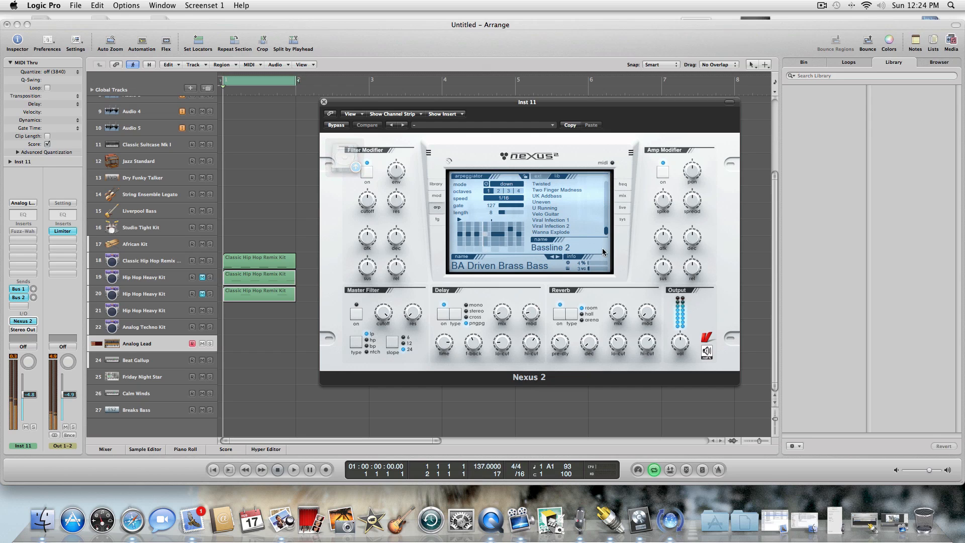
click(567, 220)
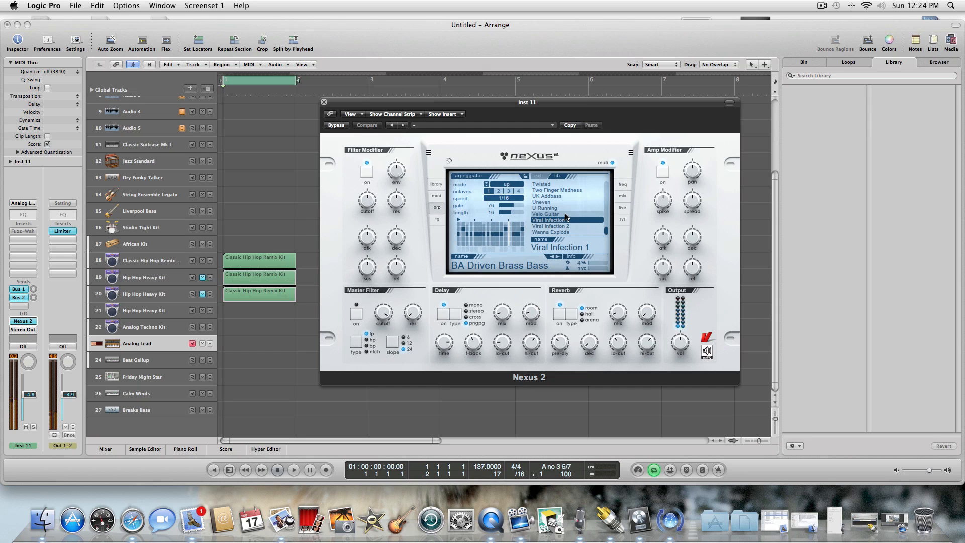
click(561, 213)
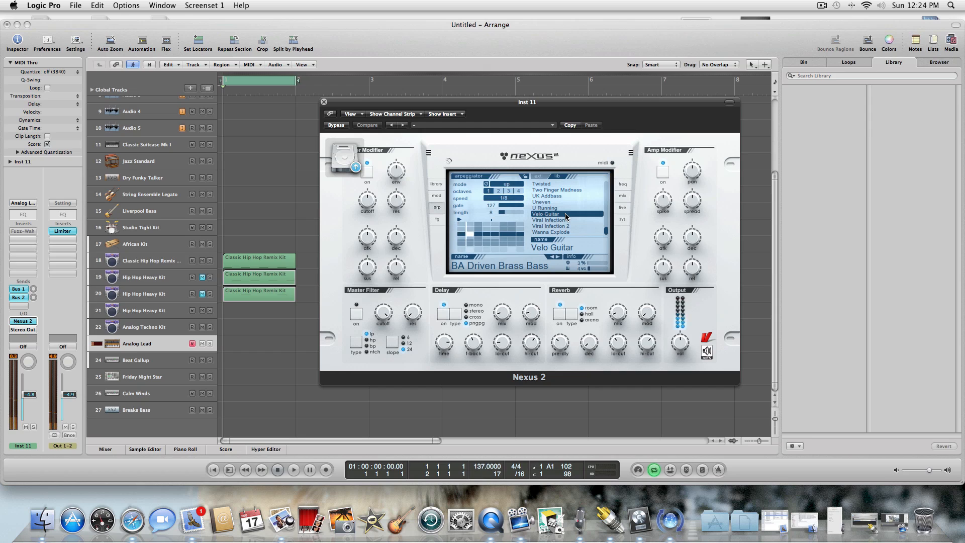
click(561, 208)
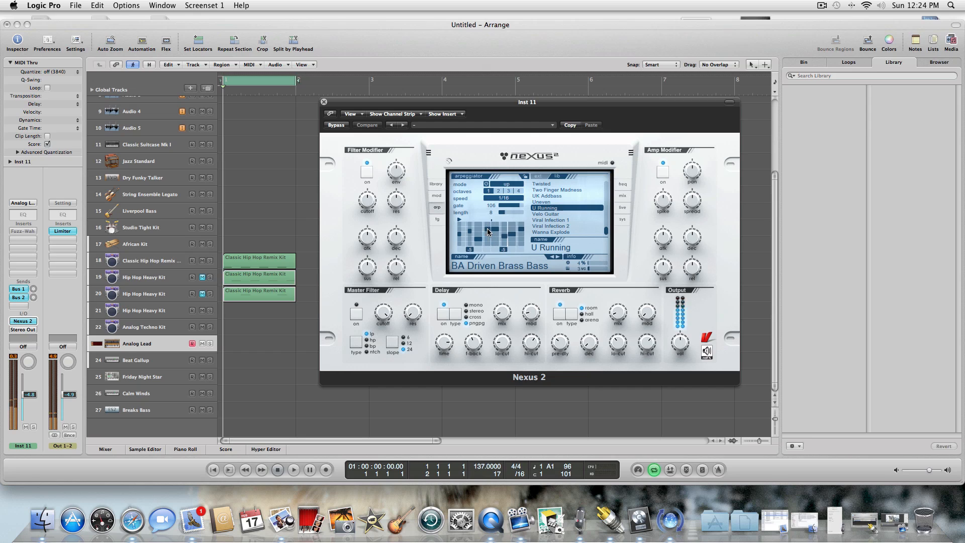
Play the beat and adjust the pitch of the second step in the U Running arpeggiator pattern.
click(292, 470)
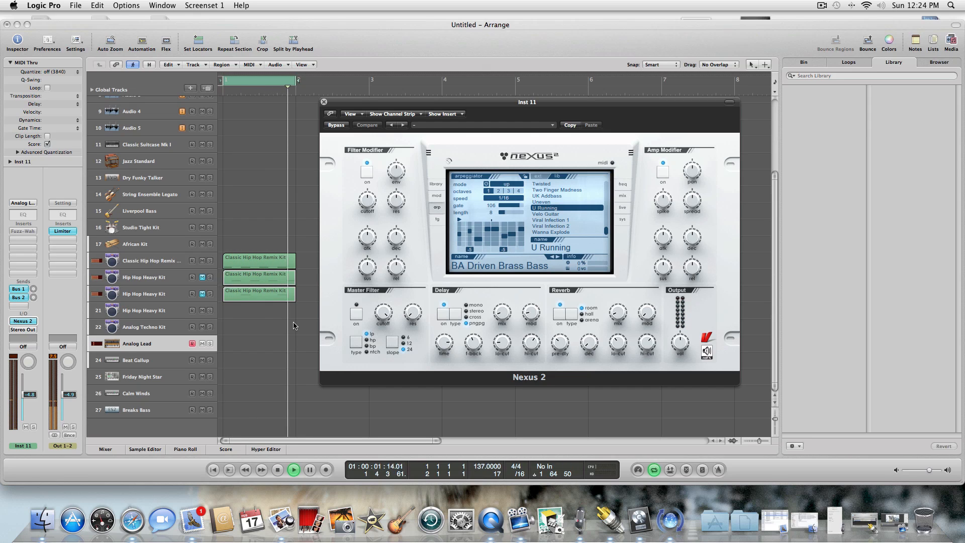
double_click(469, 231)
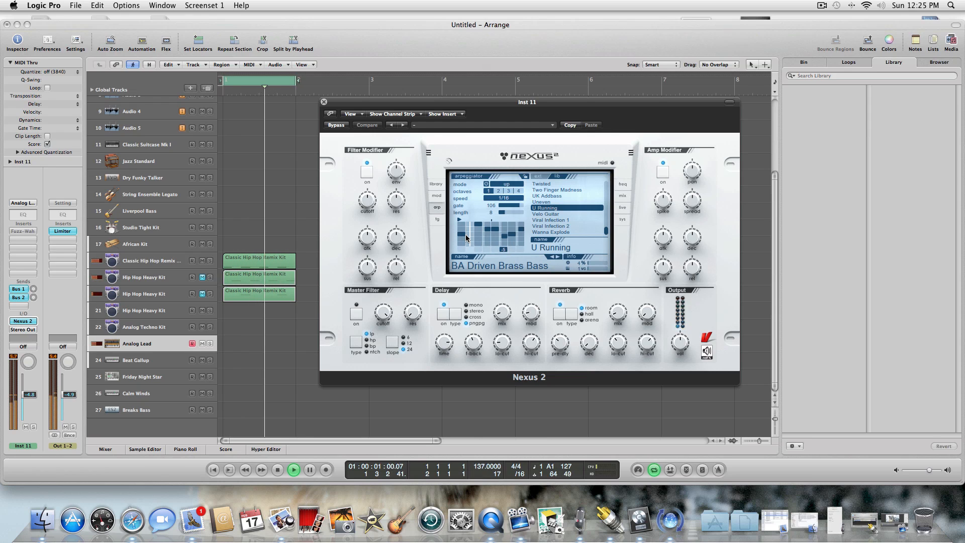
double_click(470, 231)
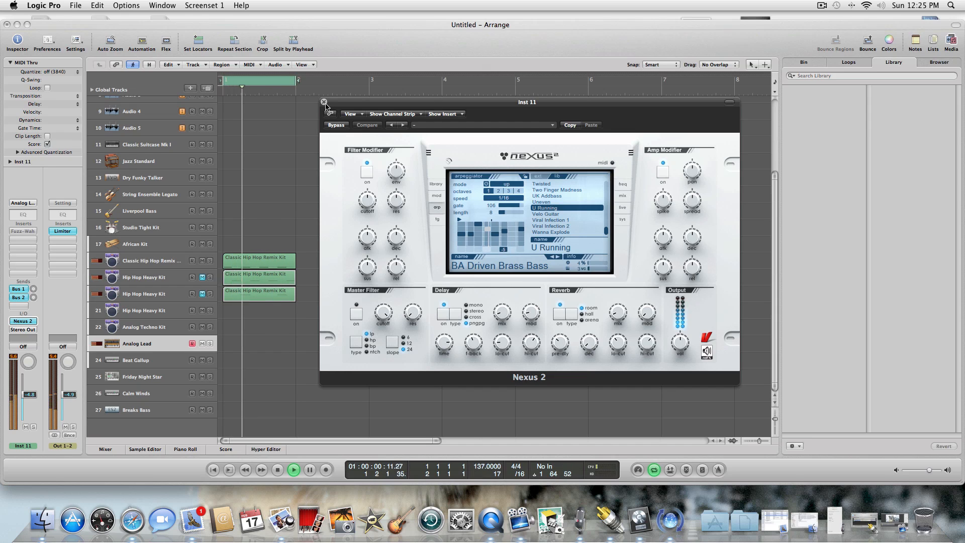
Unmute drum tracks 19 and 20 and adjust the envelope and resonance of the Nexus filter modifier during playback.
click(201, 277)
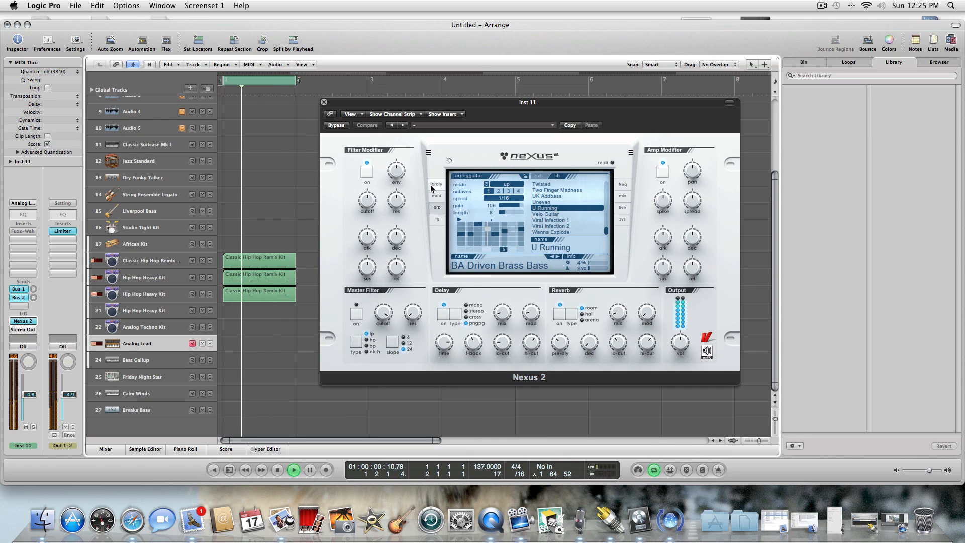
drag(397, 170, 404, 126)
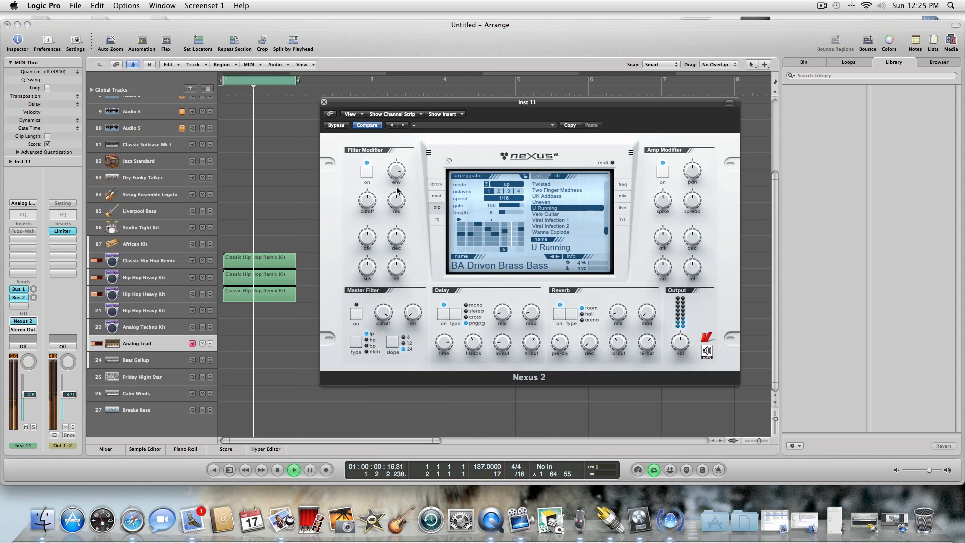
drag(396, 200, 372, 227)
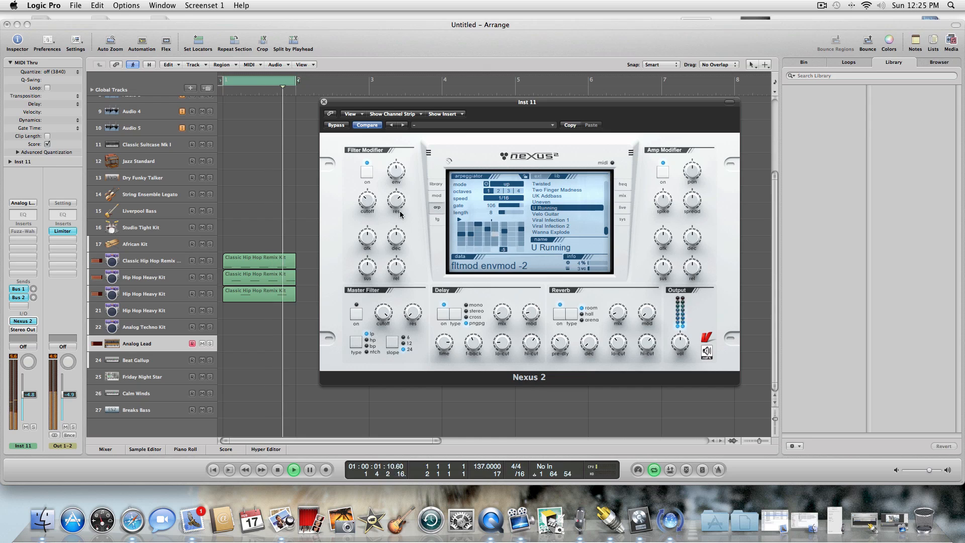
drag(396, 199, 396, 213)
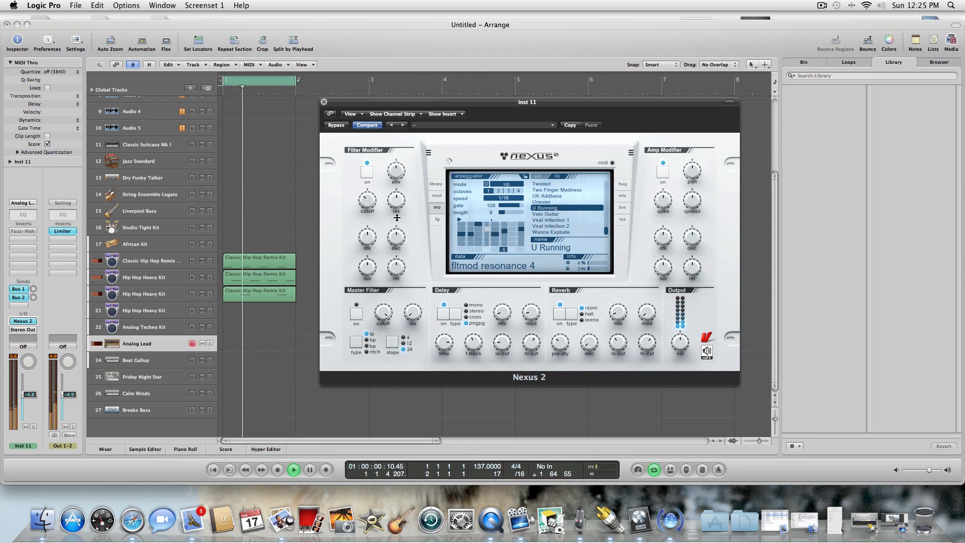
click(278, 470)
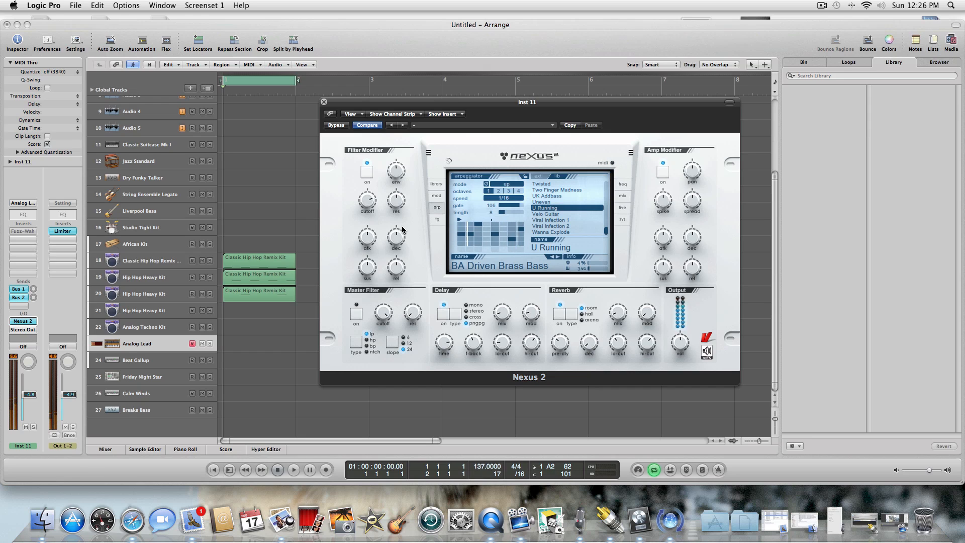
Re-enable the Fuzz-Wah insert on the Analog Lead track and audition its presets from Bass Automatic 02 through Responsive Wah-Wah.
click(23, 231)
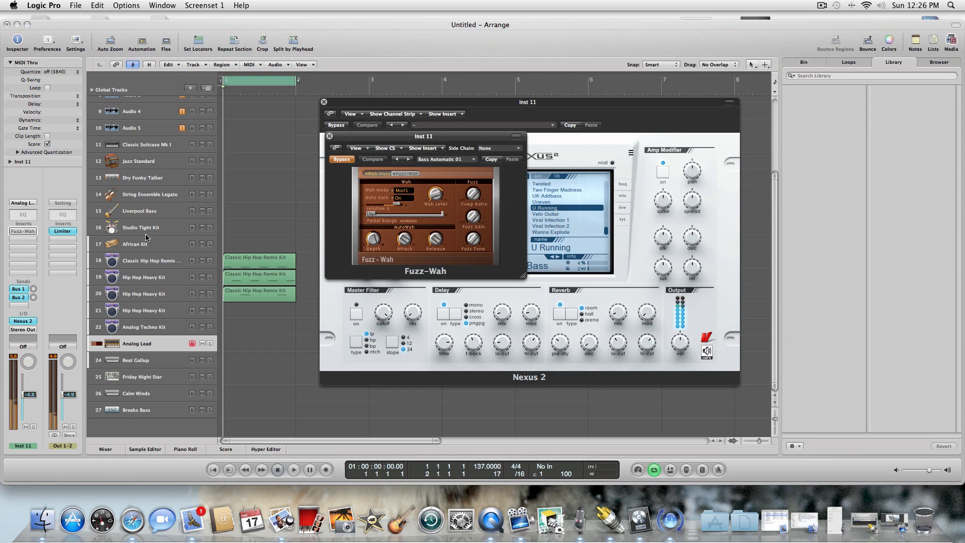
click(342, 160)
click(407, 159)
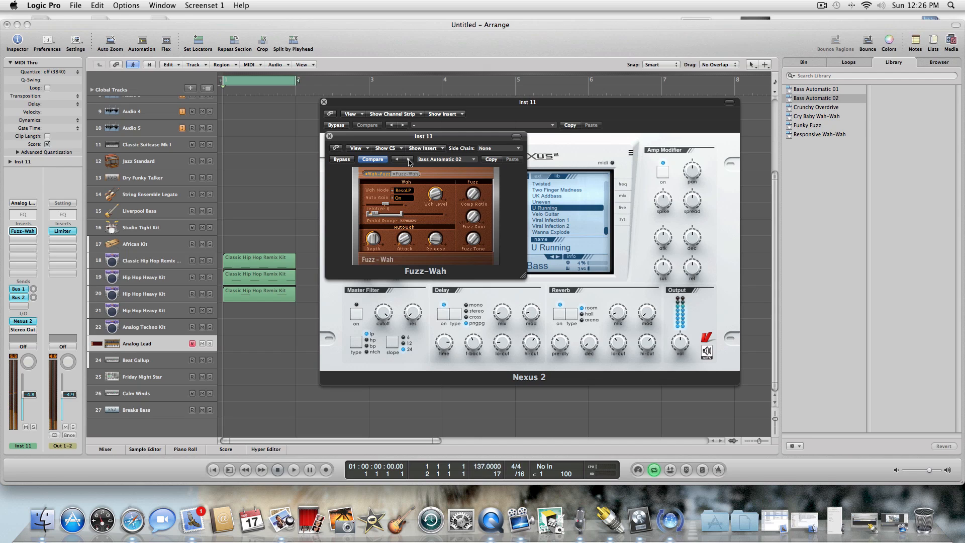
click(409, 160)
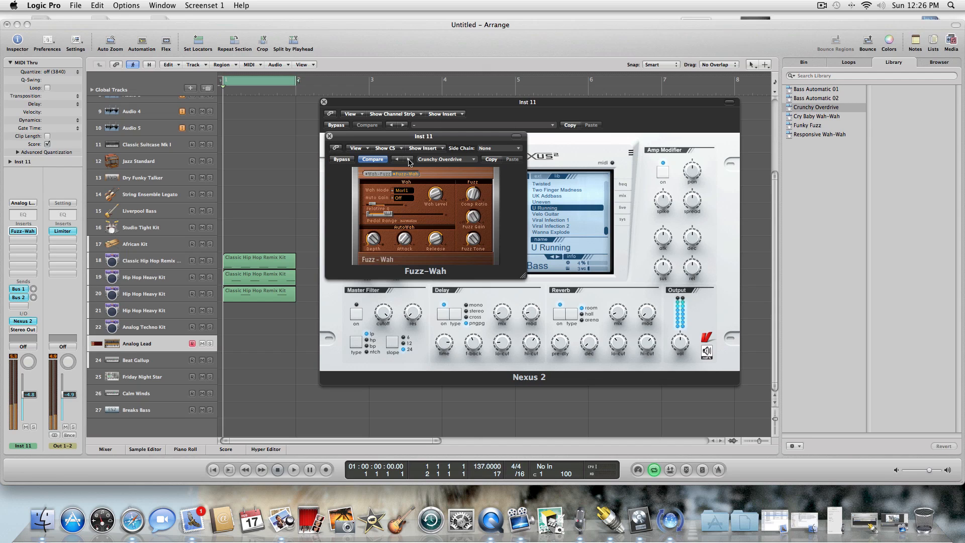
click(409, 160)
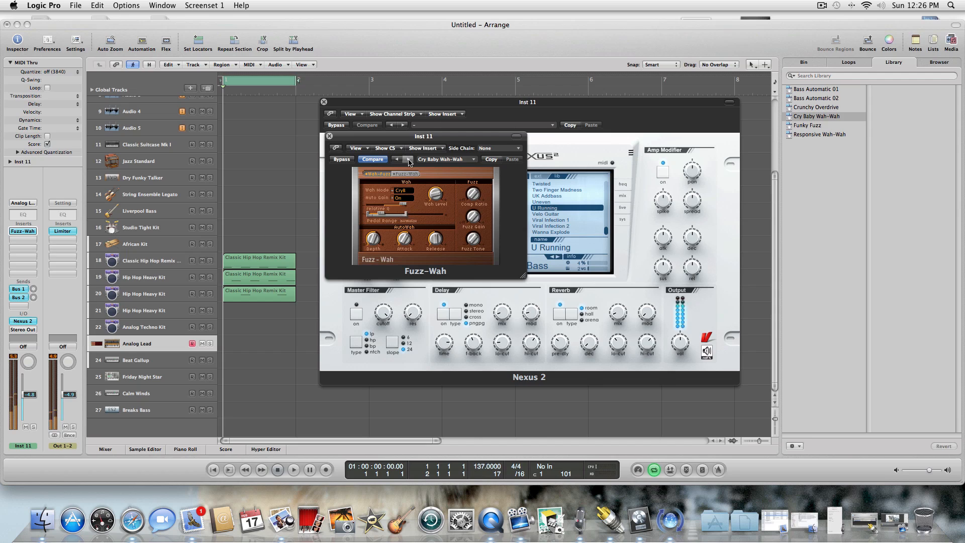
click(408, 160)
click(409, 160)
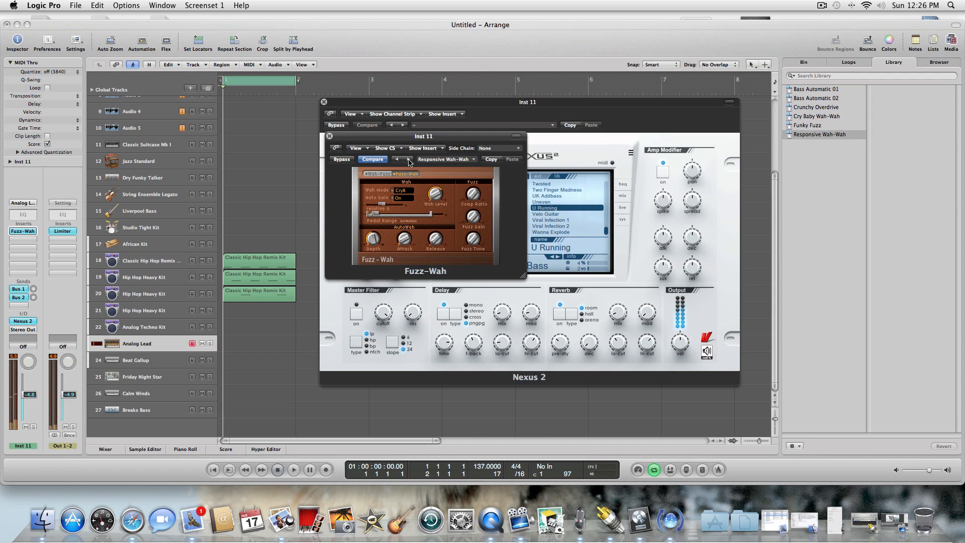
Compare the Fuzz-Wah presets Bass Automatic 02 and Crunchy Overdrive again, load Cry Baby Wah-Wah and close the effect.
click(409, 160)
click(409, 160)
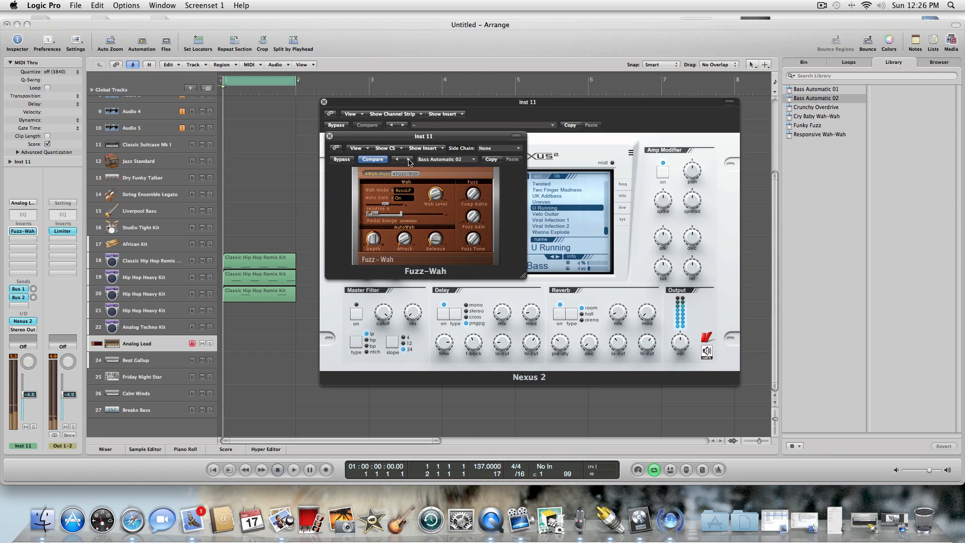
click(409, 160)
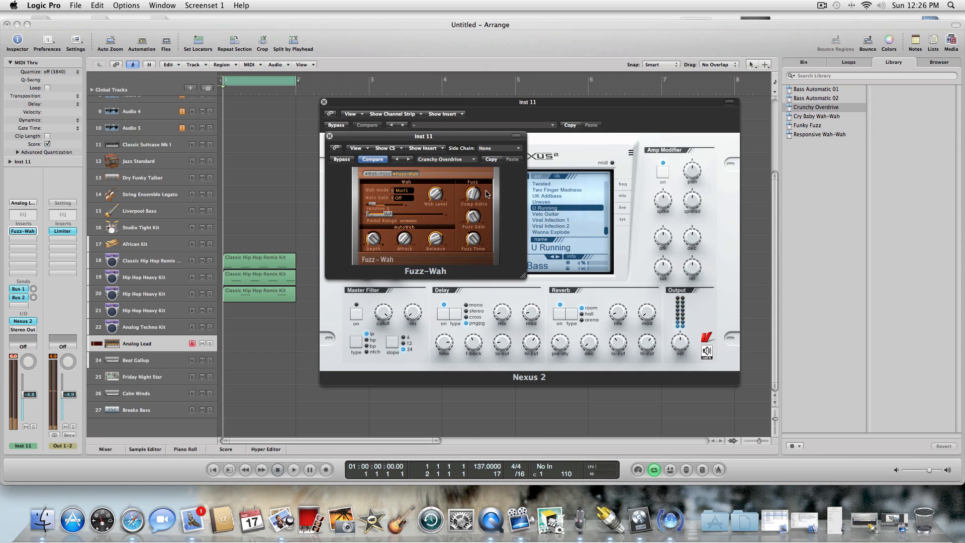
mouse_move(478, 205)
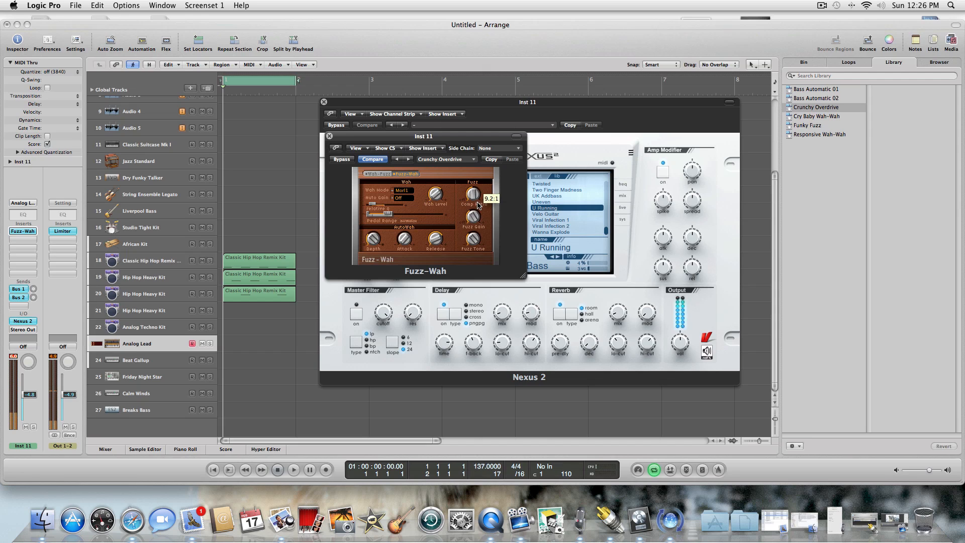
click(408, 160)
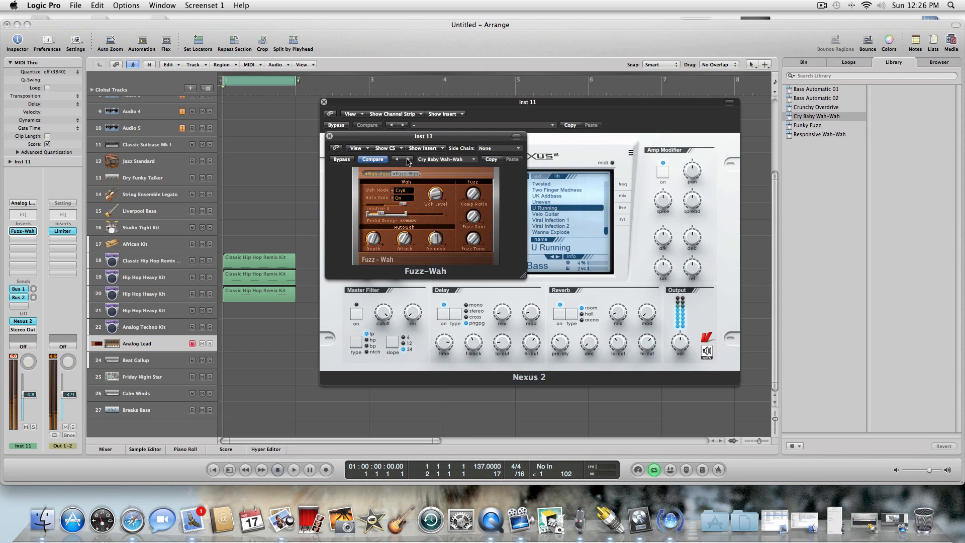
click(329, 136)
Add a Stereo Delay effect to the insert slot below Fuzz-Wah on the Analog Lead track.
click(28, 240)
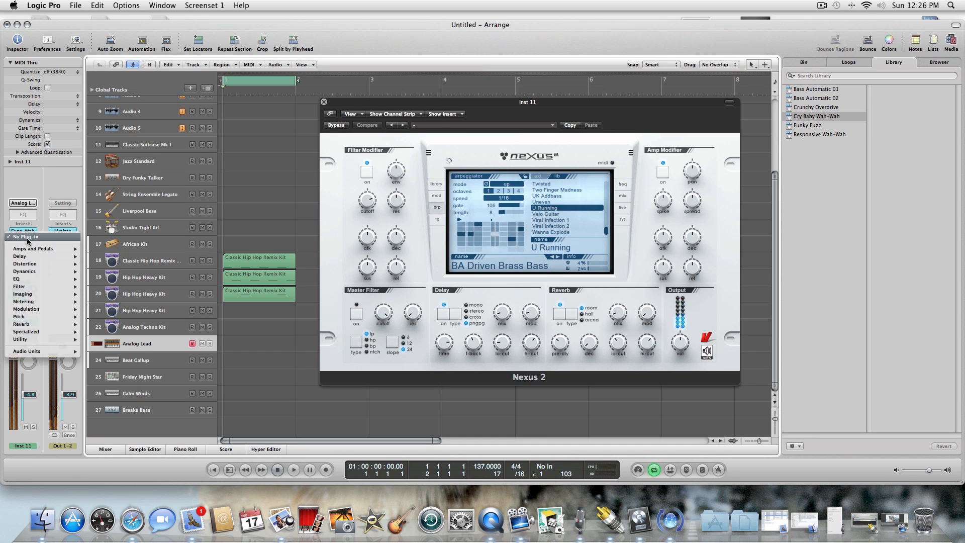
mouse_move(30, 256)
mouse_move(121, 279)
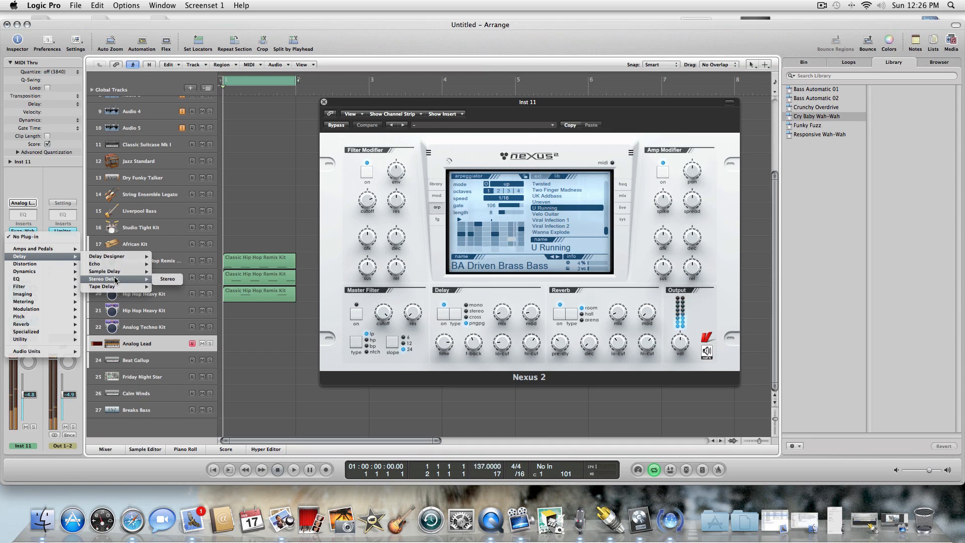
click(171, 280)
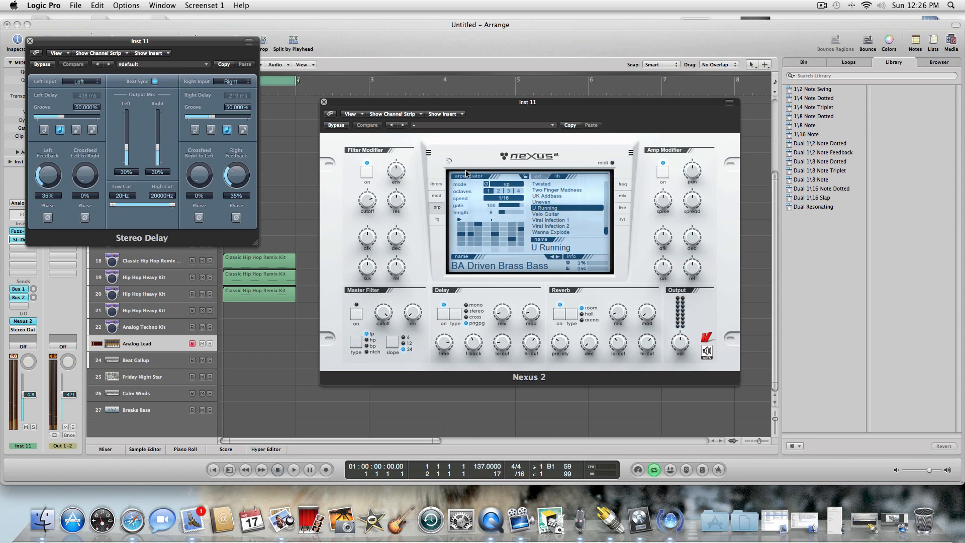
Try the flanger as the Nexus insert effect, set the effect type to phaser and close both plug-in windows.
click(623, 194)
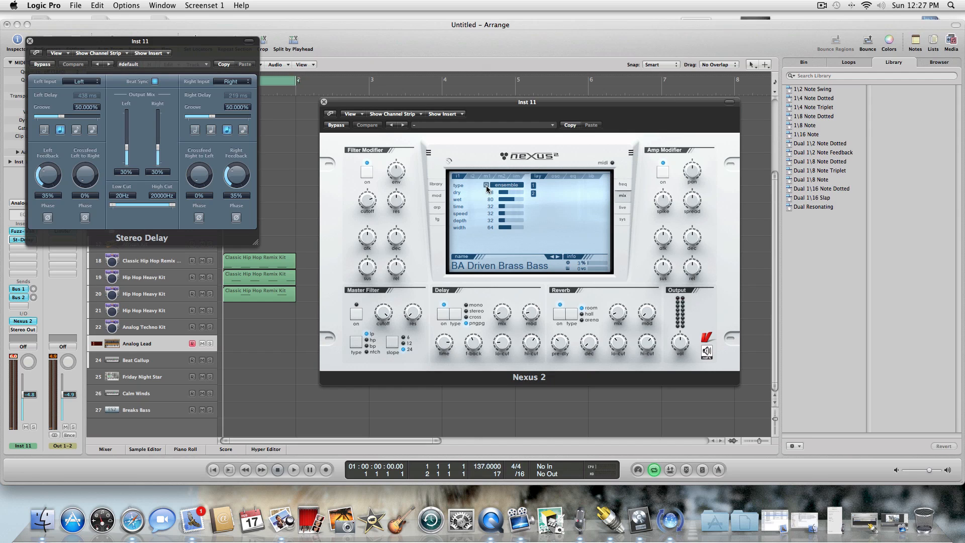
click(505, 185)
click(511, 207)
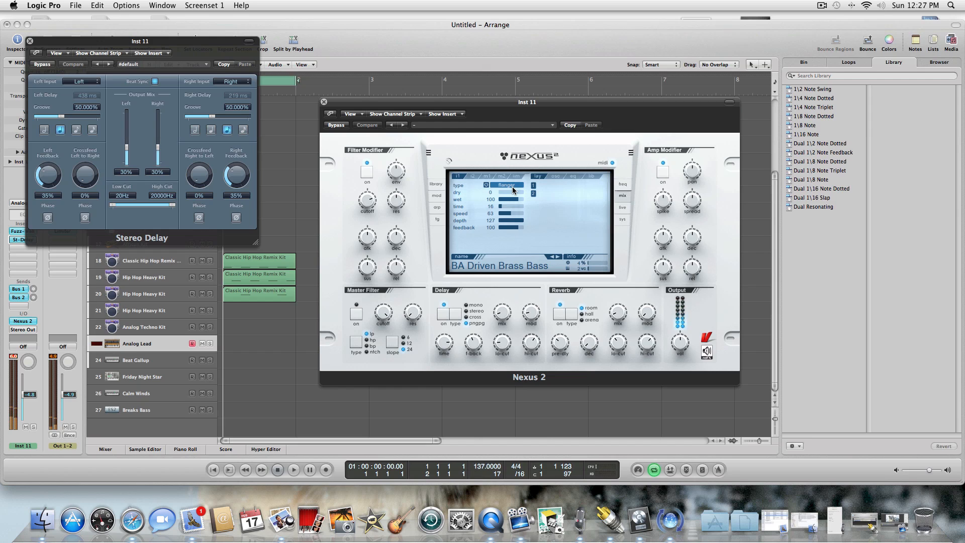
click(512, 187)
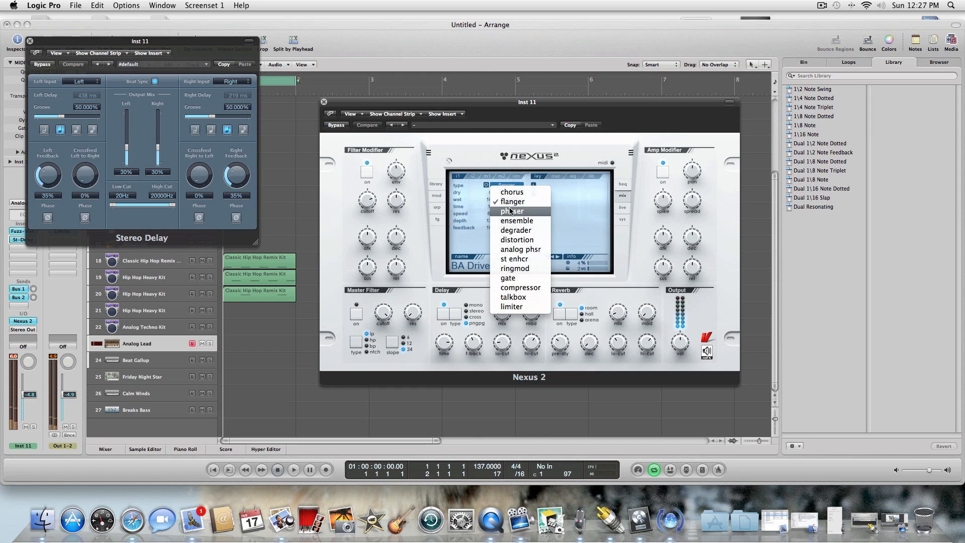
click(512, 212)
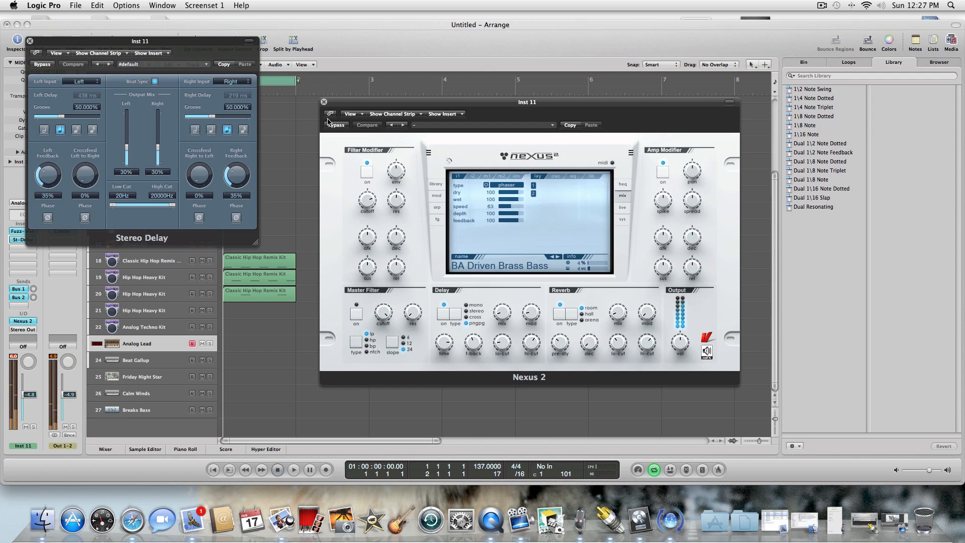
click(324, 101)
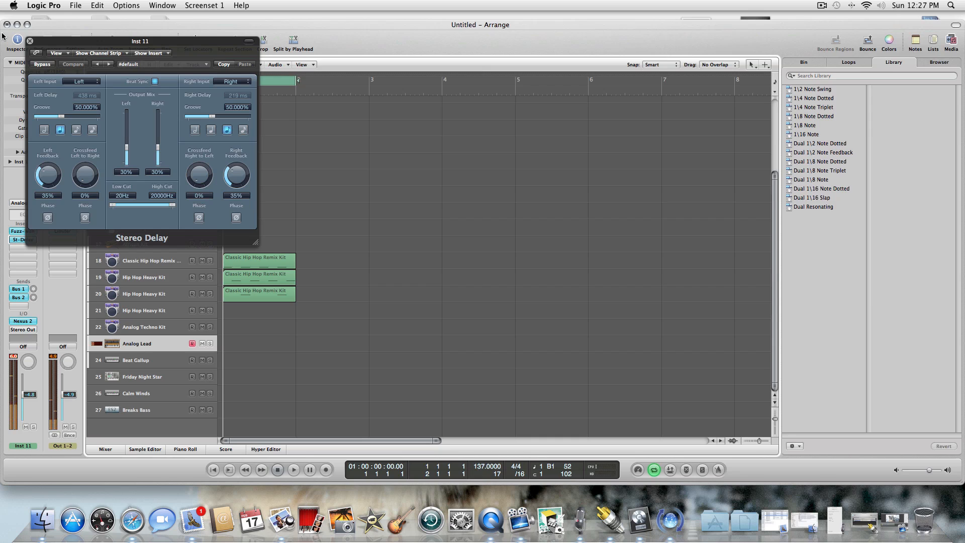
click(30, 41)
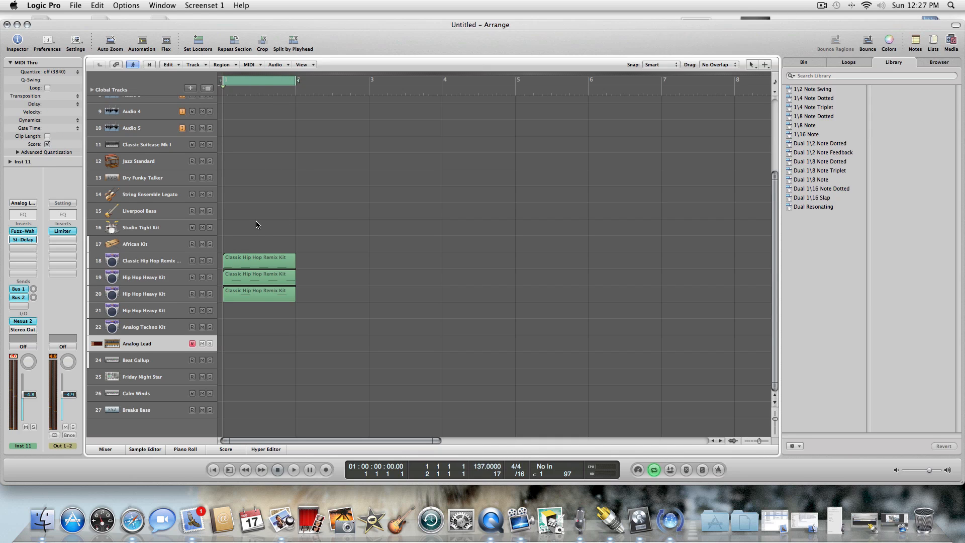
Select the three Classic Hip Hop Remix Kit regions in bar 1 and repeat them three times to fill four bars.
drag(256, 225, 270, 349)
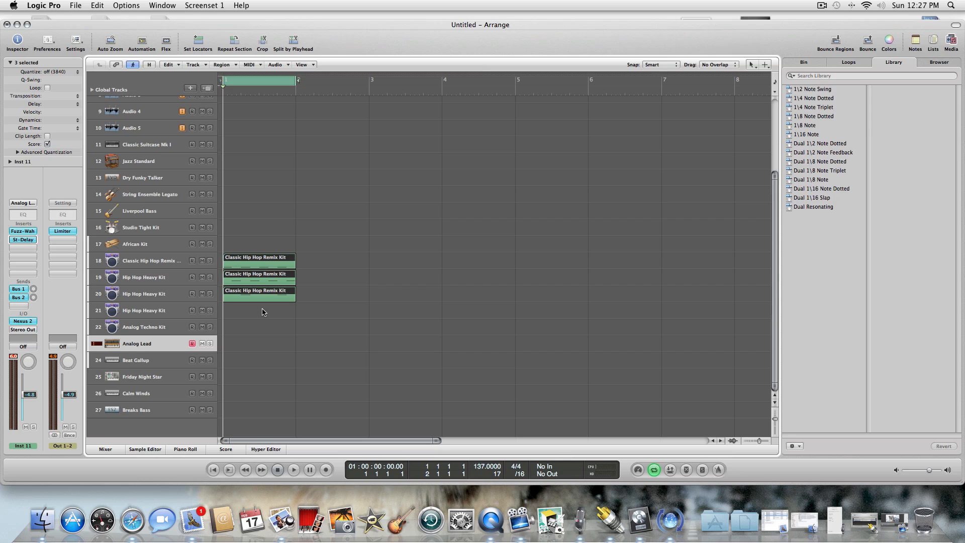
drag(257, 216, 263, 316)
click(163, 257)
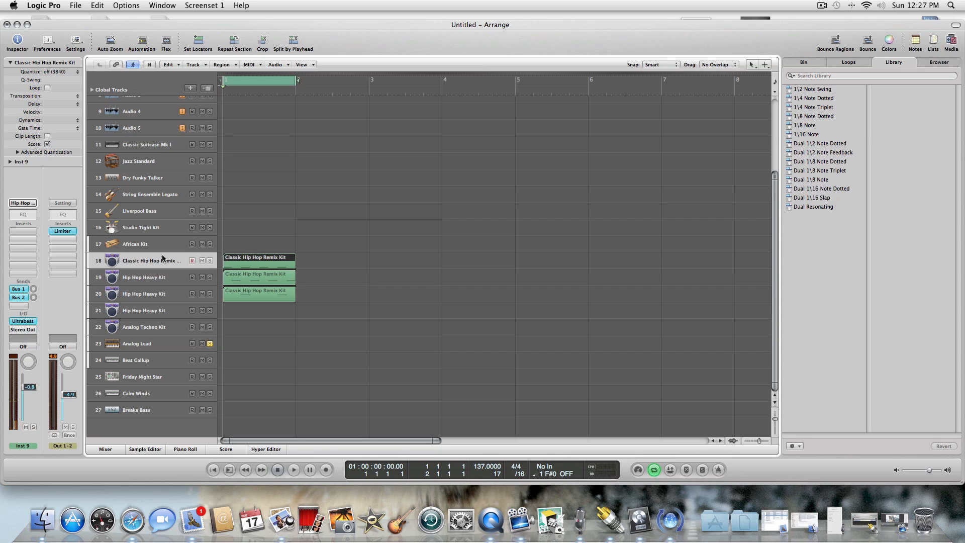
drag(229, 249, 253, 334)
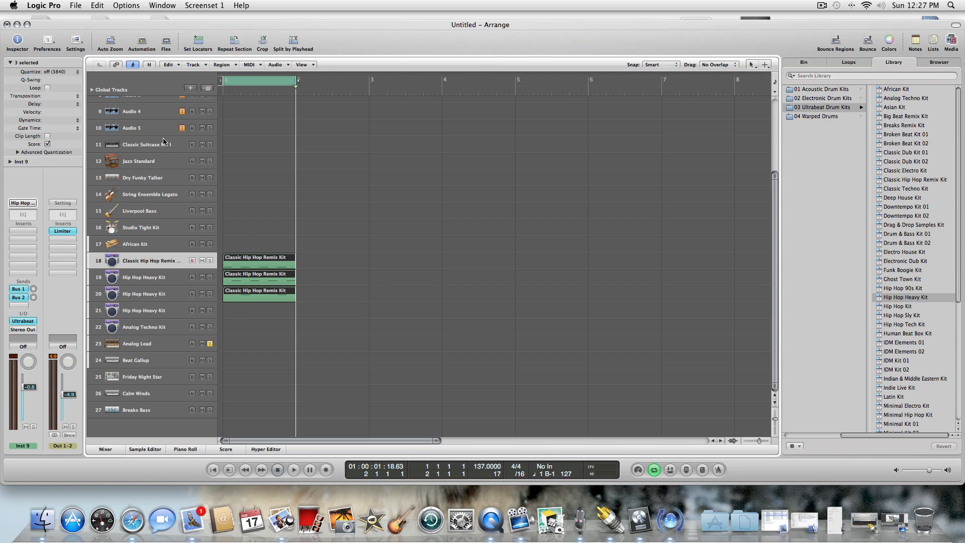
key(super+r)
key(super+r)
key(super+r)
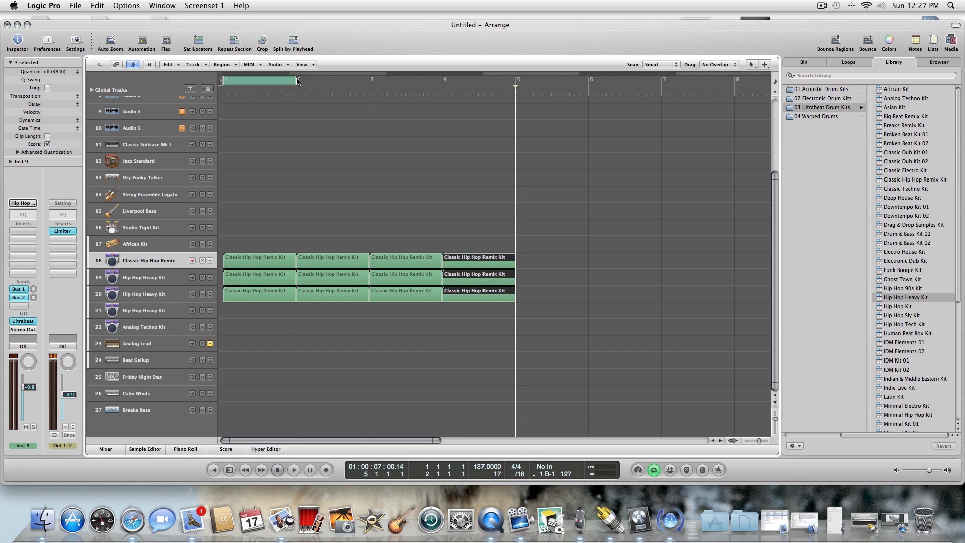
Extend the cycle range to bar 5, start playback and turn off the active track solo.
drag(294, 79, 495, 95)
drag(516, 92, 513, 94)
key(space)
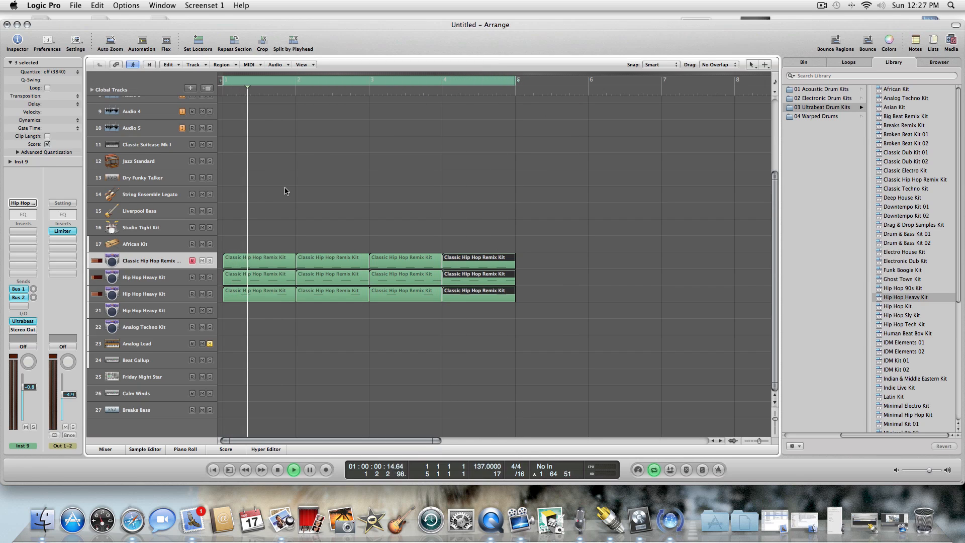
click(210, 261)
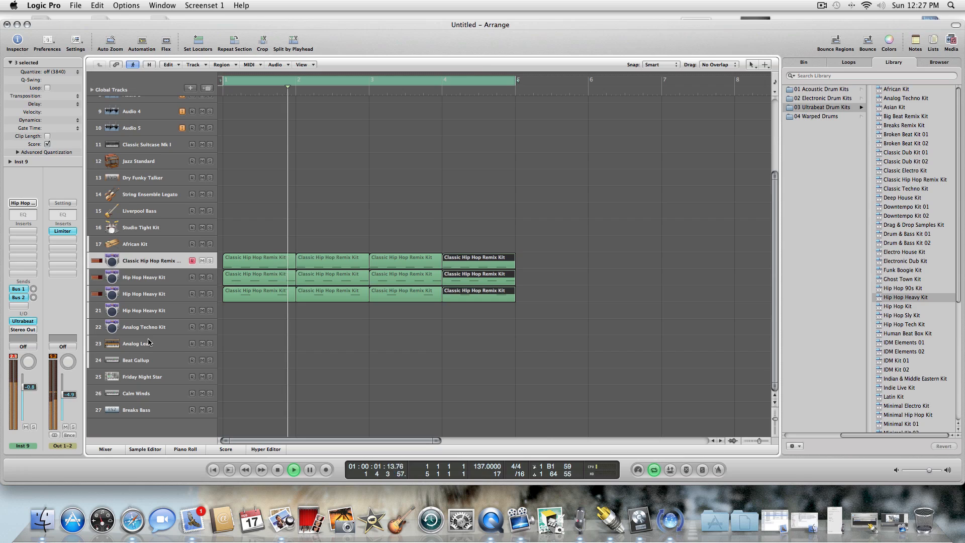
Select the Analog Lead track, stop playback and set its quantize to 1/16-Note.
click(171, 344)
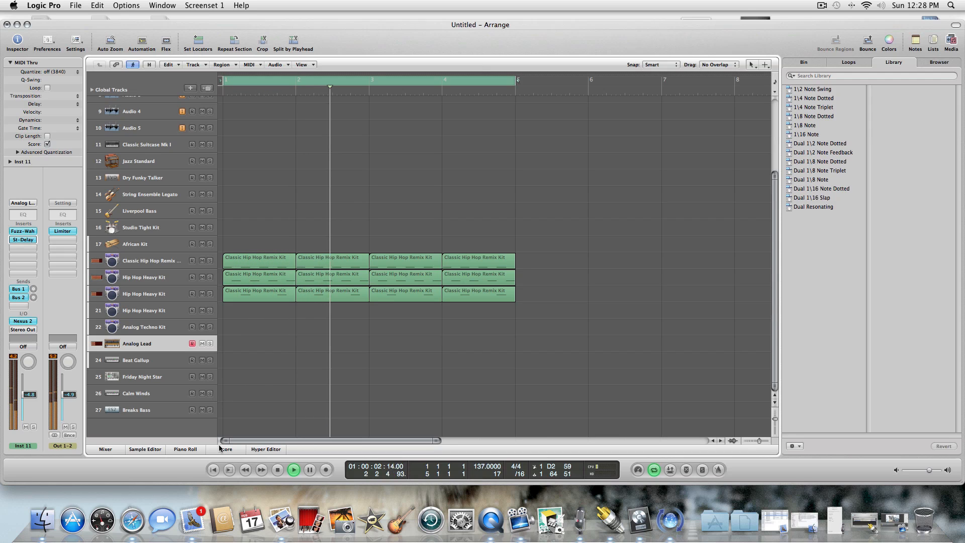
click(277, 469)
click(277, 469)
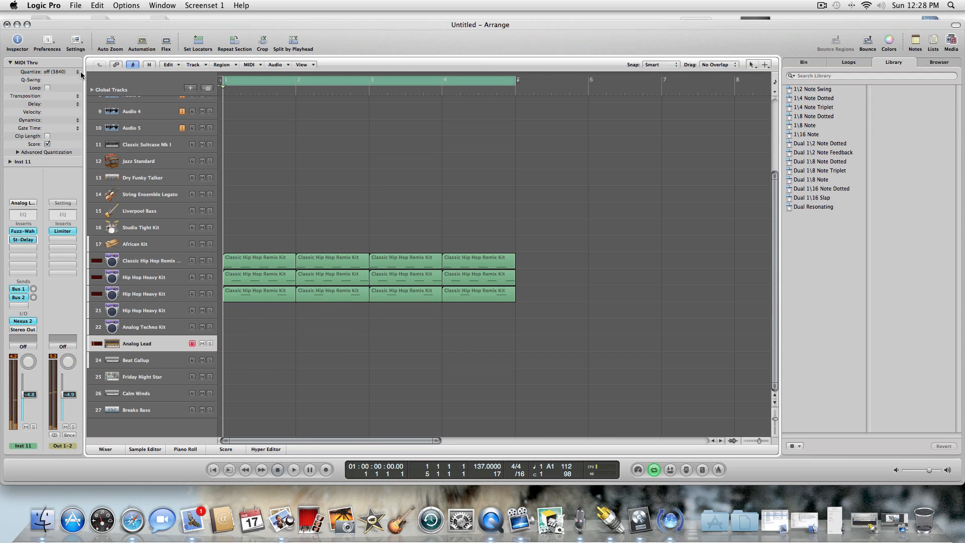
click(78, 71)
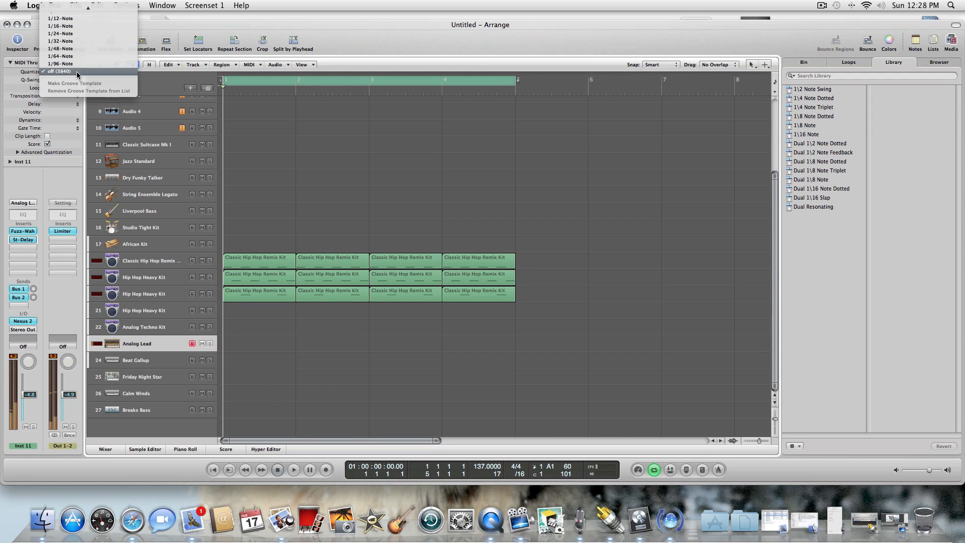
click(73, 26)
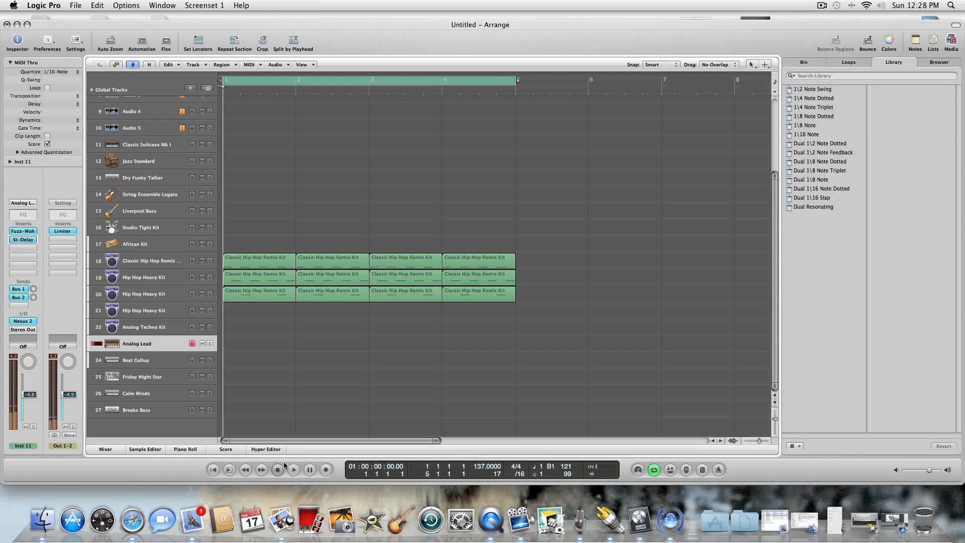
Record a trial bass take on the Analog Lead track and erase its region.
click(325, 469)
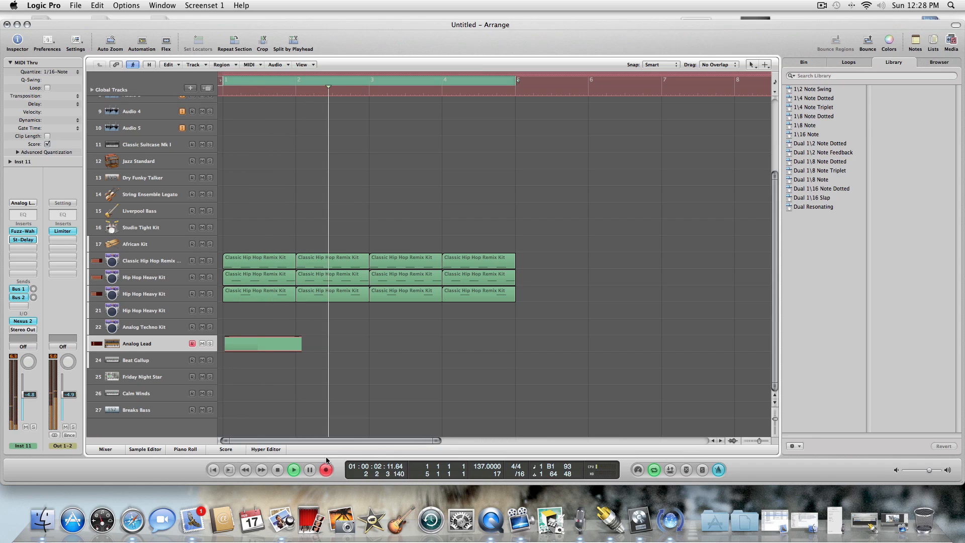
click(277, 469)
click(277, 469)
key(Escape)
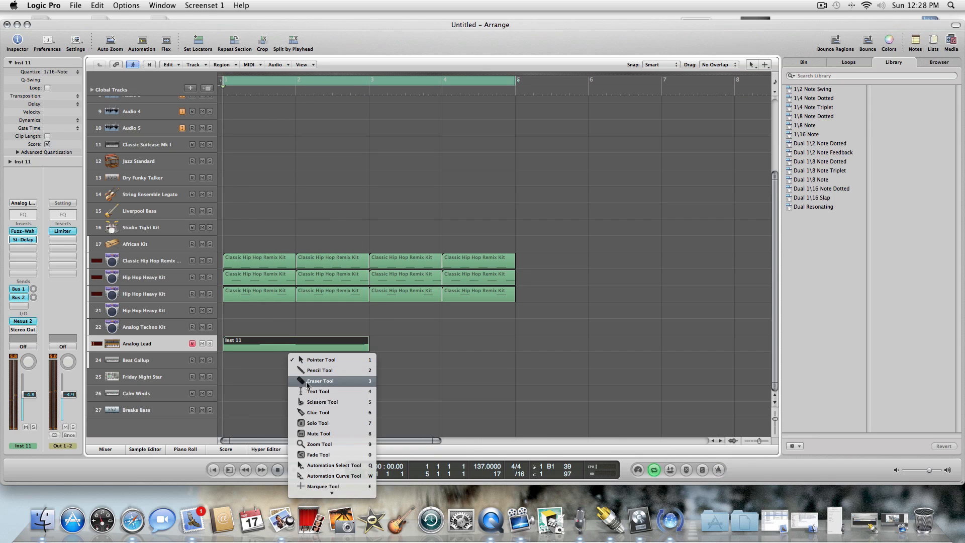
click(304, 383)
click(267, 345)
key(Escape)
key(Escape)
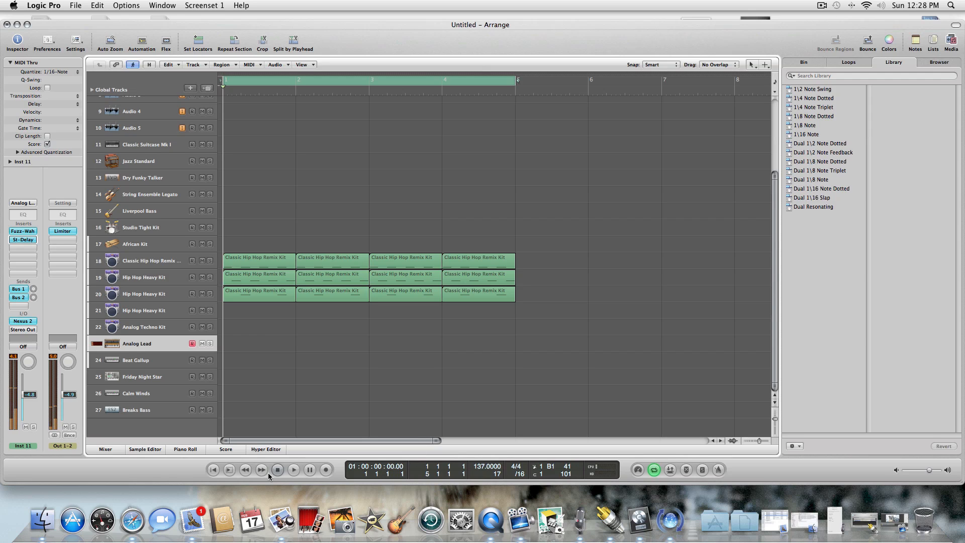
Record a bass line through bar 4 on the Analog Lead track and play it back.
click(326, 469)
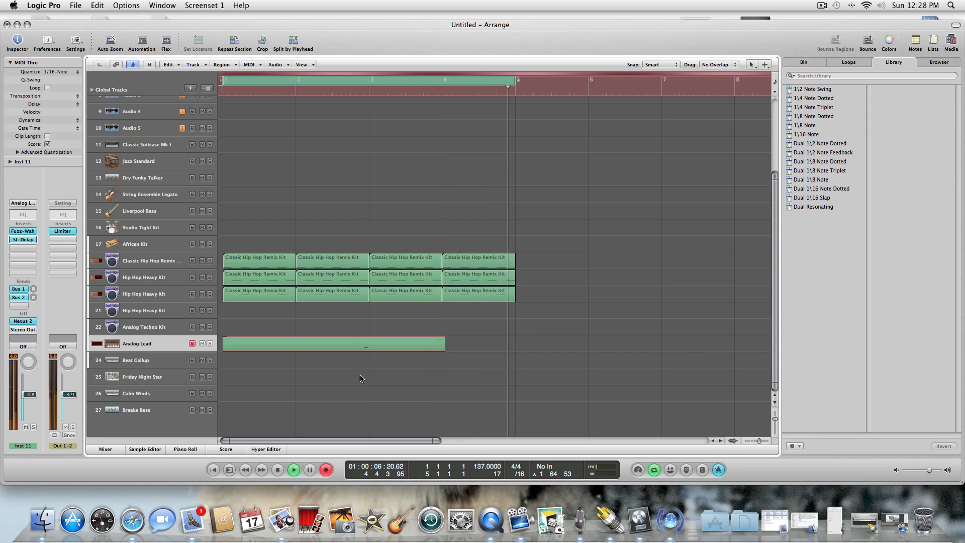
click(277, 469)
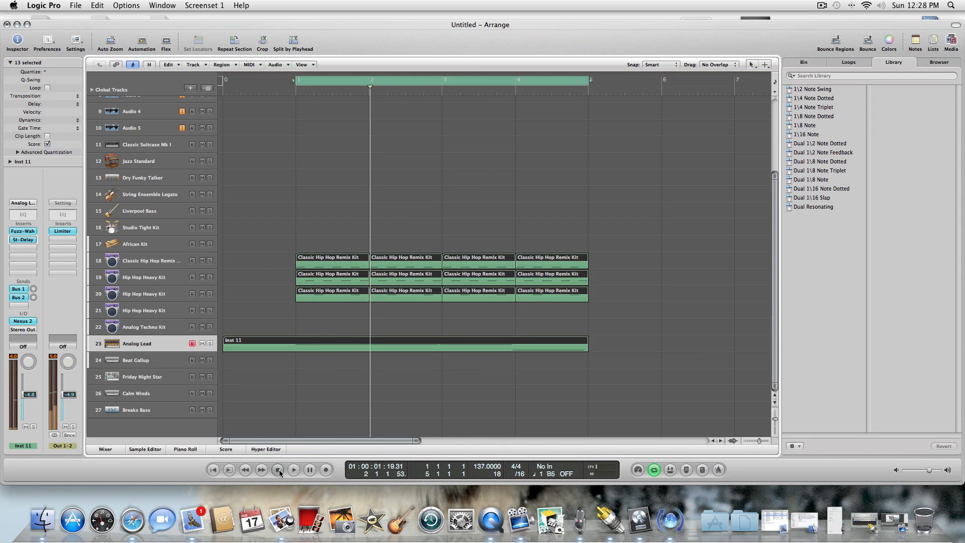
click(291, 469)
Split the Inst 11 region at bar 1 with the Scissors tool and erase the part before it.
key(Escape)
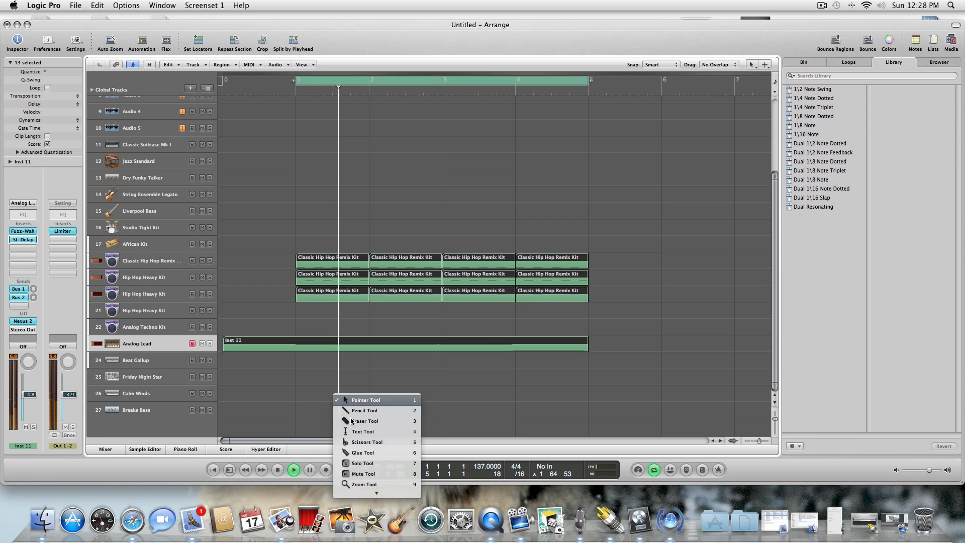
click(366, 441)
click(297, 345)
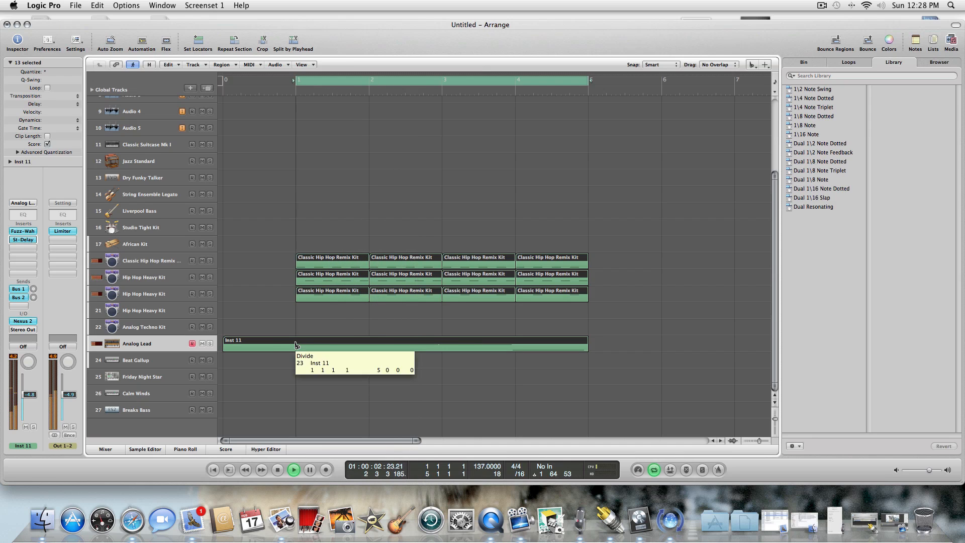
key(Escape)
click(333, 388)
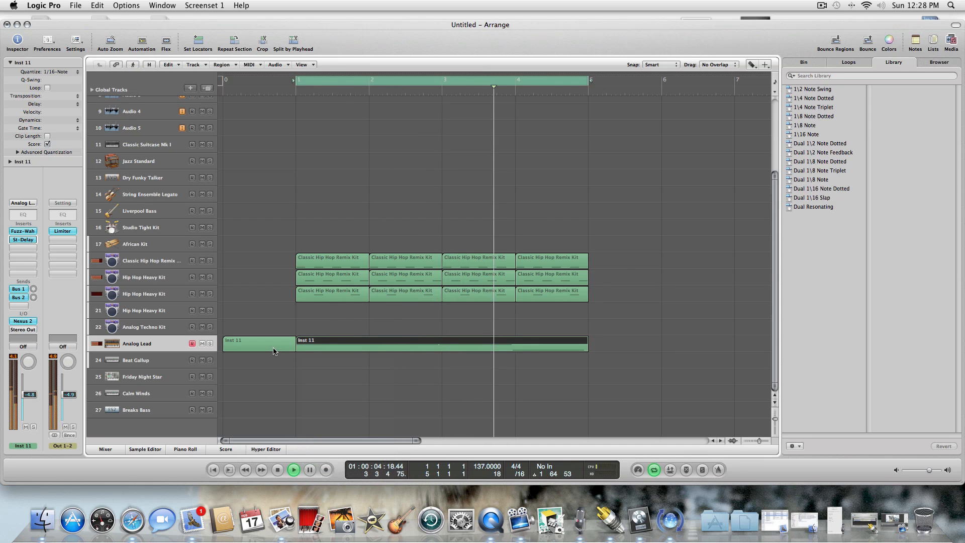
click(274, 348)
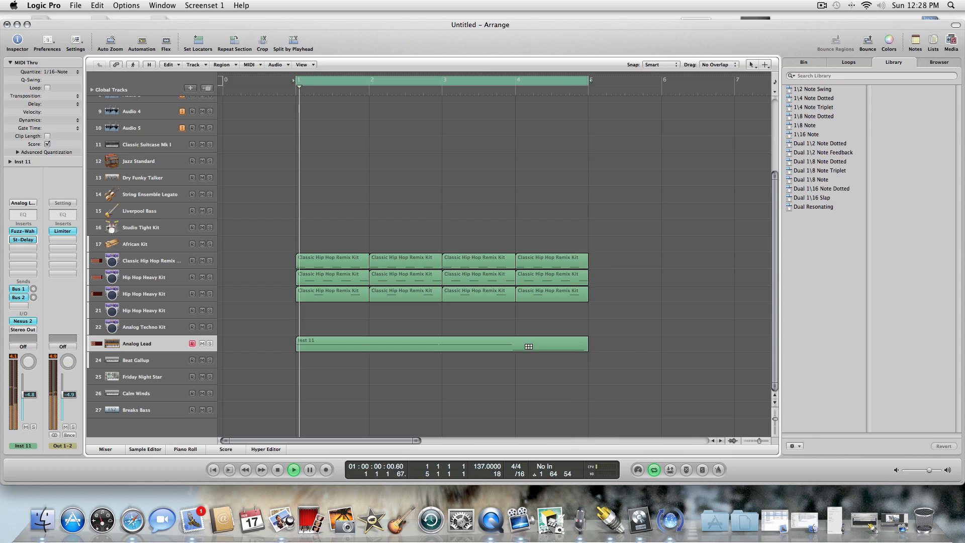
key(Escape)
key(Escape)
In the Inst 11 region's Piano Roll, align the last two notes to bars 4 and 3 and extend the first note to bar 3.
click(574, 349)
double_click(574, 348)
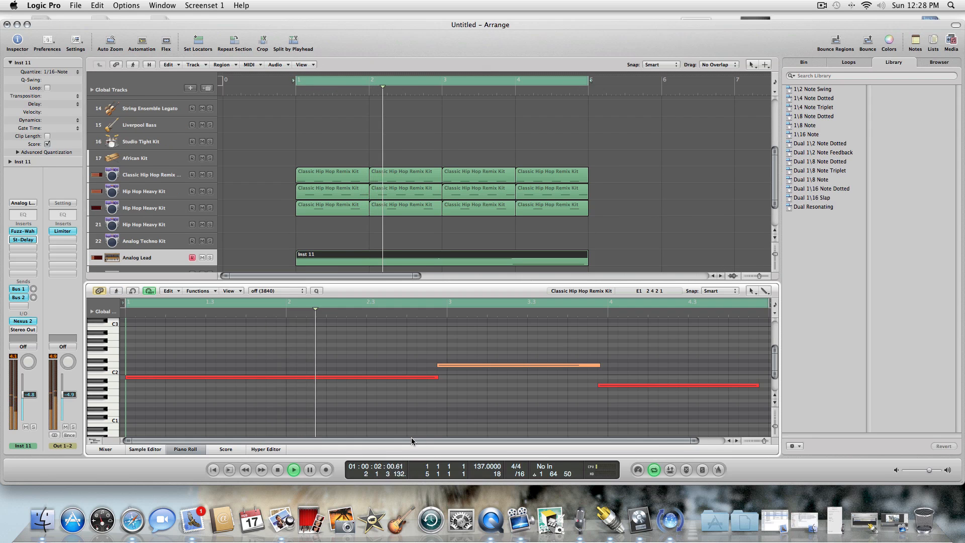
click(277, 470)
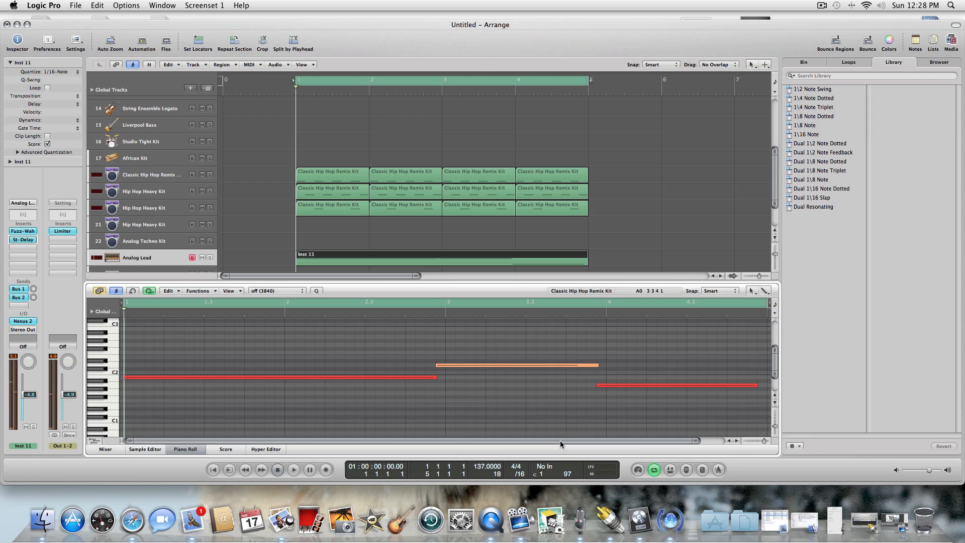
drag(560, 440, 681, 441)
drag(640, 387, 650, 387)
drag(504, 368, 509, 365)
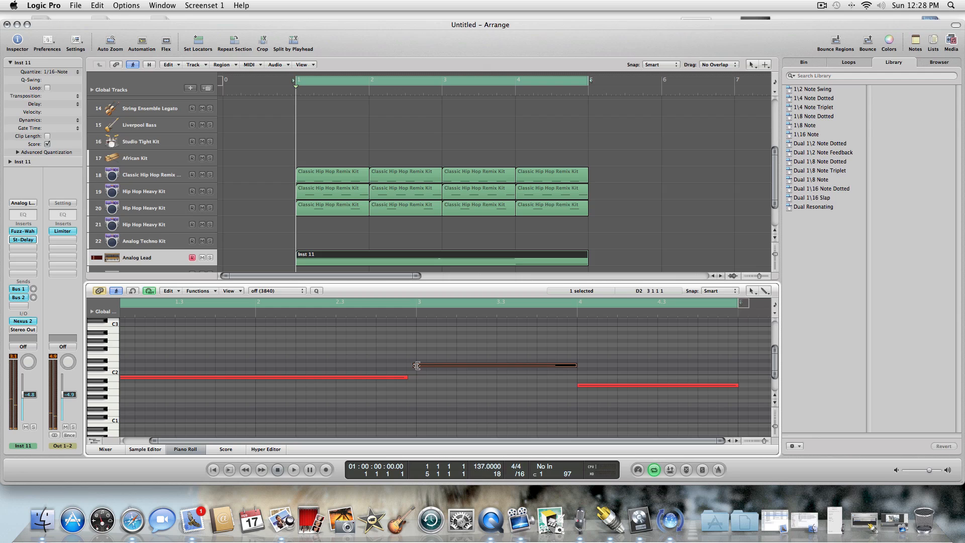
drag(415, 365, 417, 377)
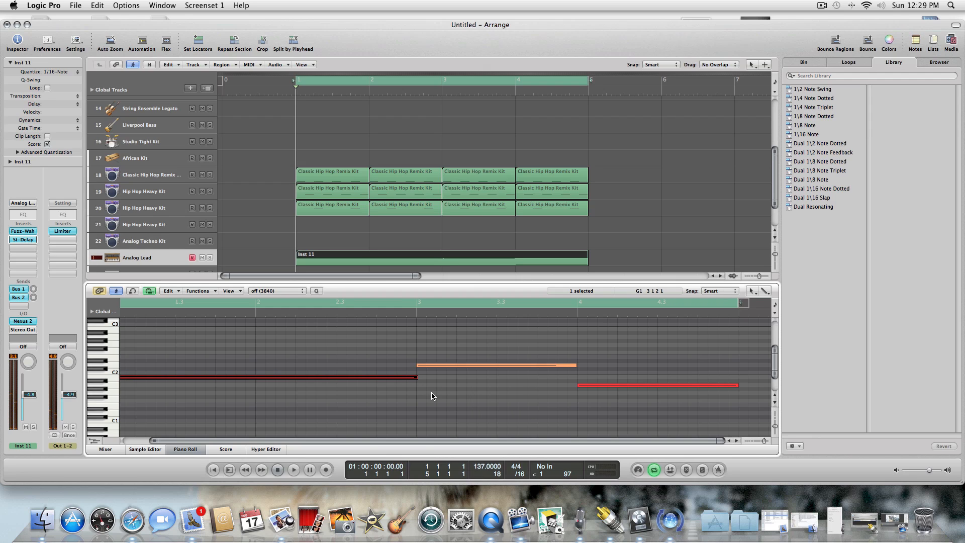
Play the bass line, set the velocity of its D2 note at bar 3 to 127 and close the Piano Roll.
click(293, 469)
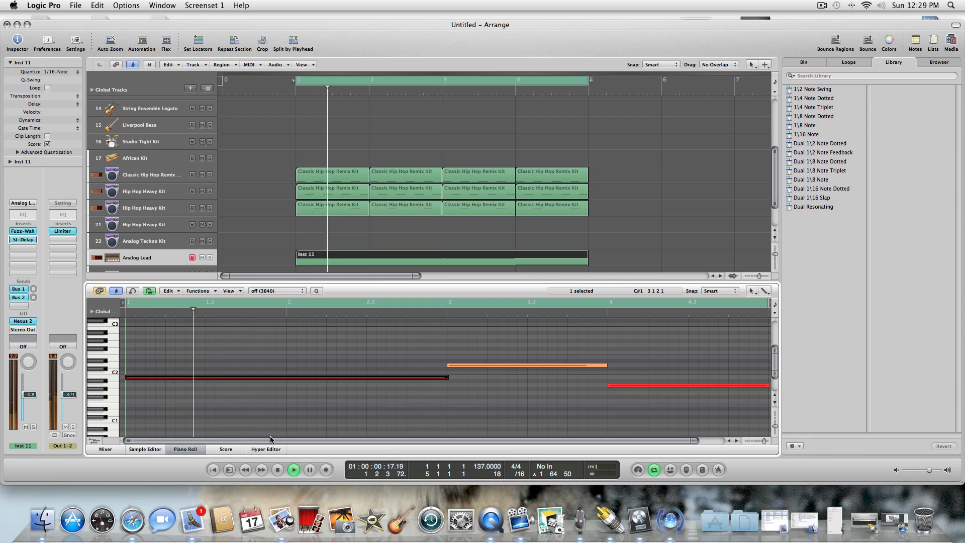
click(254, 347)
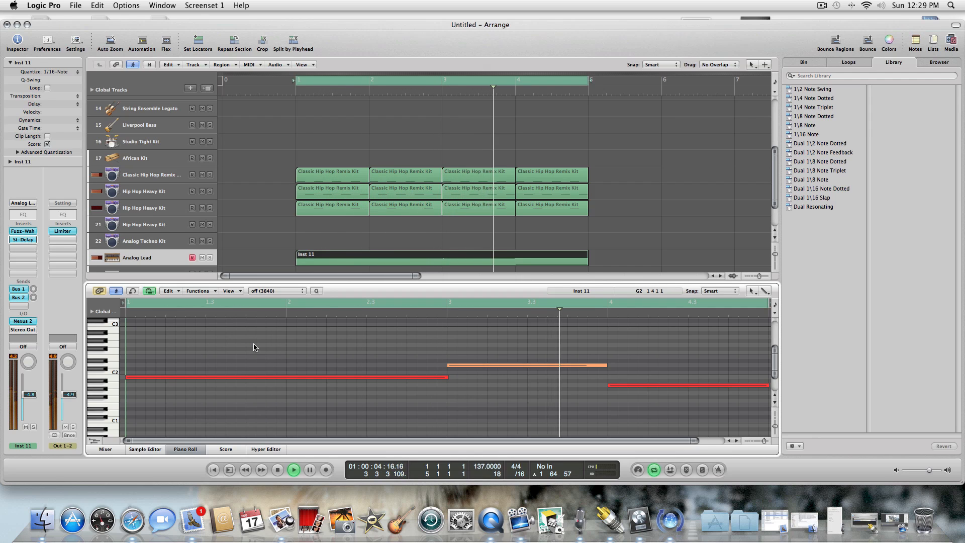
double_click(474, 367)
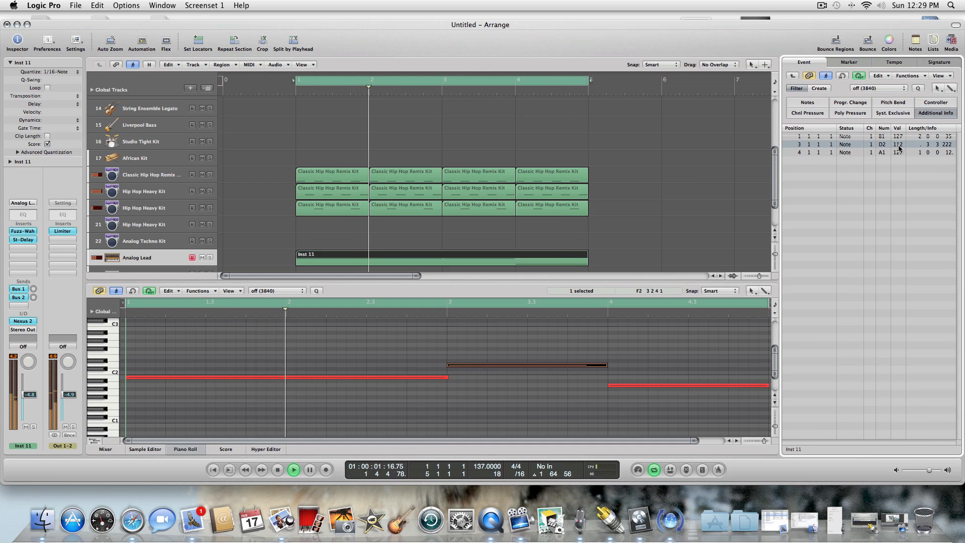
drag(899, 146, 904, 72)
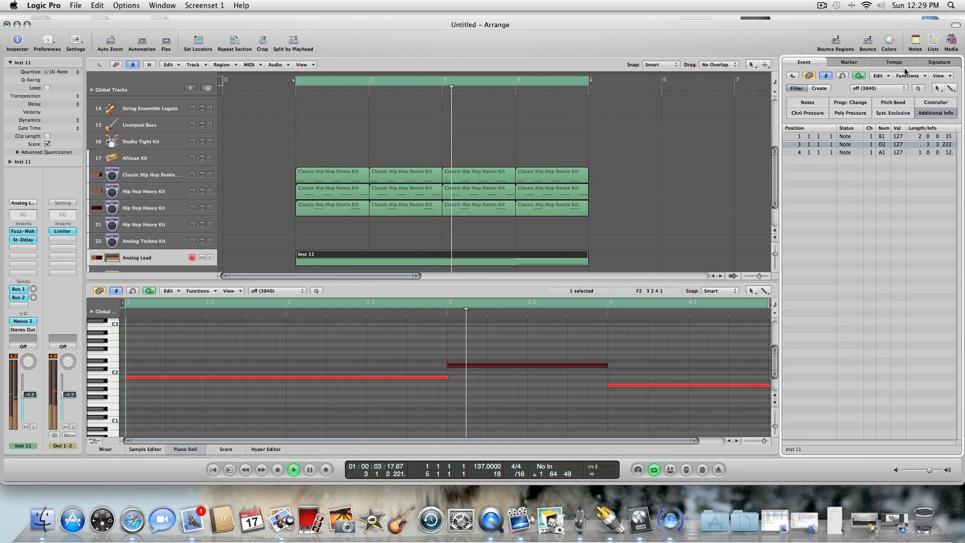
click(460, 427)
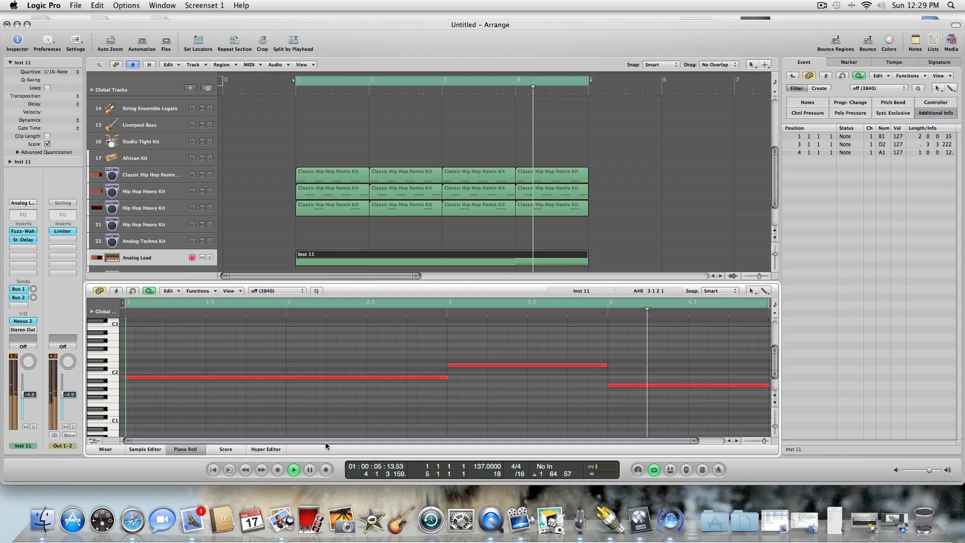
click(198, 449)
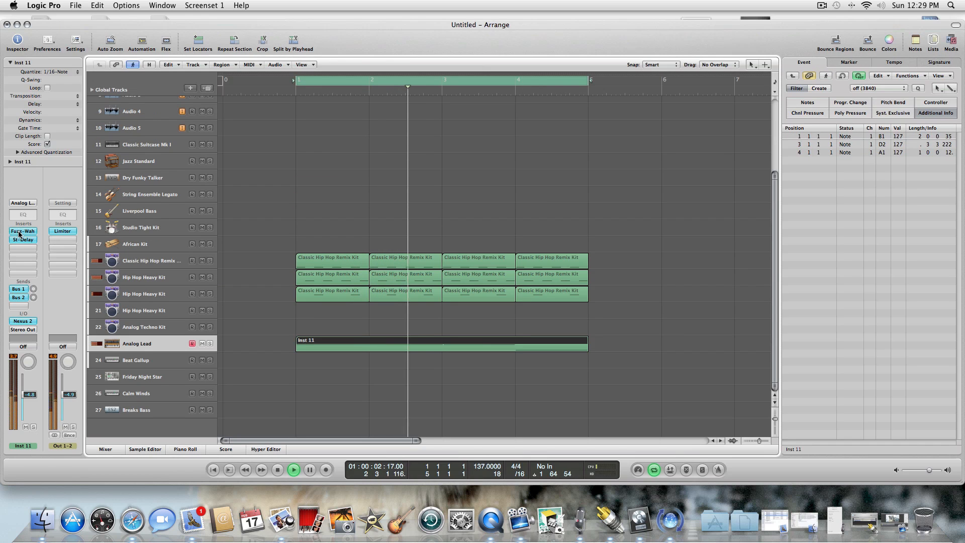
Bypass the Fuzz-Wah effect on the Analog Lead track and close its window.
click(22, 231)
click(341, 160)
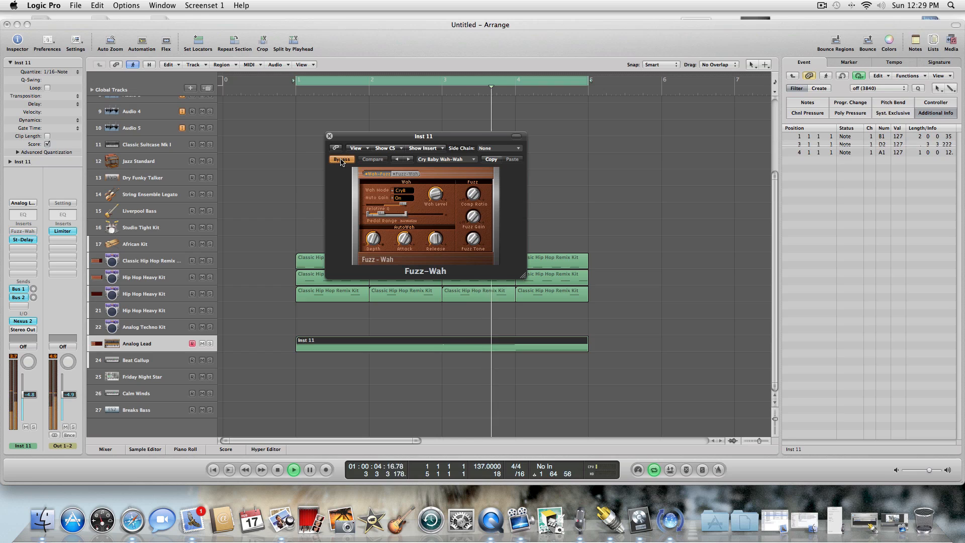
click(329, 136)
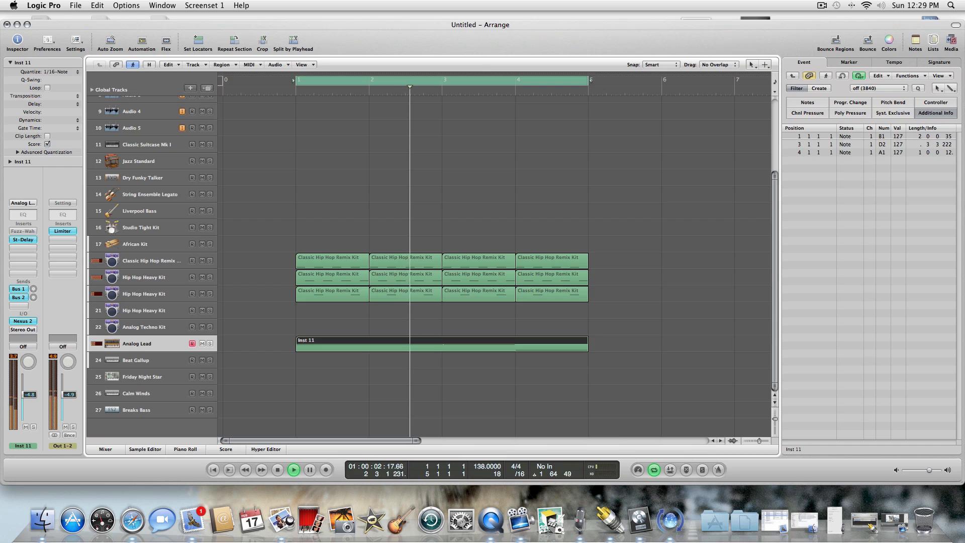
Restart playback from bar 1 and load the BA Dual Saw Bass preset in the Analog Lead track's Nexus 2.
click(277, 472)
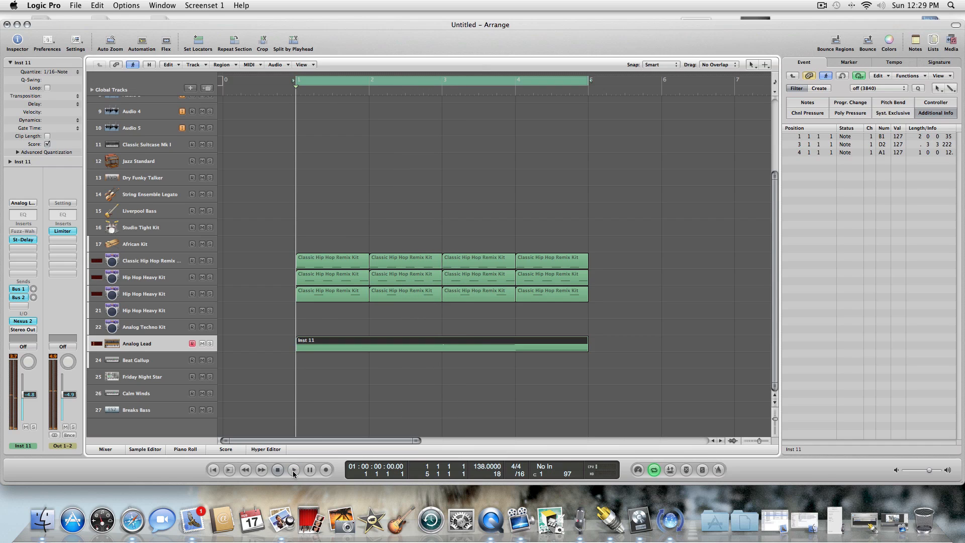
click(293, 470)
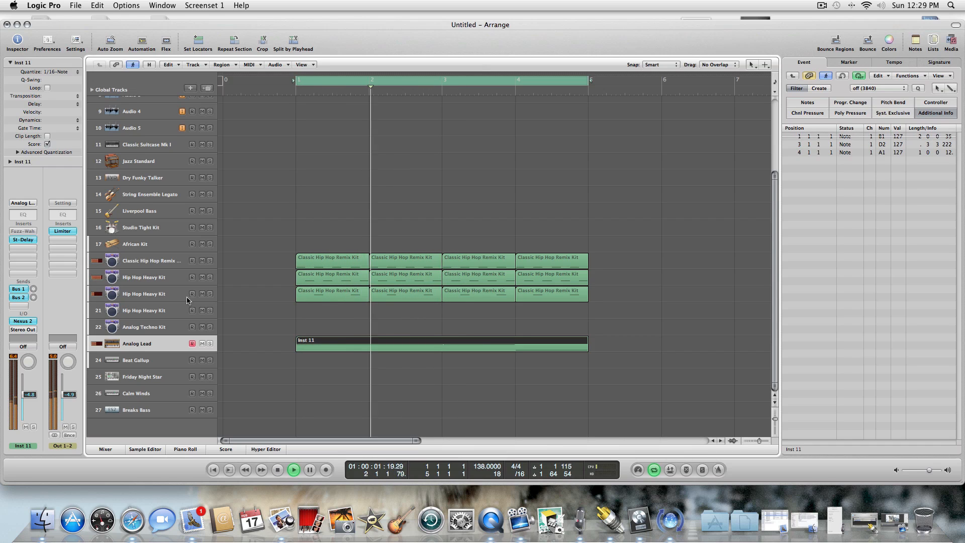
click(23, 321)
drag(510, 105, 402, 134)
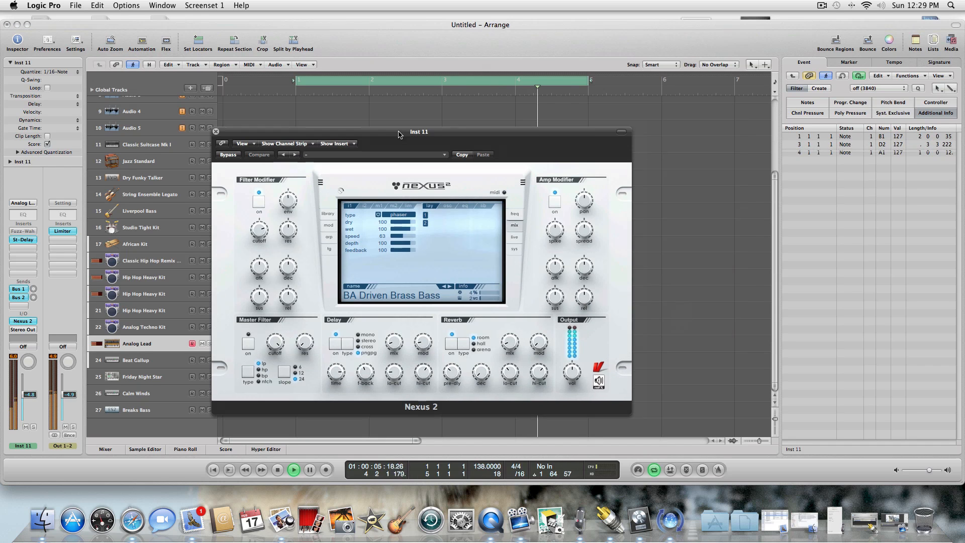
click(327, 215)
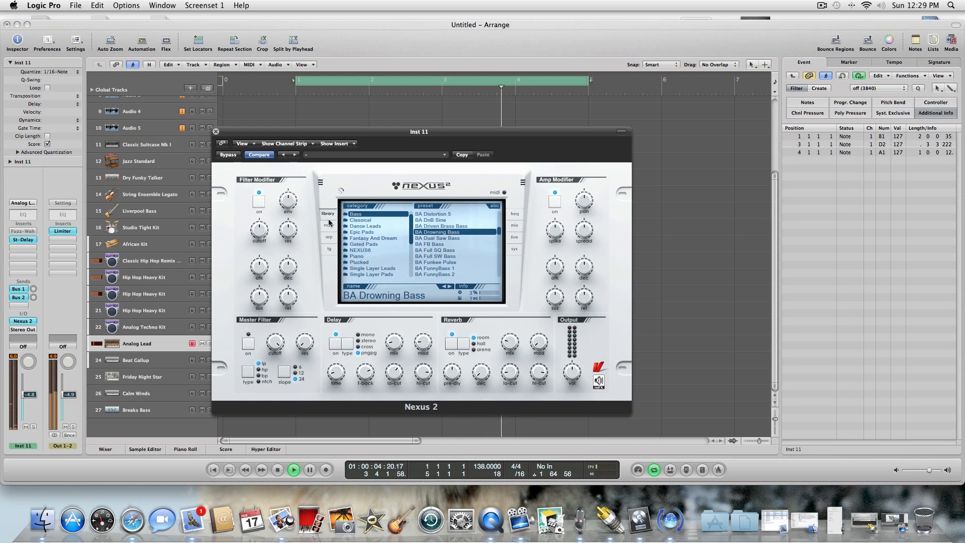
key(Down)
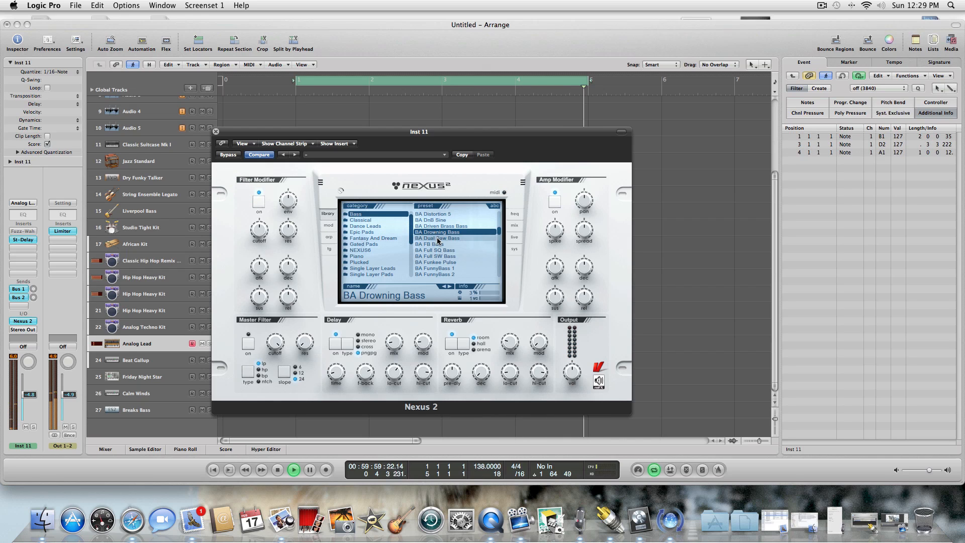
Set the Nexus 2 arpeggiator's octave range to 3 for the BA Dual Saw Bass preset.
click(330, 237)
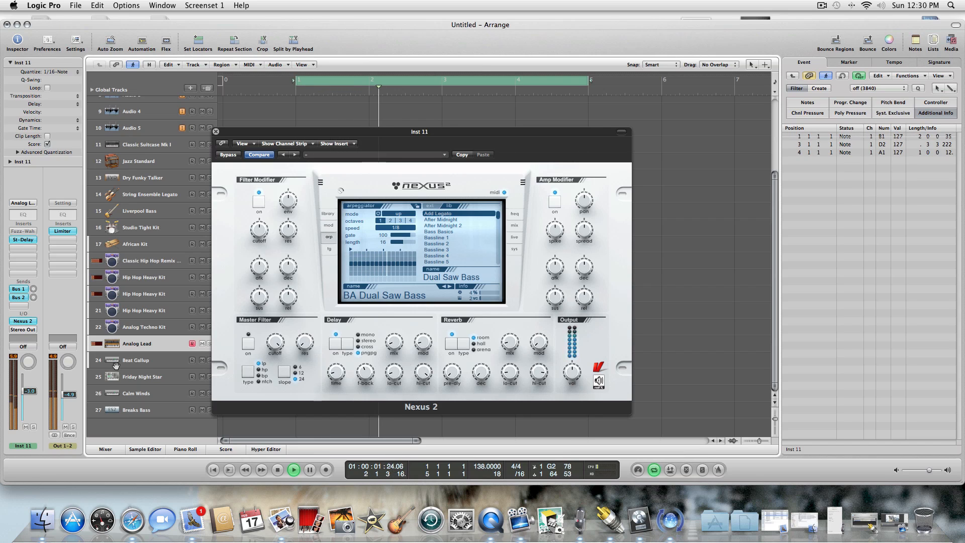
click(391, 220)
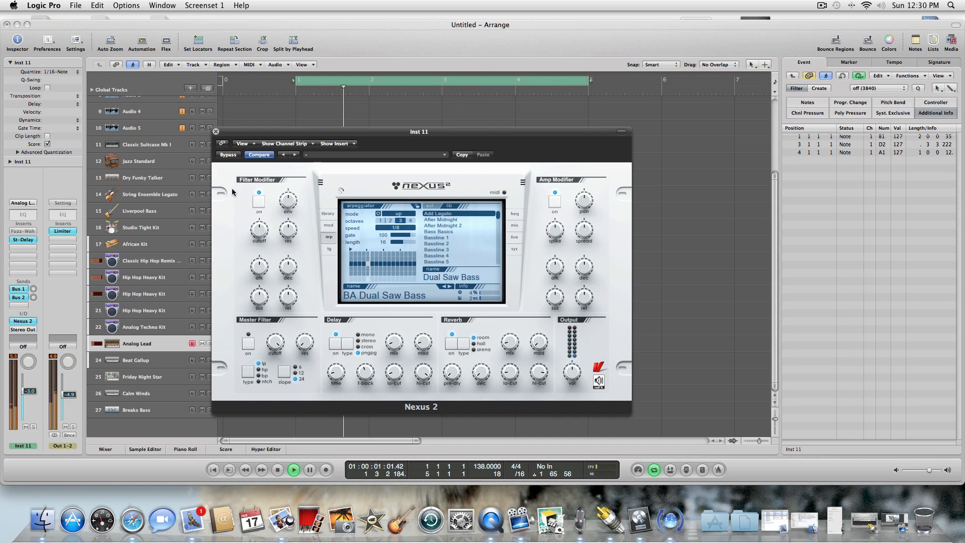
mouse_move(293, 205)
mouse_move(263, 237)
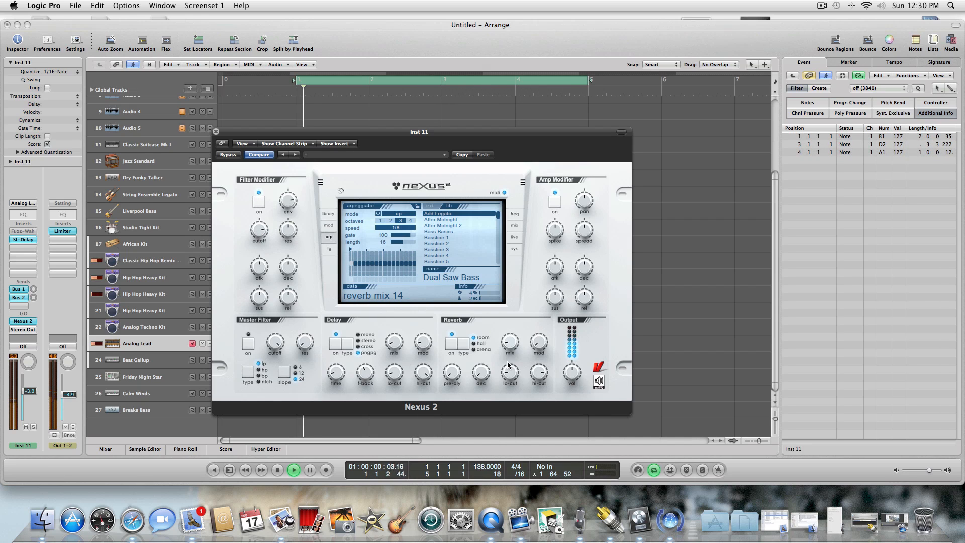
mouse_move(453, 371)
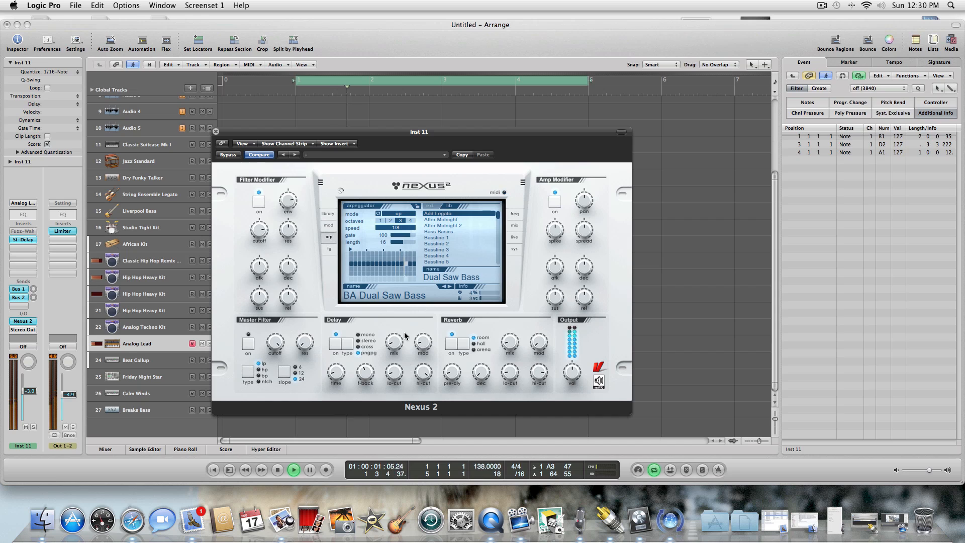
Audition the Bassline 1 arpeggiator pattern and load the Bassline 2 pattern instead.
click(436, 237)
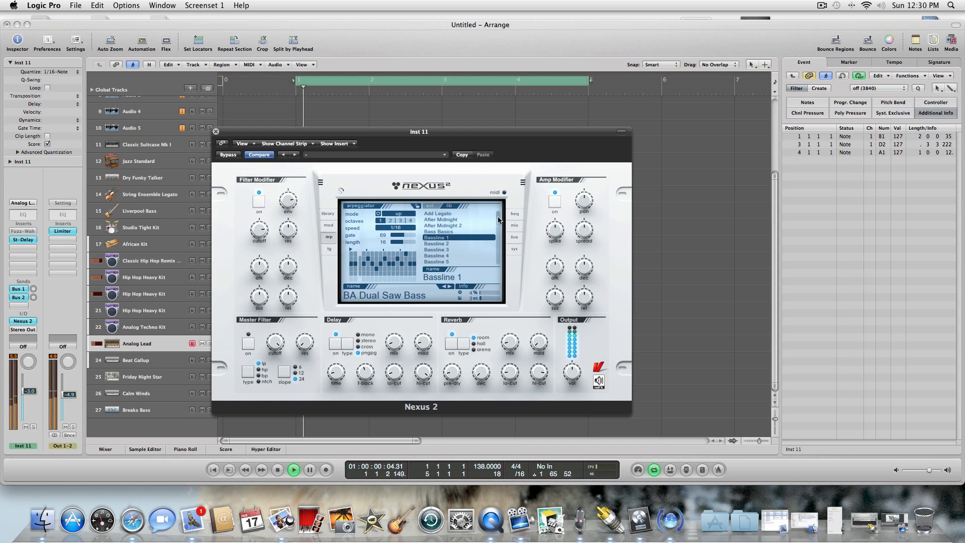
scroll(499, 219, down, 1)
click(466, 225)
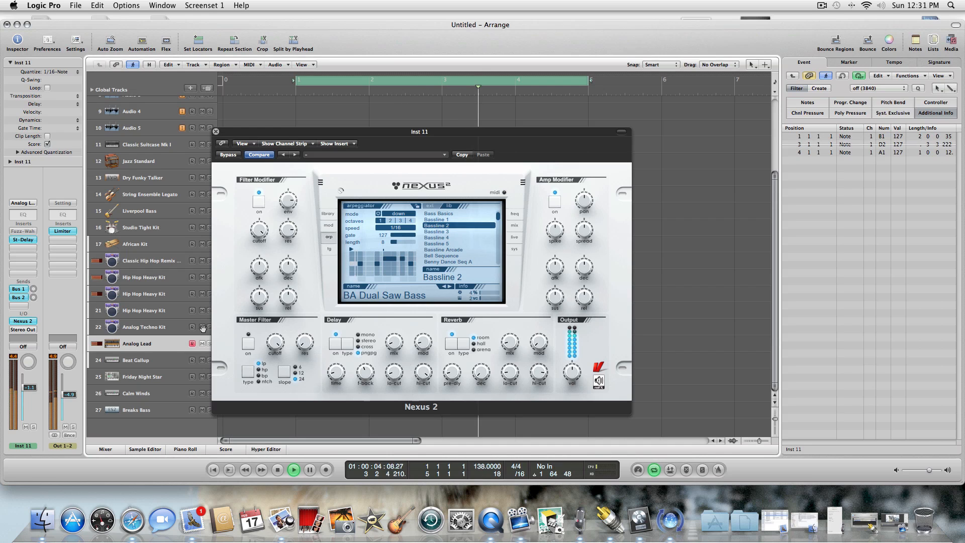
Check the modulation and arpeggiator pages, and change the first insert effect type on the mix page to flanger.
click(332, 226)
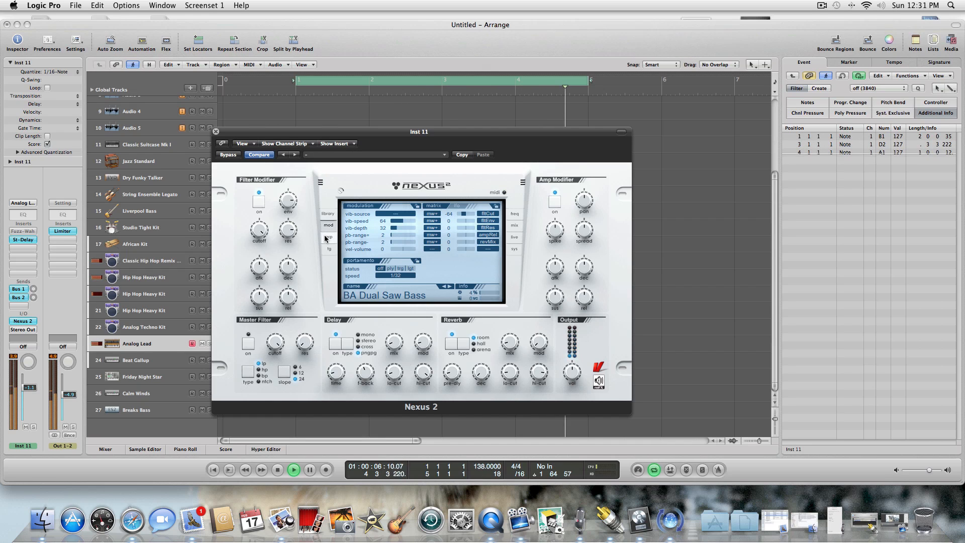
click(327, 237)
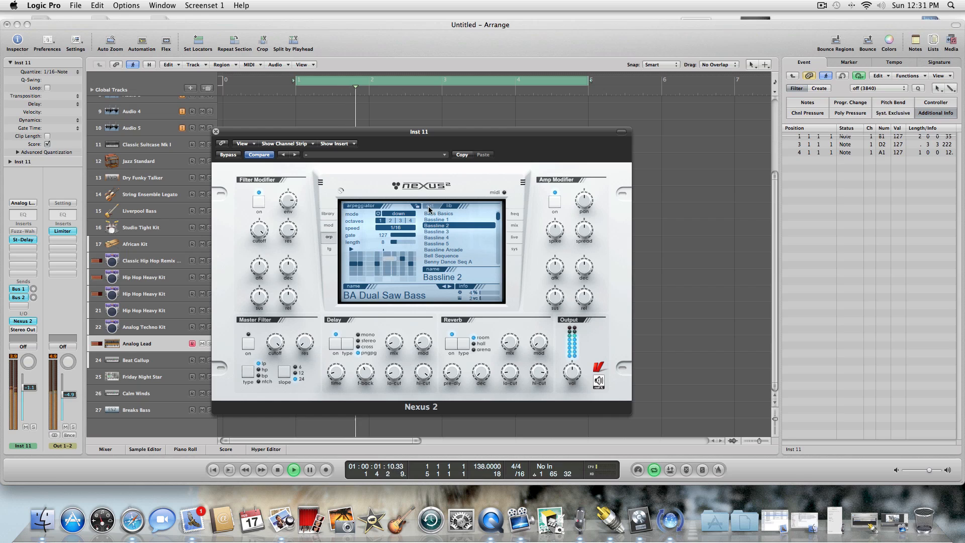
click(518, 228)
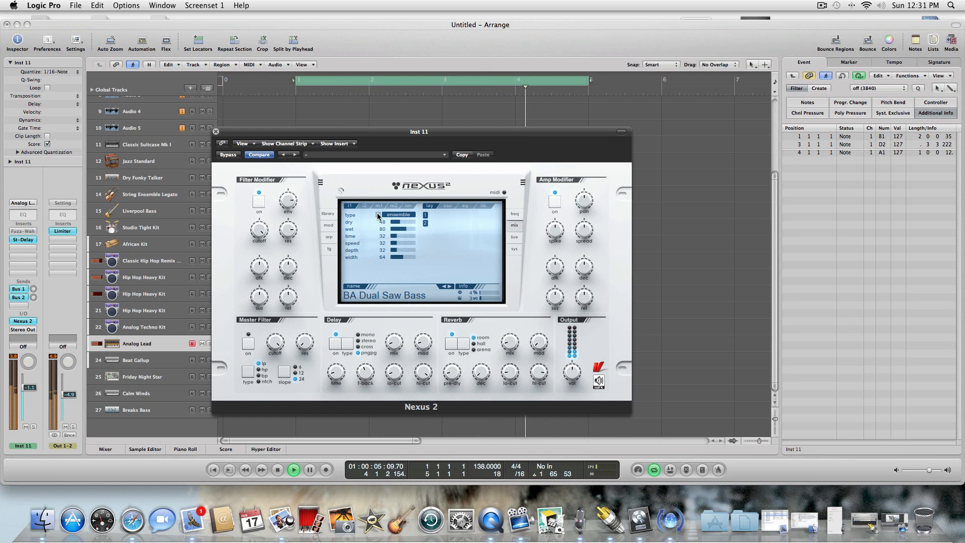
click(395, 217)
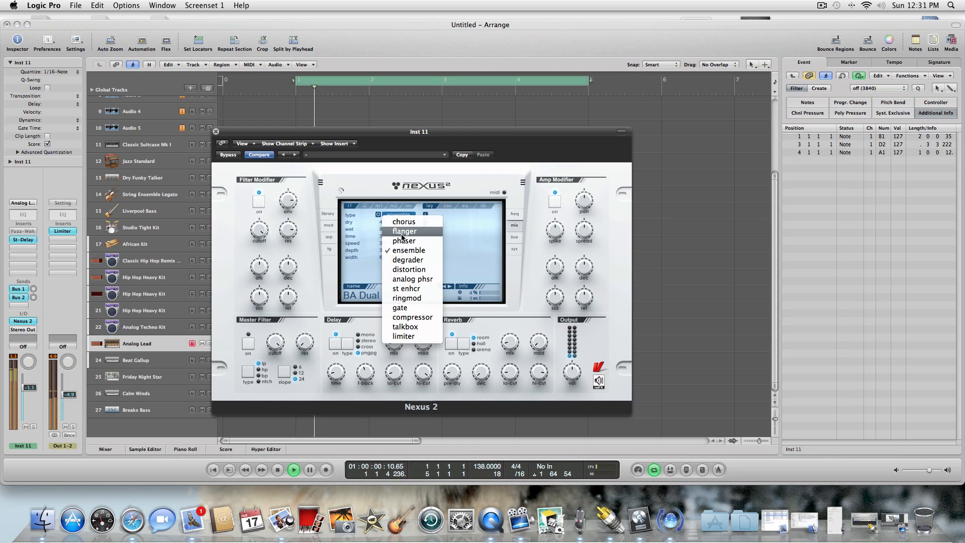
click(419, 210)
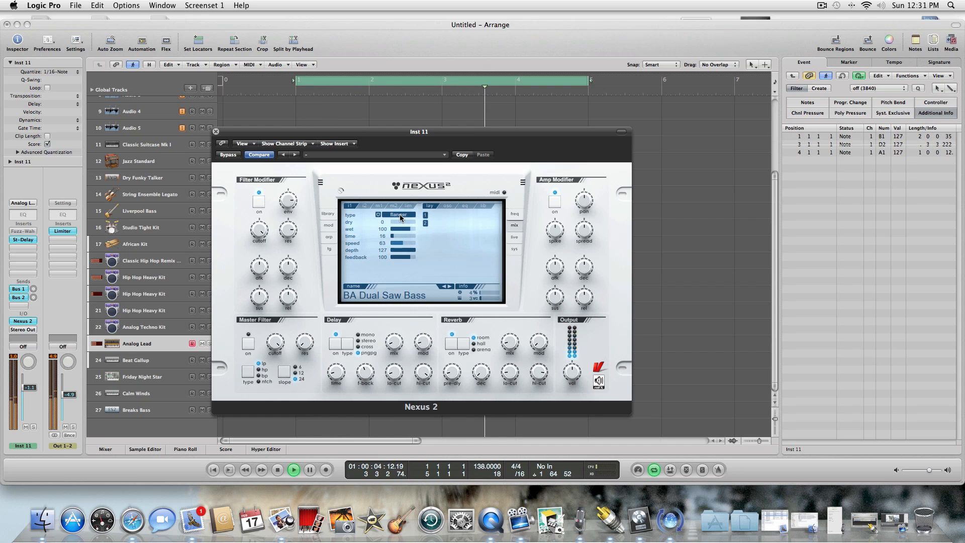
Set the wet level of the second insert's chorus to 92 and close the Analog Lead track's Nexus 2 window.
click(365, 206)
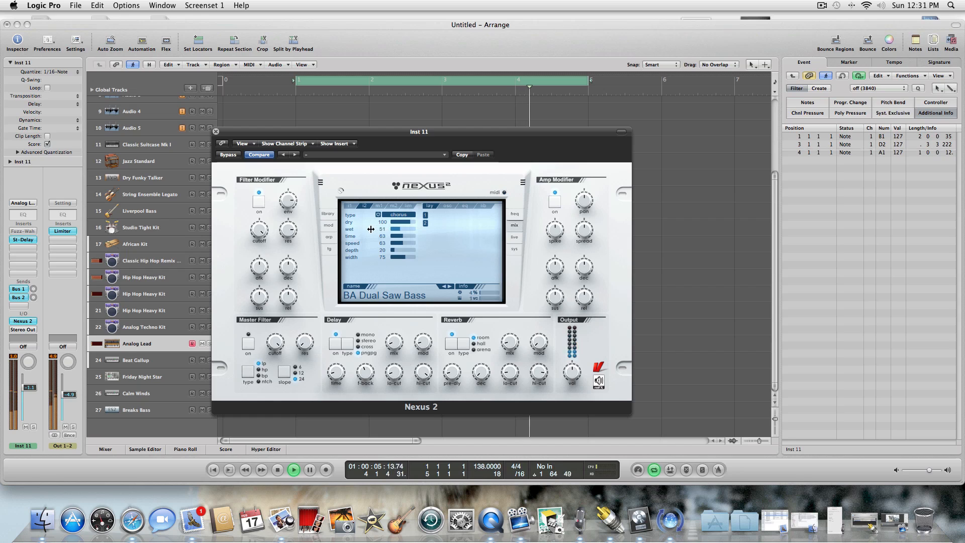
drag(405, 232, 446, 231)
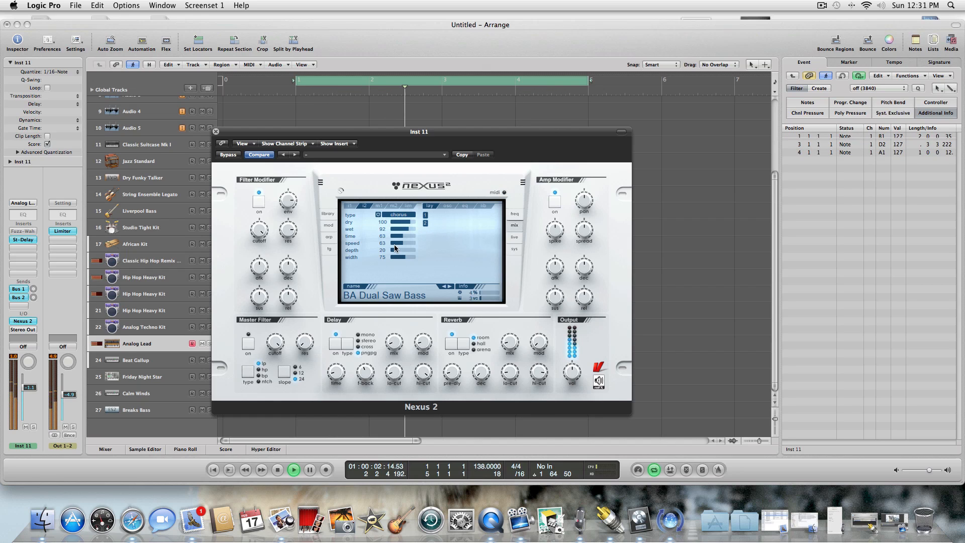
click(216, 132)
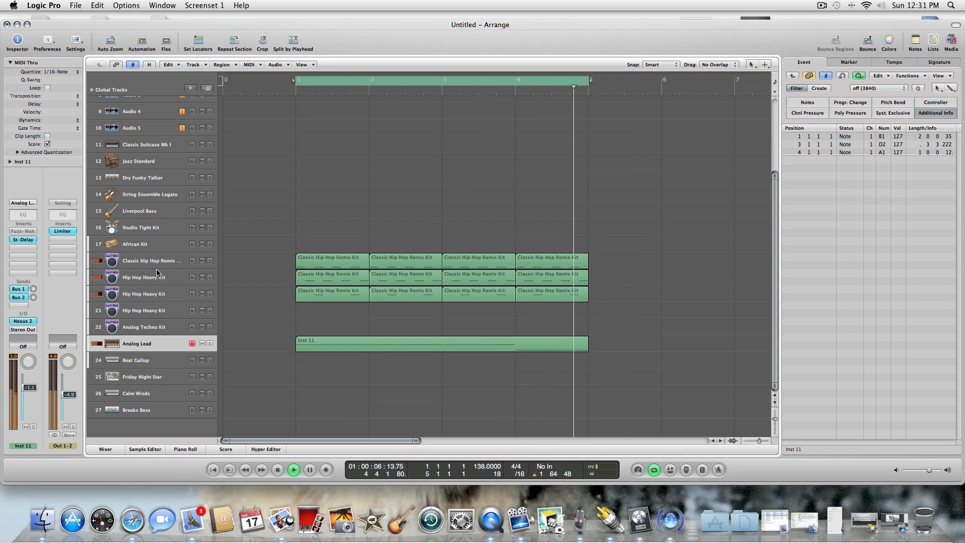
Solo the Hip Hop Heavy Kit tracks 19 and 20 and the Analog Lead track.
click(210, 277)
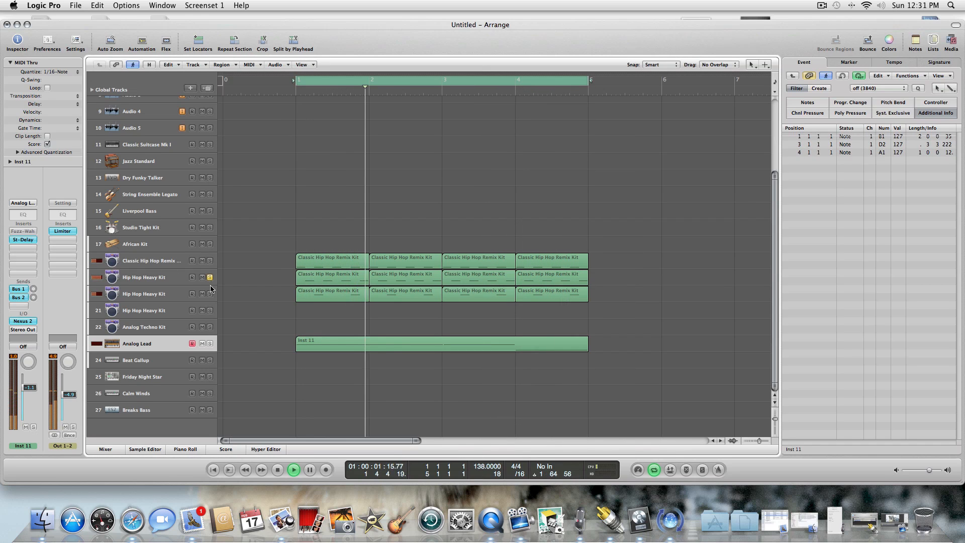
click(210, 293)
click(210, 344)
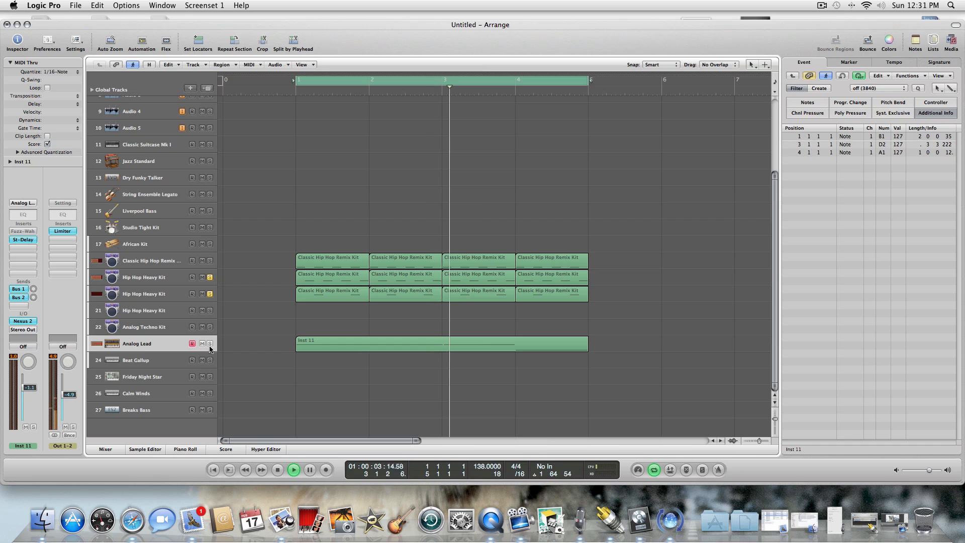
Stop playback and replace Ultrabeat with the reFX Nexus 2 instrument on the Hip Hop Heavy Kit track 21.
click(162, 311)
click(279, 471)
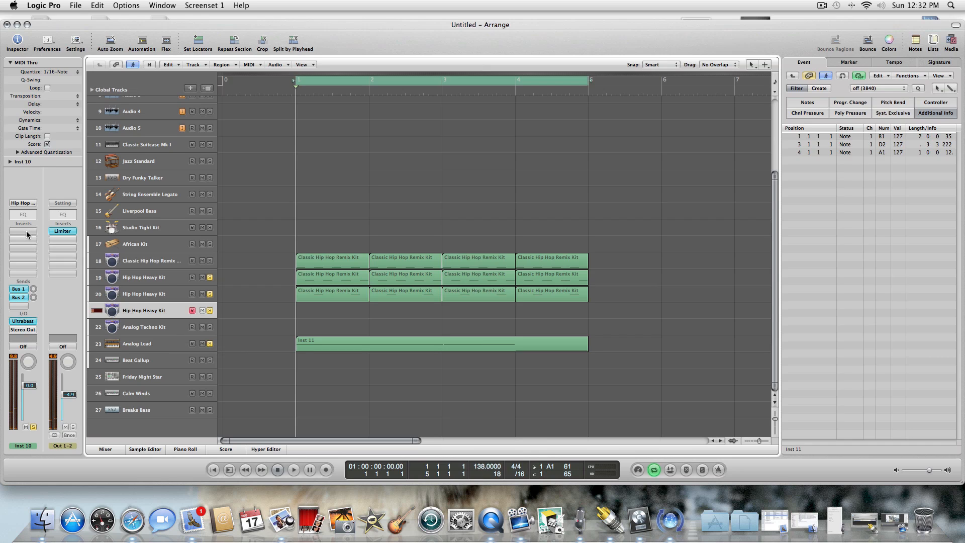
click(23, 322)
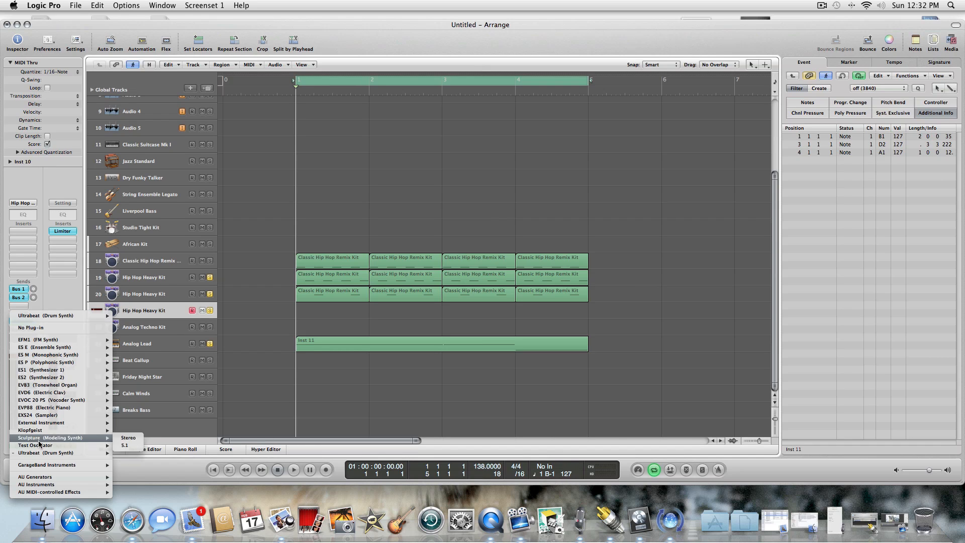
mouse_move(42, 476)
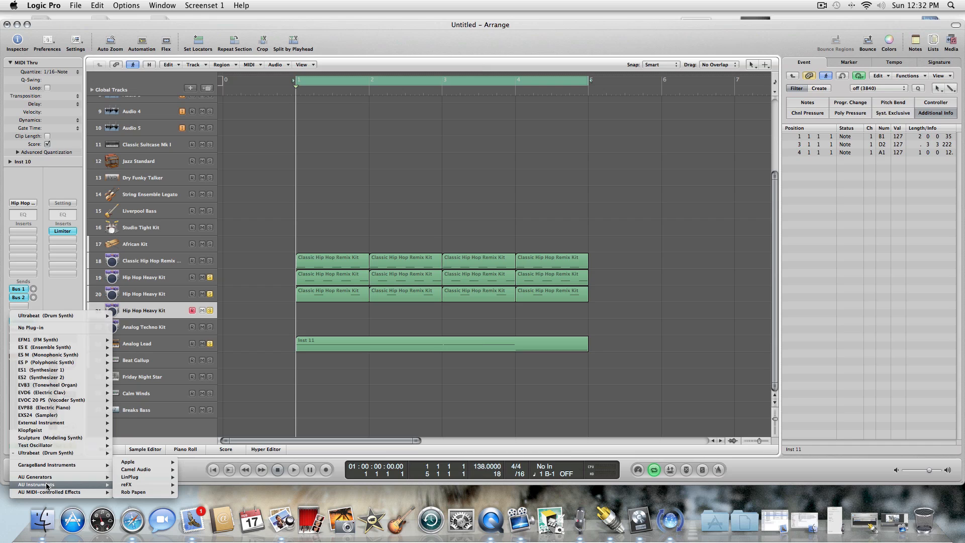
mouse_move(128, 479)
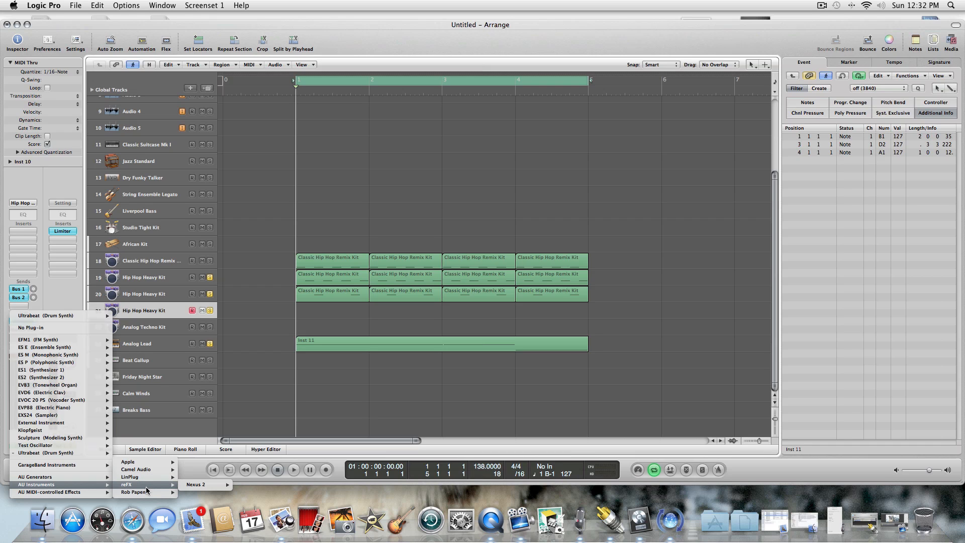
mouse_move(201, 485)
click(254, 485)
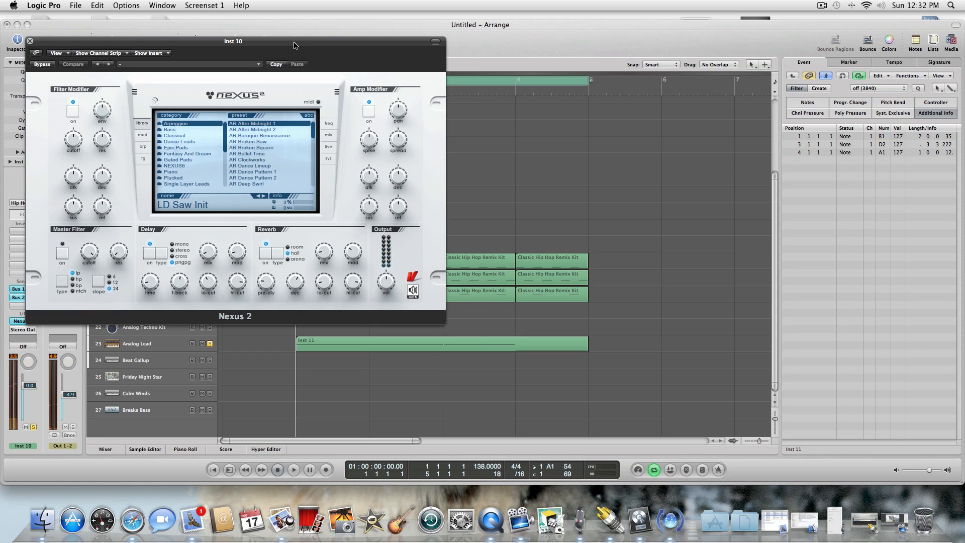
drag(294, 46, 450, 63)
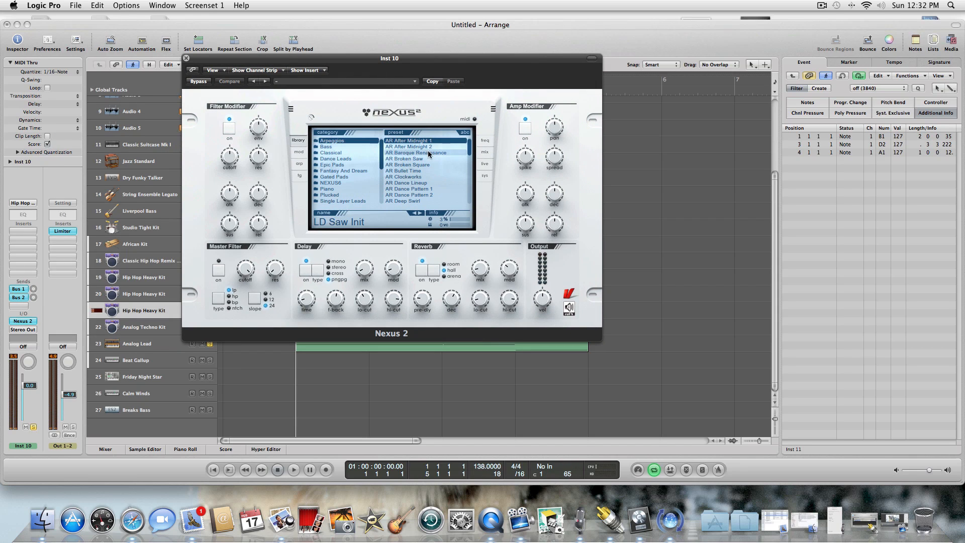
Load the BA Alle Atzen 1 preset from the XP HandsUp-Electro category and lower the Inst 10 channel's volume.
click(351, 149)
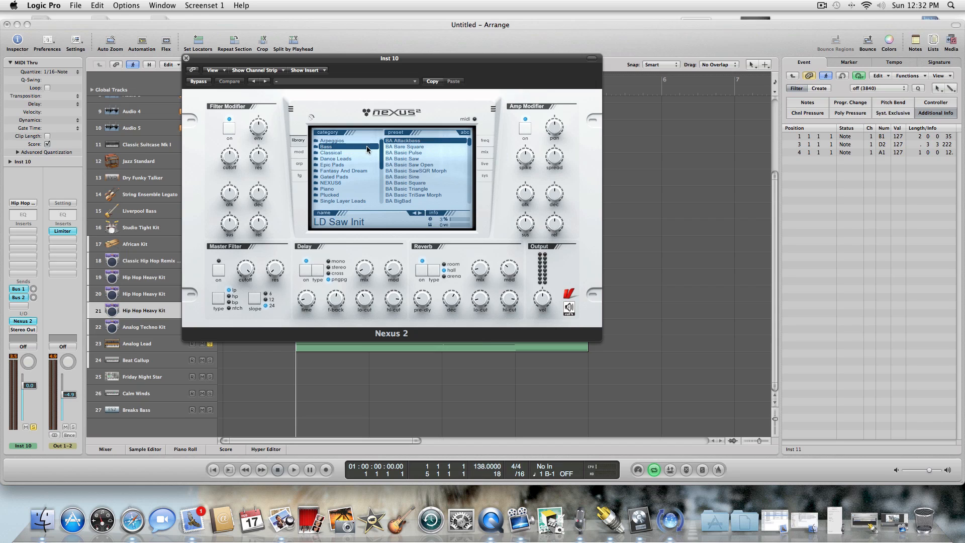
drag(380, 148, 382, 182)
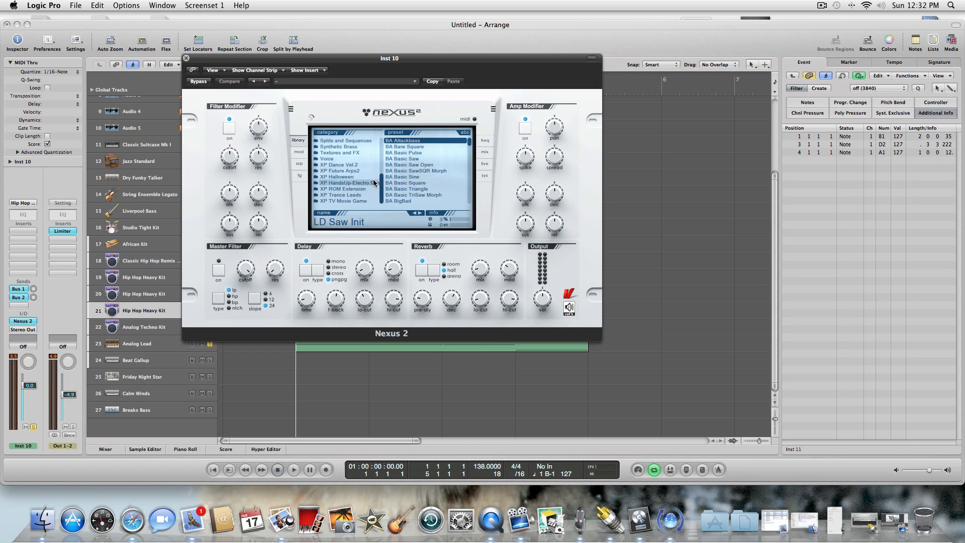
click(369, 184)
click(431, 176)
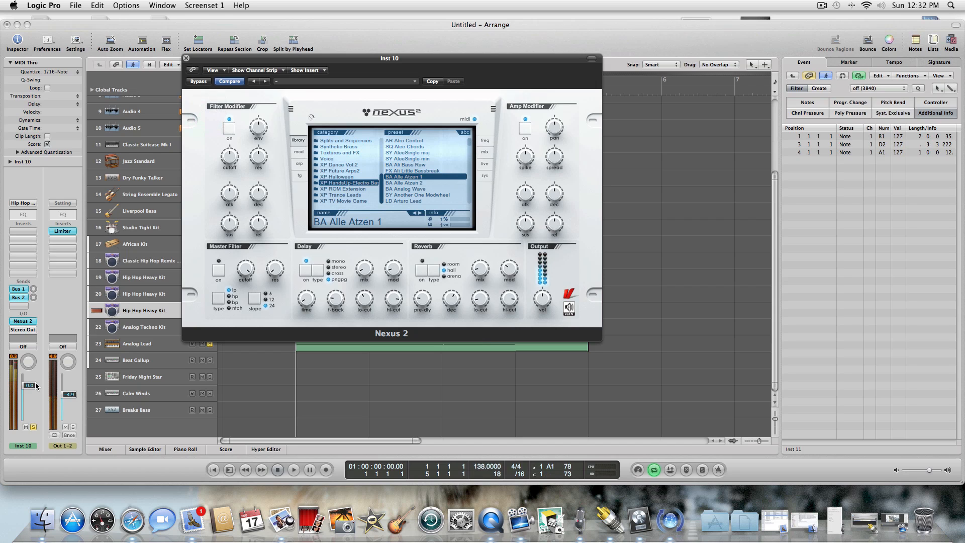
drag(23, 385, 36, 405)
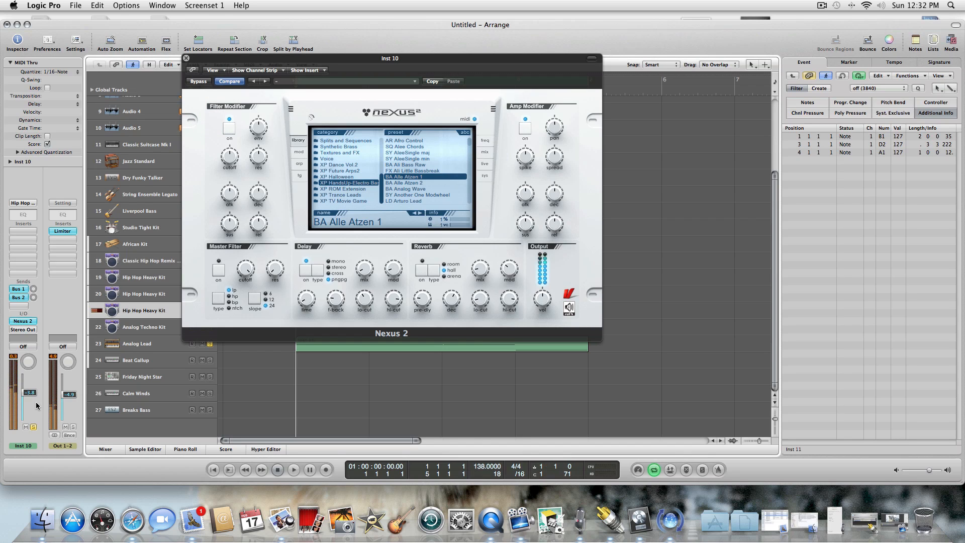
Over the playing loop, audition BA Alle Atzen 1 with filter cutoff -55 and BA Alle Atzen 2, and load BA Analog Wave.
click(294, 469)
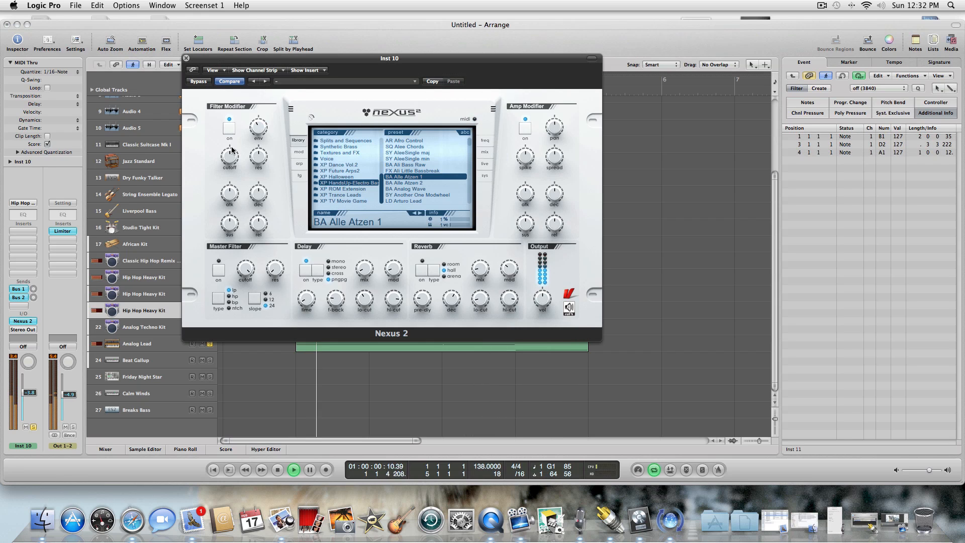
drag(231, 149, 232, 189)
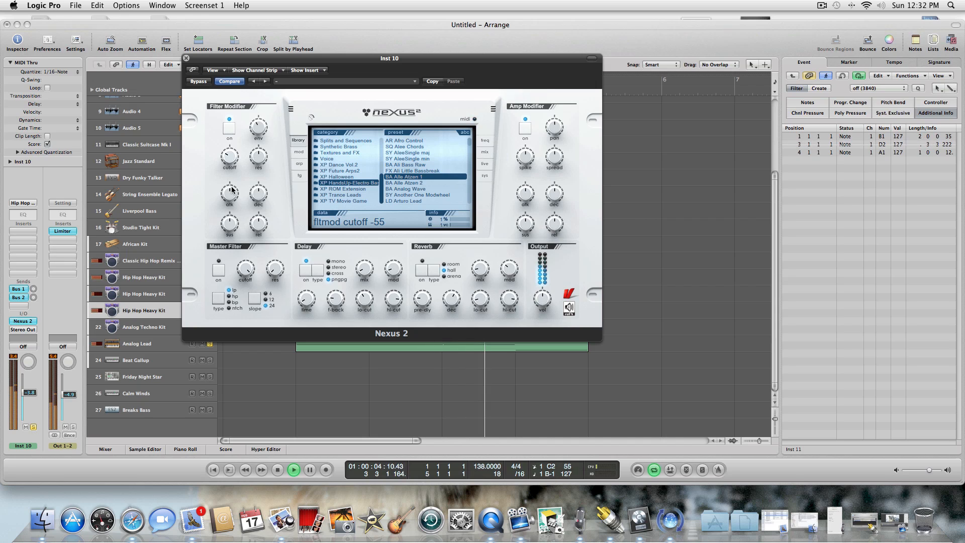
click(413, 183)
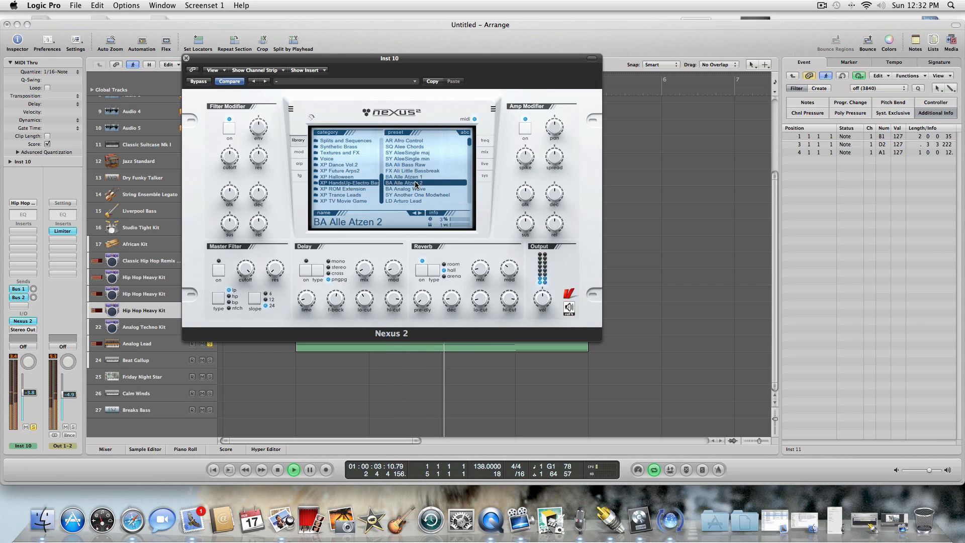
click(415, 188)
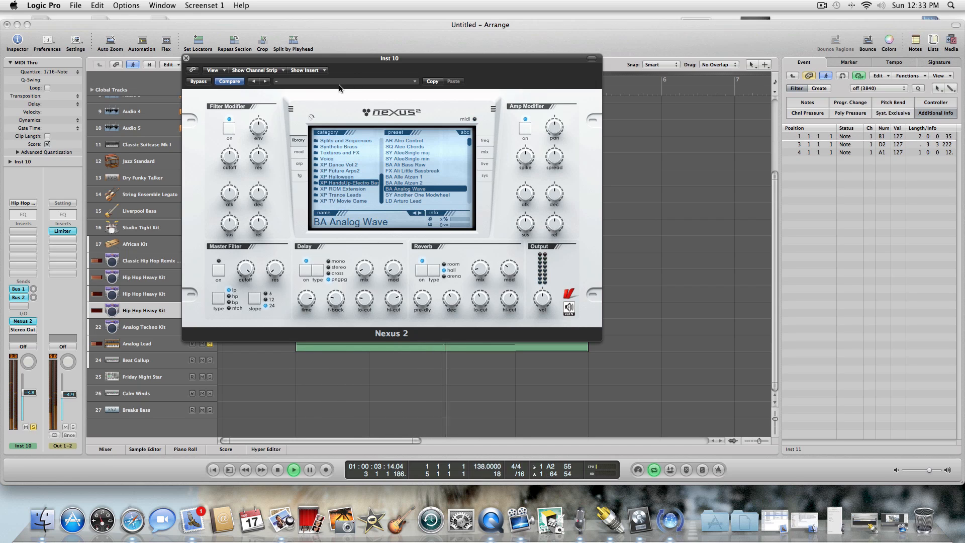
Load the SY Another One Modwheel preset in Nexus 2 and close the instrument window.
click(420, 195)
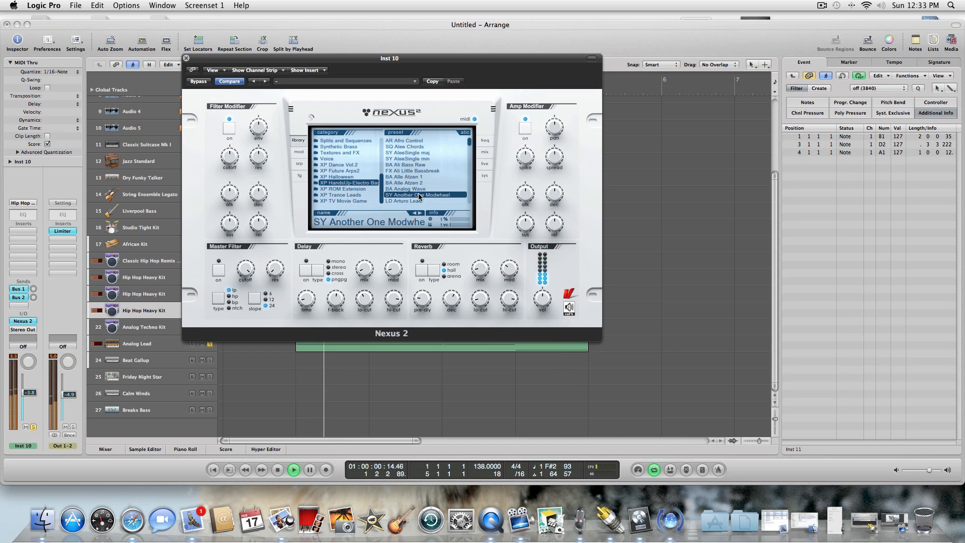
click(186, 58)
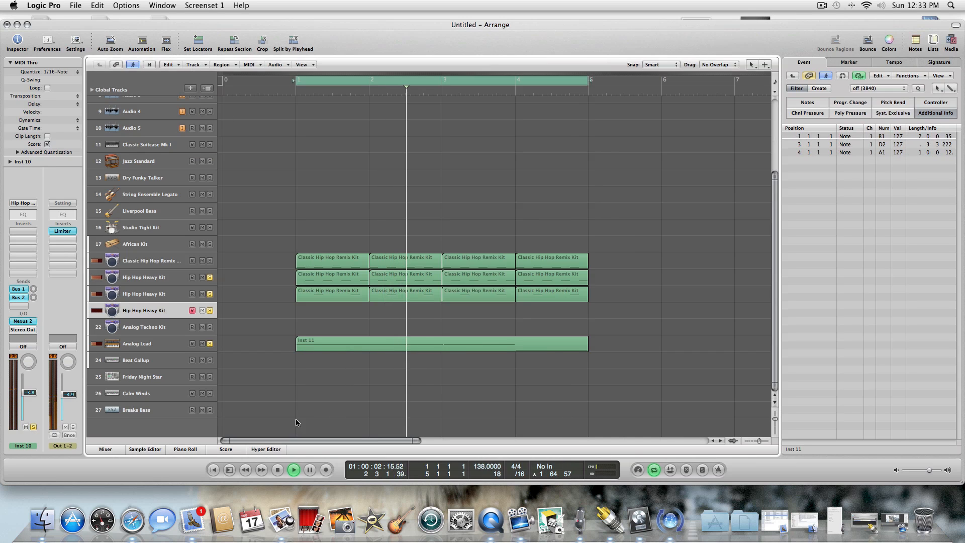
Stop playback, shorten the cycle range to bar 1 only, and restart playback.
click(279, 465)
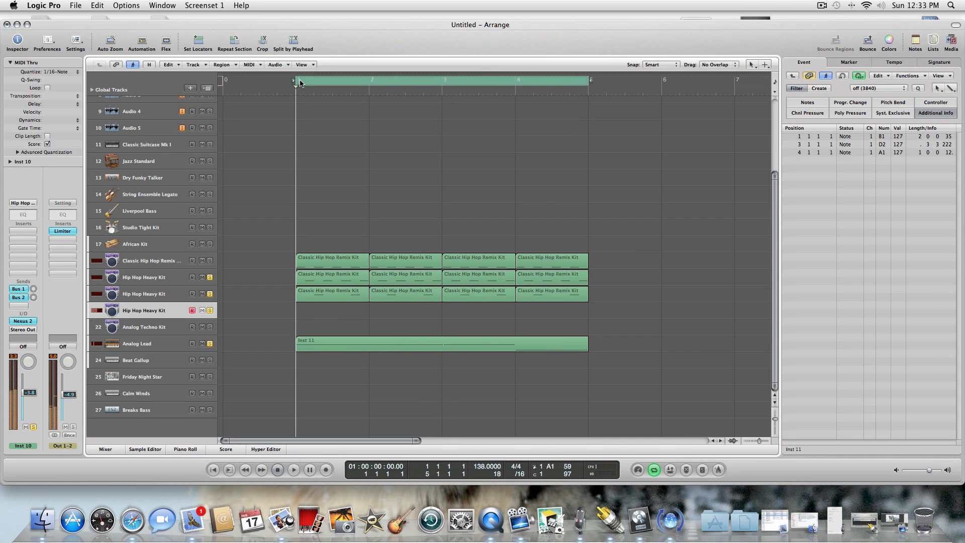
drag(300, 80, 369, 80)
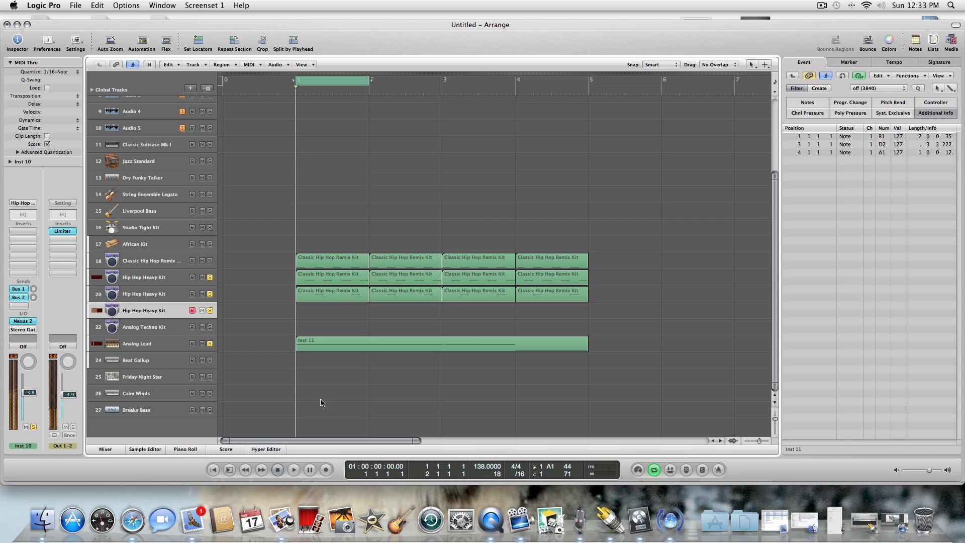
click(293, 469)
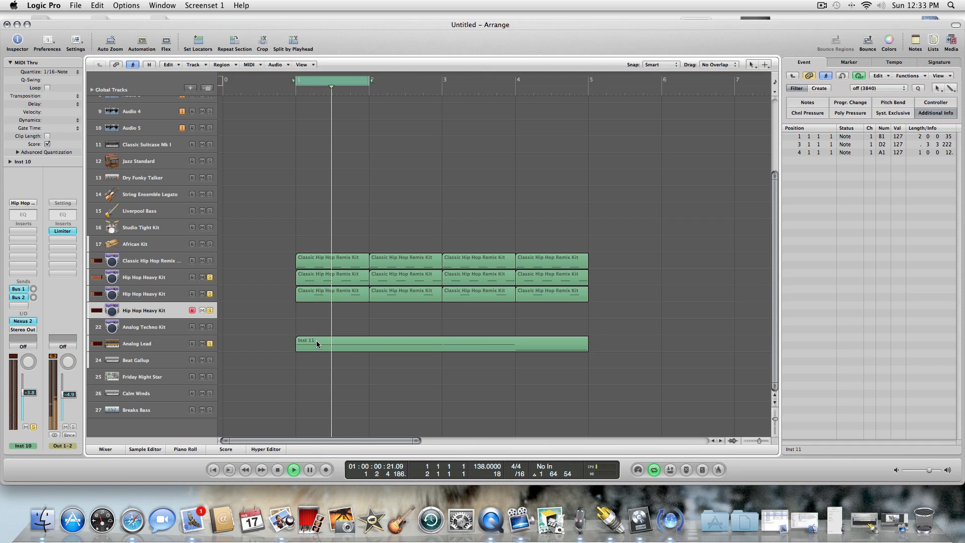
Reselect the Hip Hop Heavy Kit track 21 and lower the Inst 10 channel's volume to -5.2.
click(176, 348)
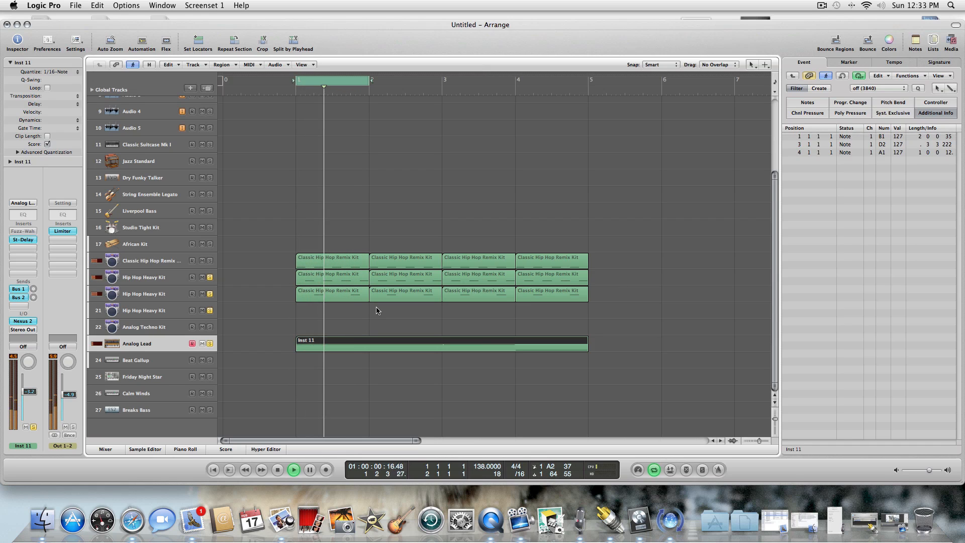
click(215, 327)
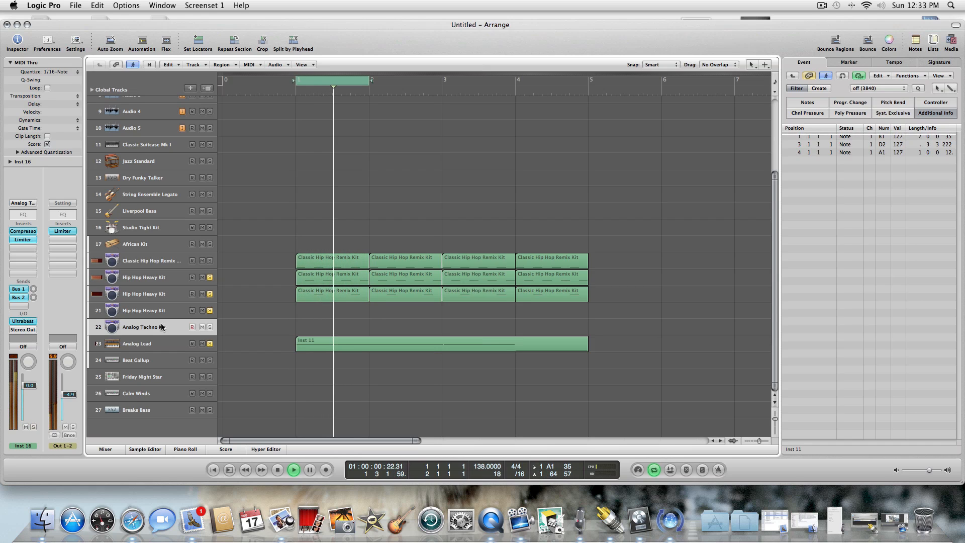
click(173, 313)
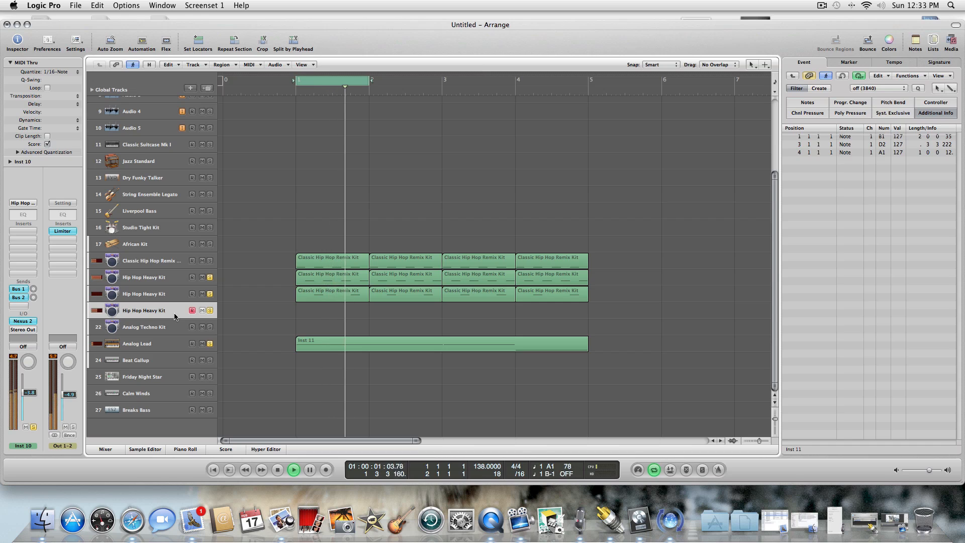
drag(29, 392, 32, 399)
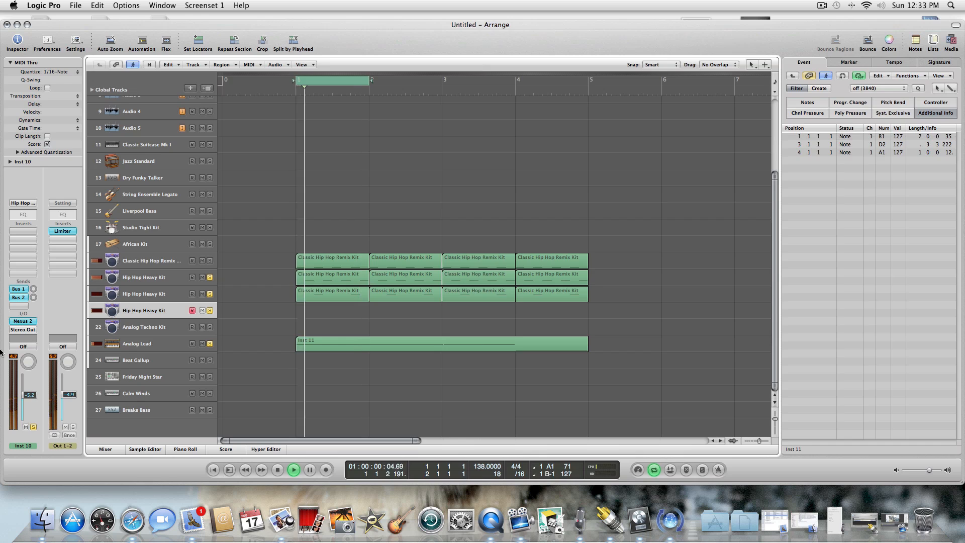
From the XP HandsUp-Electro category, audition BA Analog Wave, LD Arturo Lead and AR Attack Pattern Delta, and load BA Autofocus in the Inst 10 Nexus 2.
click(23, 321)
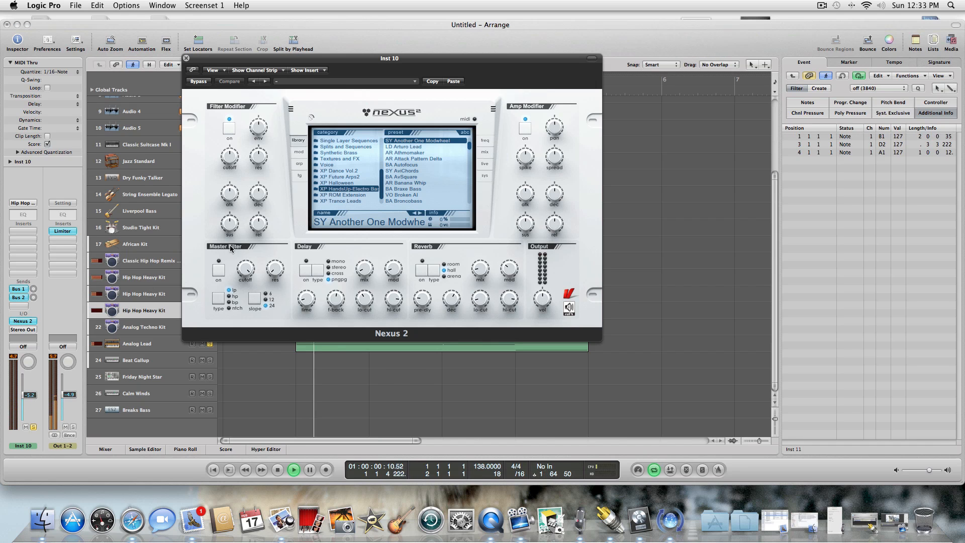
click(353, 196)
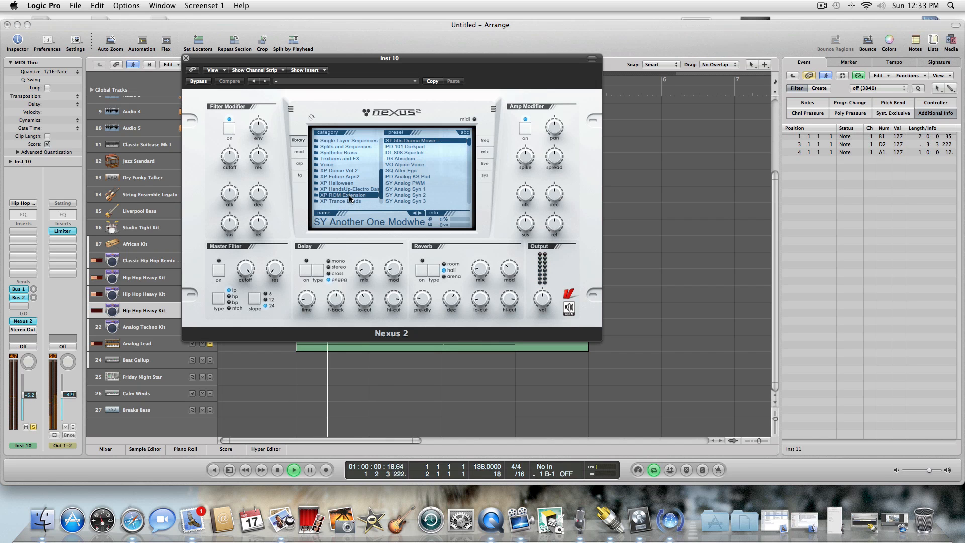
click(342, 188)
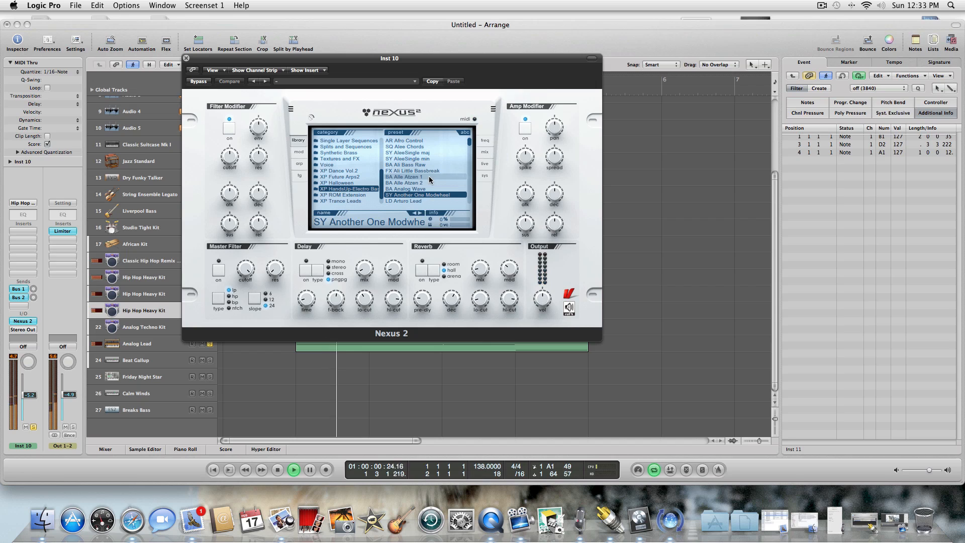
click(422, 189)
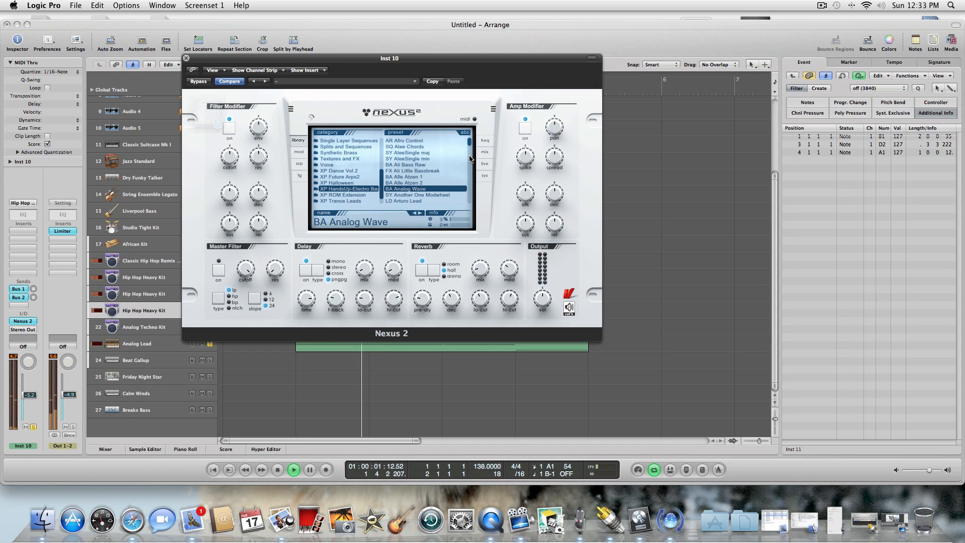
click(431, 201)
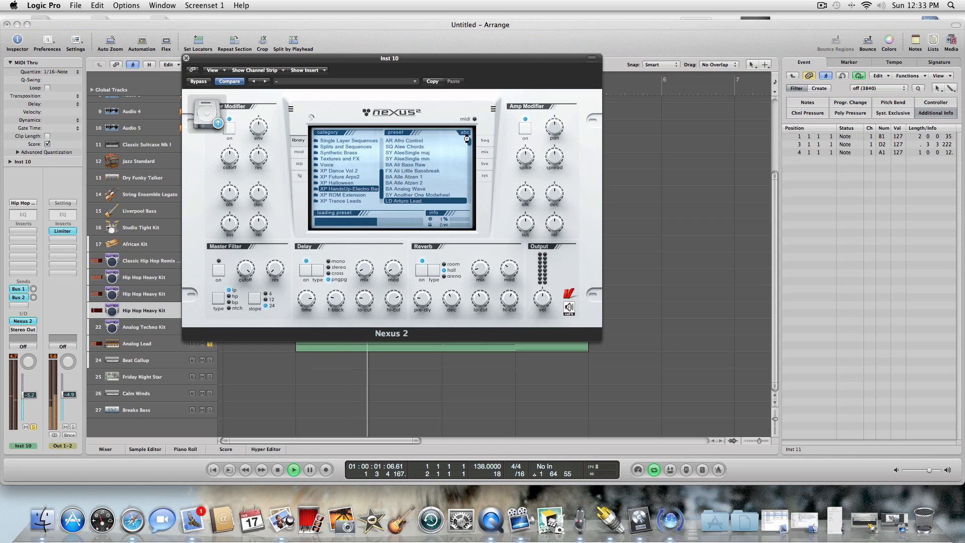
drag(469, 142, 471, 149)
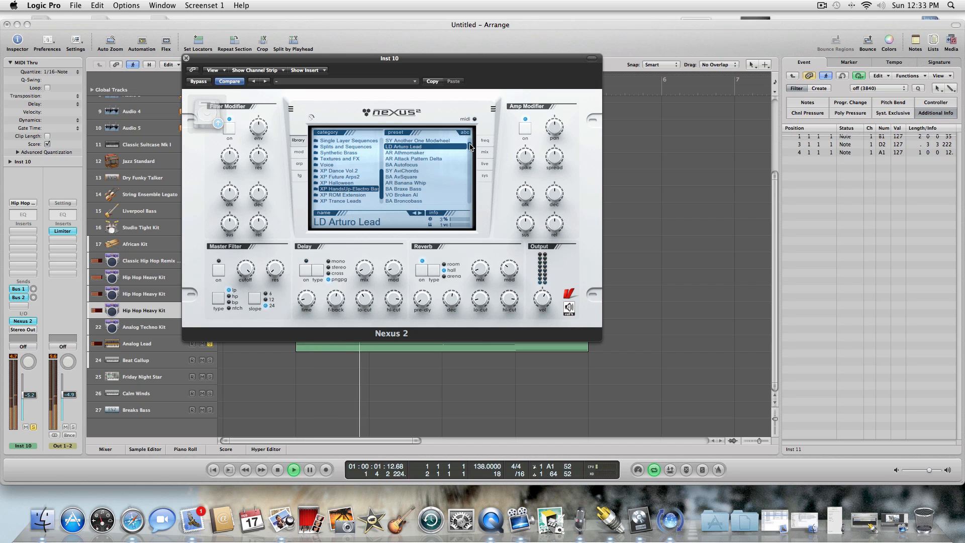
click(441, 158)
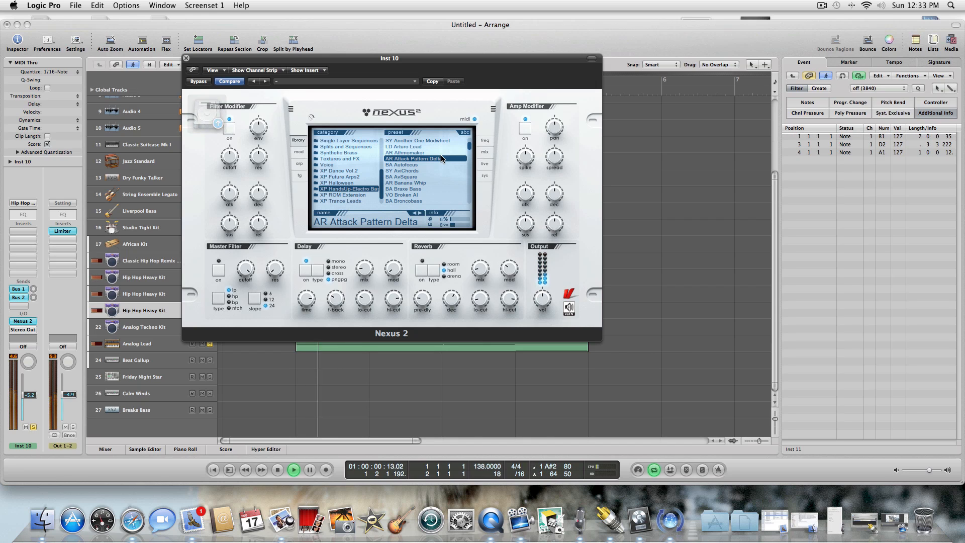
click(435, 164)
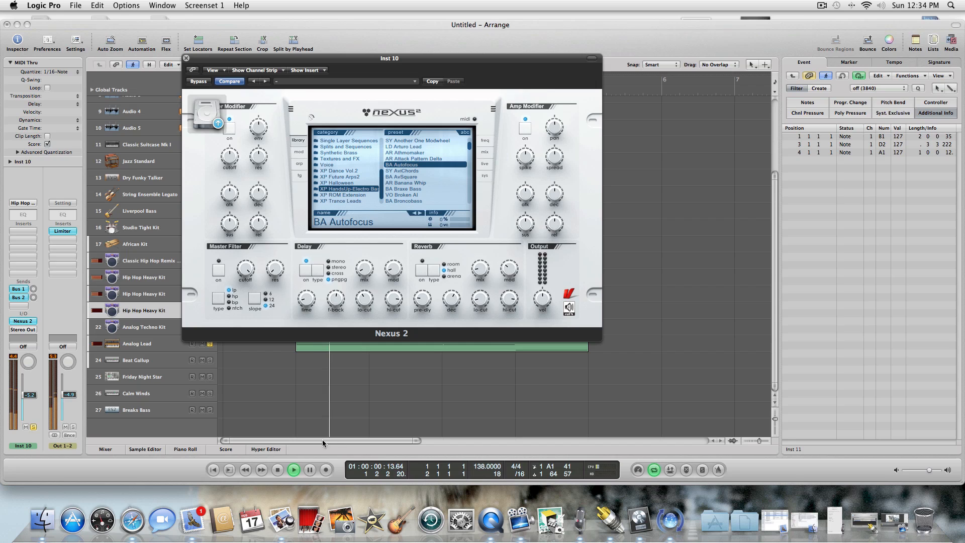
Stop playback and load the Bass Basics pattern into the Nexus 2 arpeggiator.
click(276, 470)
click(275, 469)
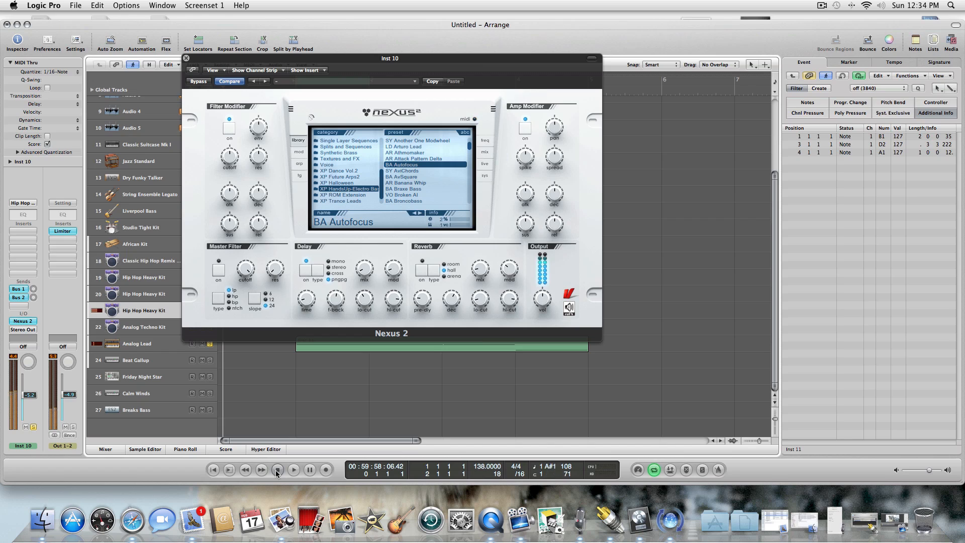
click(301, 163)
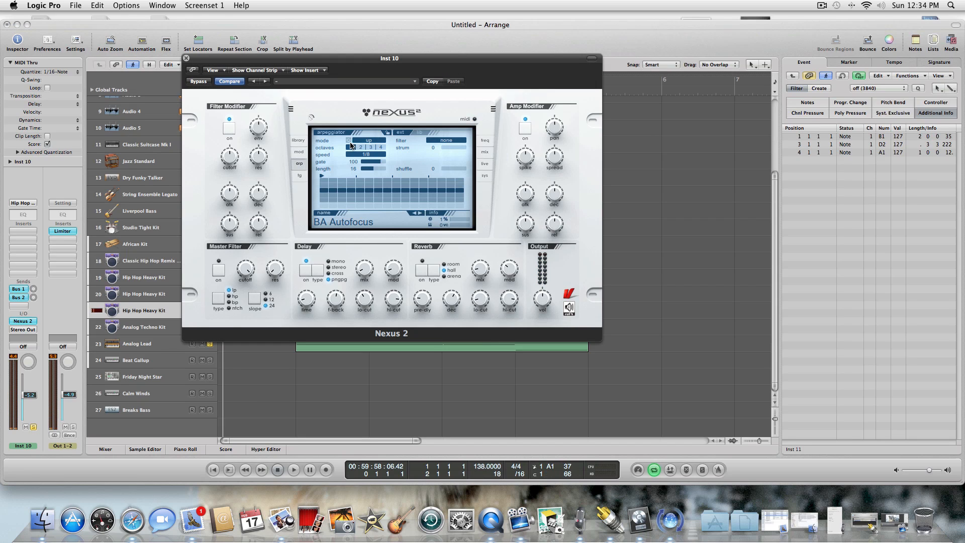
click(419, 132)
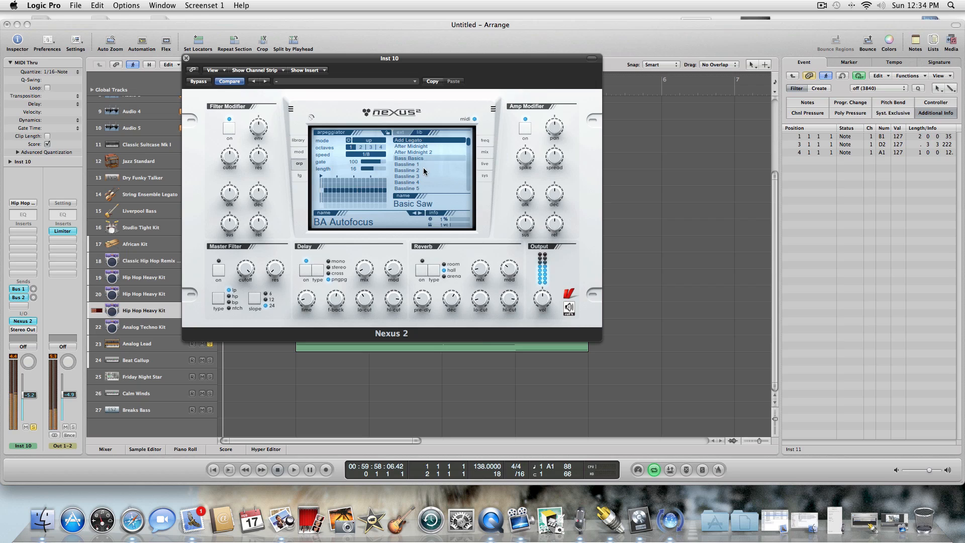
click(424, 170)
click(414, 158)
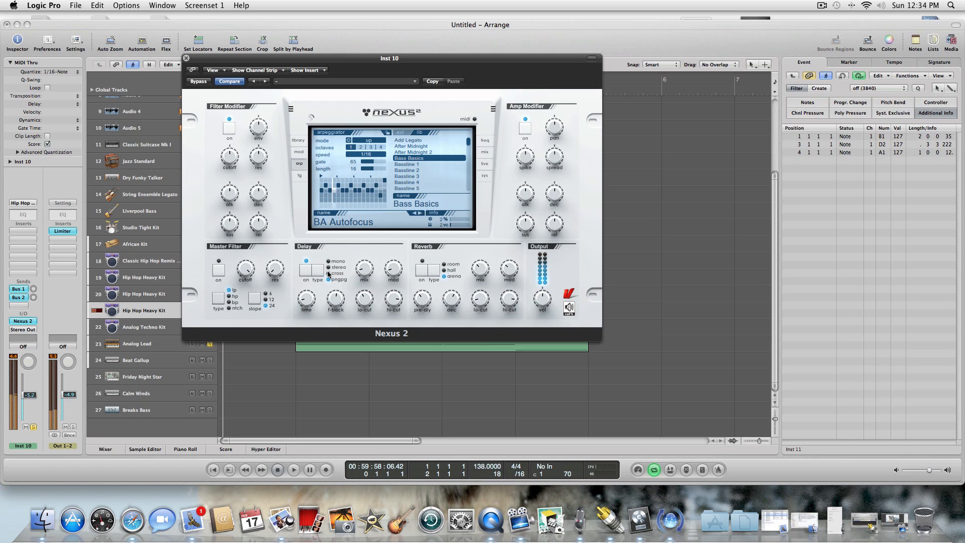
Insert a Stereo Delay effect on the Inst 10 channel and bring the Nexus 2 window back to the front.
click(30, 230)
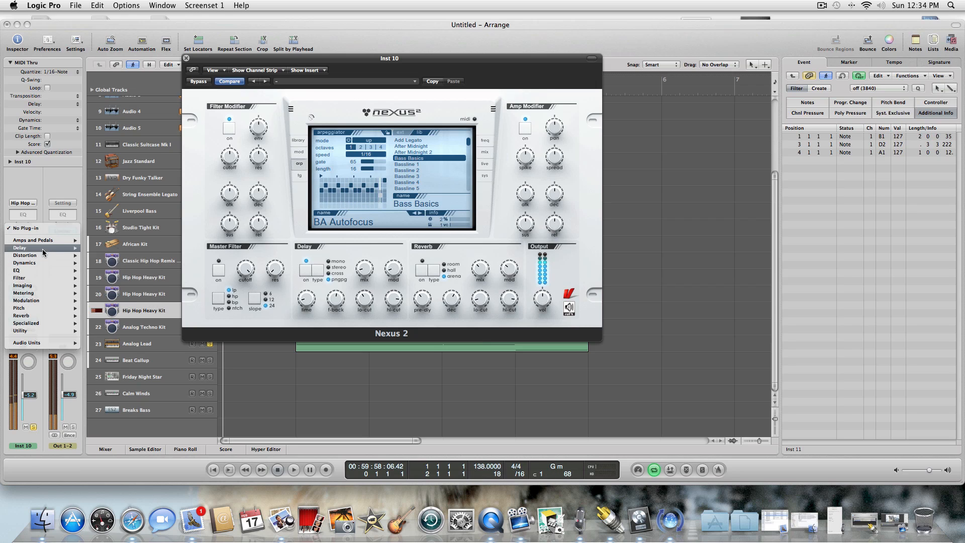
mouse_move(42, 248)
mouse_move(135, 273)
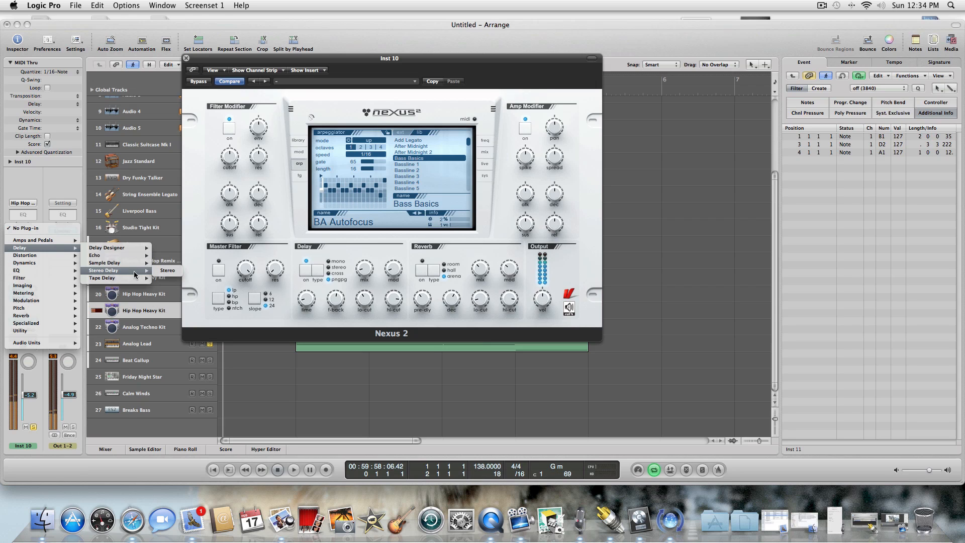
click(138, 291)
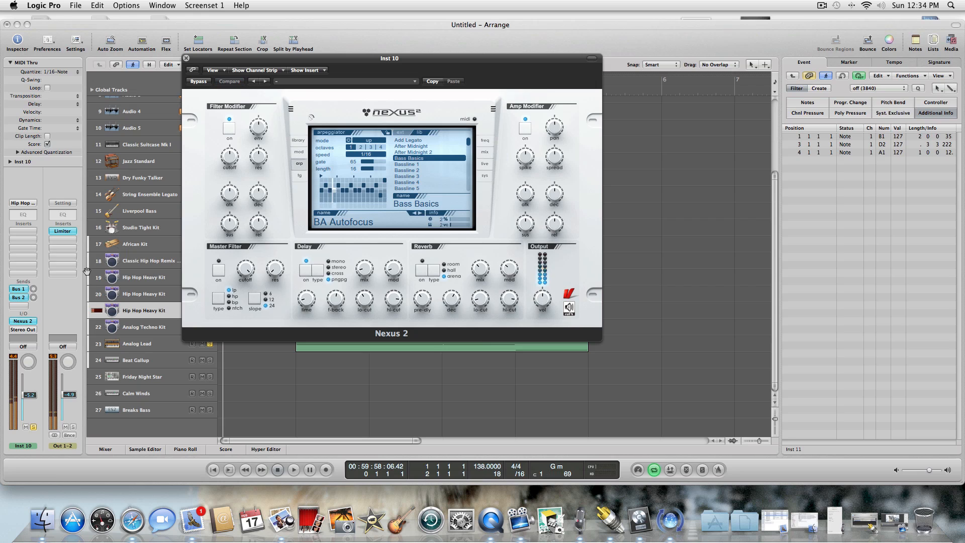
click(15, 232)
mouse_move(41, 248)
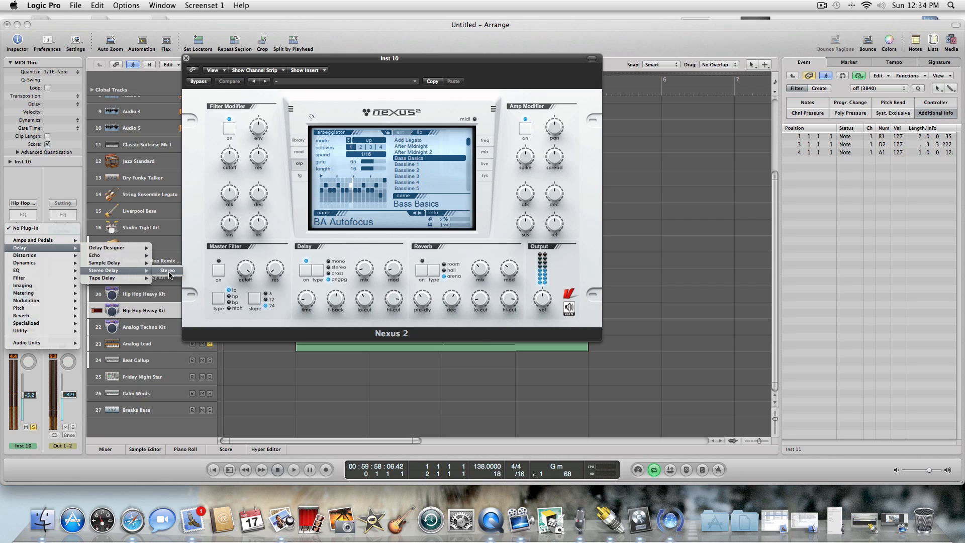
click(169, 275)
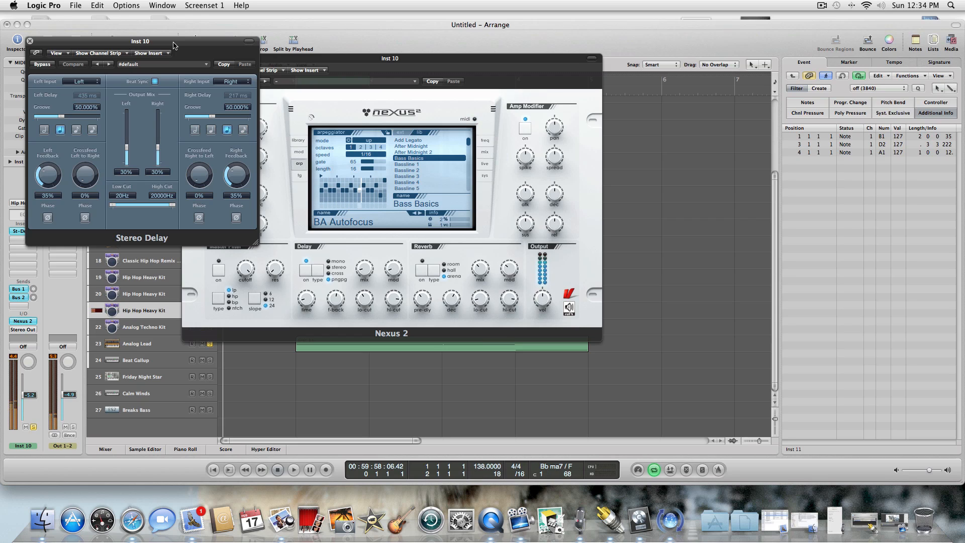
click(365, 187)
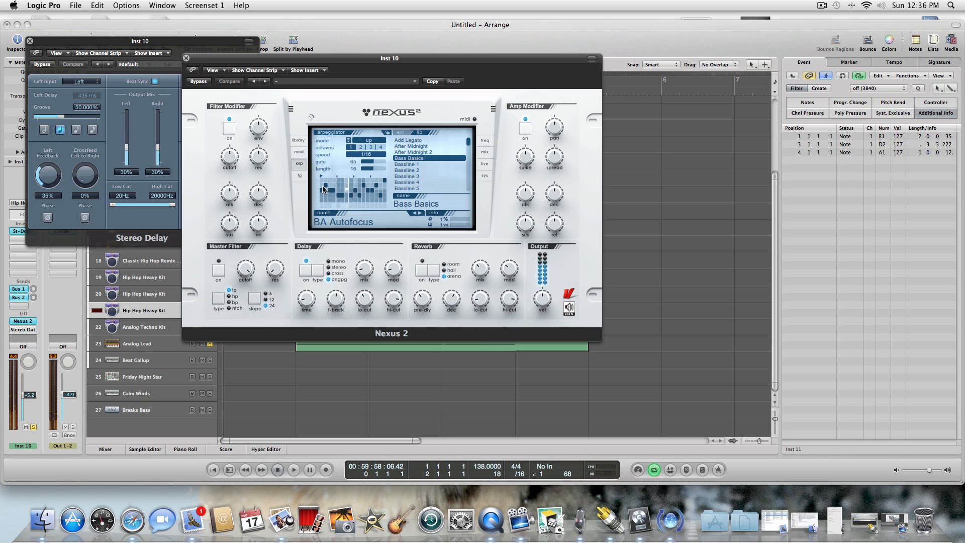
Close the Inst 10 plug-in windows after trying other filter modifier envelope and cutoff amounts in its Nexus 2.
click(186, 59)
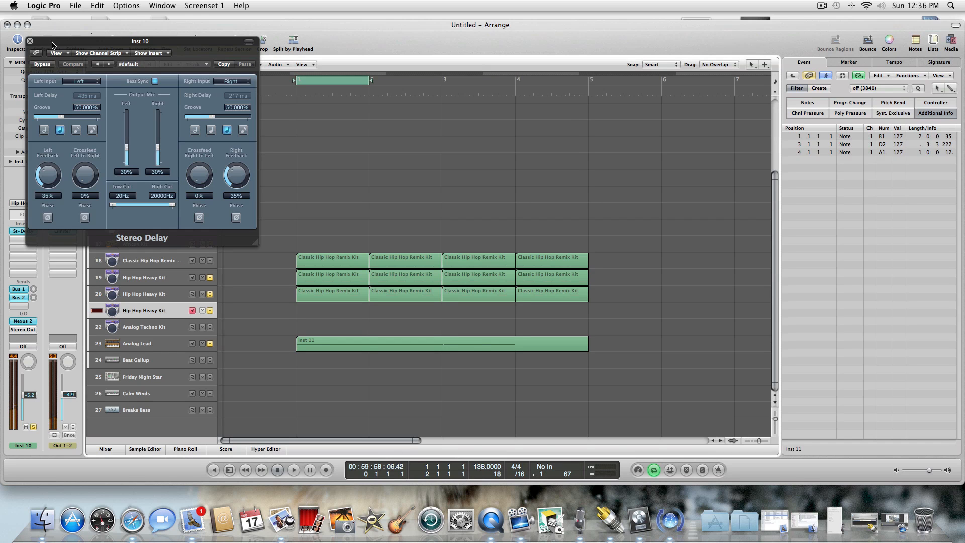
click(30, 40)
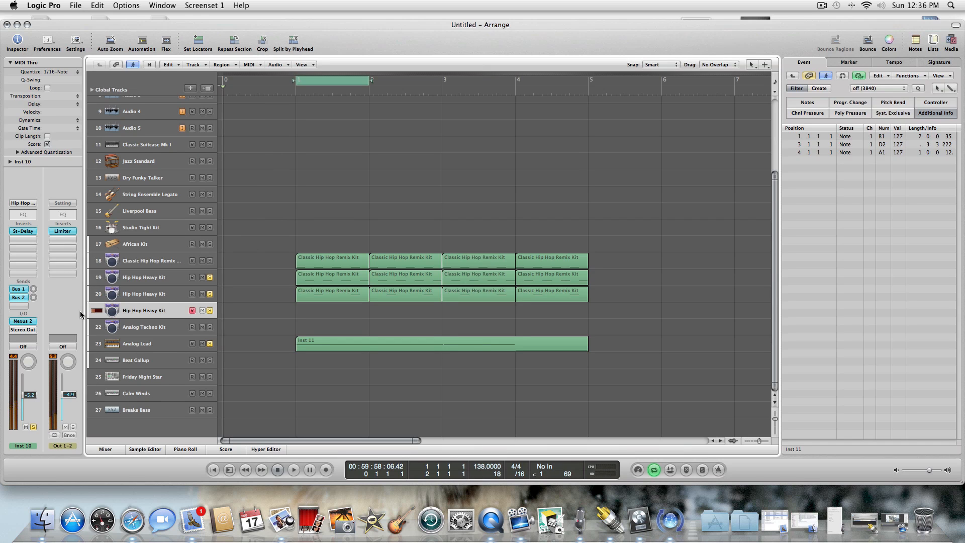
click(28, 321)
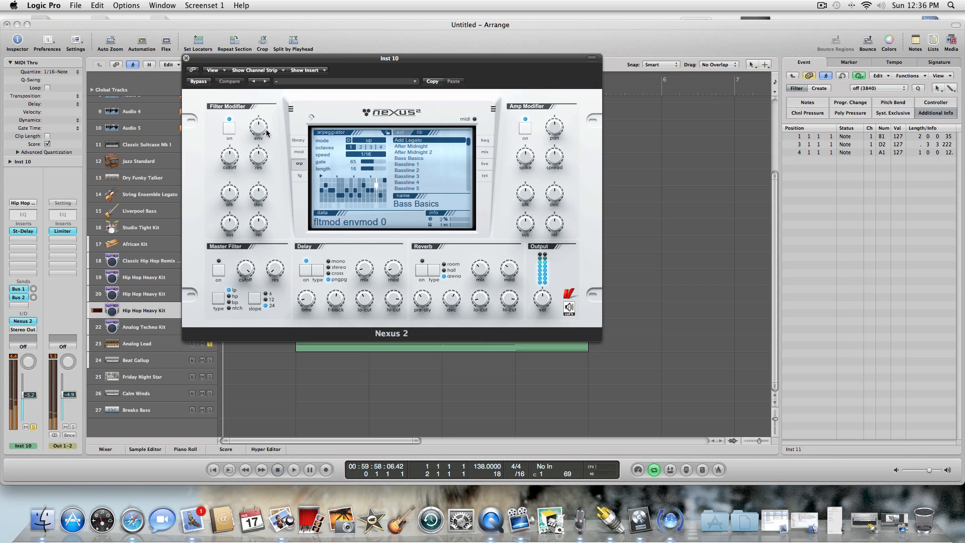
drag(262, 163, 232, 177)
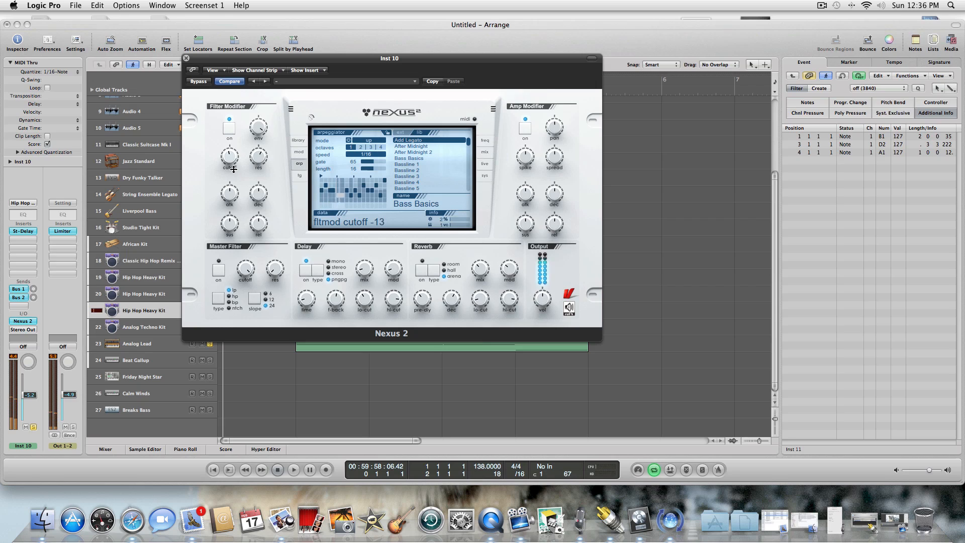
drag(255, 141, 263, 164)
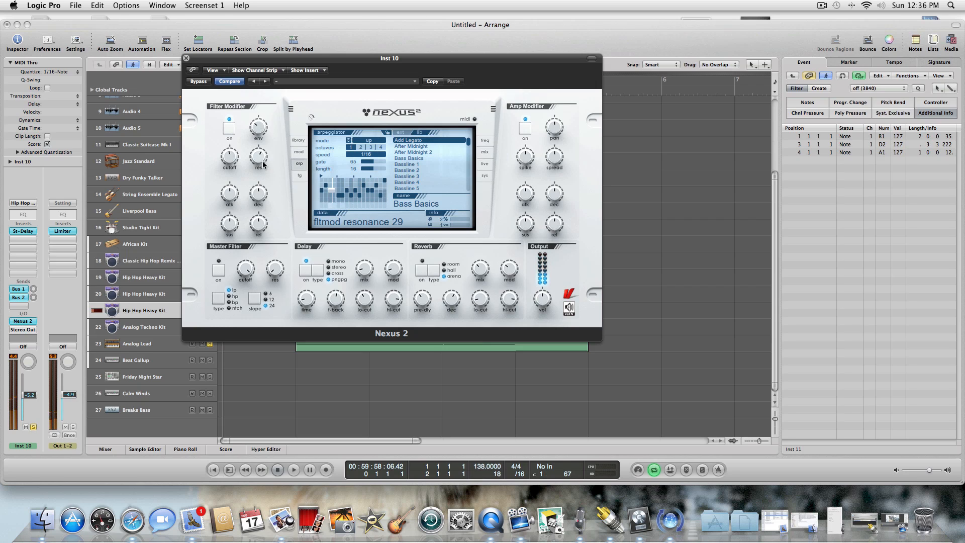
click(186, 58)
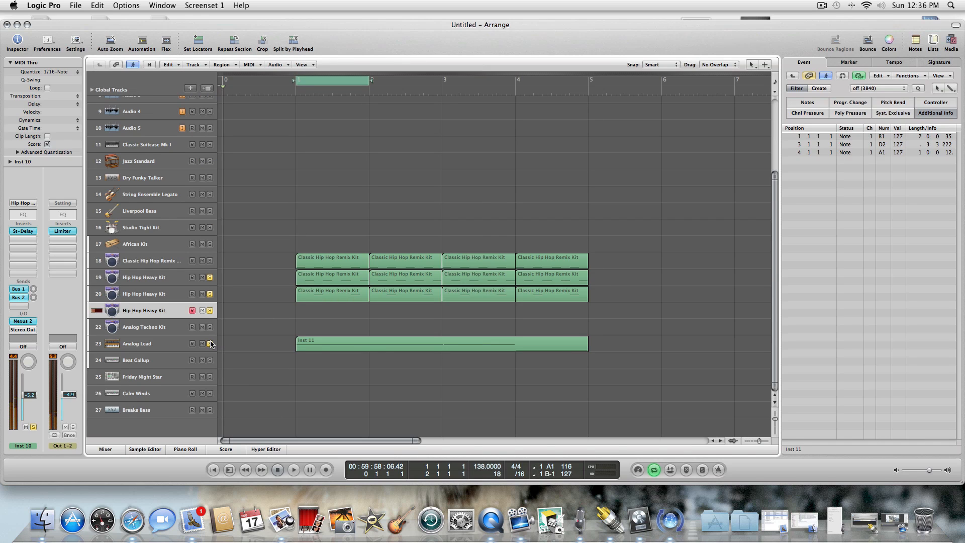
Turn off solo on Analog Lead, solo the Classic Hip Hop Remix Kit track 18 during playback, and stop.
click(294, 470)
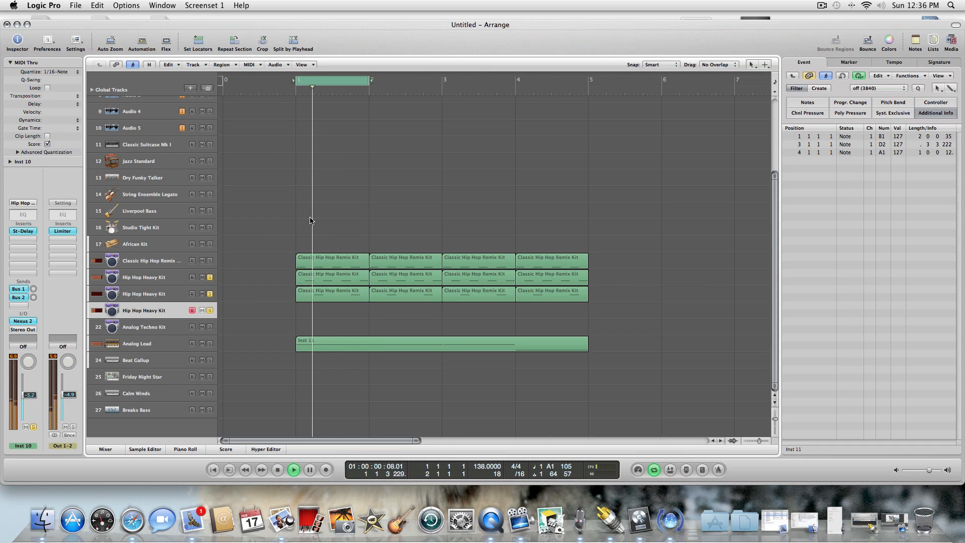
click(210, 277)
click(210, 261)
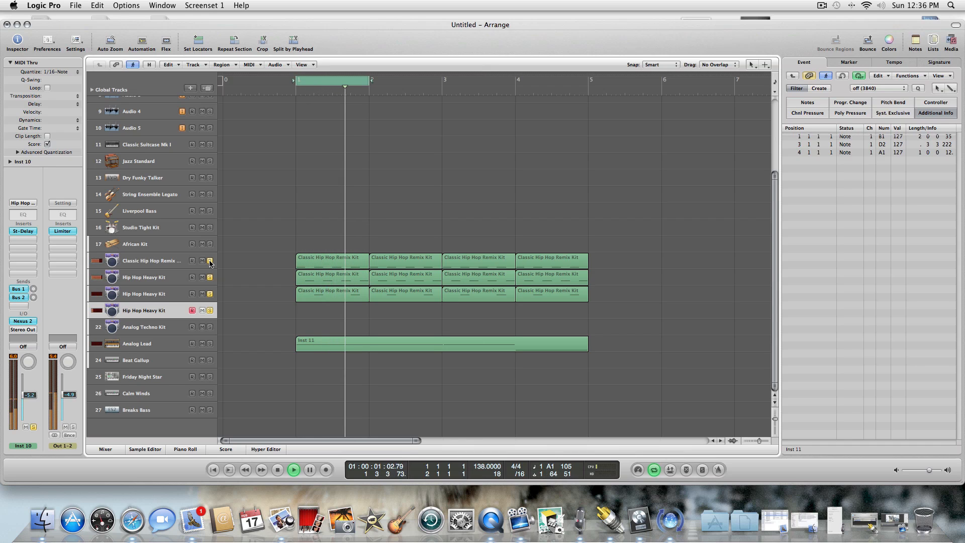
click(277, 469)
Create a one-bar region at bar 1 on the Hip Hop Heavy Kit track 21 and open it in the Piano Roll.
key(Escape)
click(352, 341)
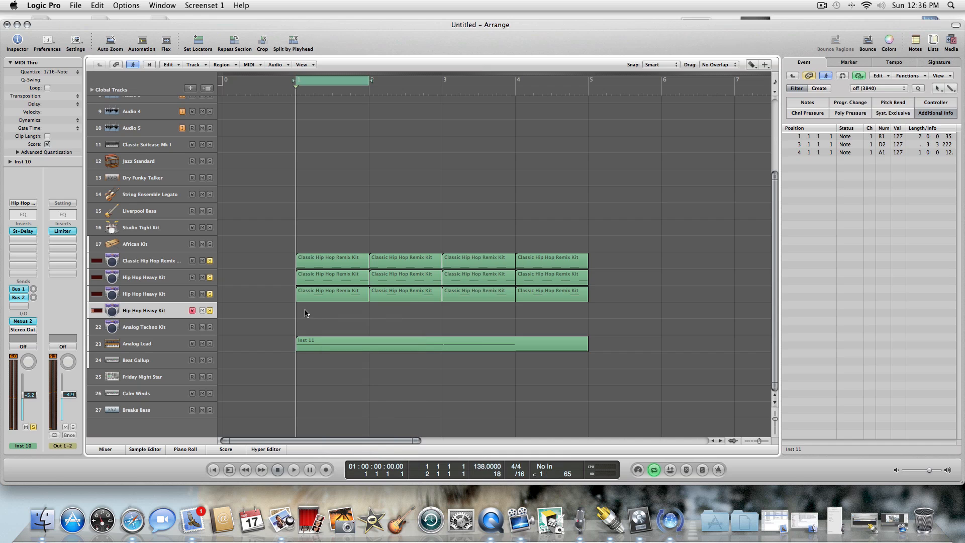
key(Escape)
click(332, 322)
click(305, 313)
key(Escape)
click(305, 312)
double_click(304, 312)
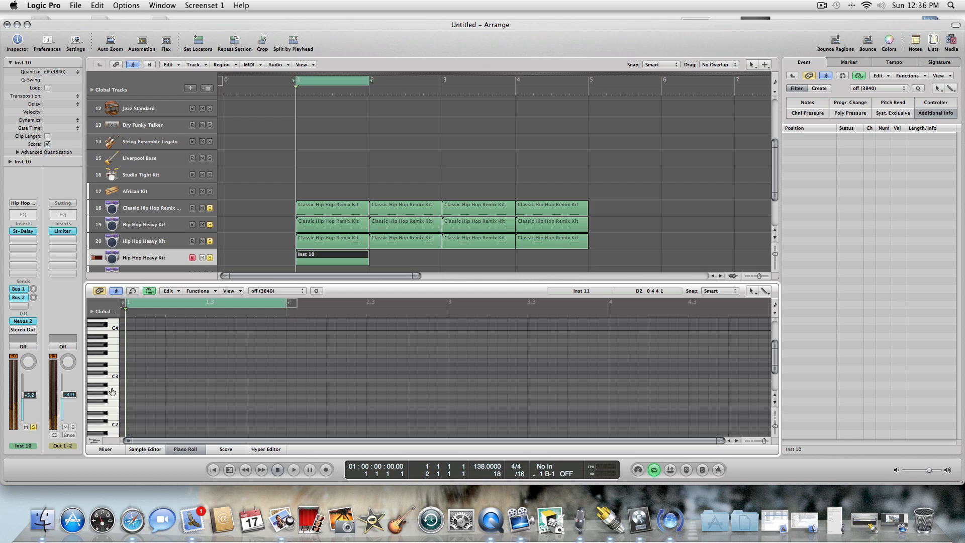
Draw an A1 note across the whole first bar with the Pencil tool, start playback and close the Piano Roll.
key(Escape)
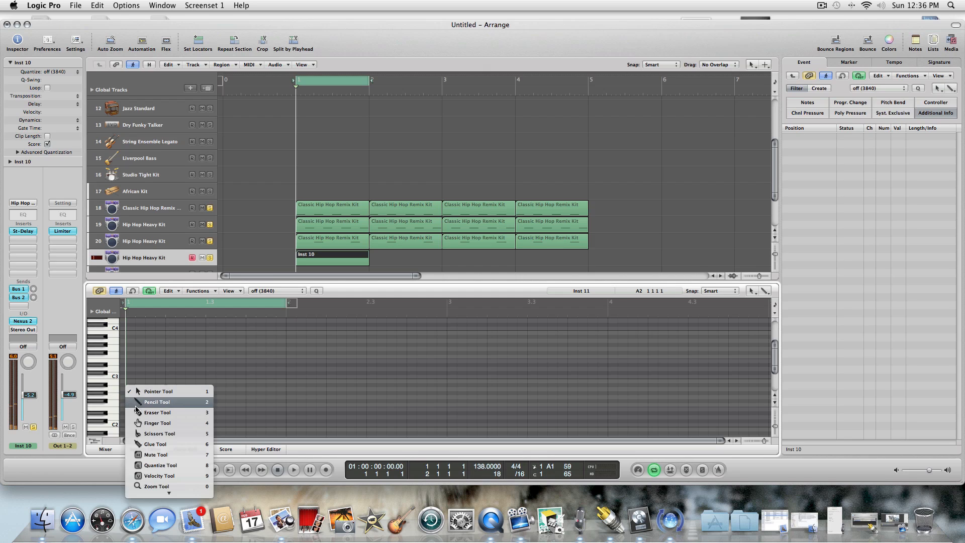
click(146, 401)
scroll(774, 355, down, 3)
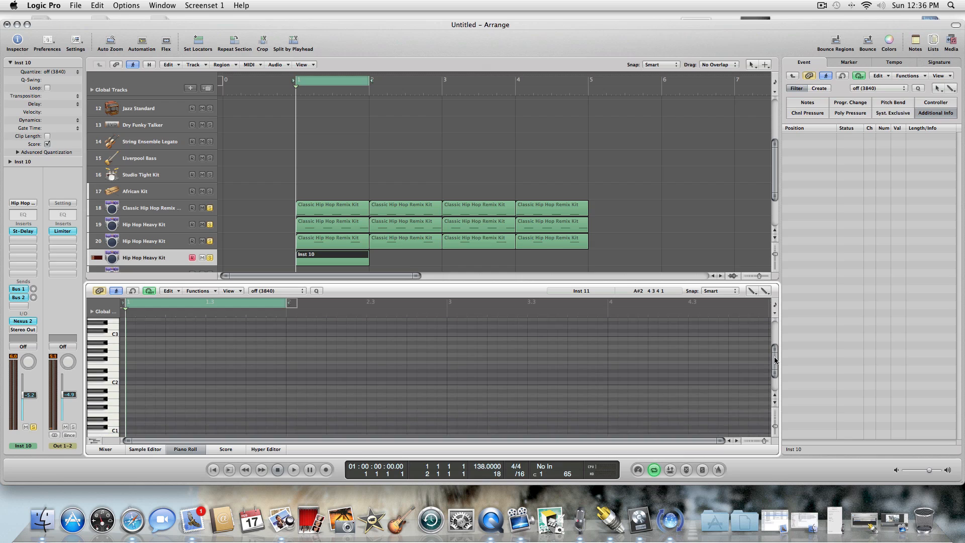
click(131, 390)
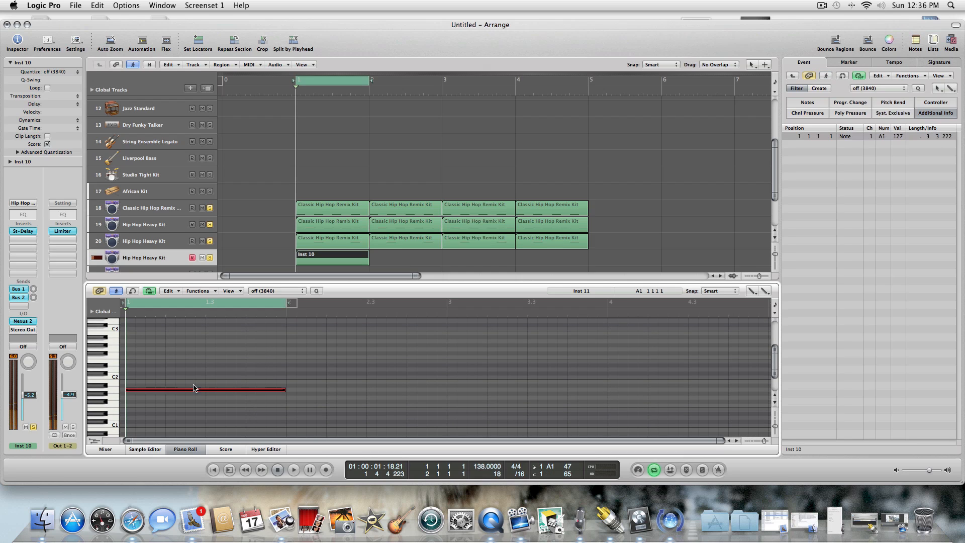
click(294, 469)
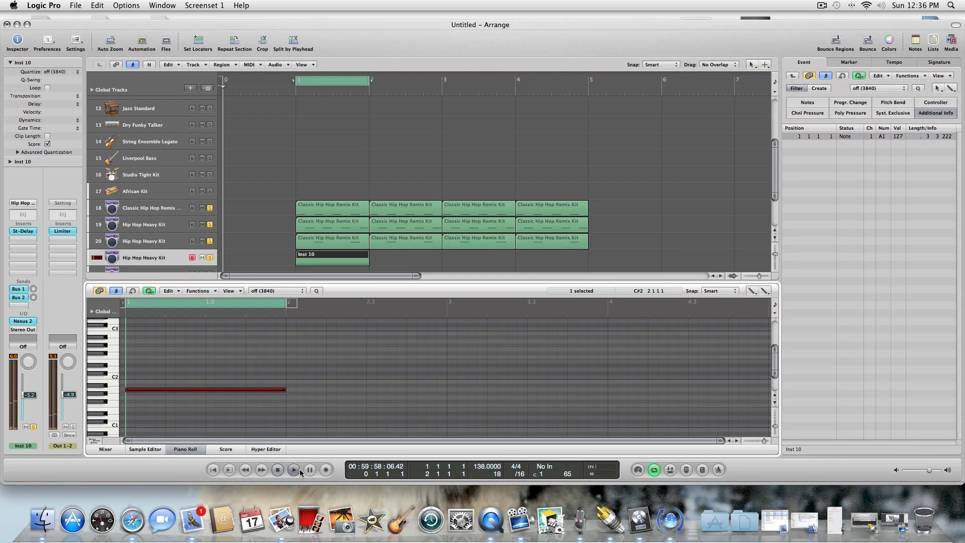
click(185, 448)
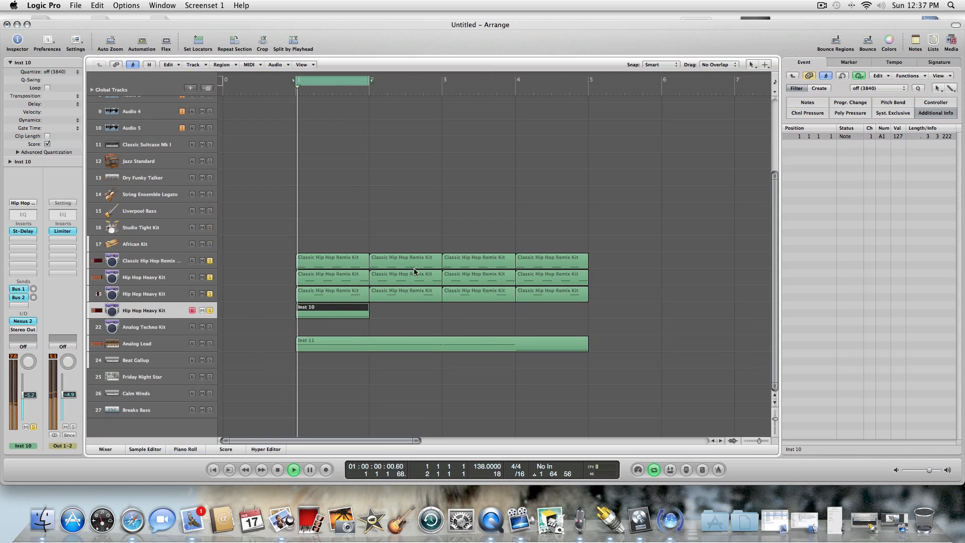
Stop playback and paste copies of the Inst 10 region at bars 2, 3 and 4.
click(278, 470)
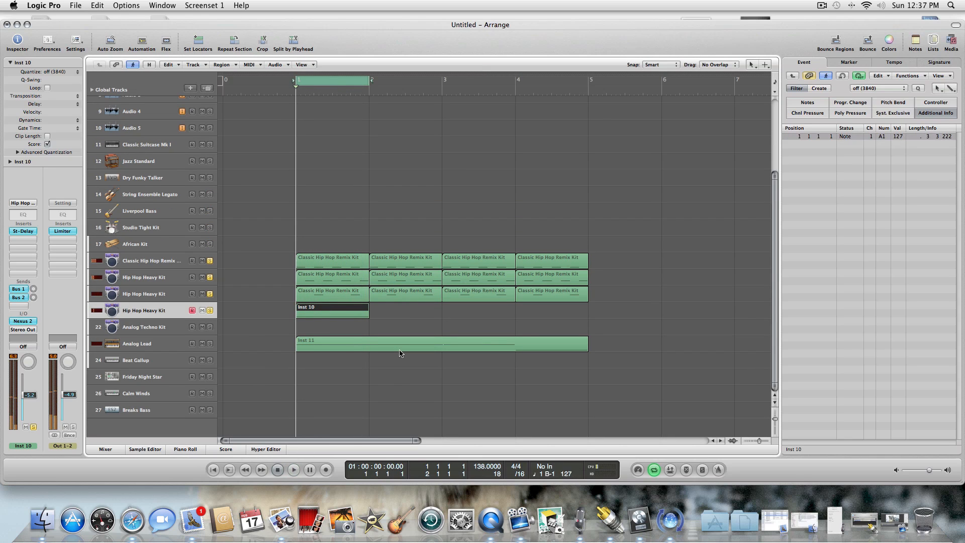
key(period)
key(period)
key(comma)
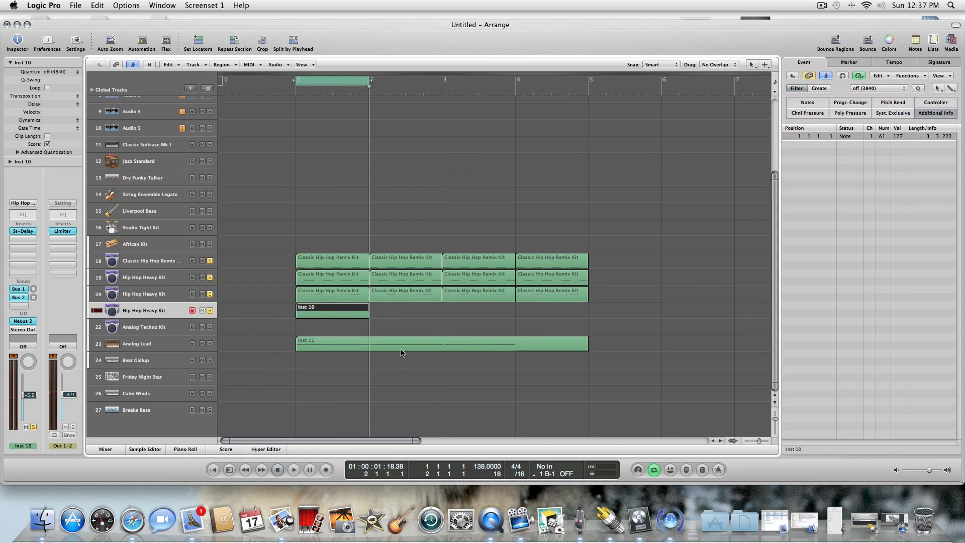
key(super+v)
key(super+v)
key(super+v)
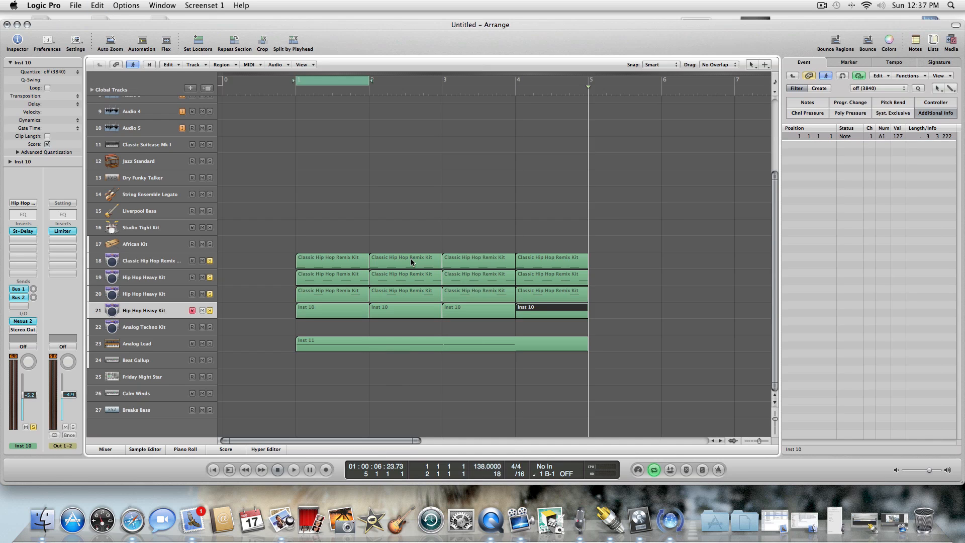
Extend the cycle range to bar 5 and play the four-bar loop from the beginning.
key(Return)
drag(370, 79, 590, 61)
key(space)
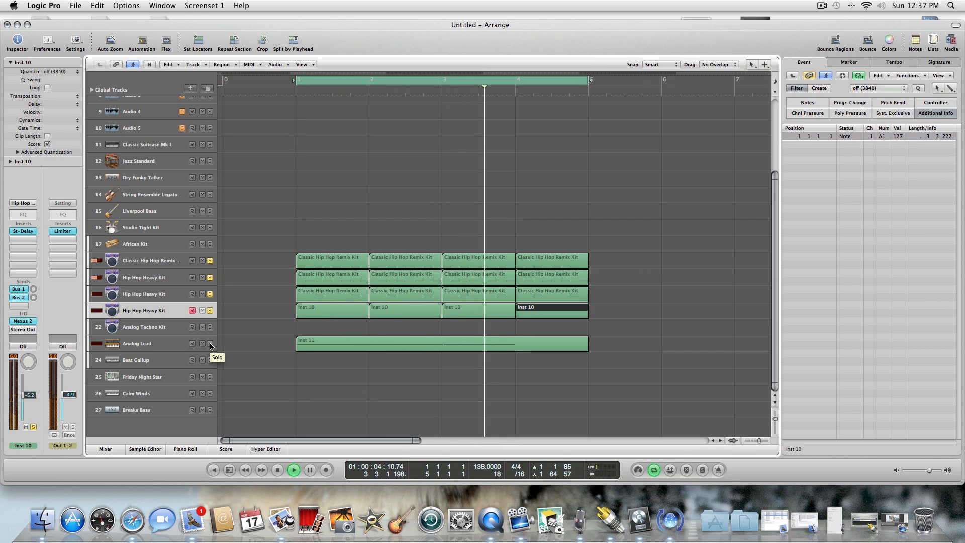
click(248, 287)
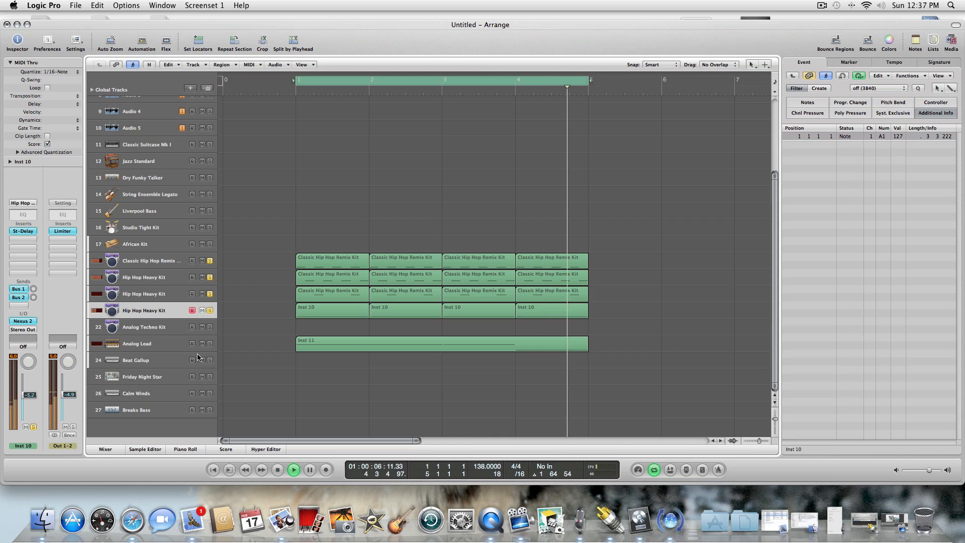
click(210, 343)
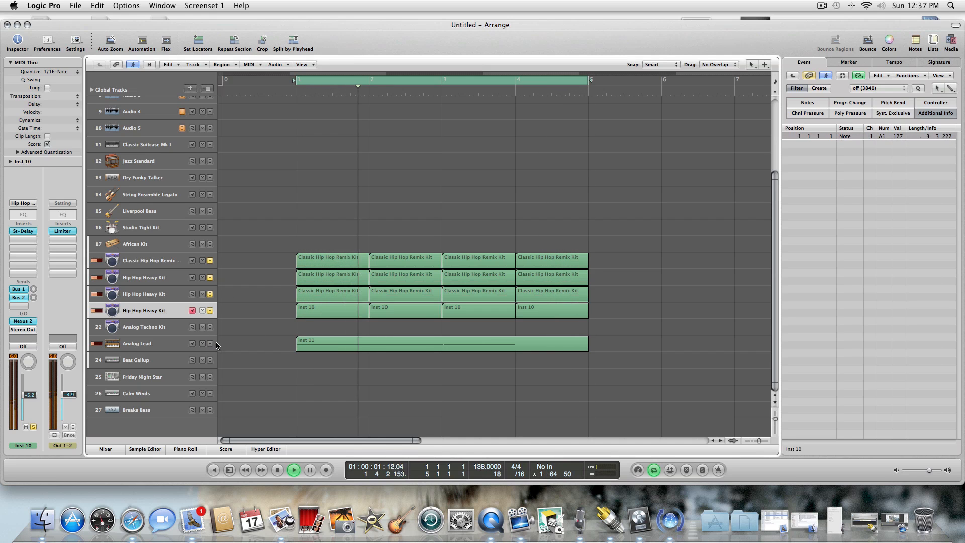
Erase the Inst 11 region from the Analog Lead track.
key(Escape)
click(372, 347)
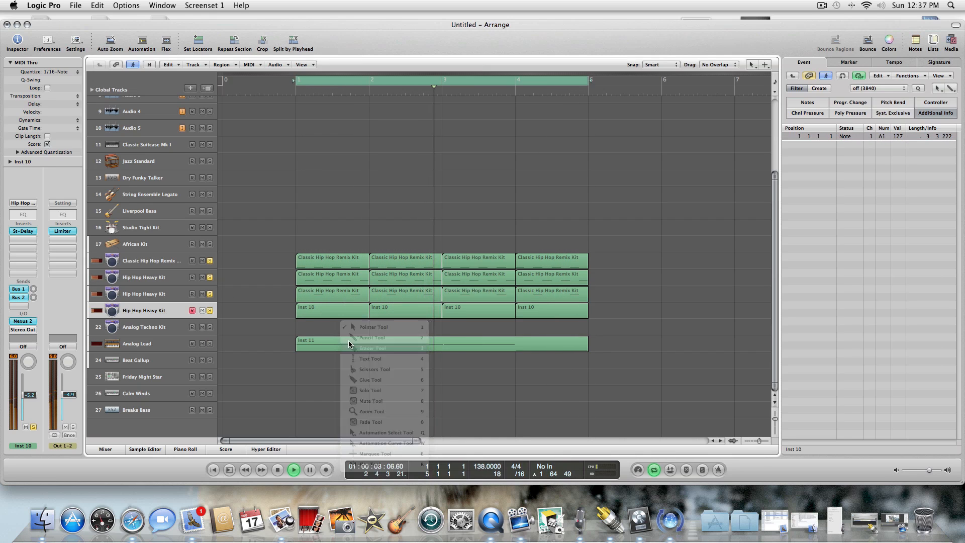
click(349, 340)
key(Escape)
click(346, 347)
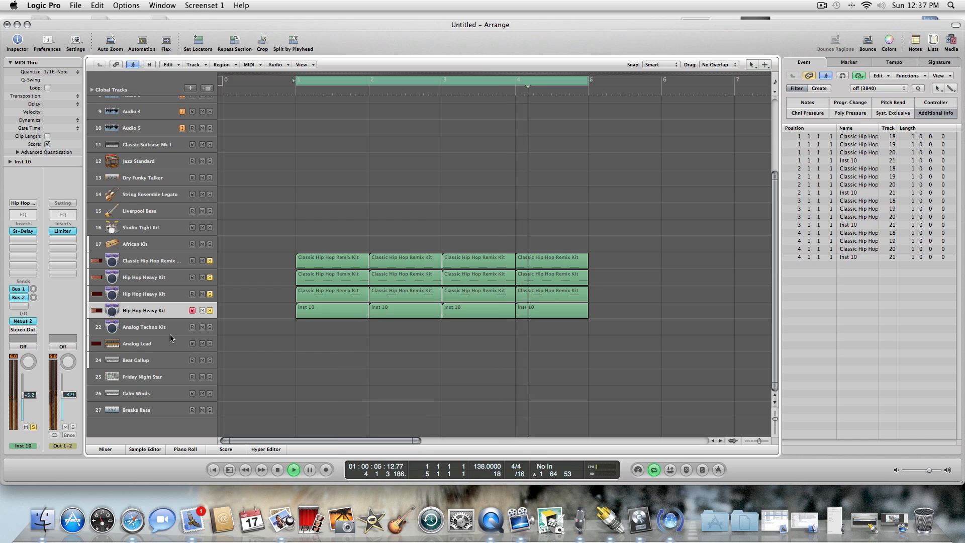
Stop playback, then select and solo the Analog Techno Kit track 22.
click(163, 344)
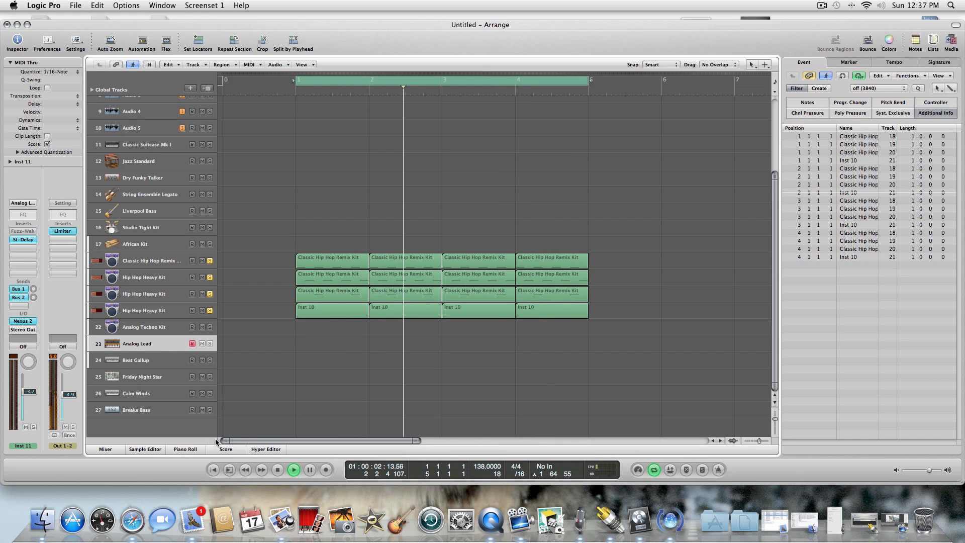
click(277, 469)
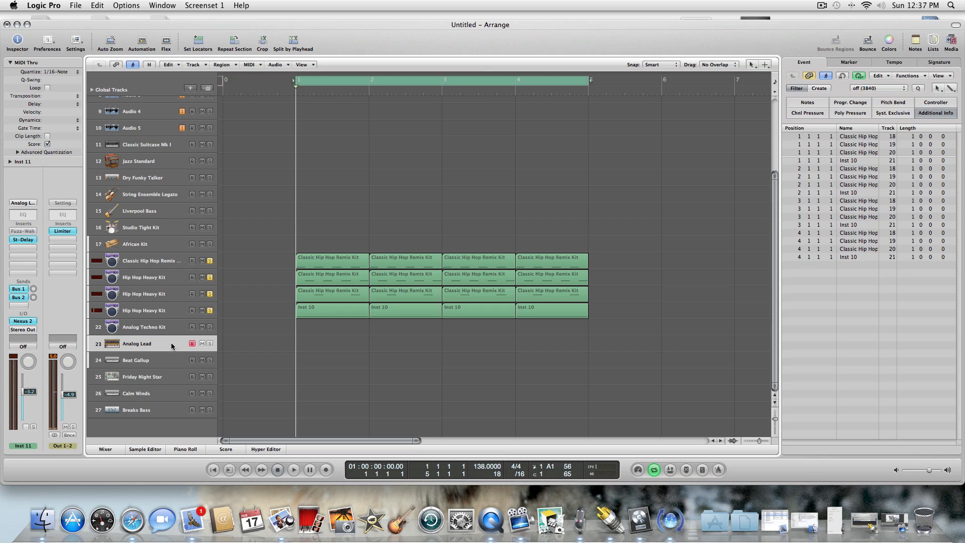
click(183, 327)
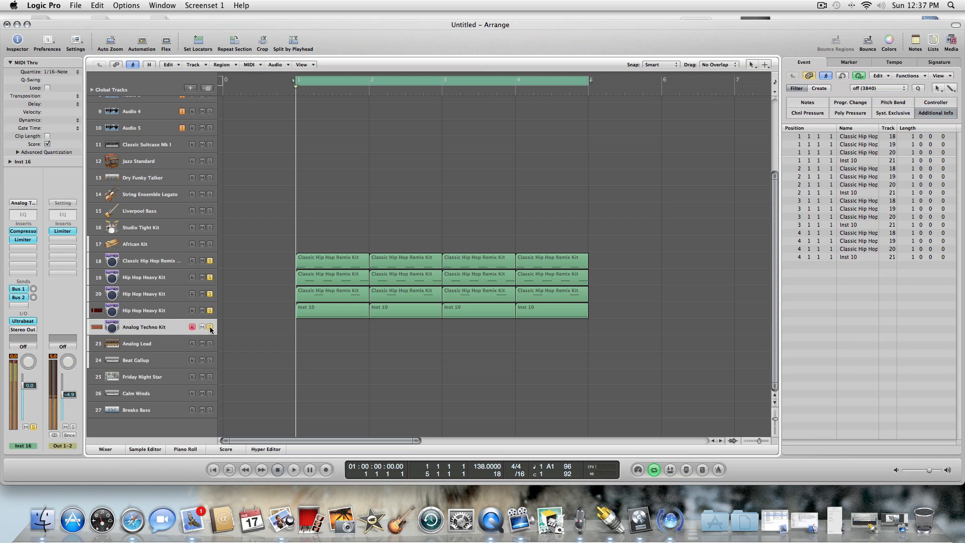
Remove the Compressor and Limiter inserts from the Inst 16 channel.
click(26, 234)
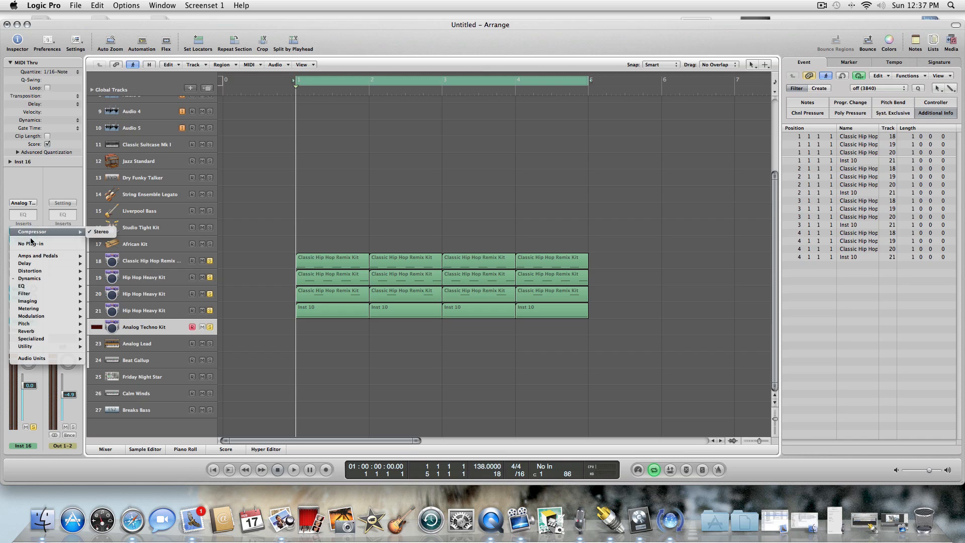
click(26, 242)
click(25, 240)
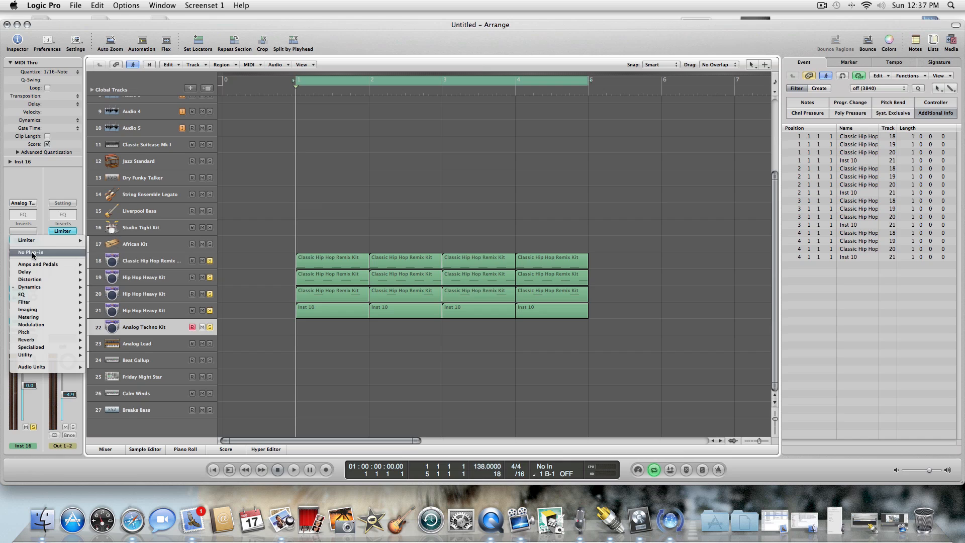
click(24, 252)
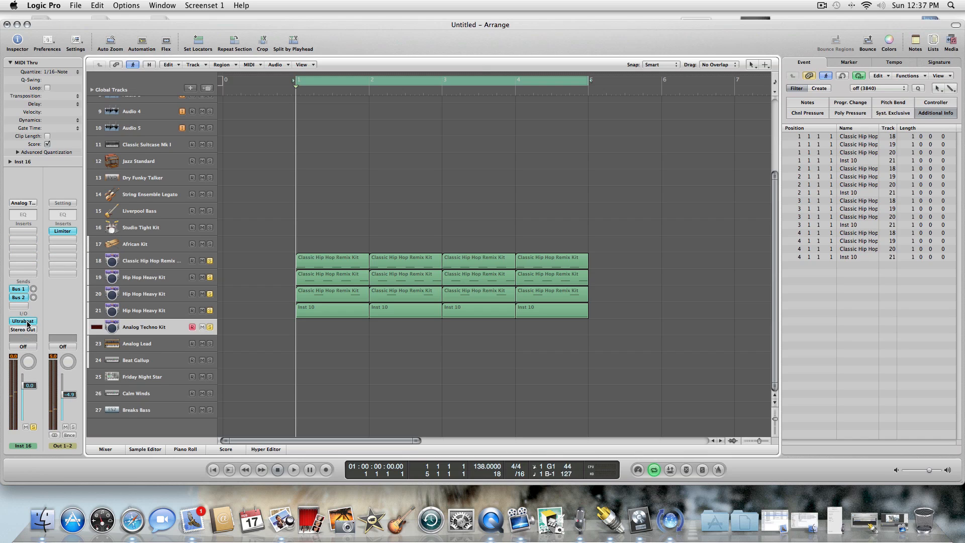
Add a new track with duplicate settings of the Classic Hip Hop Remix Kit track 18 and deselect all regions.
click(163, 265)
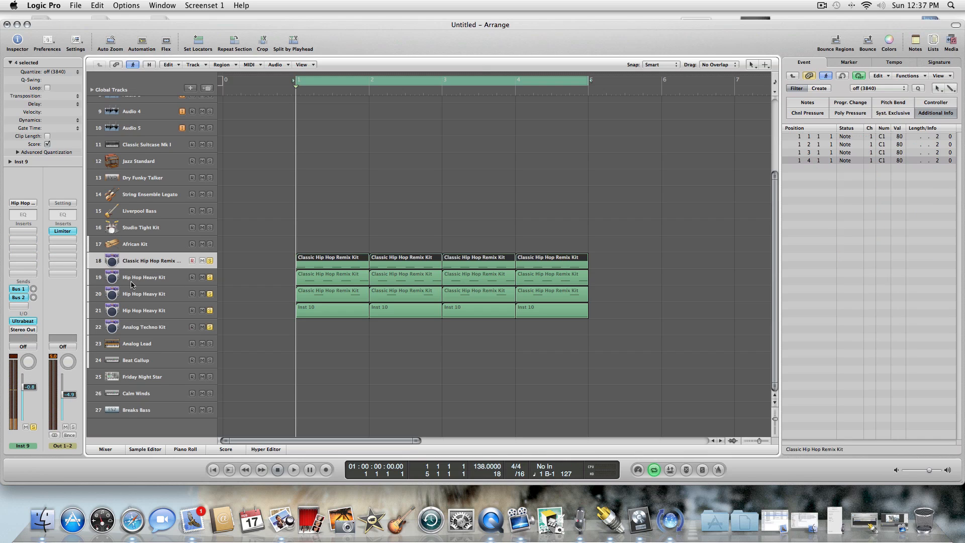
click(209, 88)
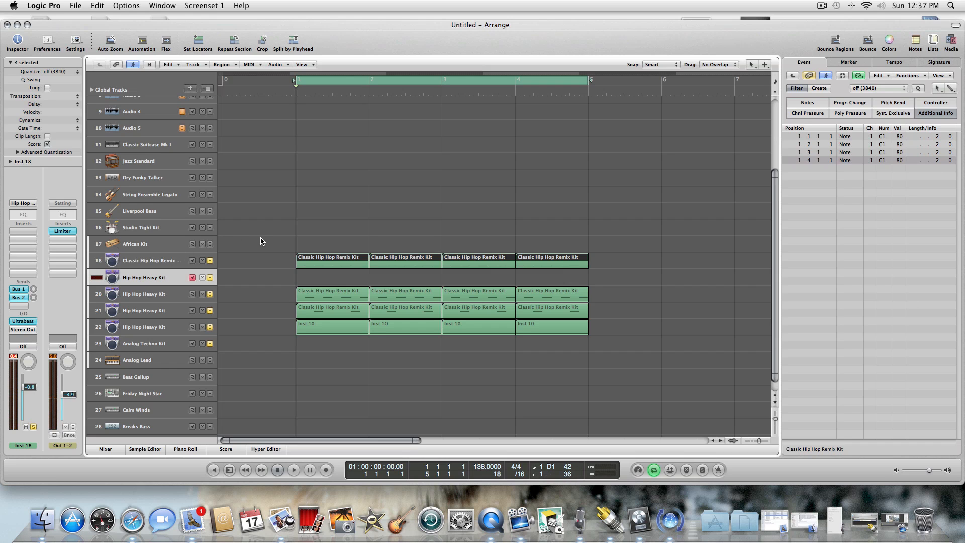
click(333, 233)
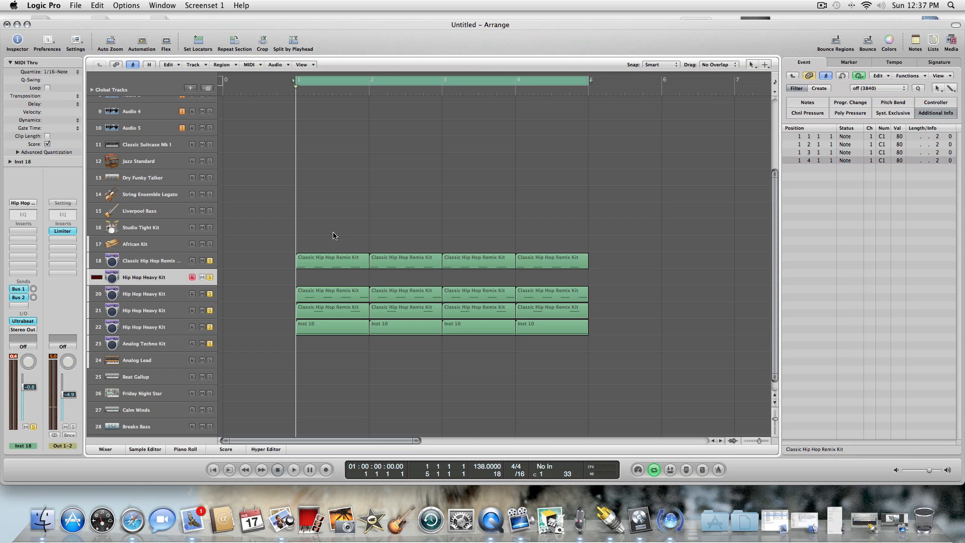
Open the Inst 18 Ultrabeat and start loading a new sample into its Analog Rim voice.
click(20, 321)
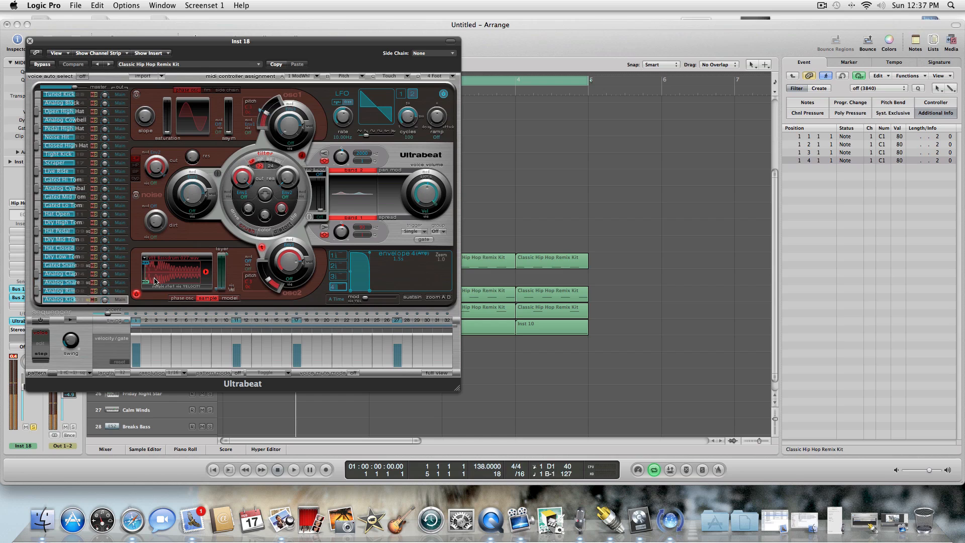
click(76, 292)
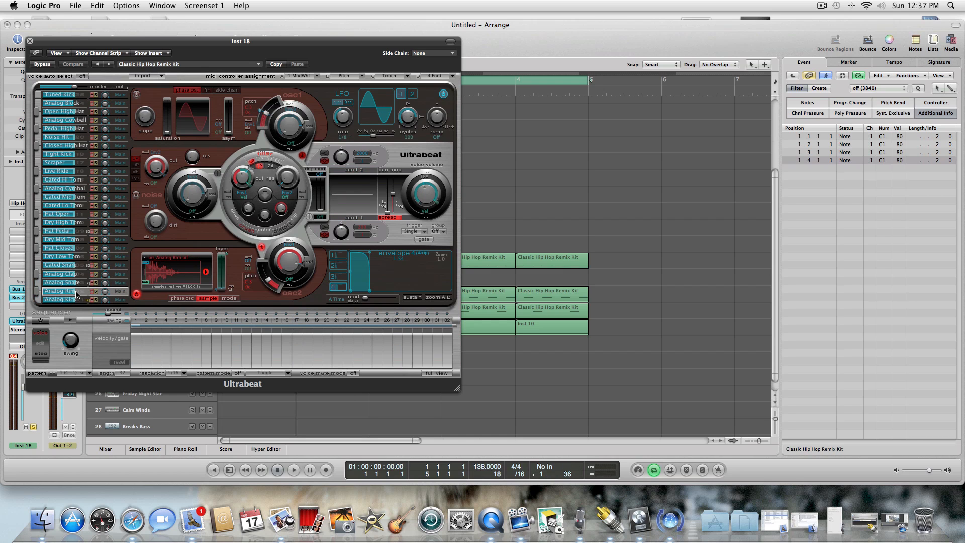
click(144, 260)
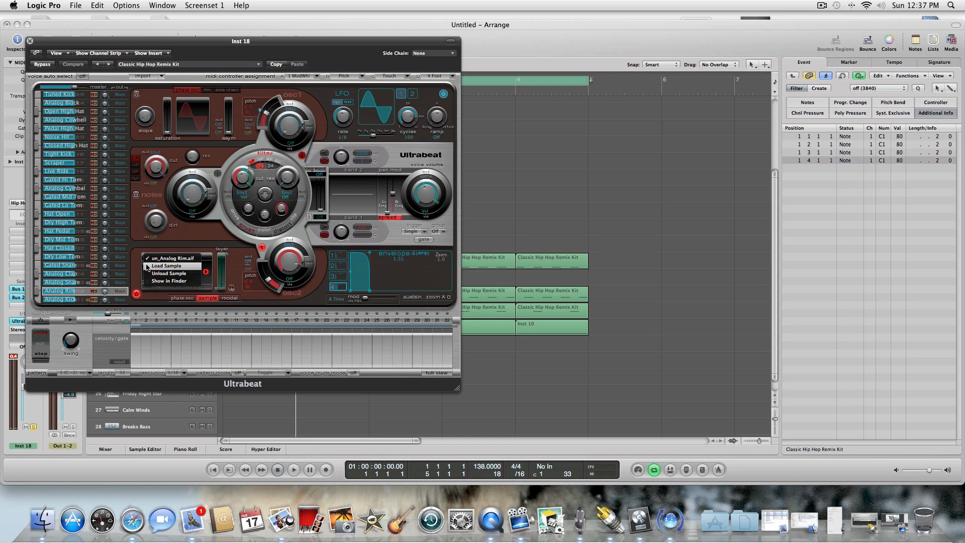
click(166, 266)
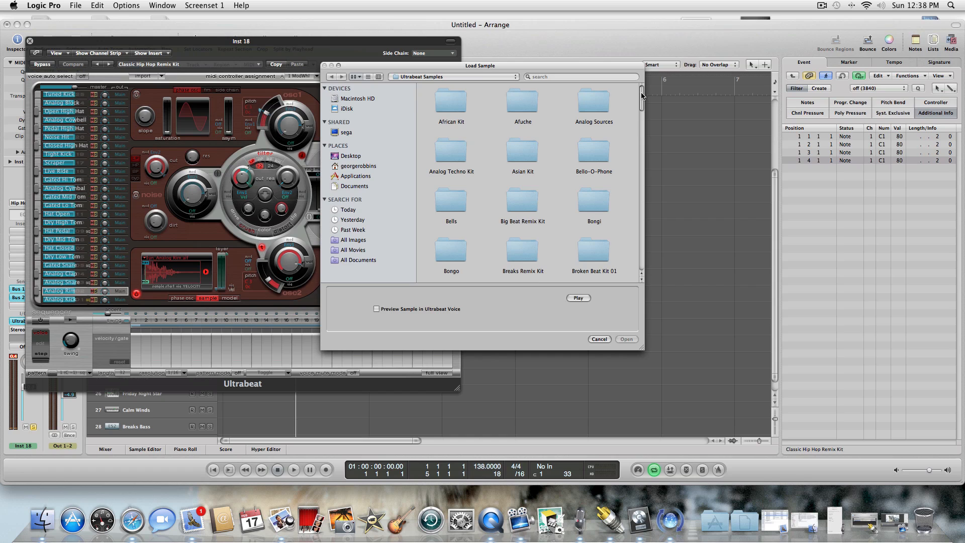
Browse to the VEE Open Hi Hat sample folder on the Desktop.
drag(642, 96, 639, 140)
click(363, 158)
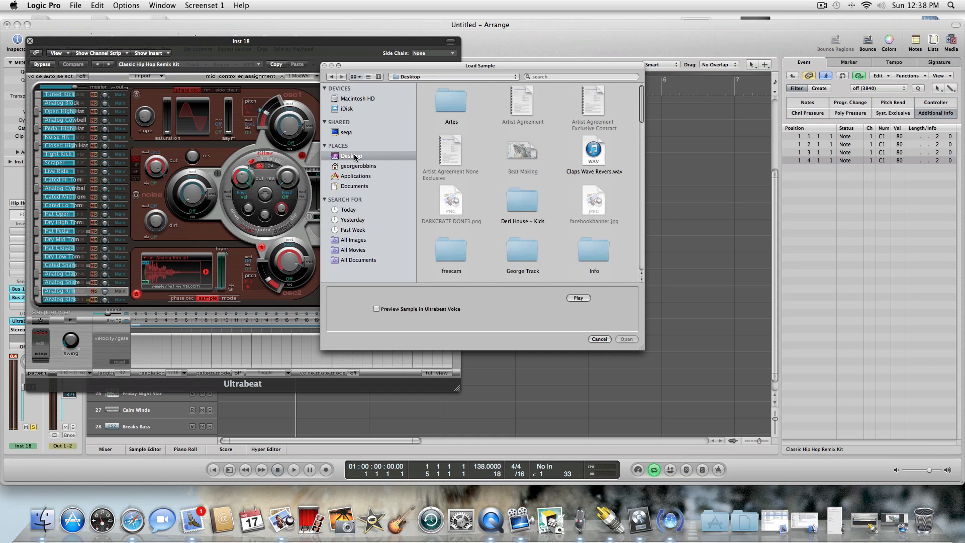
drag(640, 107, 642, 193)
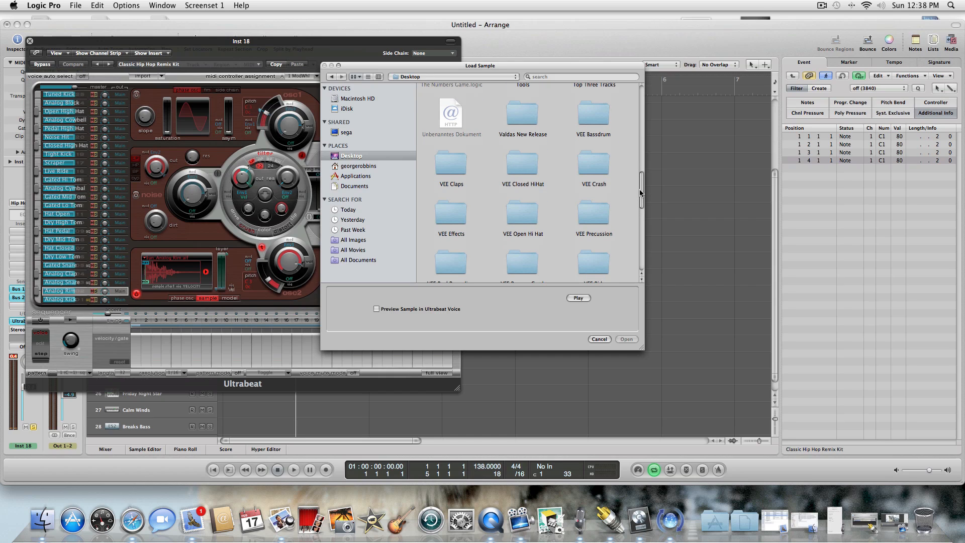
double_click(533, 205)
Audition the open hi-hat samples one after another, from VEE Open Hihat 001.wav through VEE Open Hihat 045.wav.
click(533, 113)
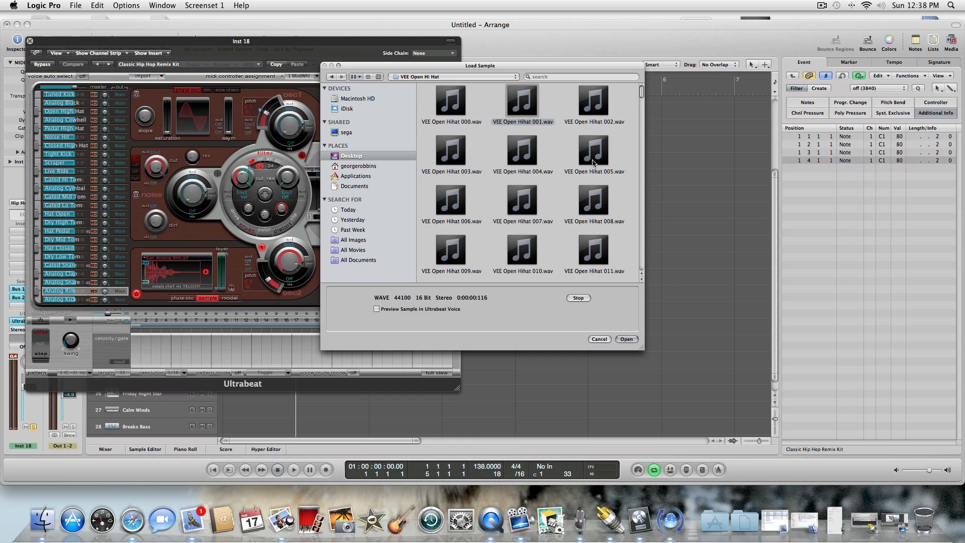
key(Right)
key(Down)
key(Left)
key(Left)
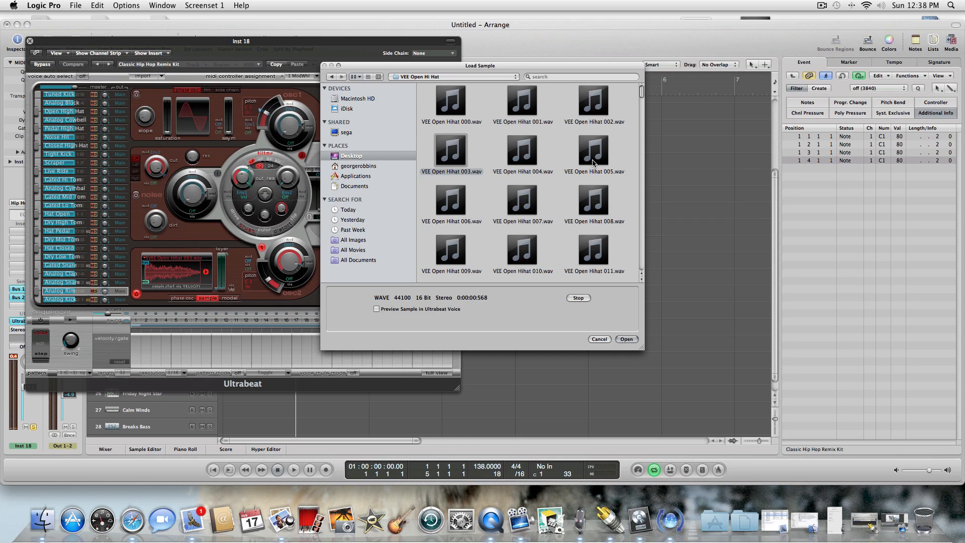
key(Down)
key(Right)
key(Right)
key(Down)
key(Left)
key(Left)
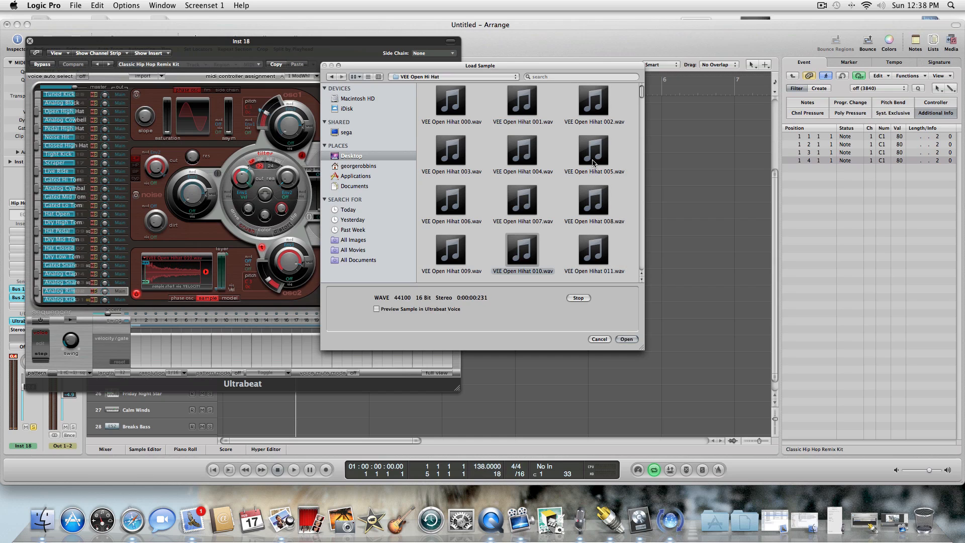
key(Down)
key(Right)
key(Right)
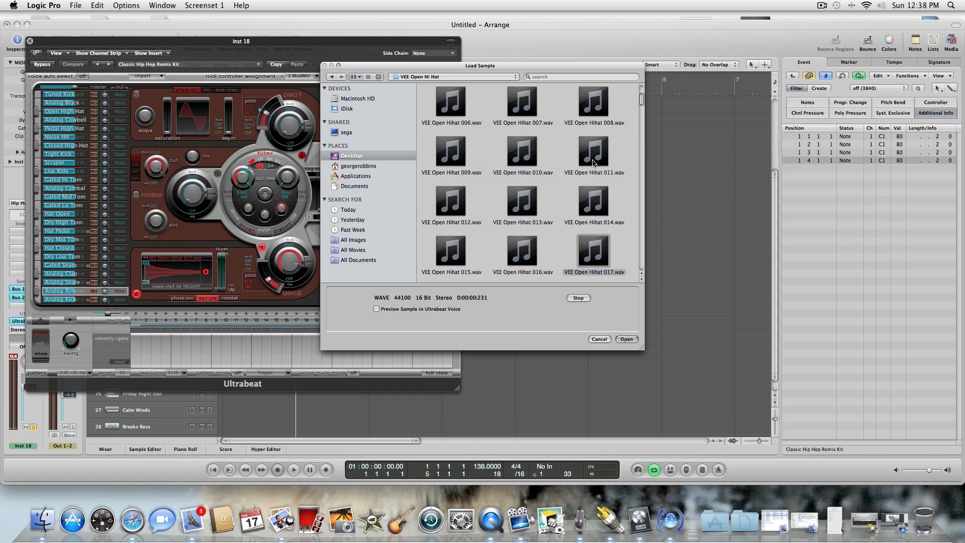
key(Down)
key(Left)
key(Up)
key(Left)
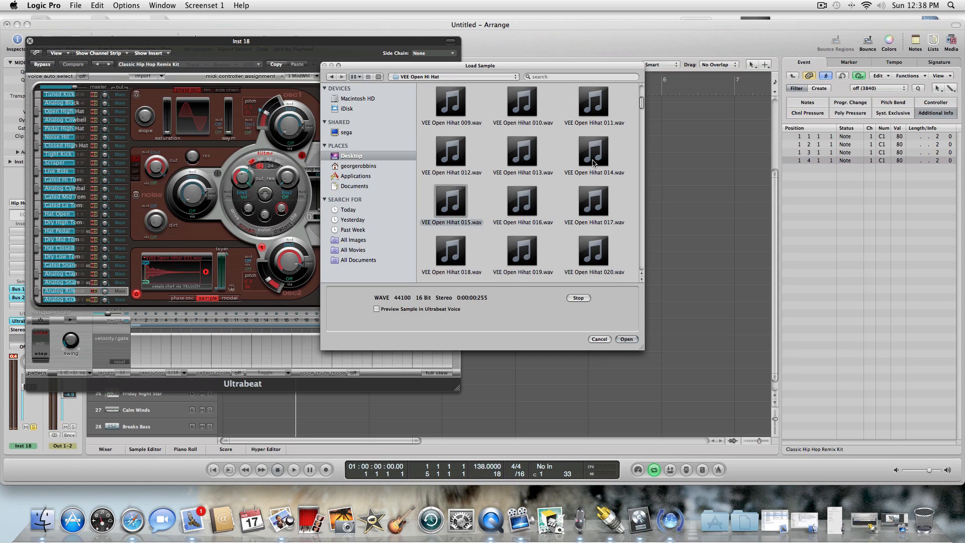
key(Down)
key(Down)
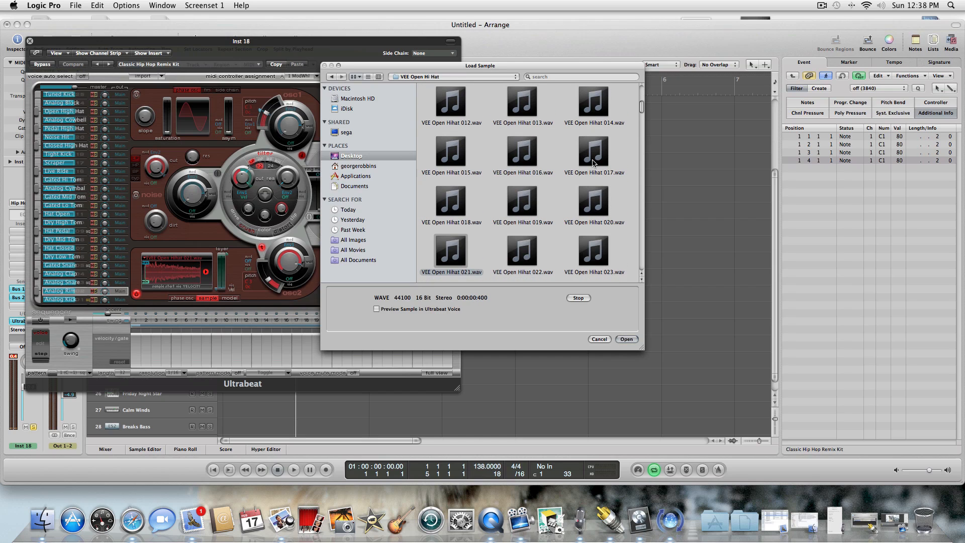
key(Right)
key(Right)
key(Right)
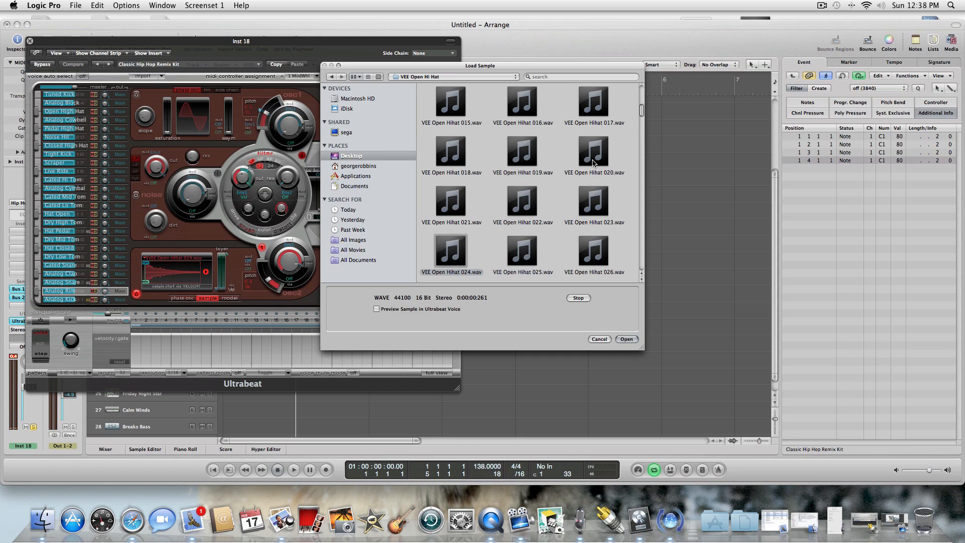
key(Right)
key(Right)
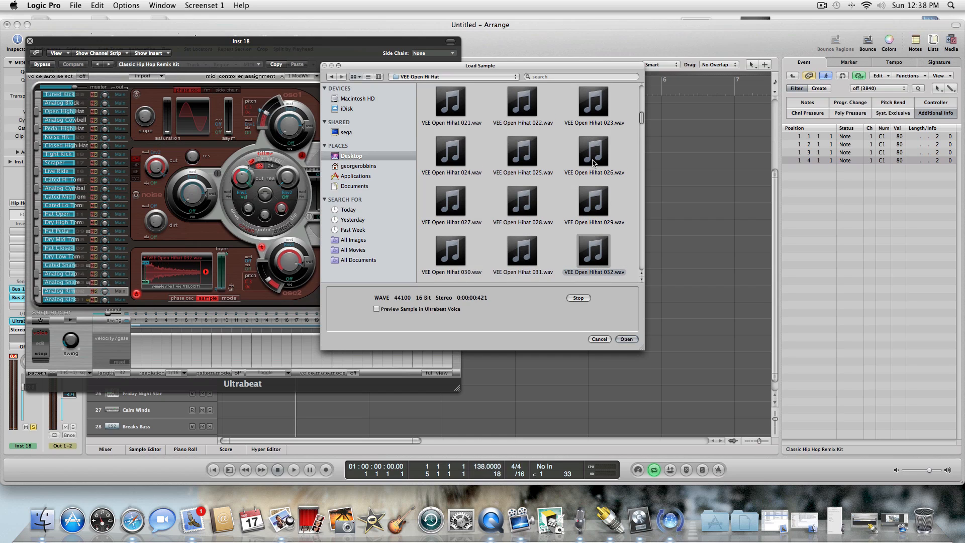
key(Right)
key(Right)
key(Right)
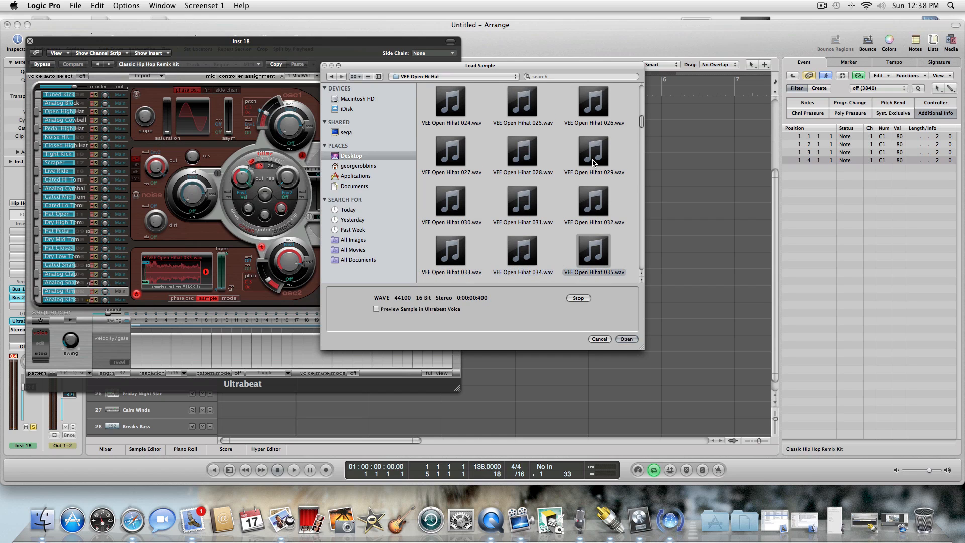
key(Left)
key(Left)
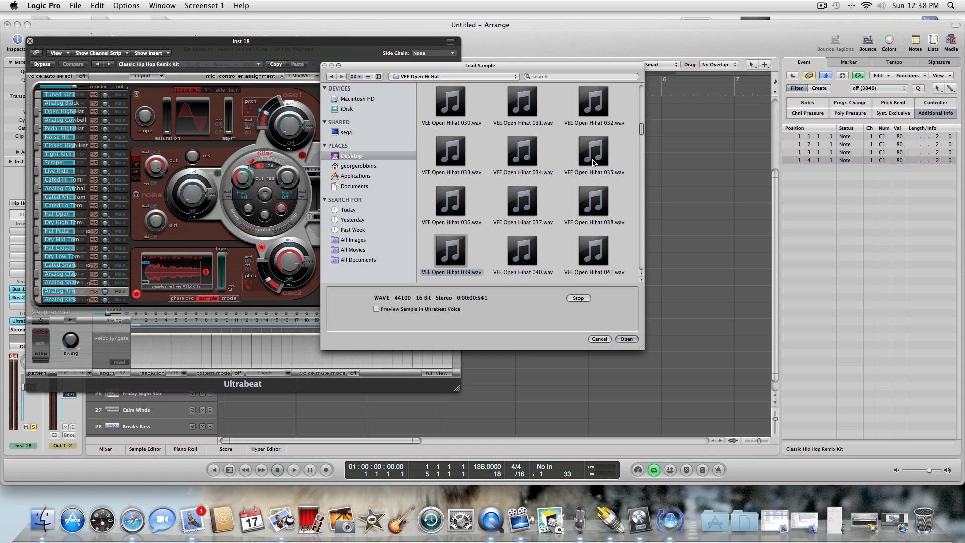
scroll(593, 162, down, 2)
key(Down)
key(Right)
key(Right)
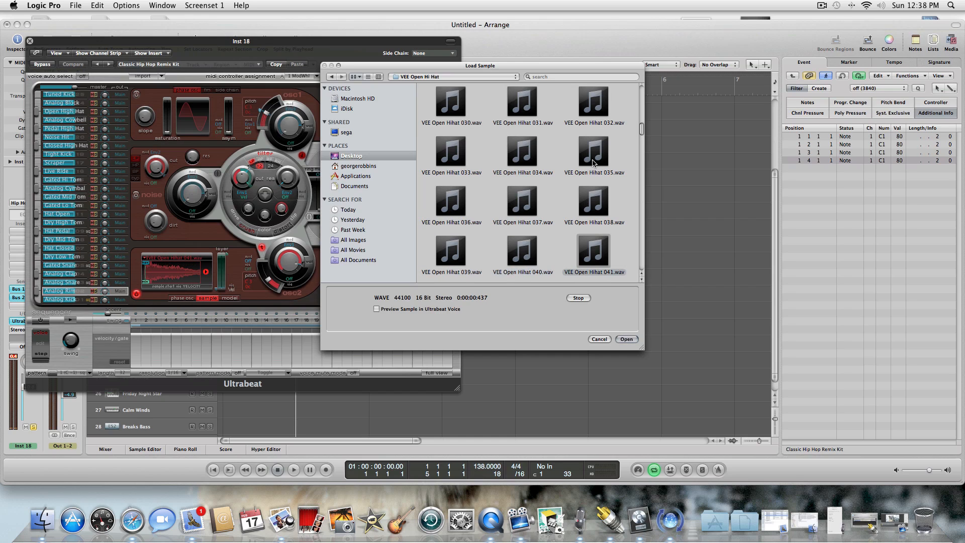
key(Down)
key(Left)
key(Left)
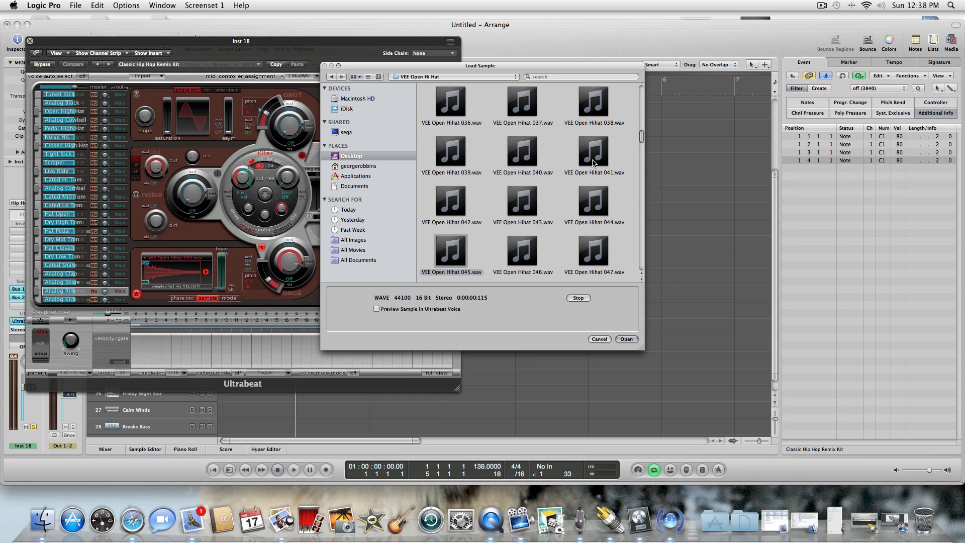
Load VEE Open Hihat 042.wav into the Analog Rim voice and close Ultrabeat.
key(Up)
key(Right)
key(Left)
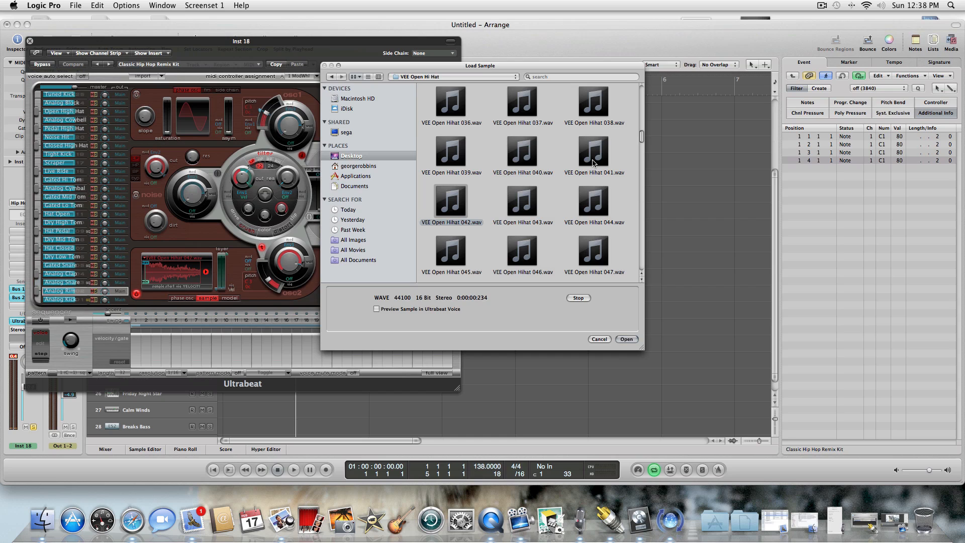
click(627, 339)
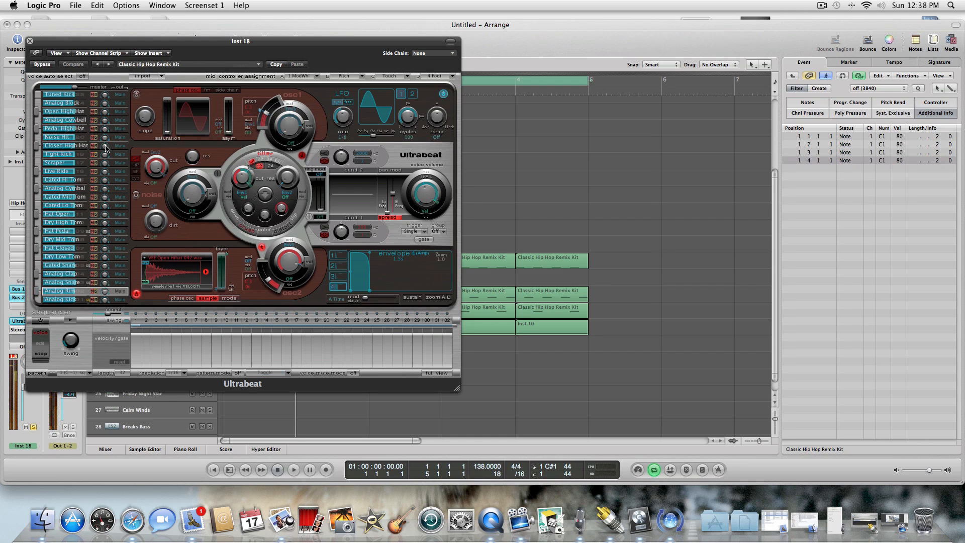
click(30, 41)
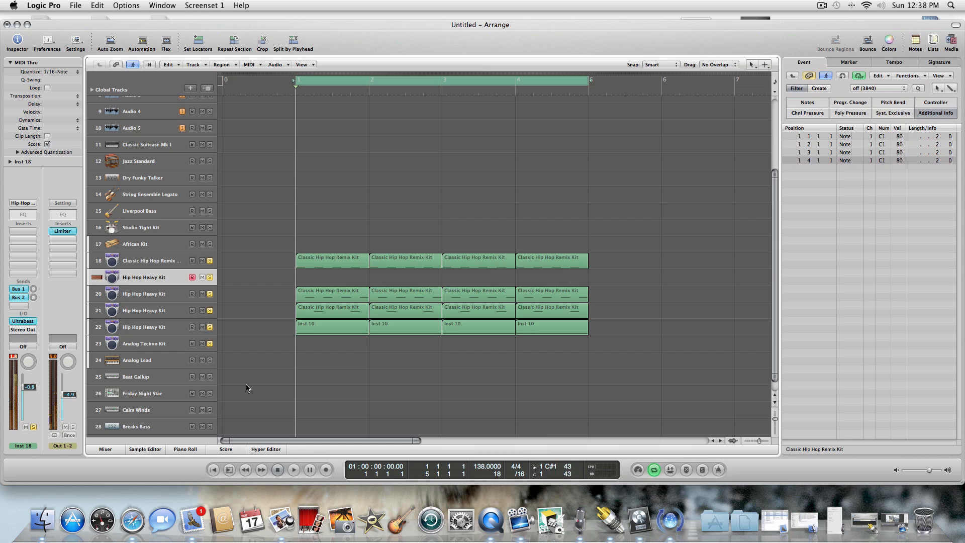
Record a four-bar open hi-hat part on the Hip Hop Heavy Kit track 19, keeping its quantize at 1/16-Note.
click(294, 470)
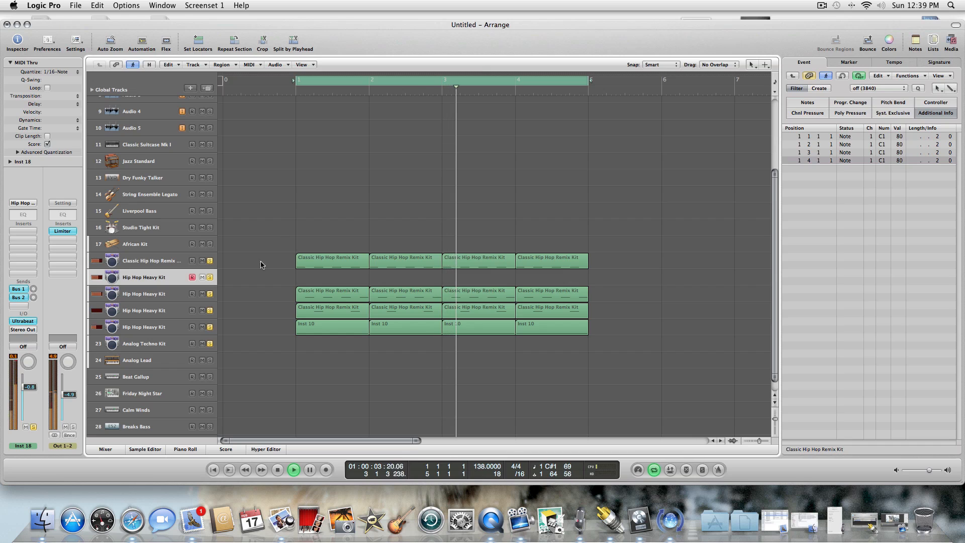
key(Escape)
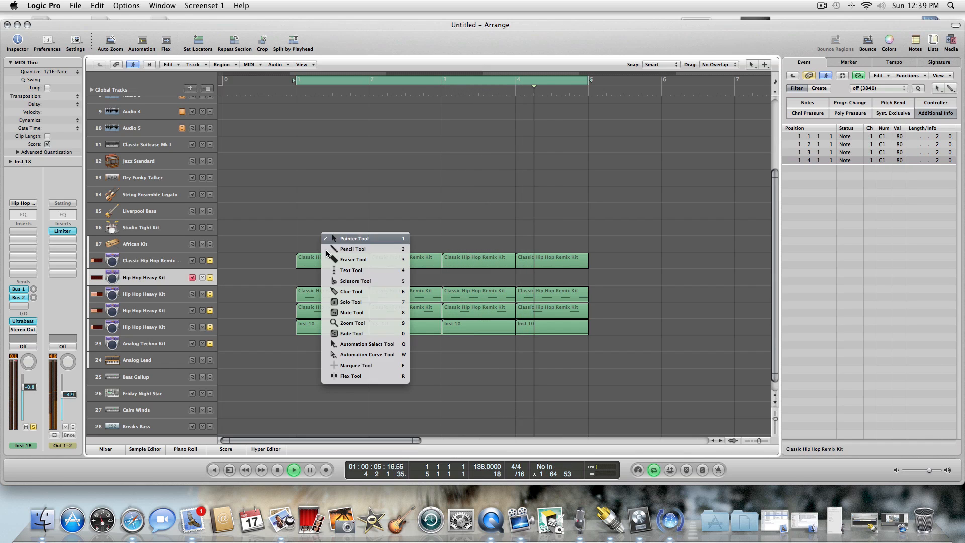
key(Escape)
click(279, 469)
click(326, 469)
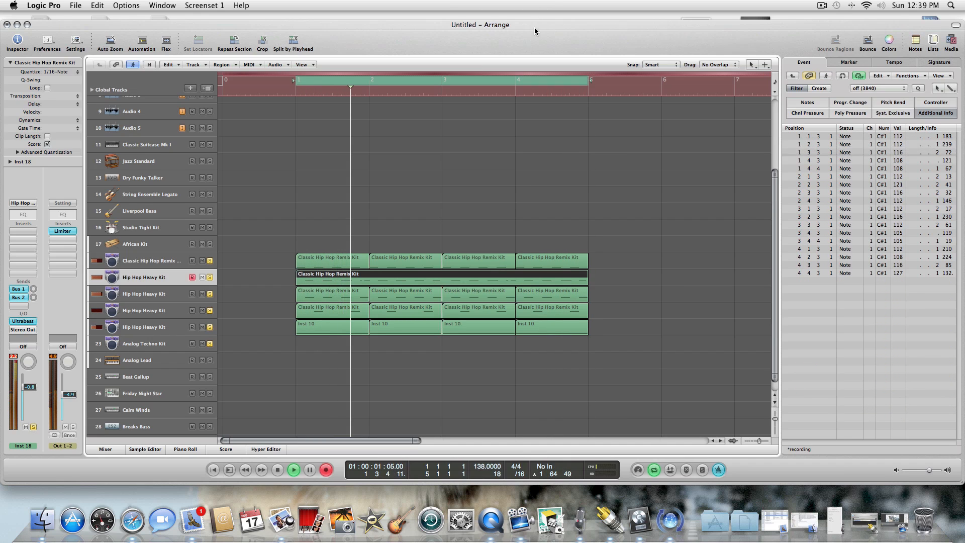
key(space)
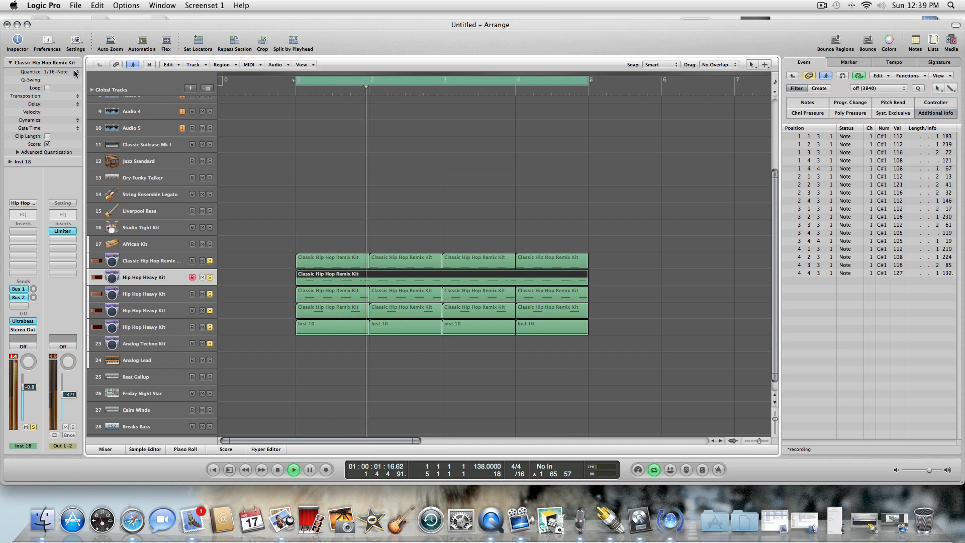
click(74, 71)
click(73, 71)
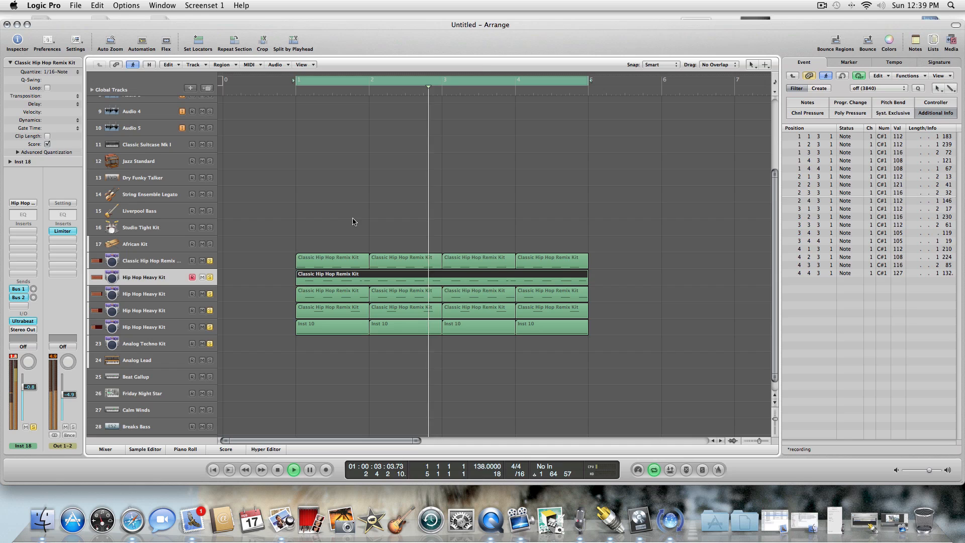
Open the recorded hi-hat region in the Piano Roll, stop playback, select all its notes and set their velocity to 88.
double_click(353, 283)
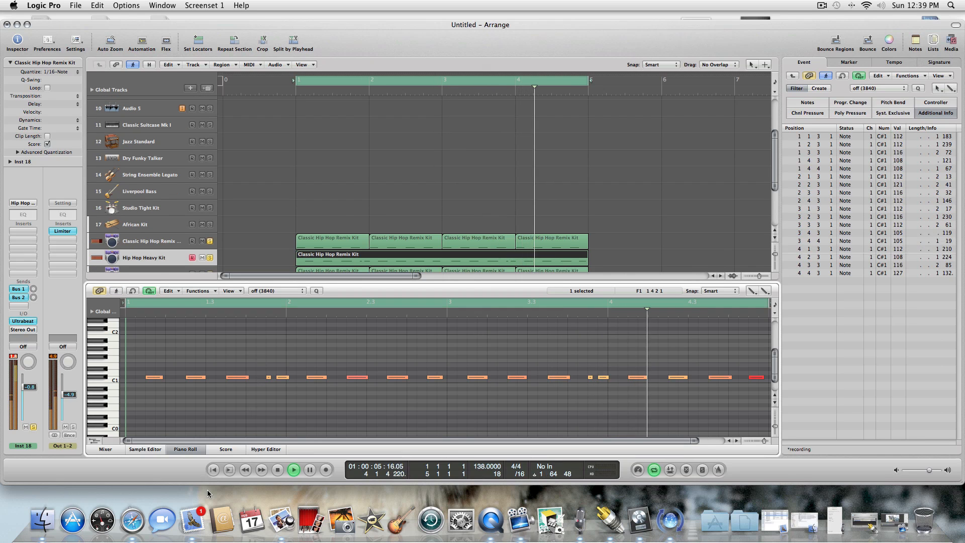
double_click(279, 470)
key(Escape)
key(Escape)
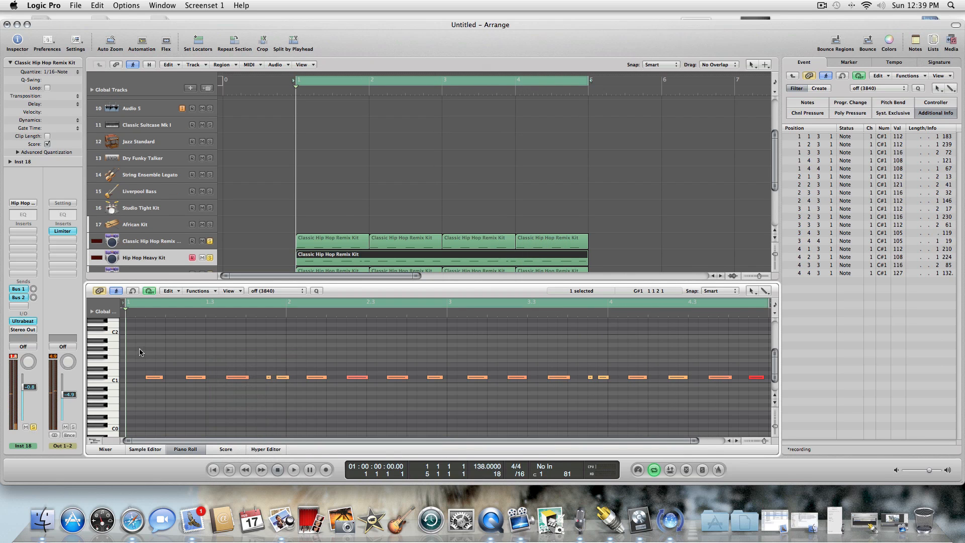
mouse_move(138, 348)
mouse_down()
mouse_move(393, 421)
mouse_move(890, 382)
mouse_move(741, 400)
mouse_up()
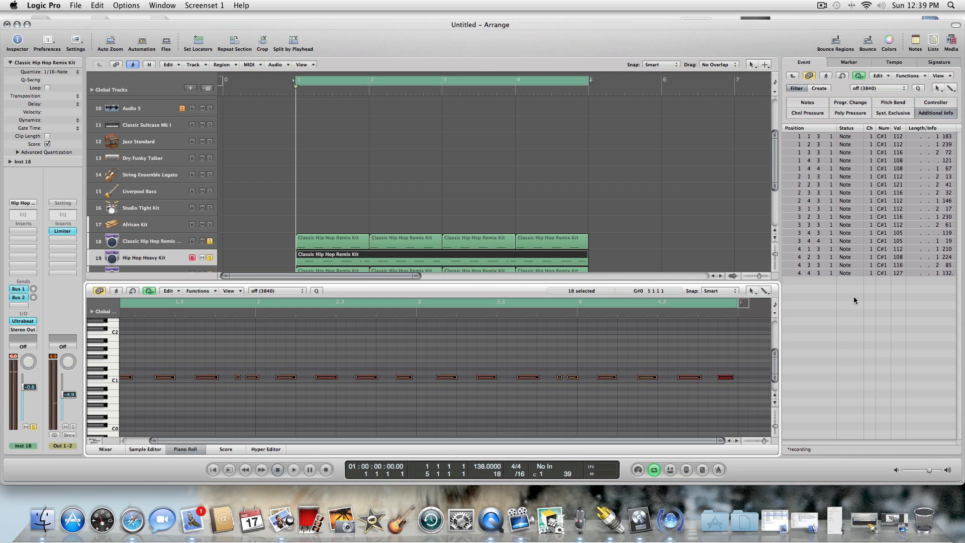
click(900, 137)
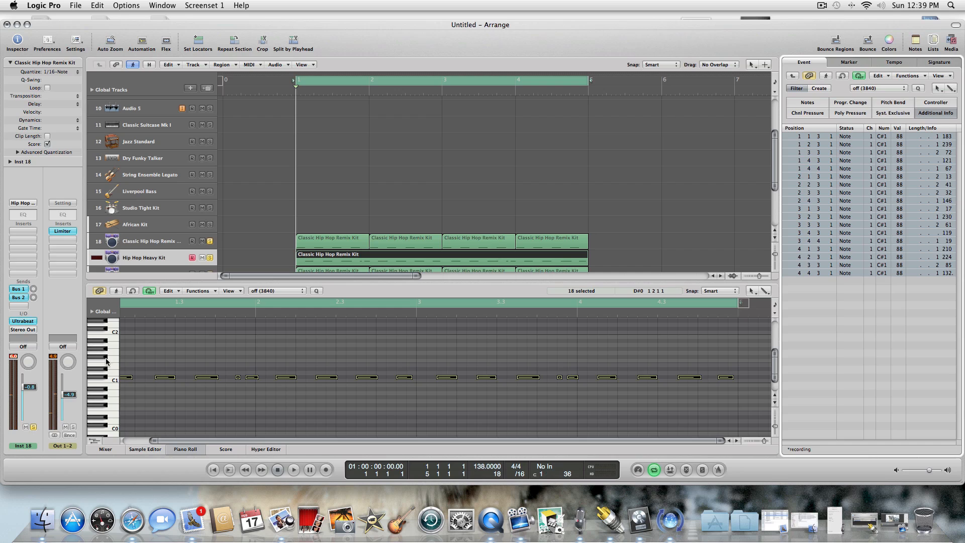
Shorten all the selected hi-hat notes to a length of 143 ticks and play the beat back.
drag(130, 376, 122, 377)
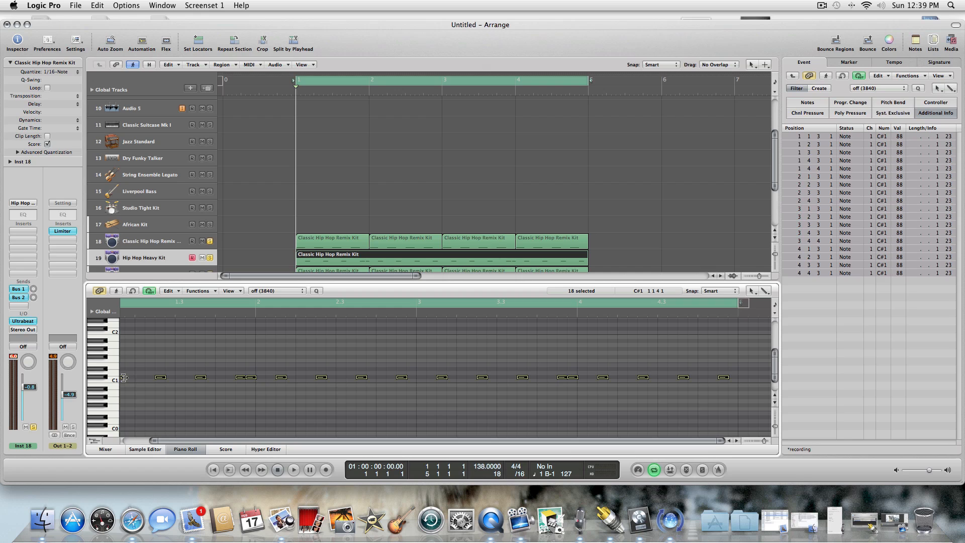
drag(123, 377, 120, 377)
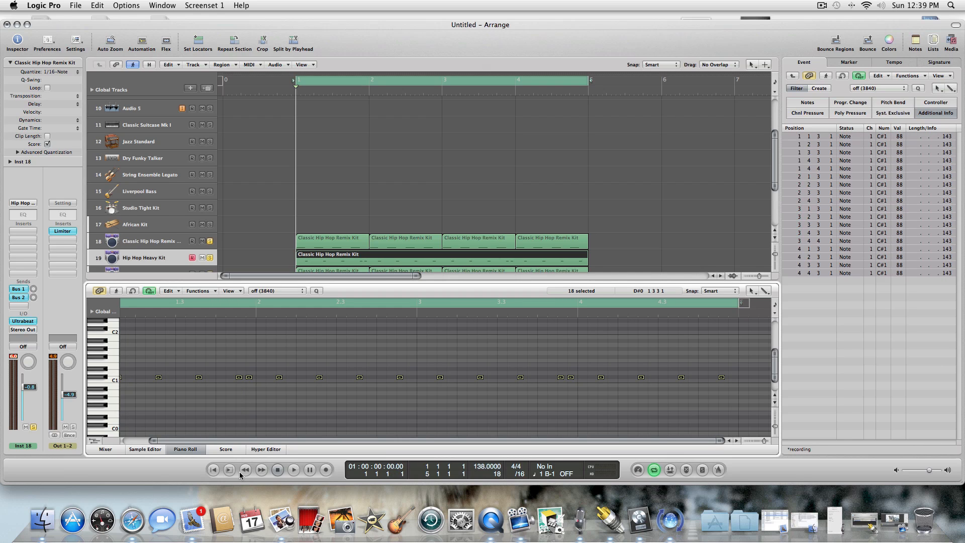
click(294, 469)
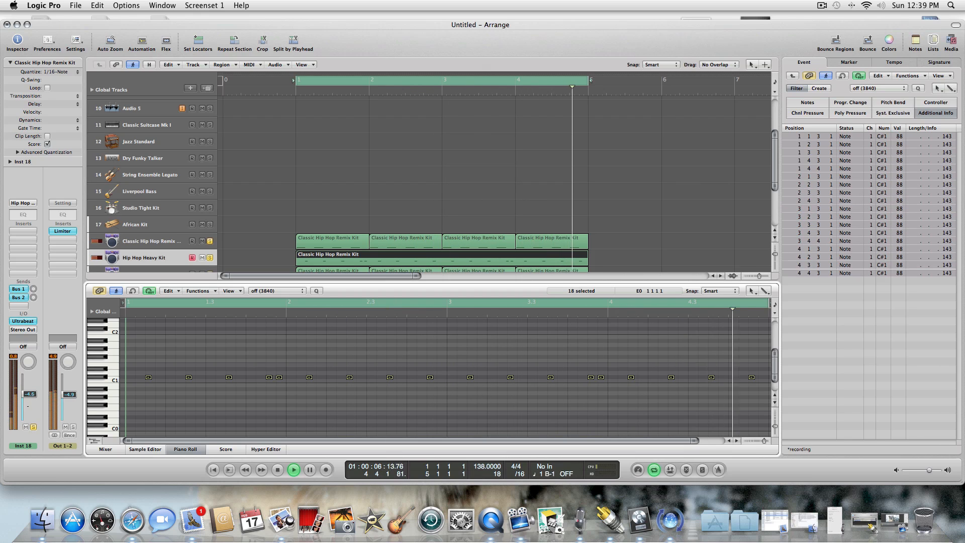
Close the Piano Roll and turn off solo on every soloed track from 18 through 23.
click(189, 449)
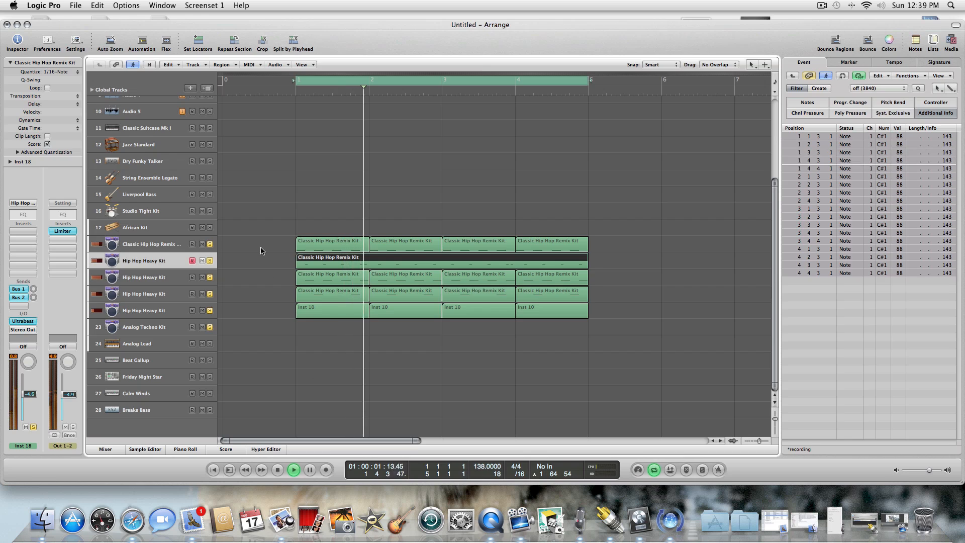
click(210, 260)
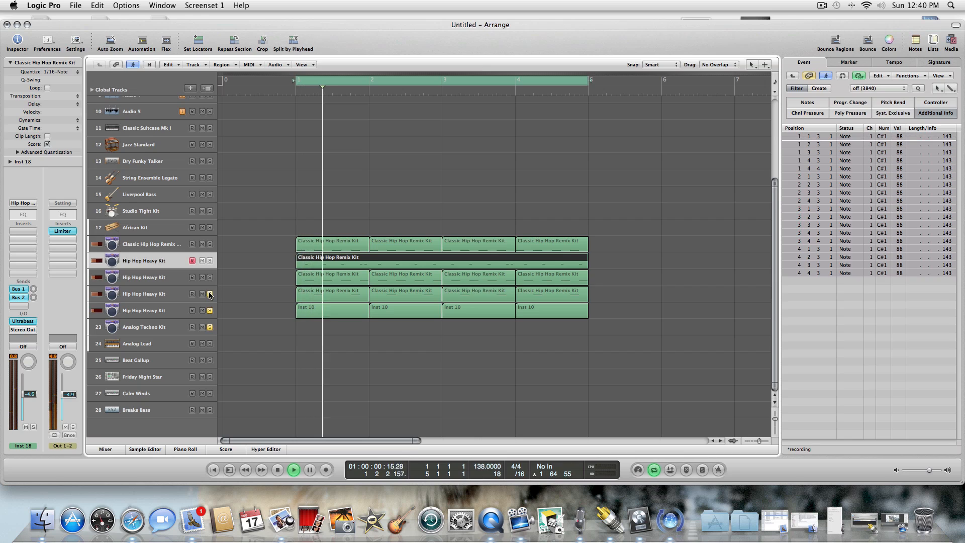
click(209, 310)
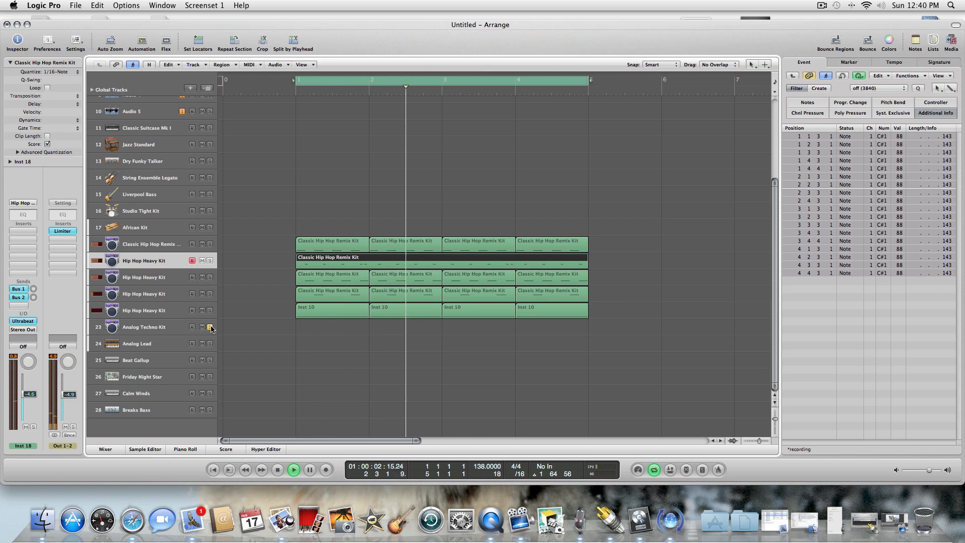
click(210, 327)
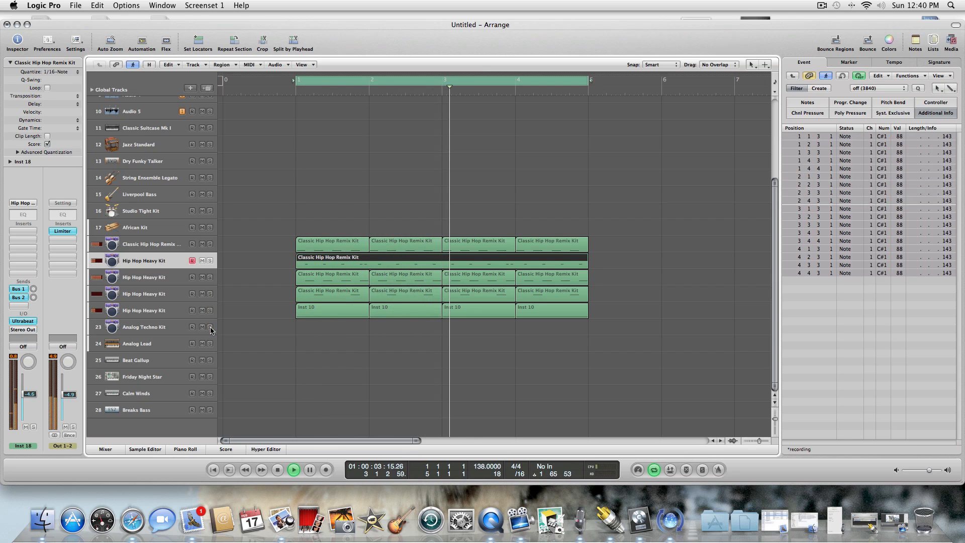
Solo the five tracks holding regions, from Classic Hip Hop Remix Kit on track 18 through Hip Hop Heavy Kit on track 22.
click(210, 244)
click(209, 261)
click(210, 277)
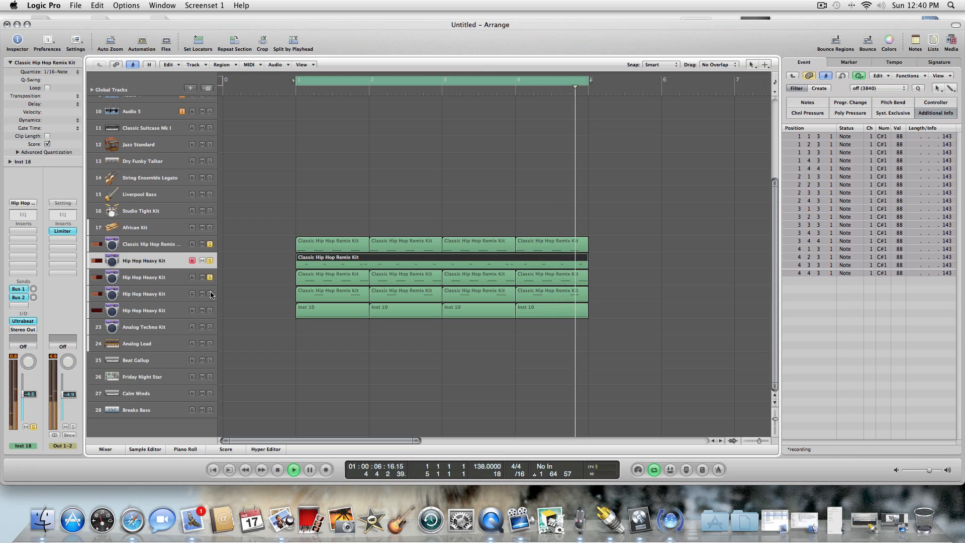
click(210, 294)
click(209, 310)
During playback, open Nexus 2 on bass track 22, set its filter envelope modulation to -102 and adjust the filter attack and decay.
click(181, 310)
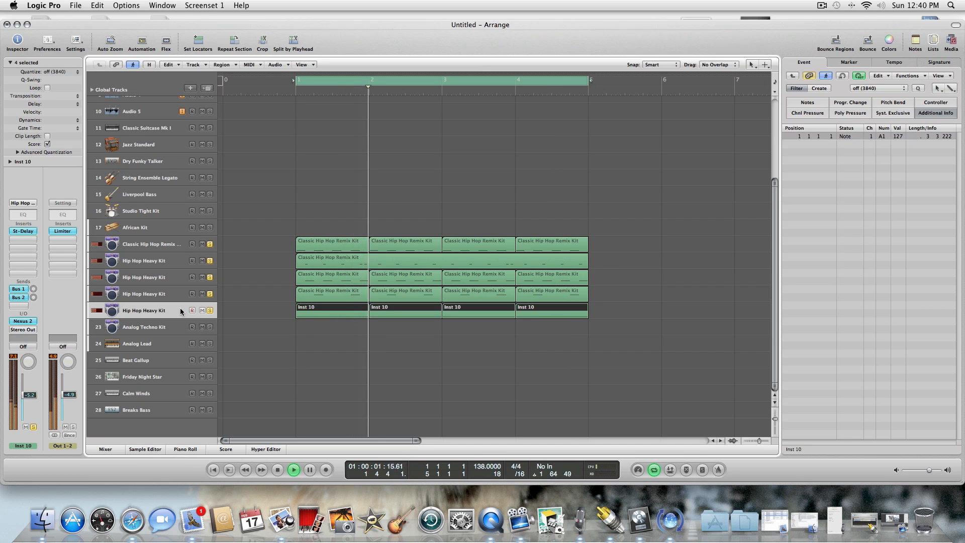
click(278, 470)
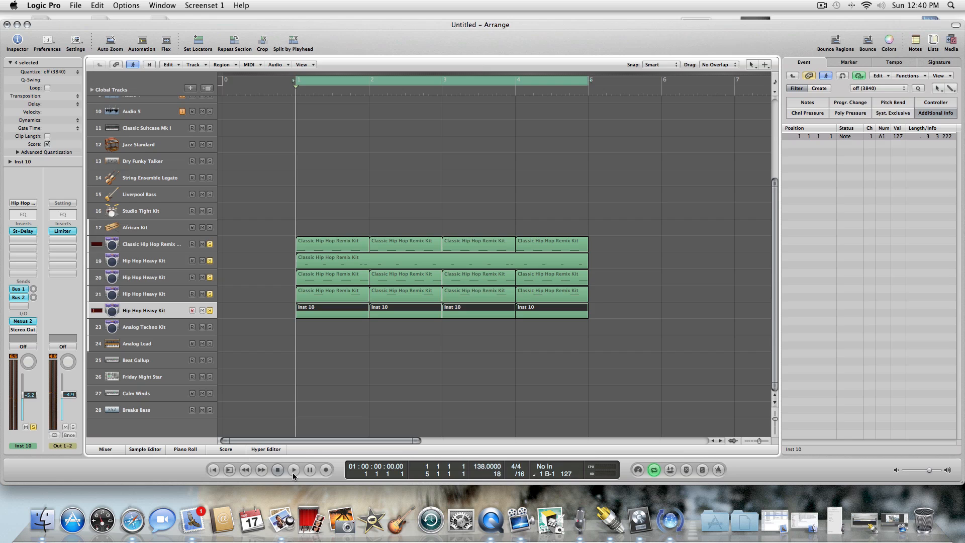
click(293, 469)
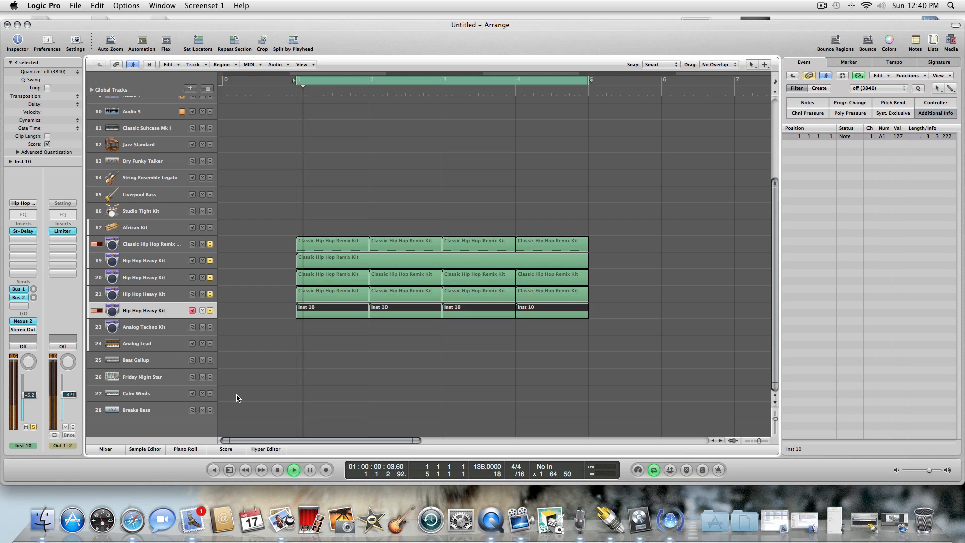
click(28, 325)
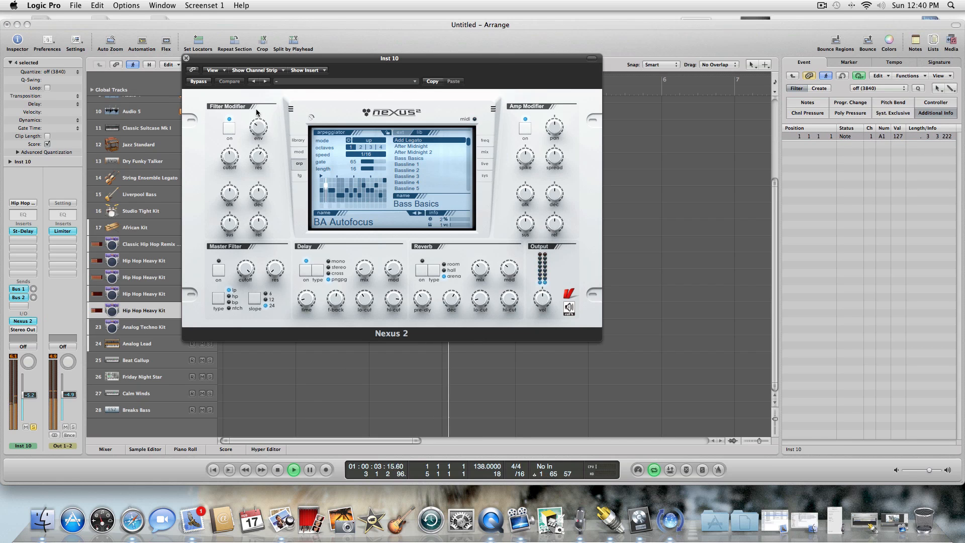
drag(257, 124, 256, 134)
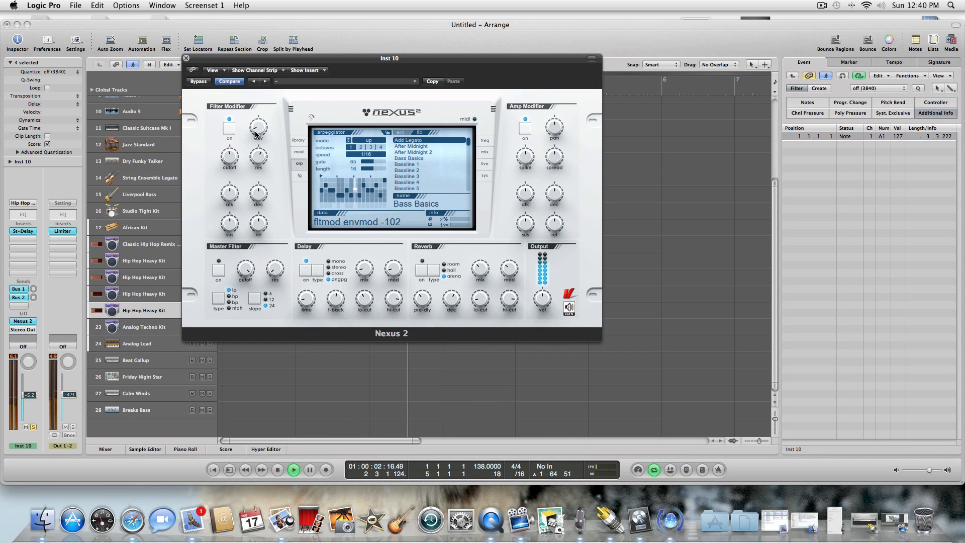
click(228, 199)
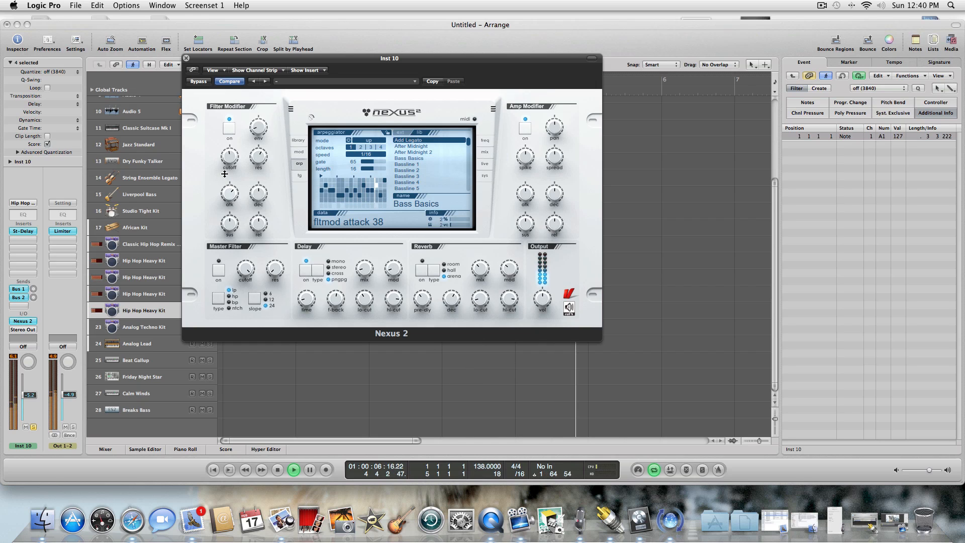
drag(224, 173, 224, 161)
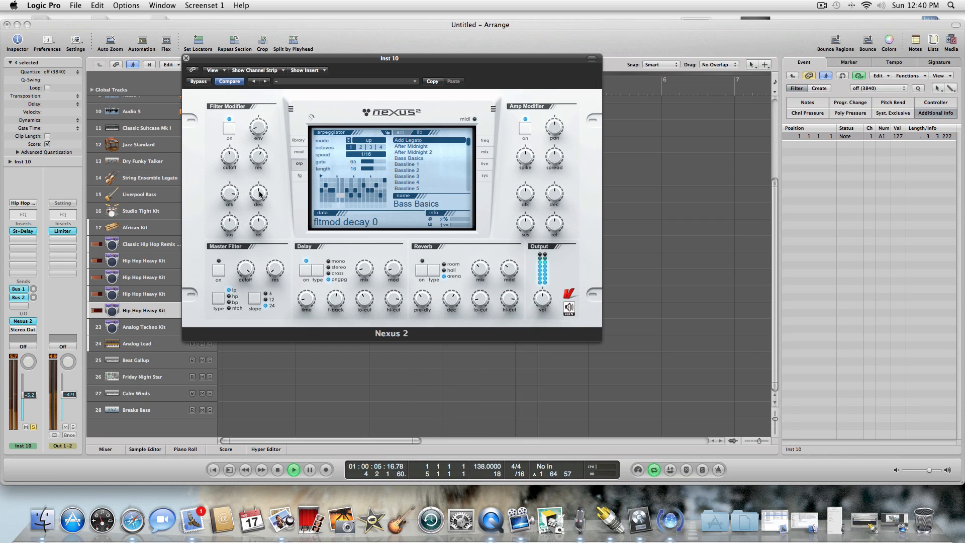
drag(260, 209, 261, 223)
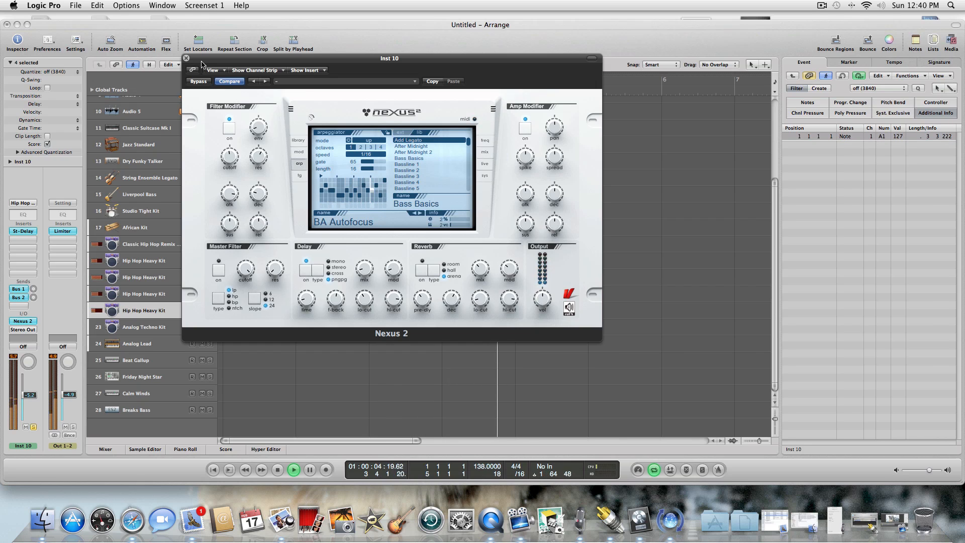
Close the bass track's Nexus 2 window, lower the track's volume to -6.4 dB and stop playback.
click(186, 58)
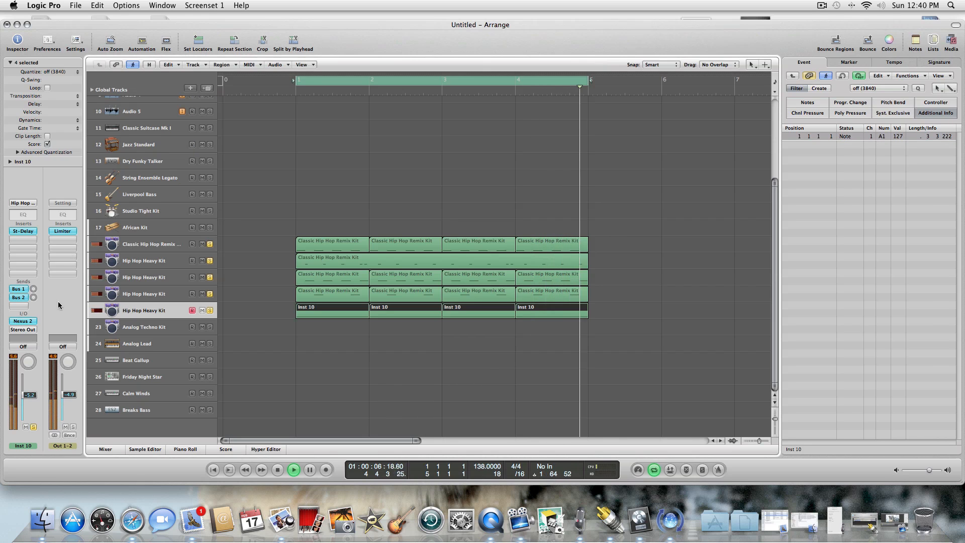
drag(36, 395, 36, 397)
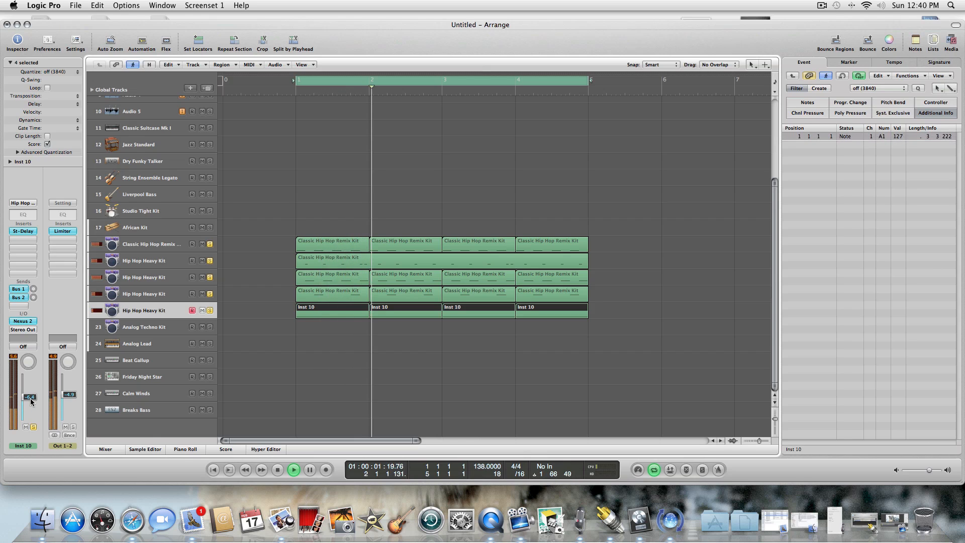
click(278, 468)
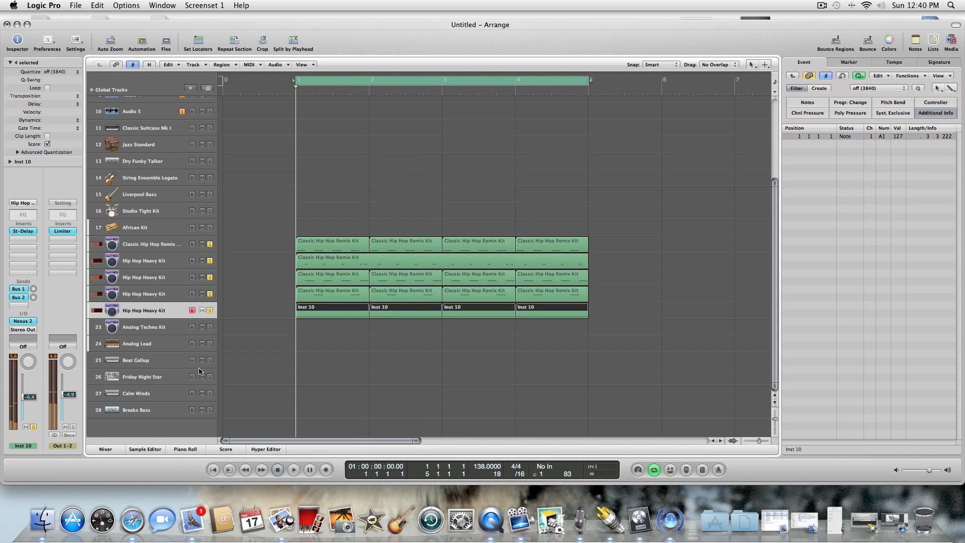
Replace Ultrabeat with a stereo reFX Nexus 2 instrument on the Analog Techno Kit track 23 and solo that track.
click(165, 330)
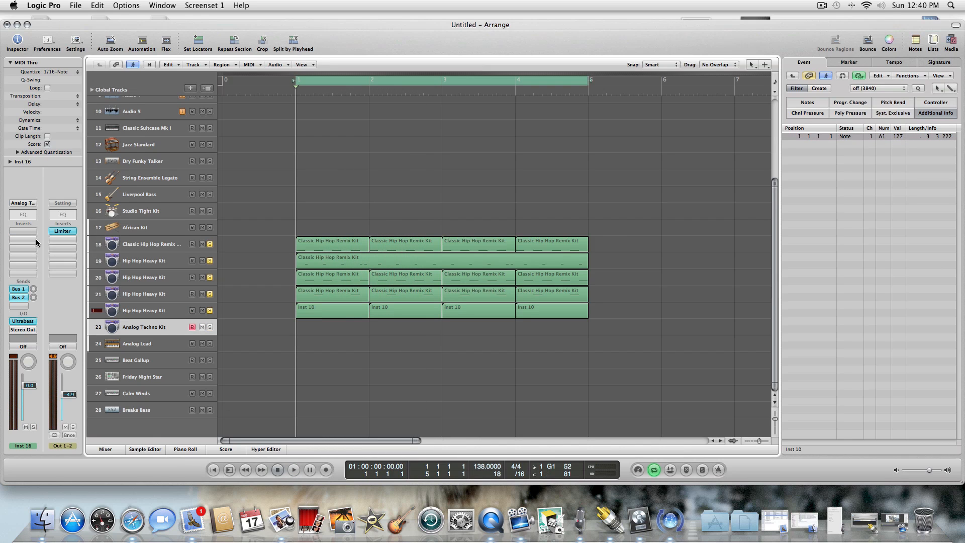
click(29, 322)
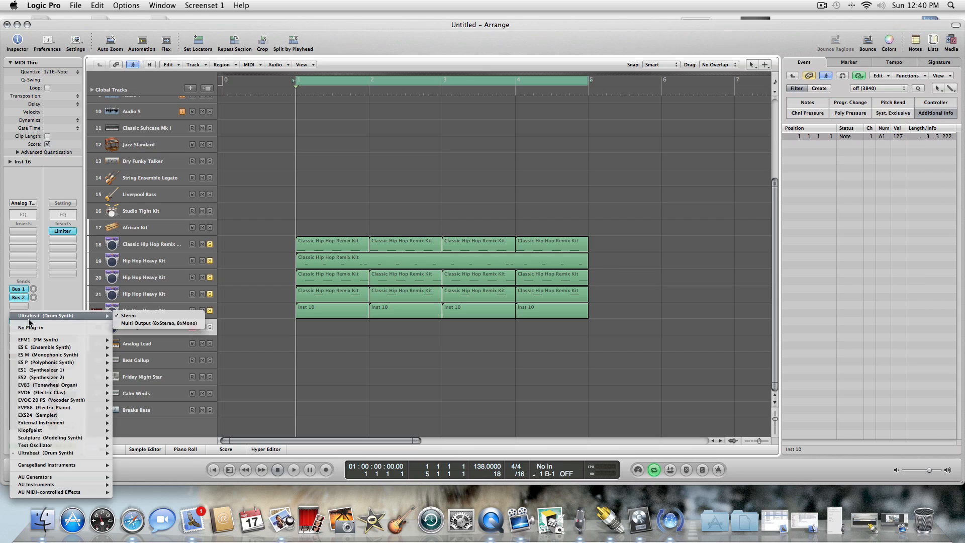
mouse_move(53, 485)
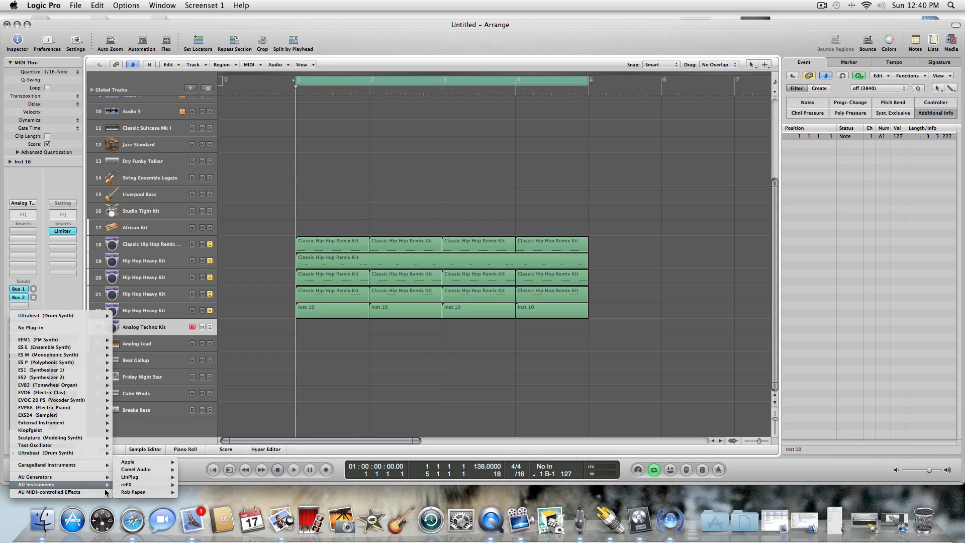
mouse_move(137, 485)
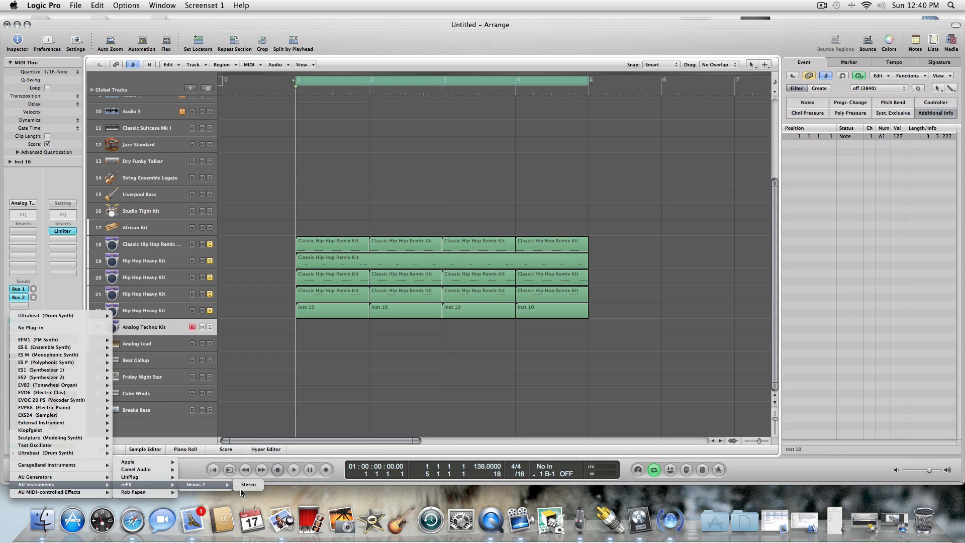
click(247, 486)
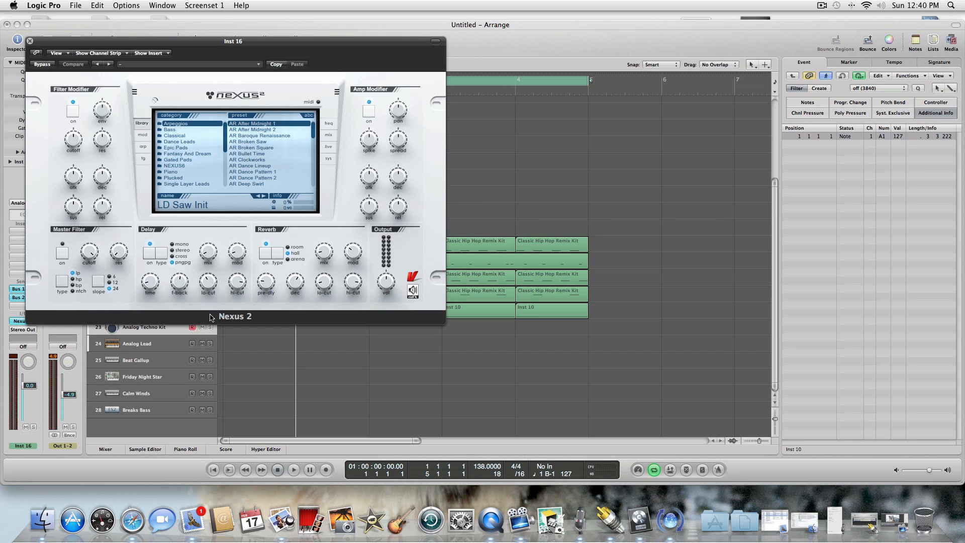
click(210, 327)
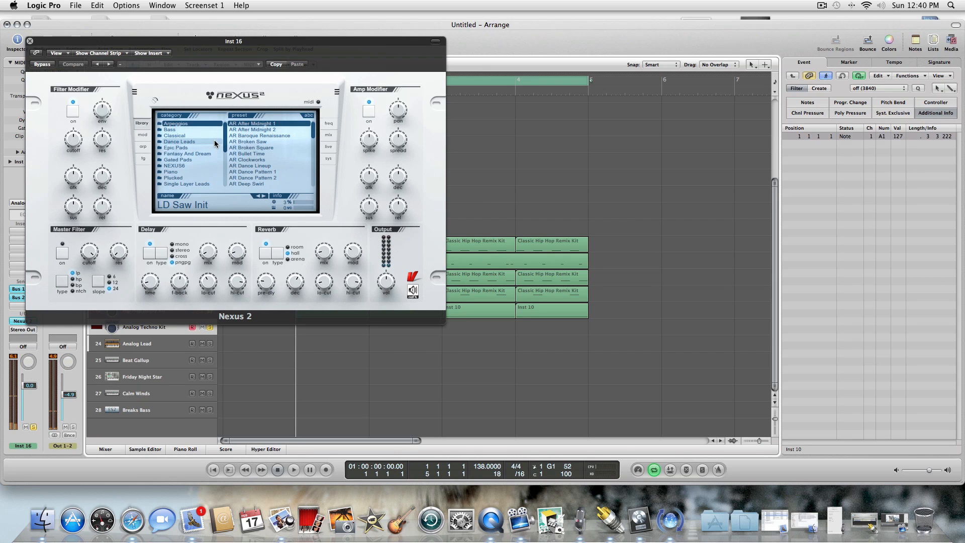
Choose the XP HandsUp-Electro category in Nexus 2 and audition BA Alle Atzen 2, BA Analog Wave and SY Another One Modwheel.
drag(225, 132, 227, 167)
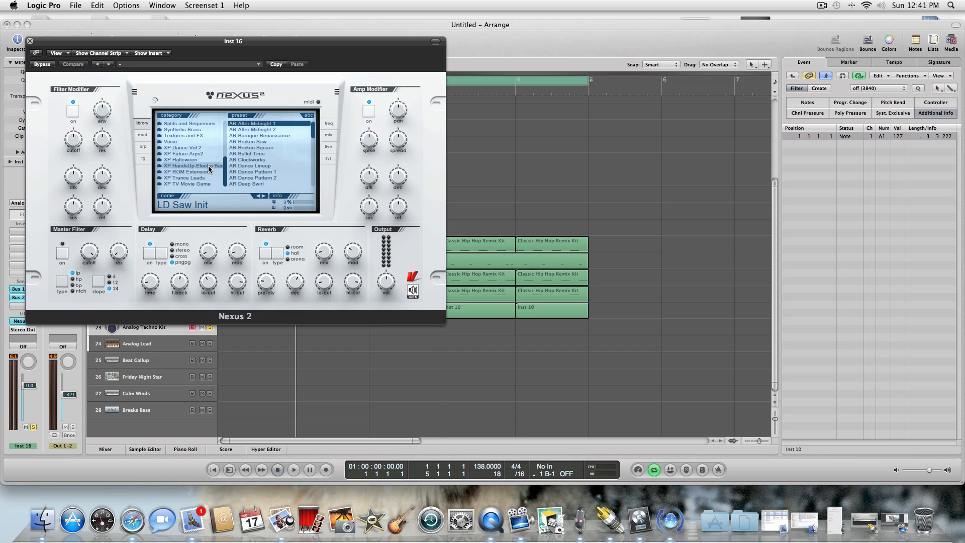
click(208, 166)
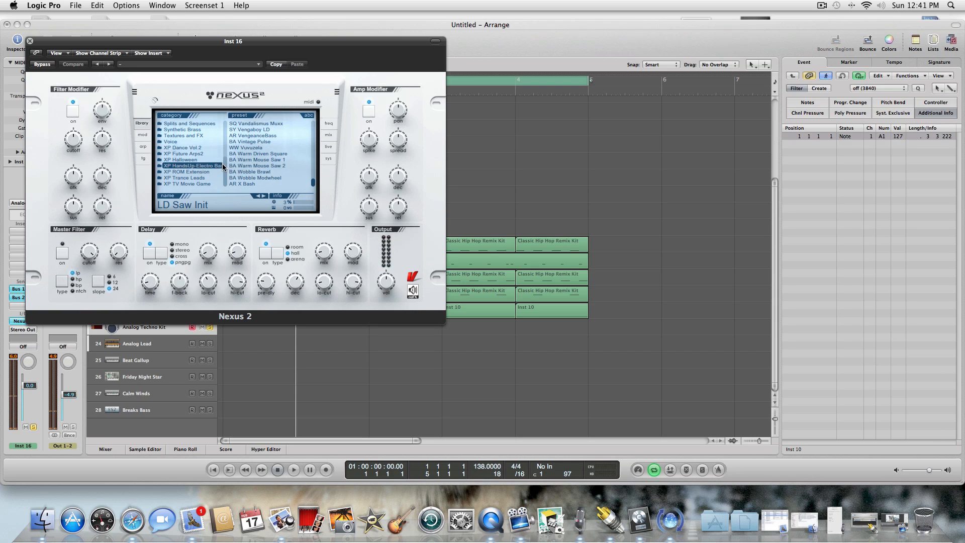
click(255, 166)
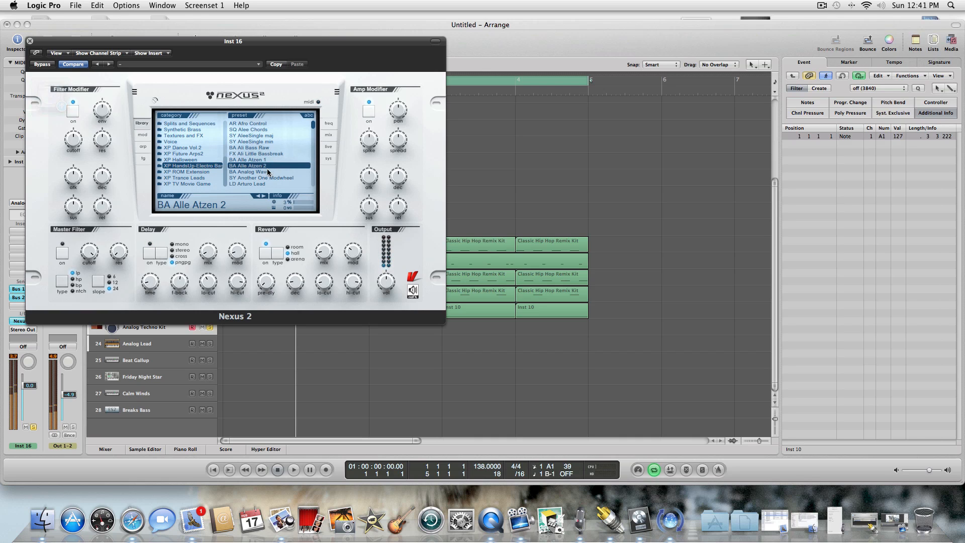
key(Down)
click(278, 177)
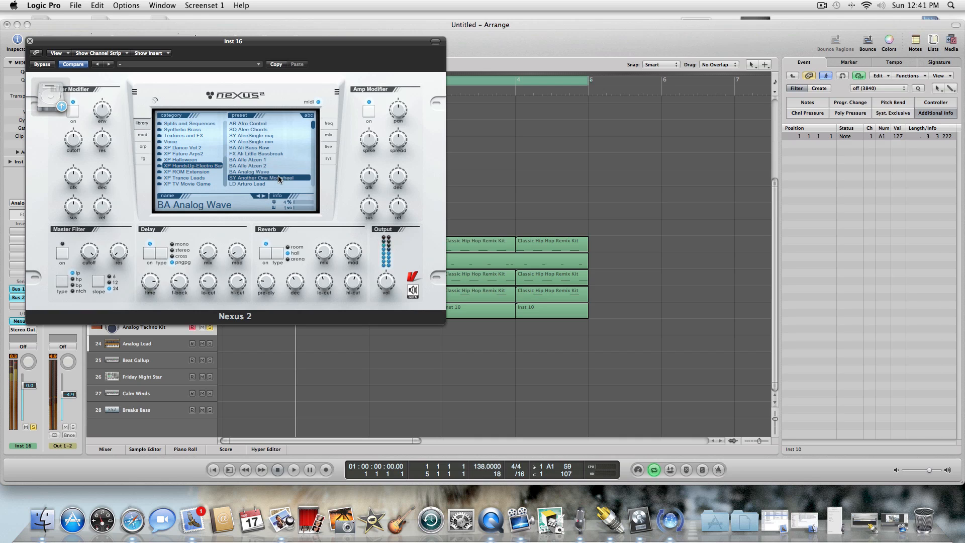
Audition BA Wobble Modwheel, BA Wobble Brawl and BA Warm Mouse Saw 2, and lower track 23's volume to -6.6 dB.
drag(313, 128, 303, 215)
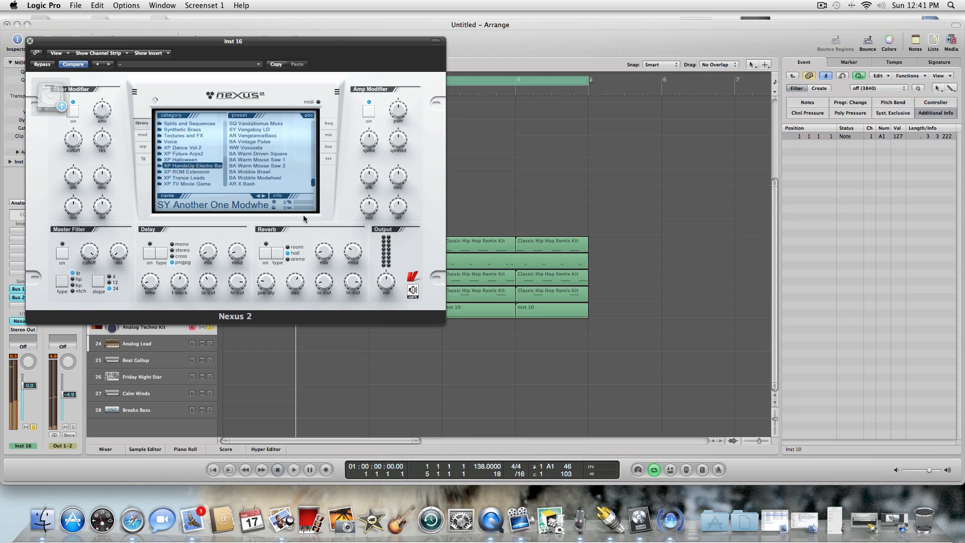
click(258, 179)
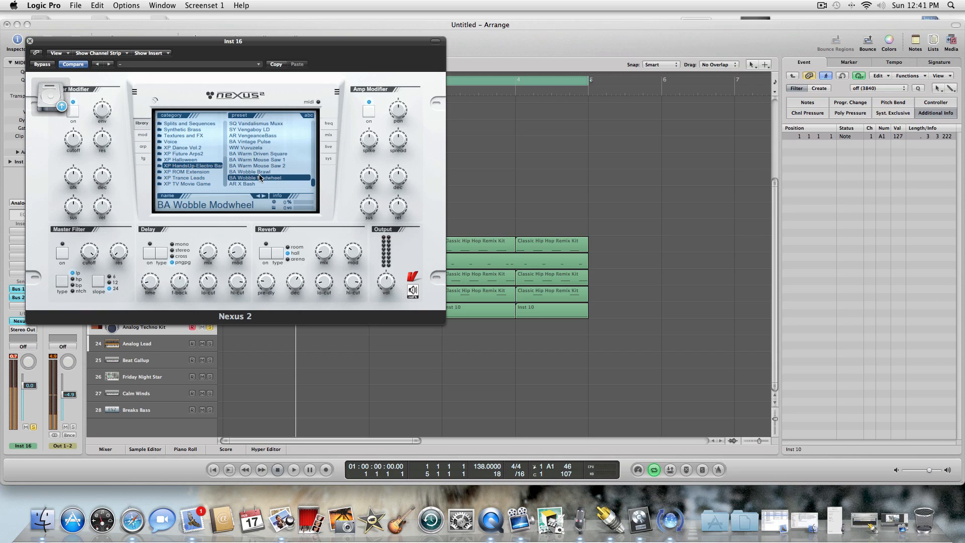
click(259, 171)
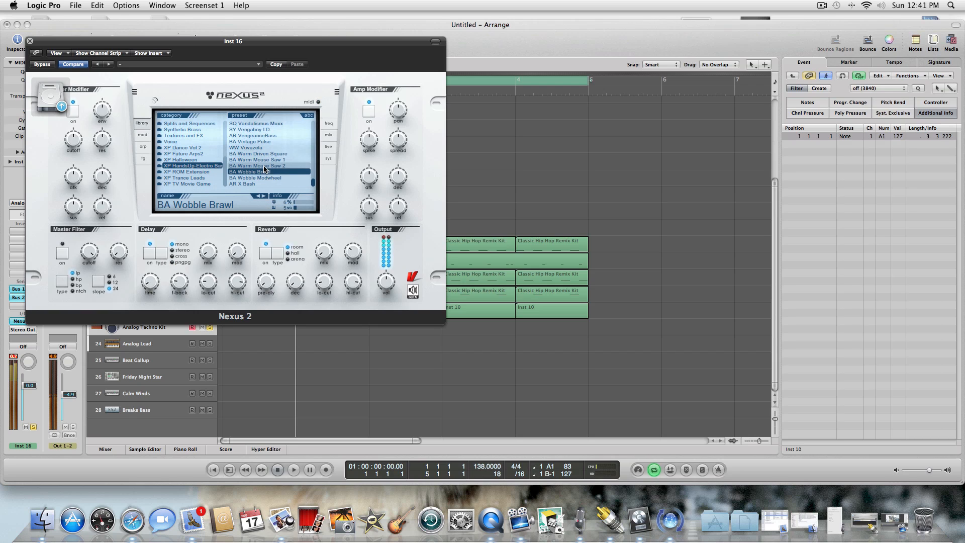
click(268, 165)
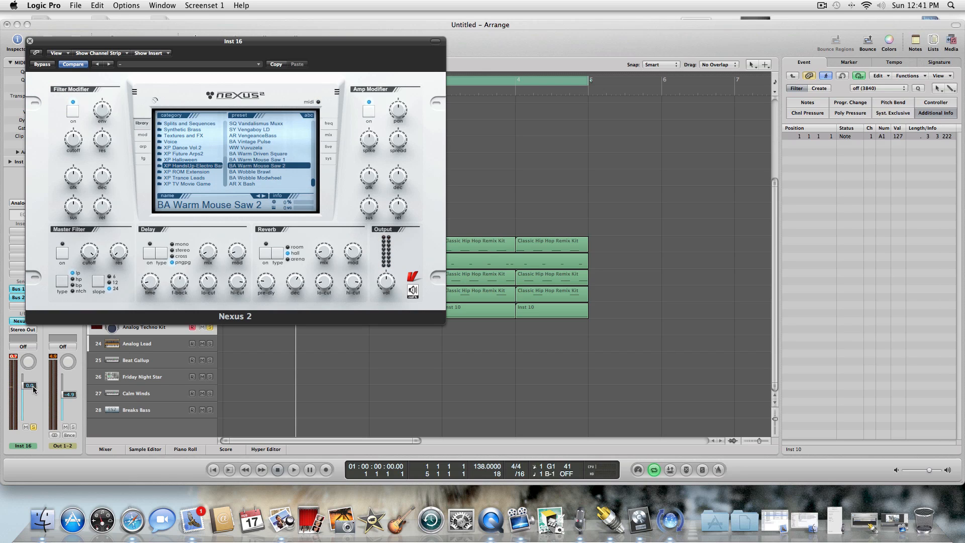
drag(32, 385, 32, 396)
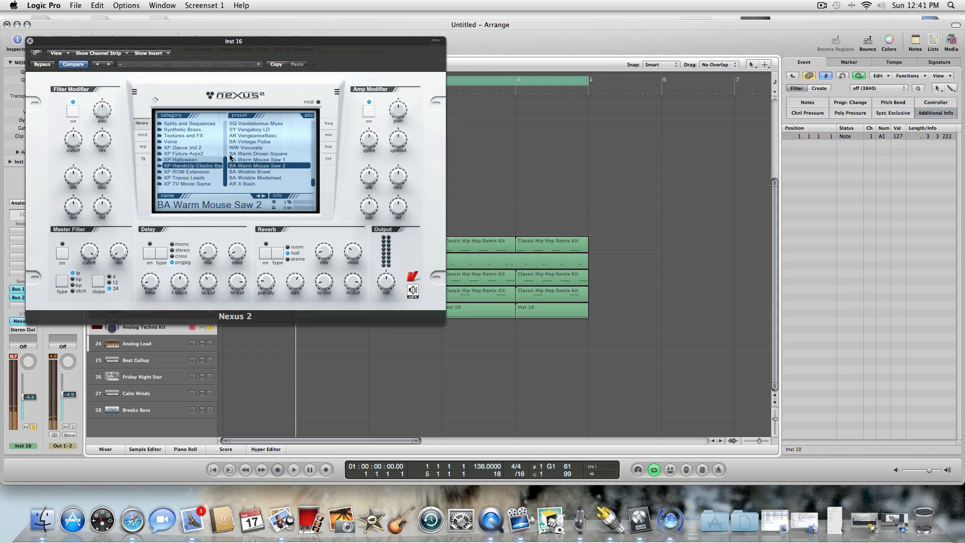
Audition BA Warm Driven Square, WW Vuvuzela, BA Vintage Pulse and AR VengeanceBass, and load the SY Vengaboy LD preset.
click(246, 153)
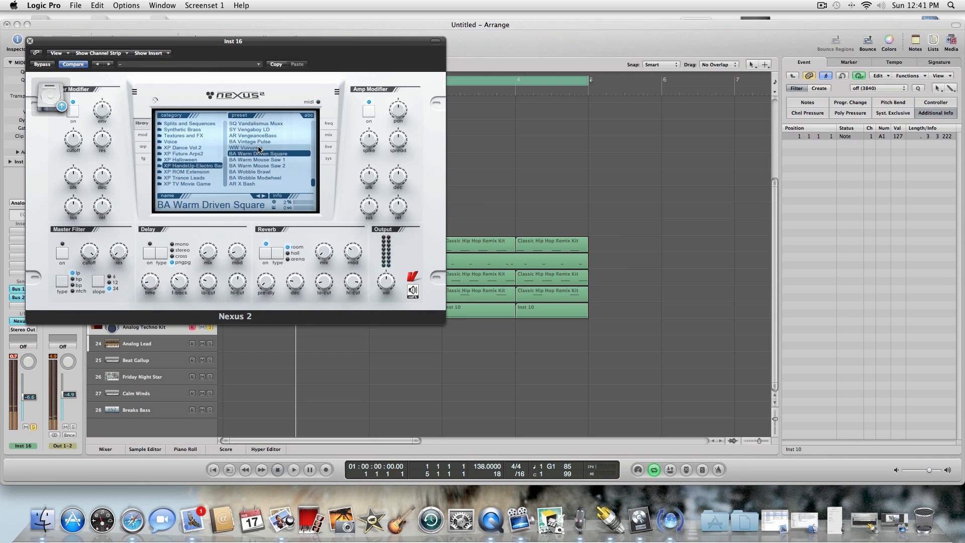
click(260, 148)
click(265, 142)
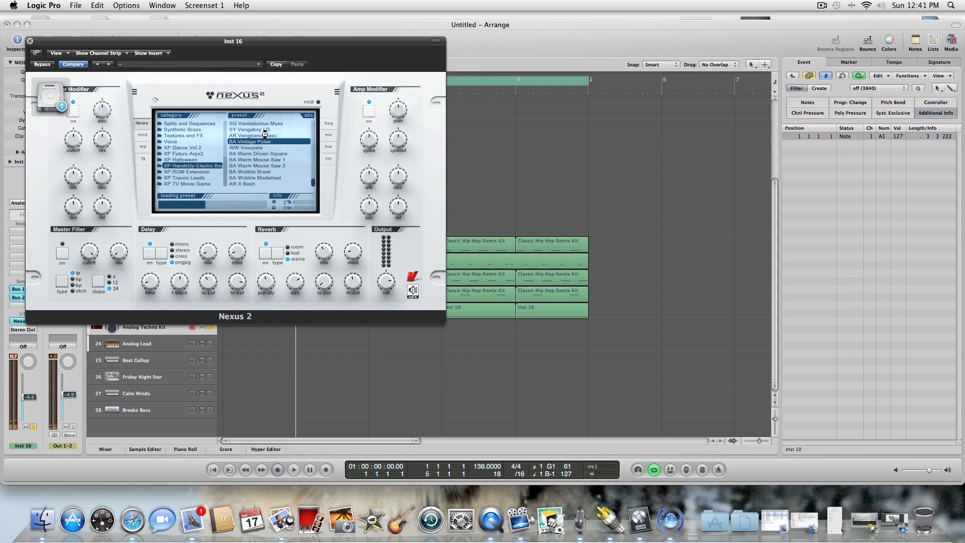
click(267, 135)
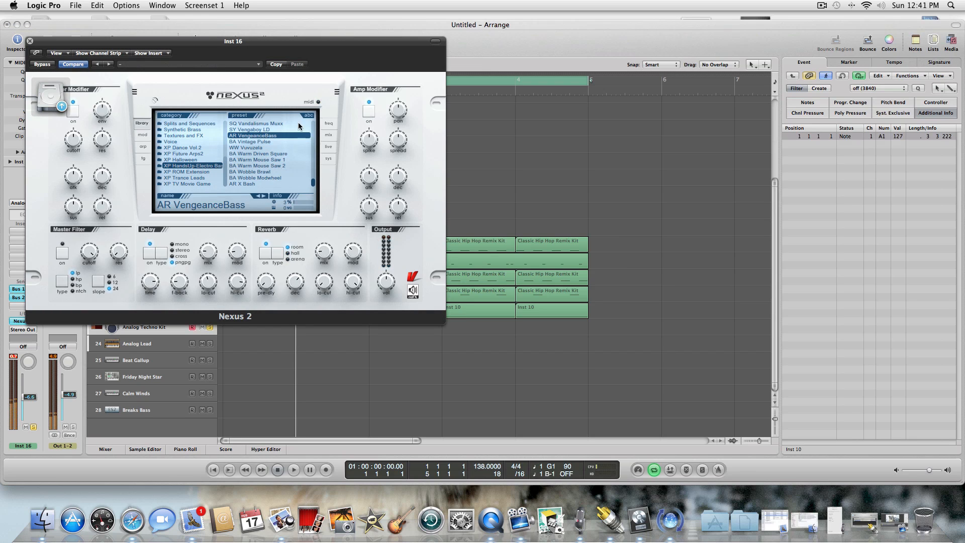
click(269, 129)
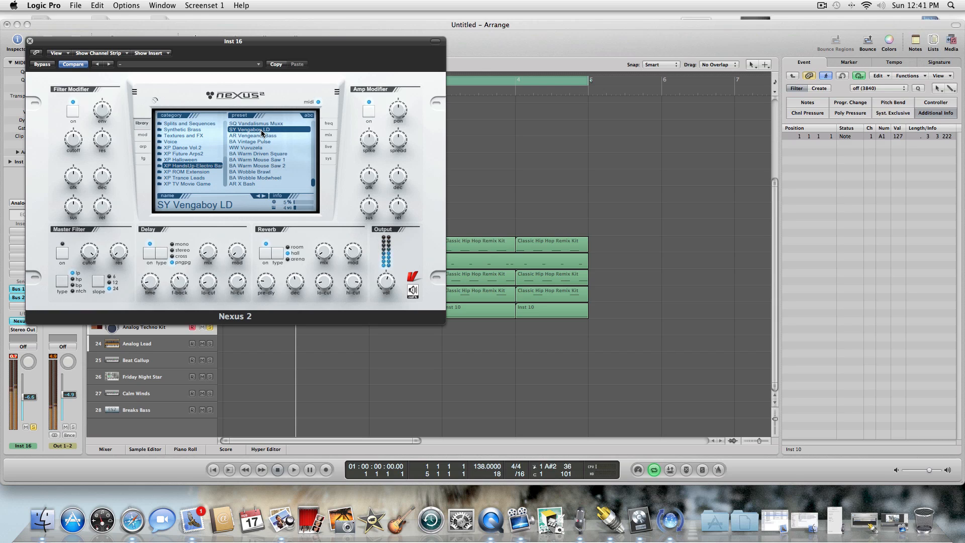
Audition SY Vengaboy LD against the beat and load the SQ Vandalismus Muxx preset on track 23.
key(space)
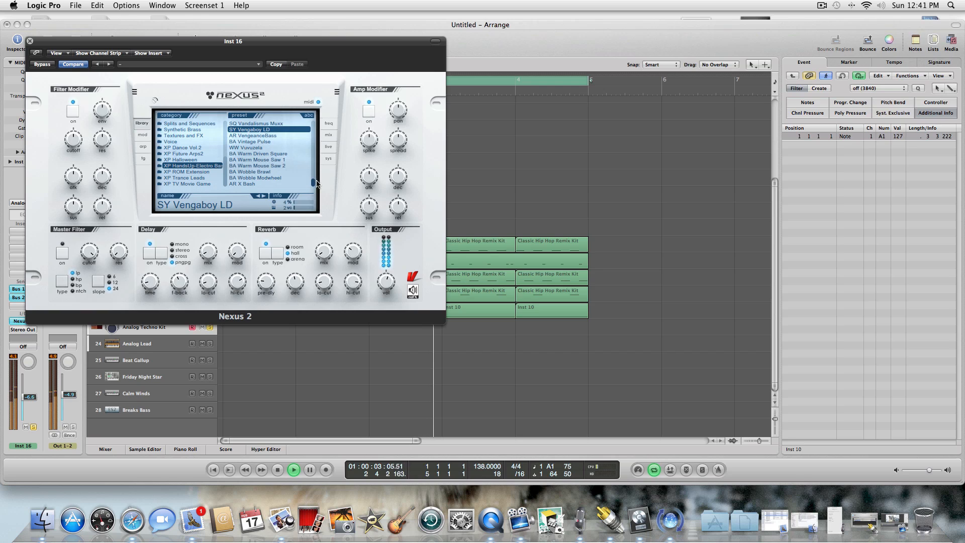
scroll(254, 144, up, 3)
click(252, 141)
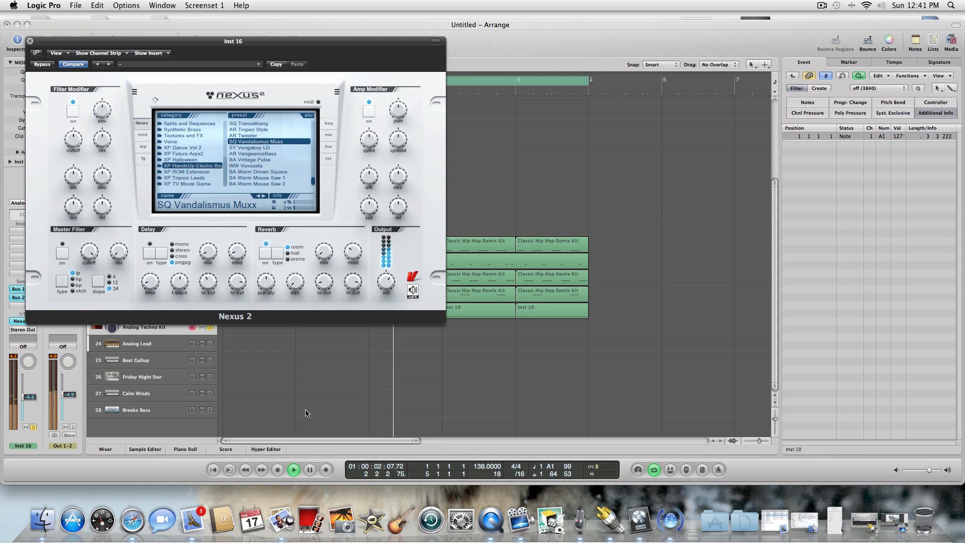
click(280, 469)
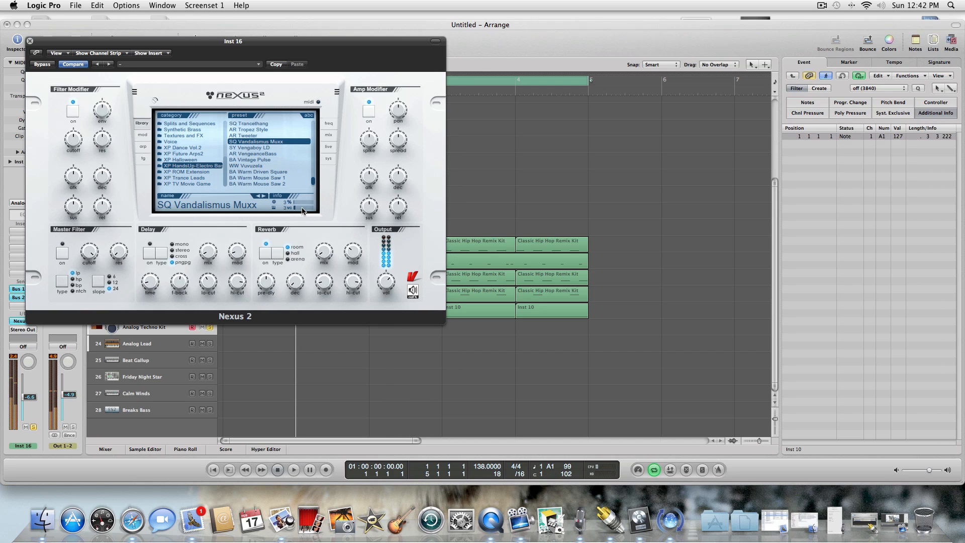
Toggle the switch beside layer 2 on Nexus 2's layer mix page for SQ Vandalismus Muxx and close the plug-in window.
drag(223, 51, 345, 149)
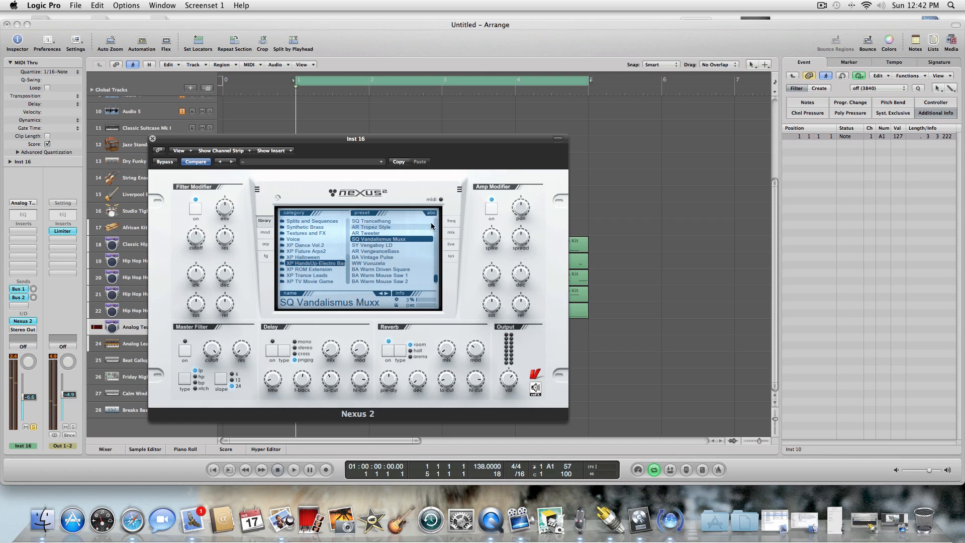
click(453, 233)
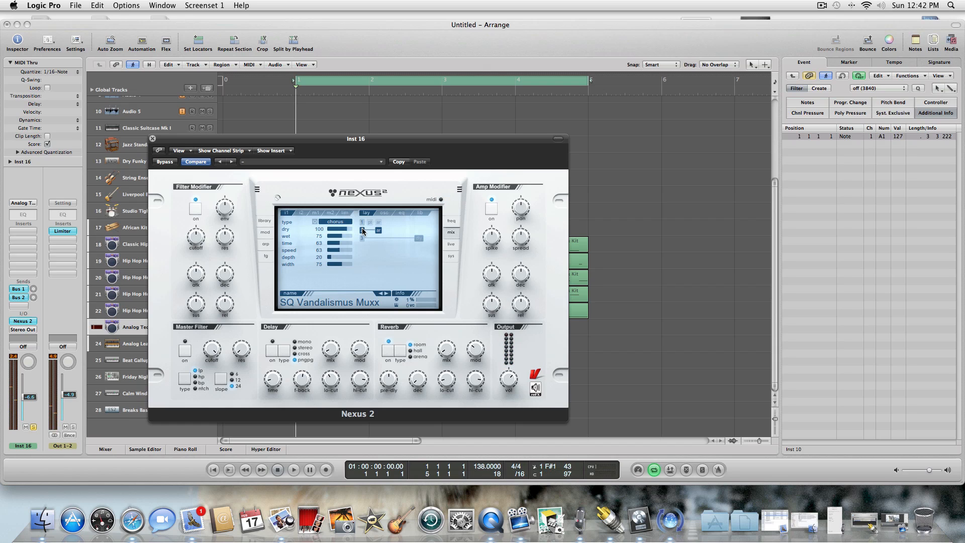
click(379, 230)
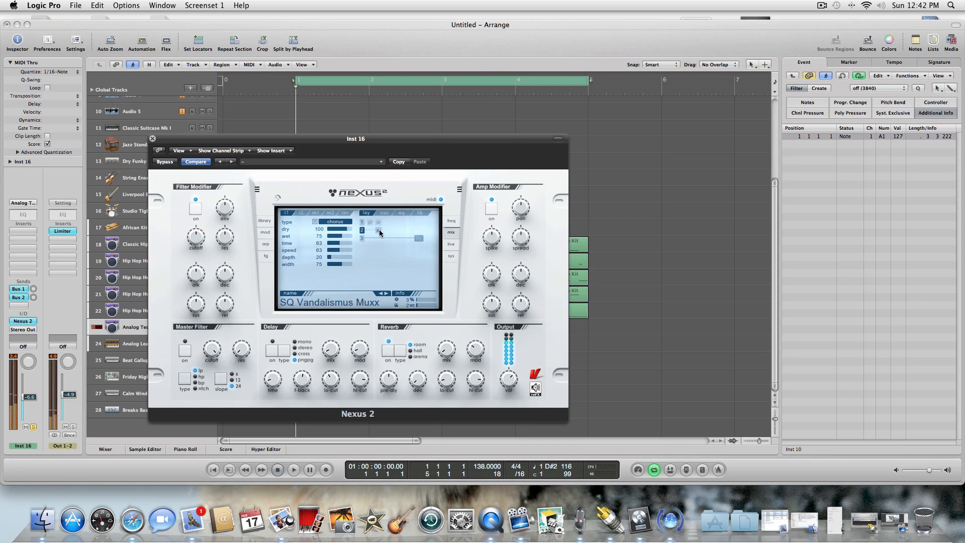
click(153, 139)
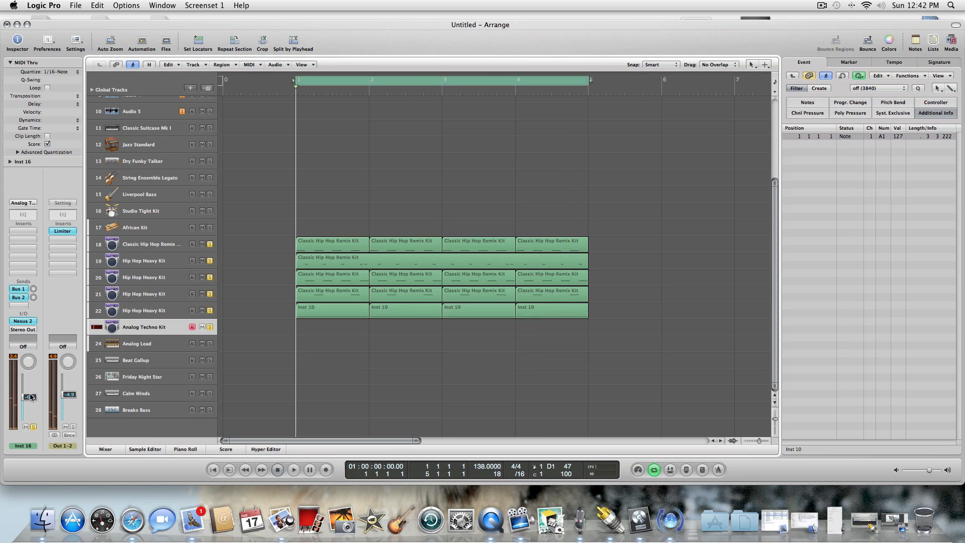
Play the loop and take tracks 18 and 21 out of solo, keeping tracks 19, 20, 22 and 23 soloed.
click(293, 469)
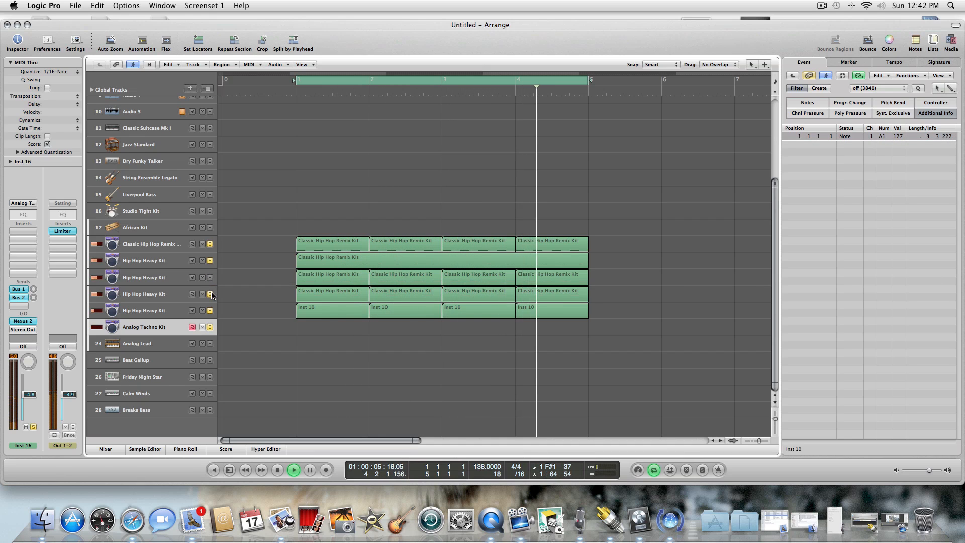
drag(212, 295, 211, 249)
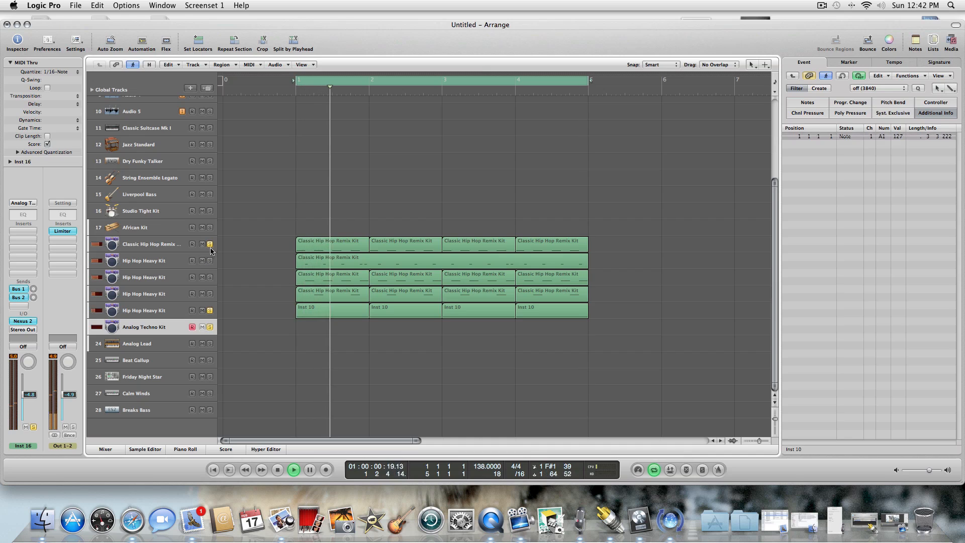
click(210, 245)
click(210, 261)
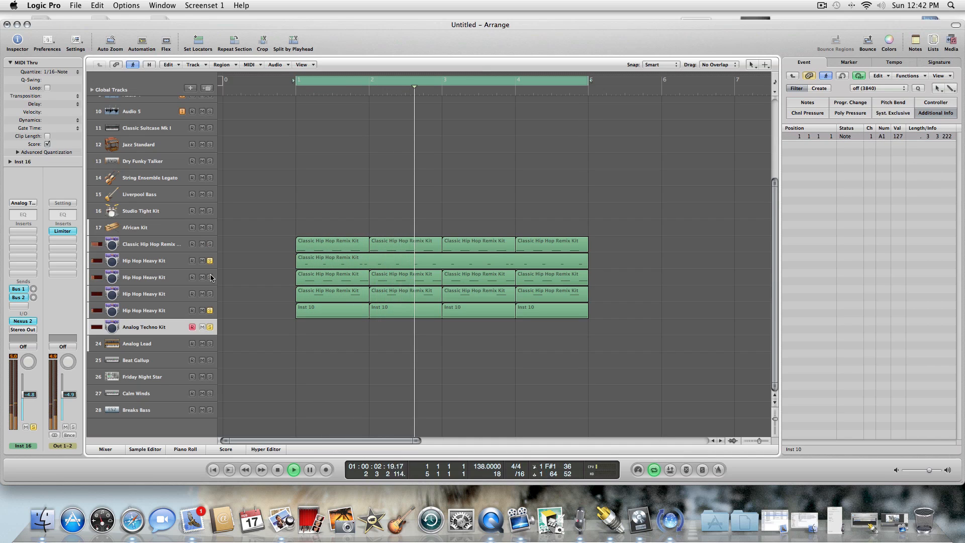
click(210, 277)
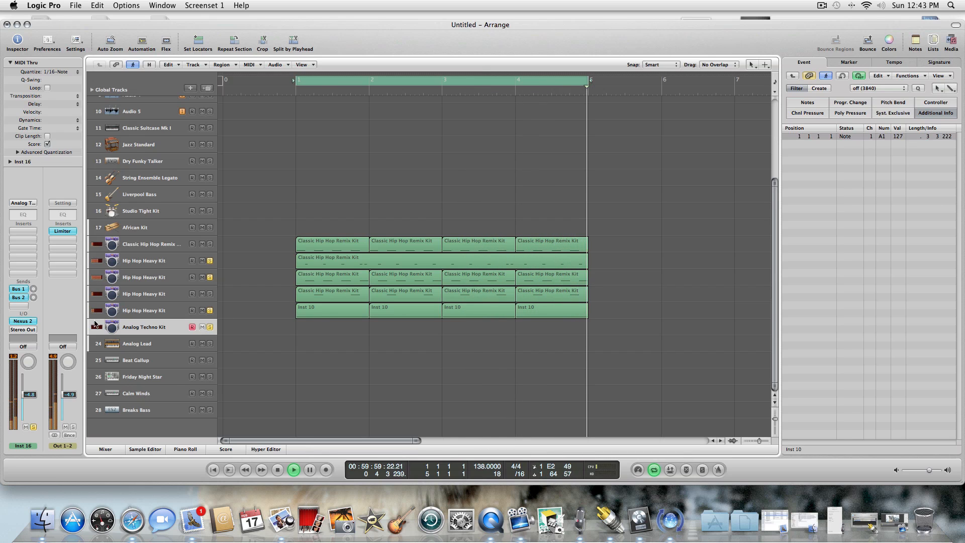
Record two E2 notes on beats 2 and 4 of bar 1 on track 23 and play the take back.
click(276, 469)
key(Escape)
click(346, 371)
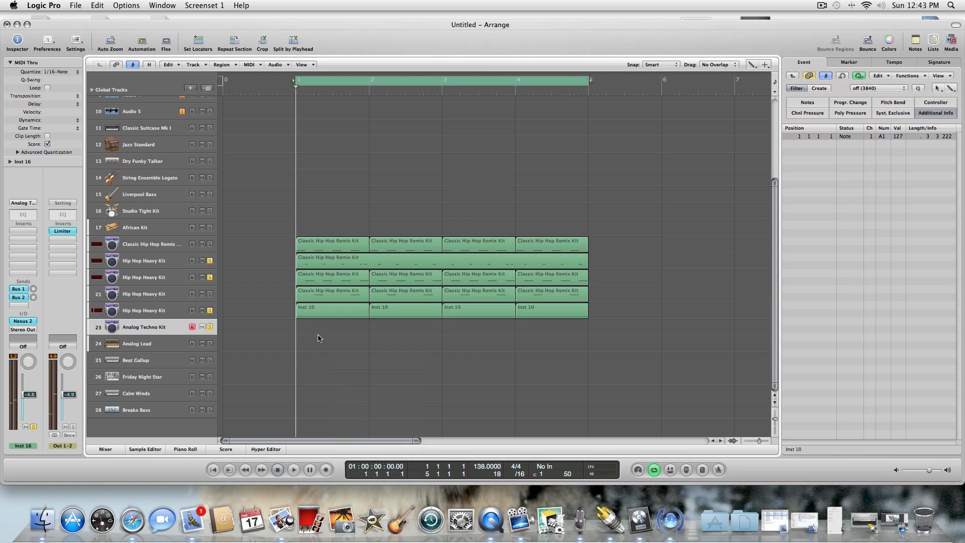
click(328, 468)
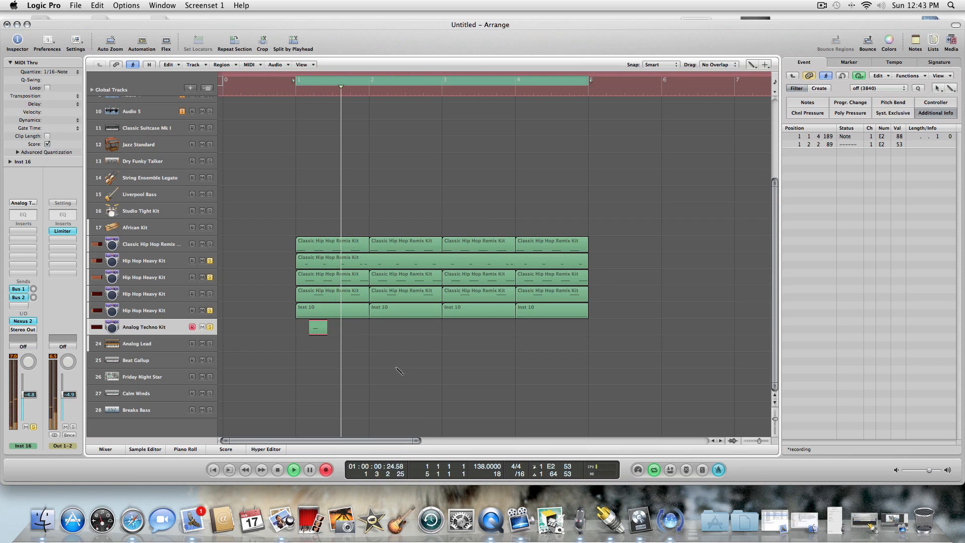
click(279, 469)
click(293, 469)
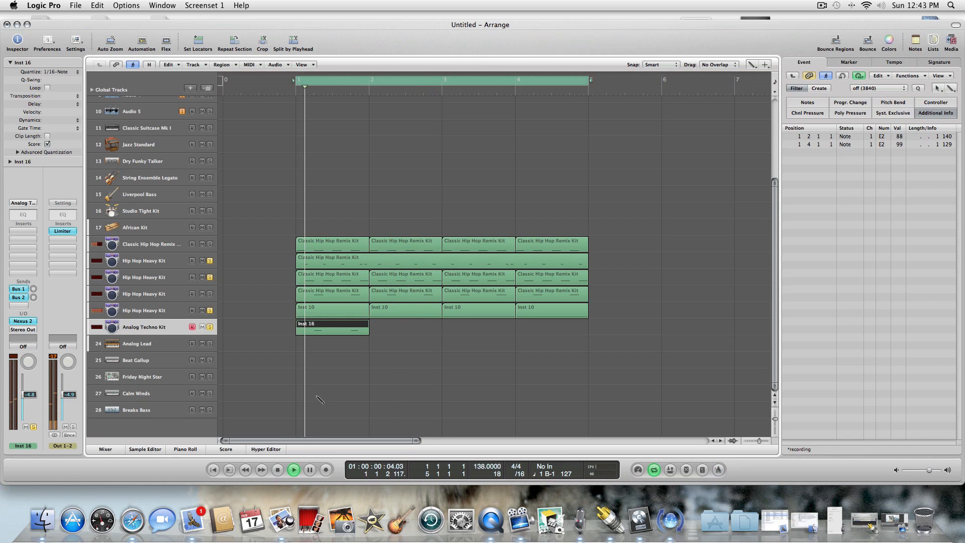
click(278, 469)
Shorten both E2 notes of the new track 23 region in the Piano Roll to about 100 ticks and set their velocity to 75.
key(Escape)
click(336, 338)
double_click(336, 331)
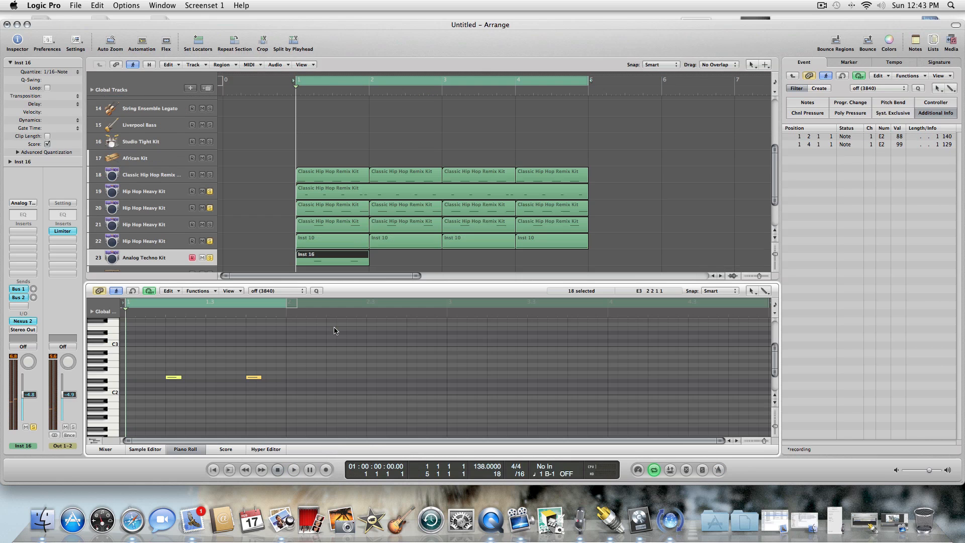
key(Escape)
click(168, 358)
drag(152, 360, 371, 384)
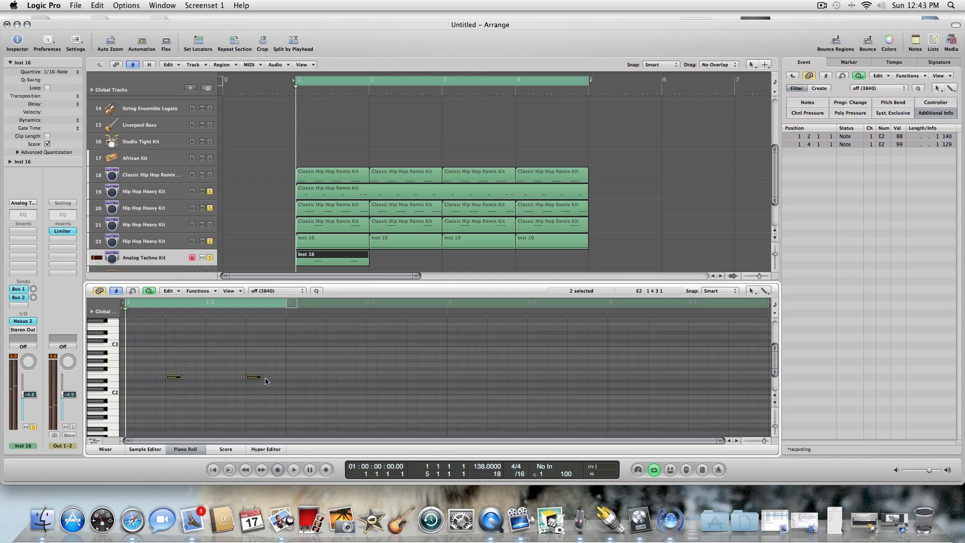
drag(261, 378, 245, 378)
drag(900, 137, 900, 138)
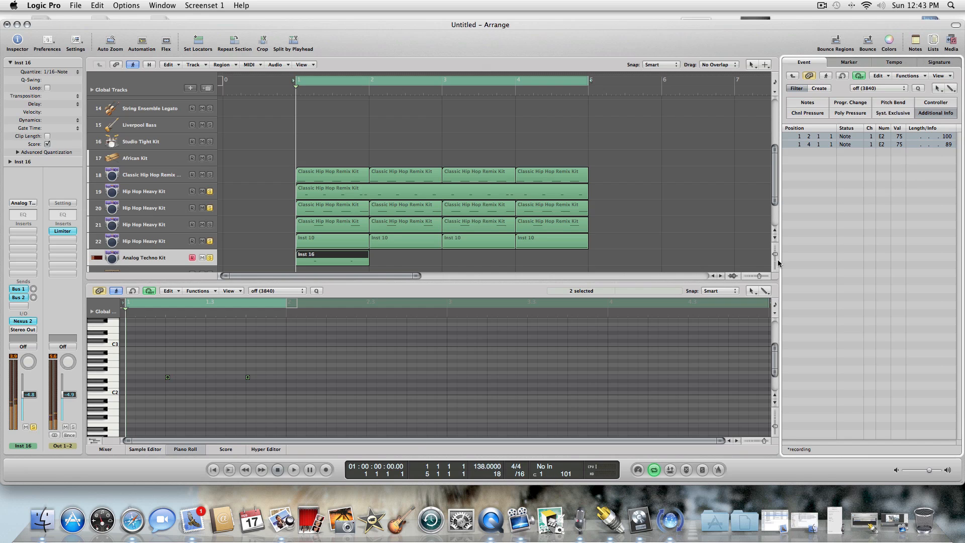
click(294, 469)
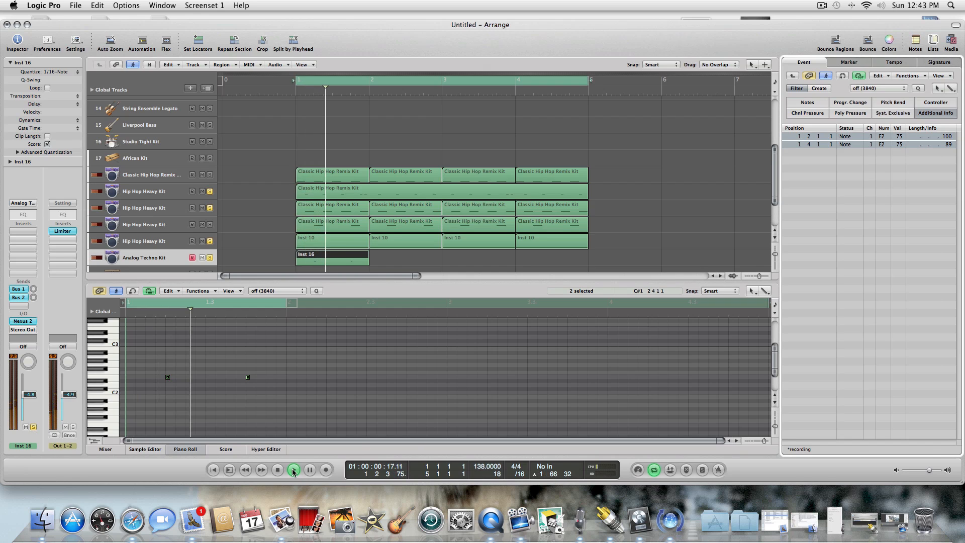
click(196, 451)
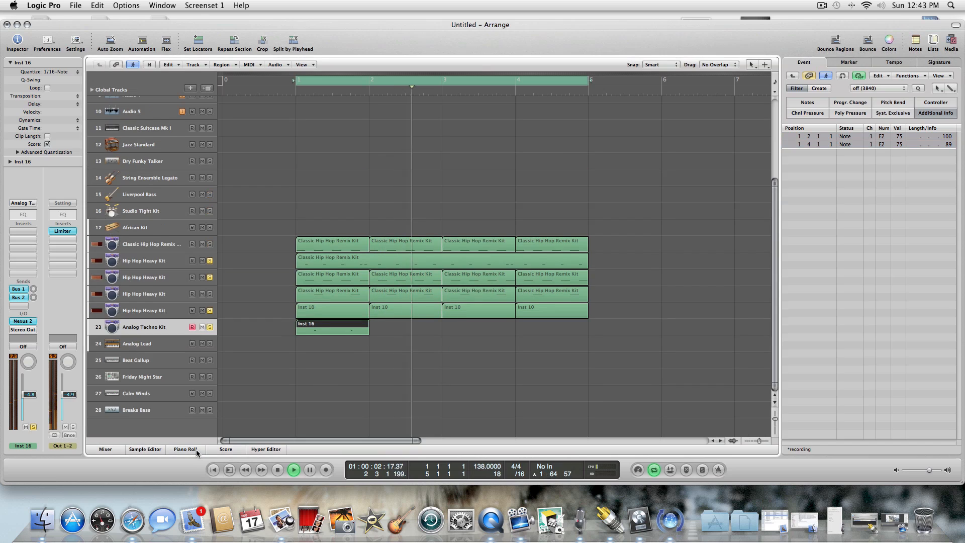
Repeat the one-bar track 23 region three times so that it fills bars 2 to 4.
key(space)
key(comma)
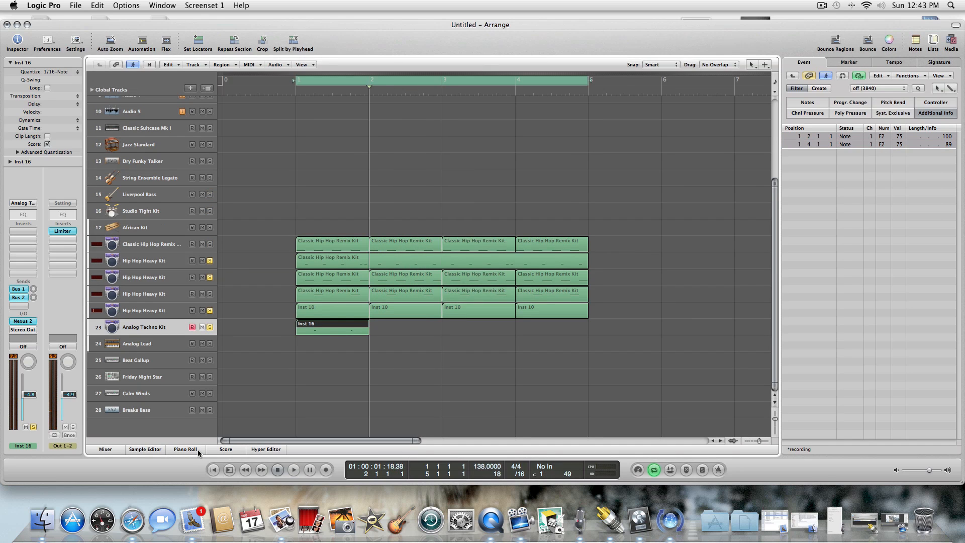
key(super+r)
key(super+r)
key(super+r)
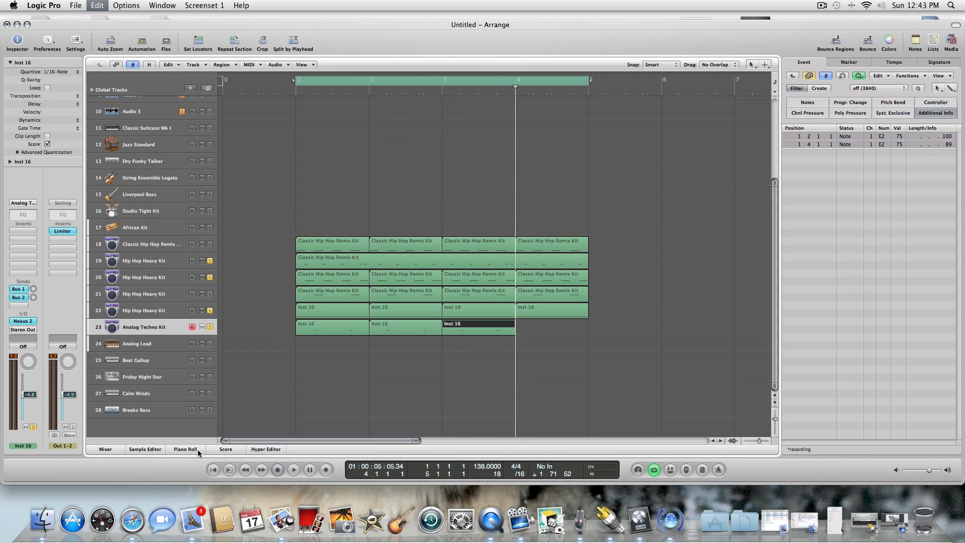
Play the loop with tracks 18 and 21 soloed again along with the other parts.
key(space)
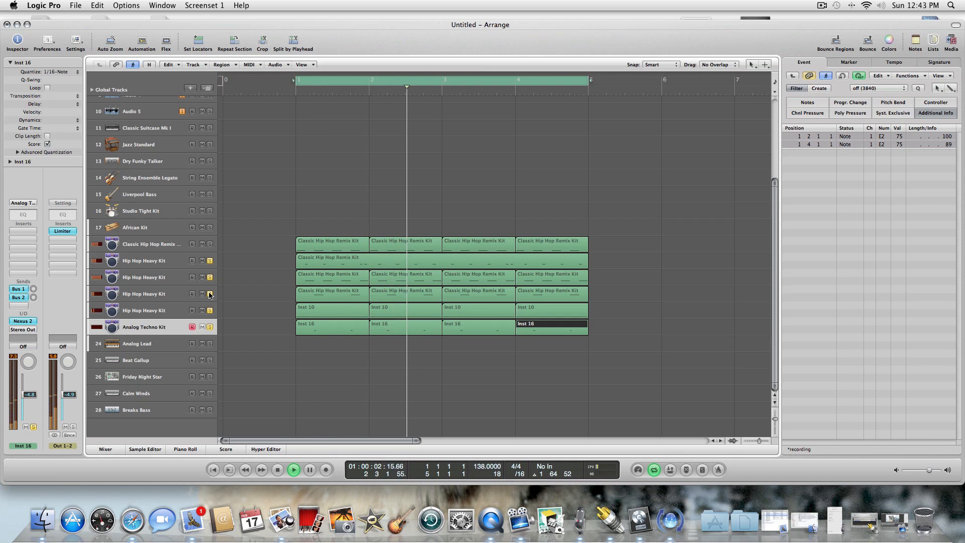
click(210, 244)
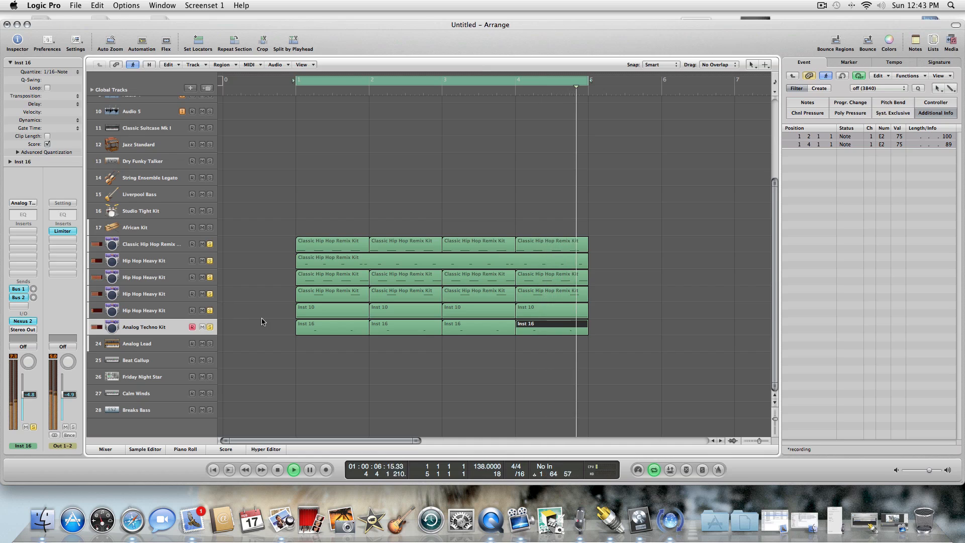
click(278, 469)
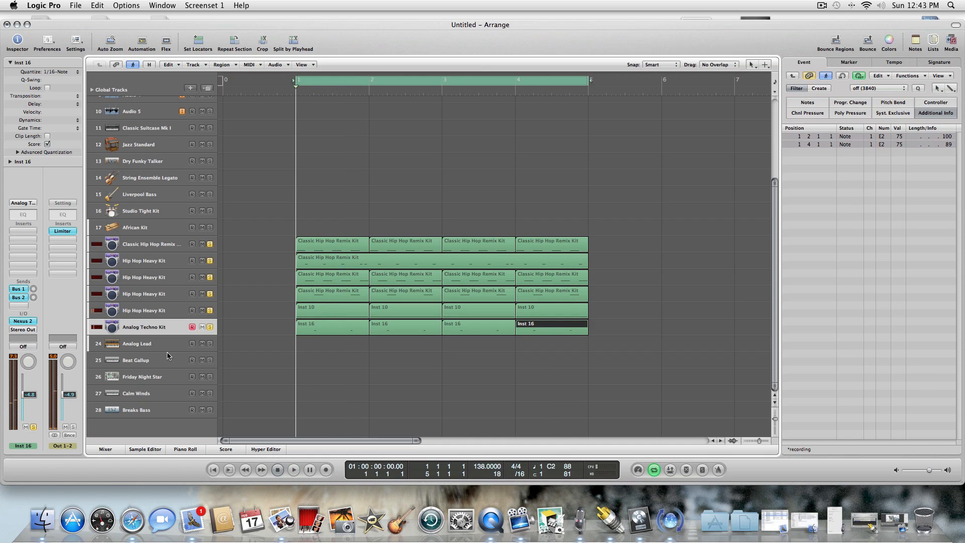
Open the Nexus 2 instrument on the Analog Lead track 24 and solo that track.
click(167, 346)
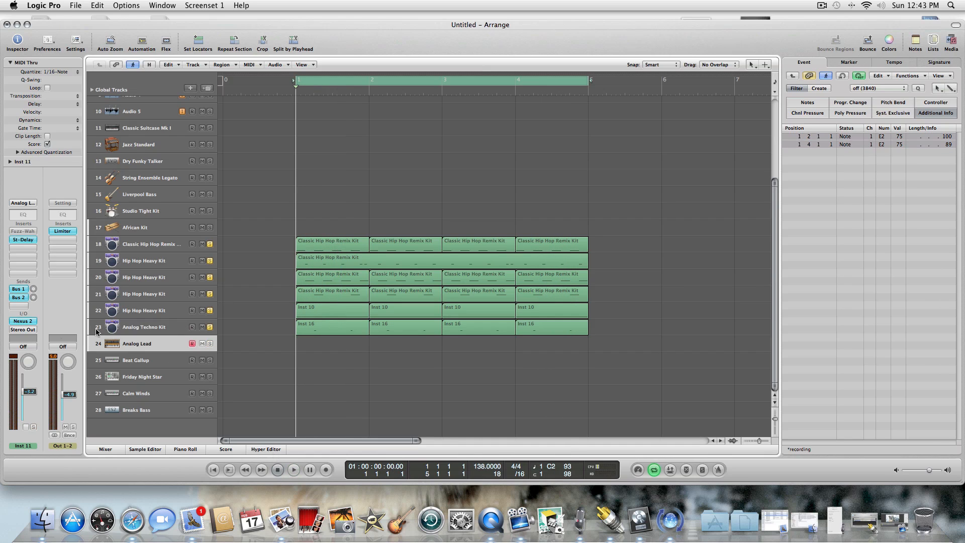
click(33, 321)
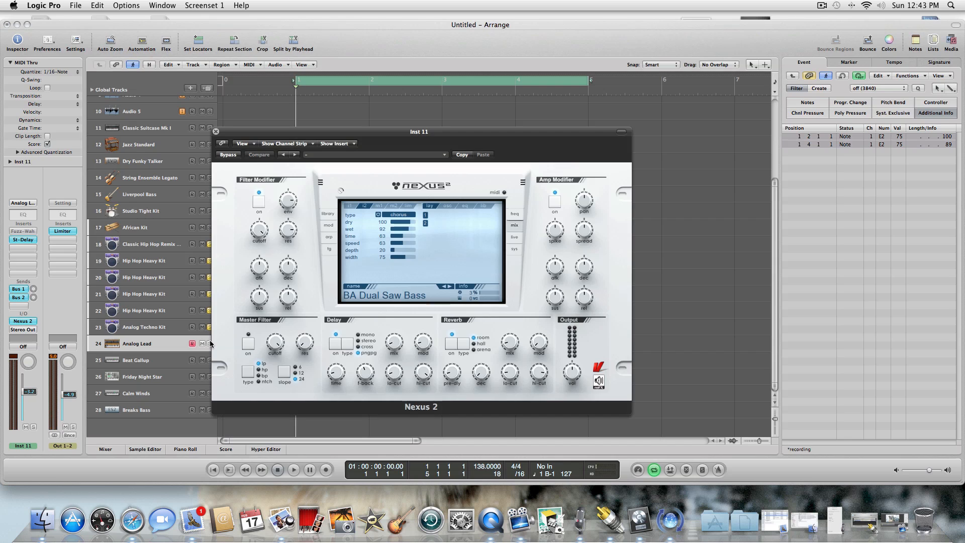
click(210, 343)
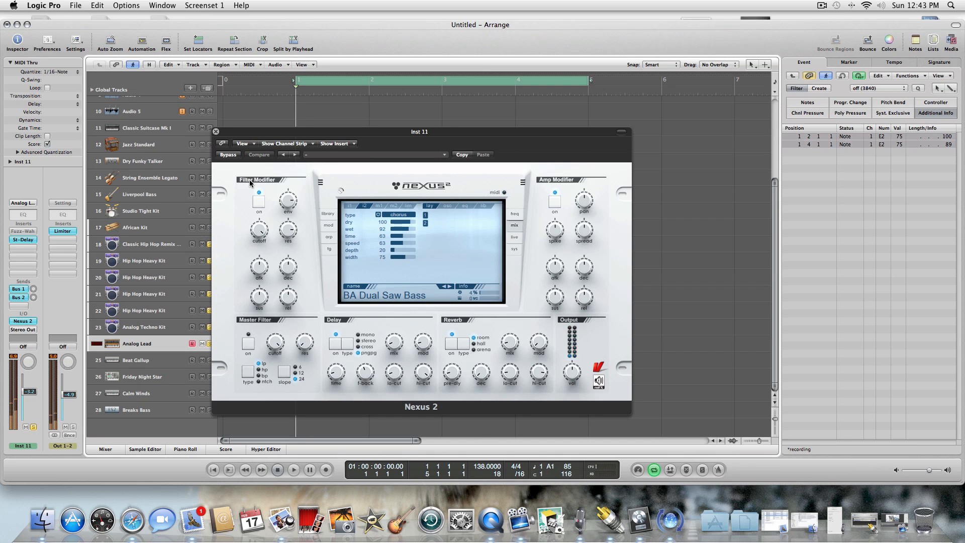
Load PL Dance Seq from the Plucked category in Nexus 2 and set track 24's volume to +0.9 dB.
click(327, 215)
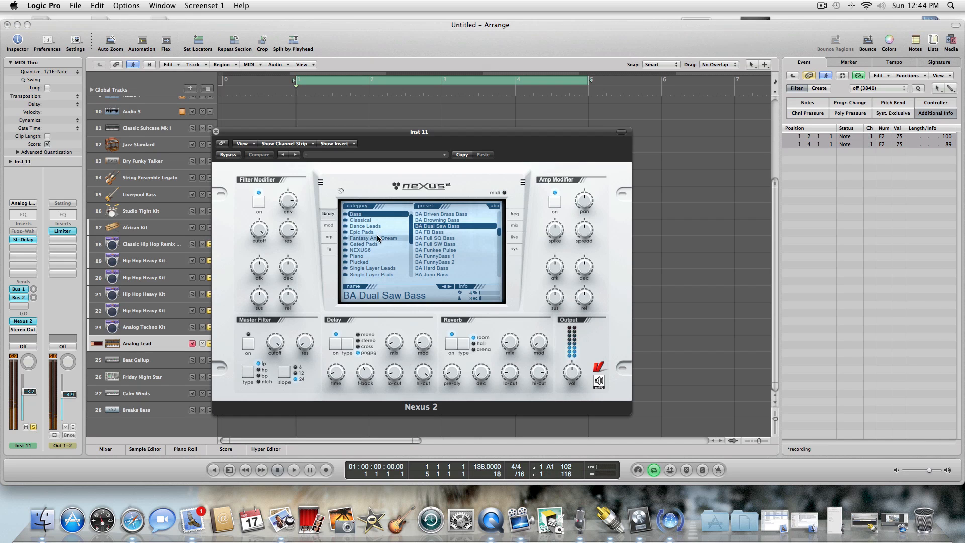
click(380, 261)
click(466, 250)
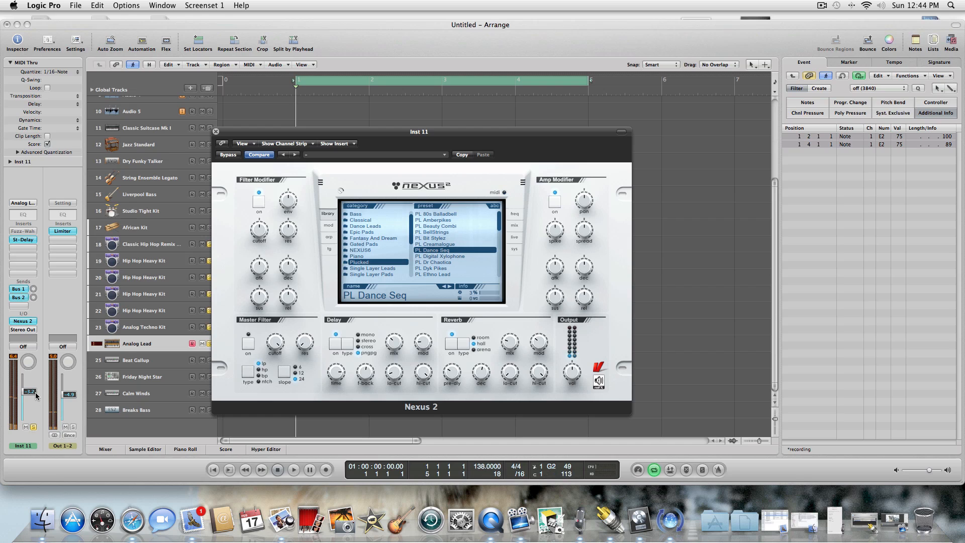
click(109, 427)
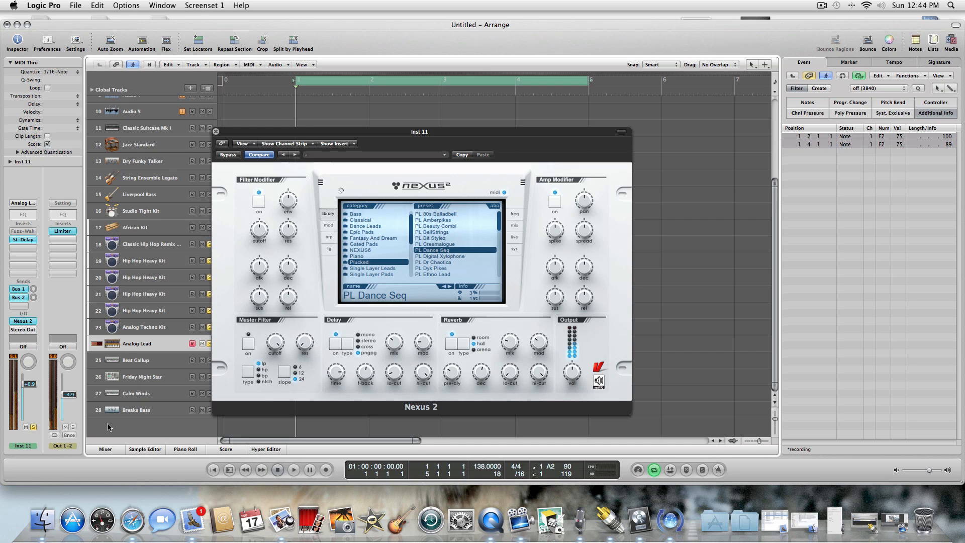
Raise the Filter Modifier envelope of PL Dance Seq while the loop plays, close Nexus 2 and play the loop again.
click(295, 470)
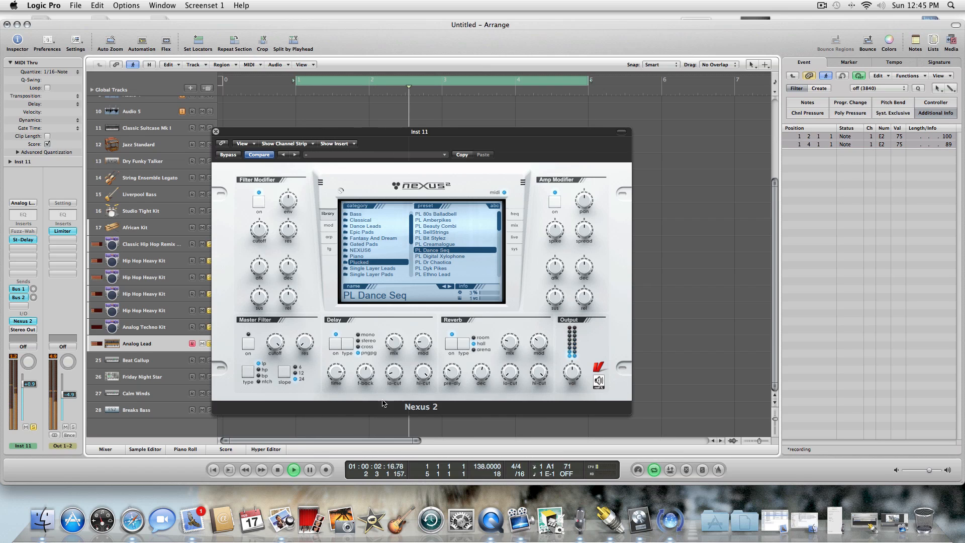
drag(288, 207, 282, 175)
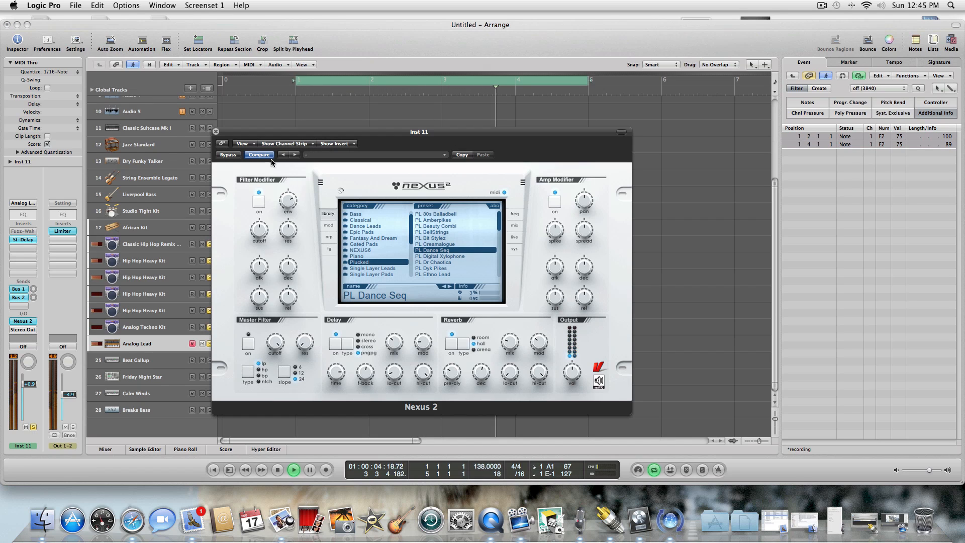
click(216, 131)
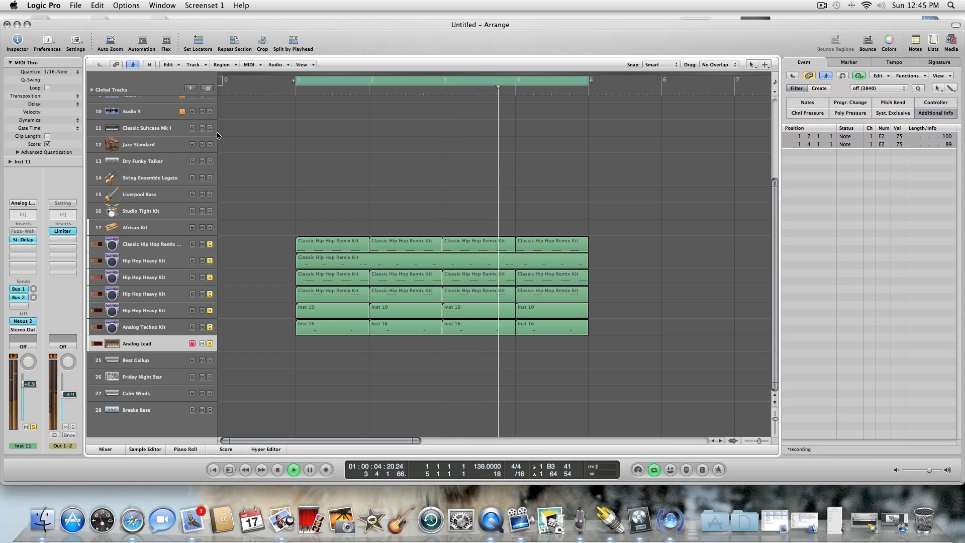
key(space)
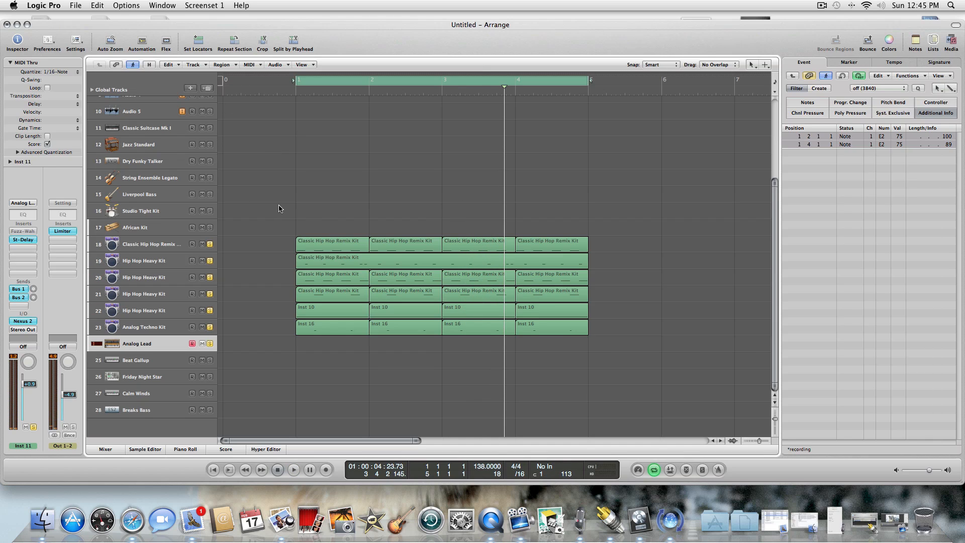
click(294, 470)
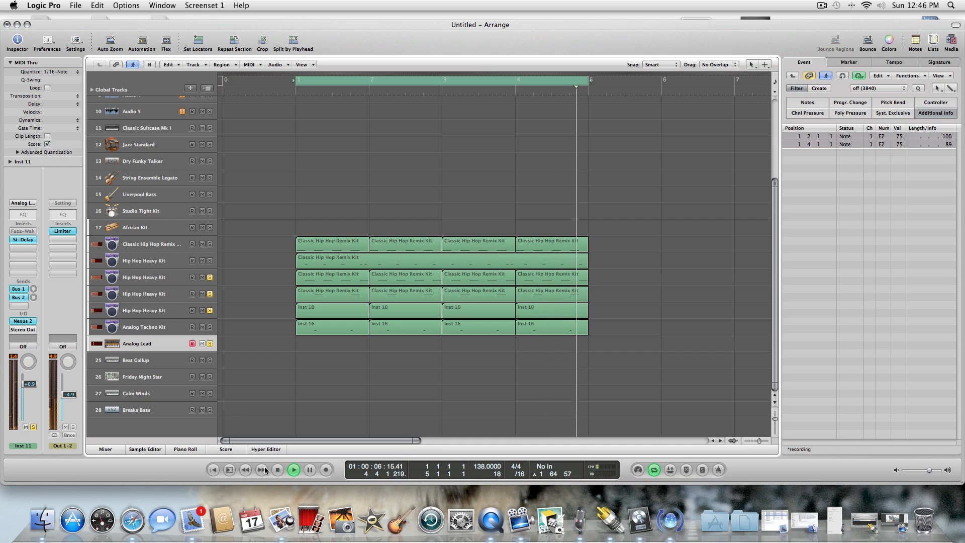
Record a PL Dance Seq take on the Analog Lead track 24 over the four-bar loop and play it back.
click(282, 470)
click(325, 469)
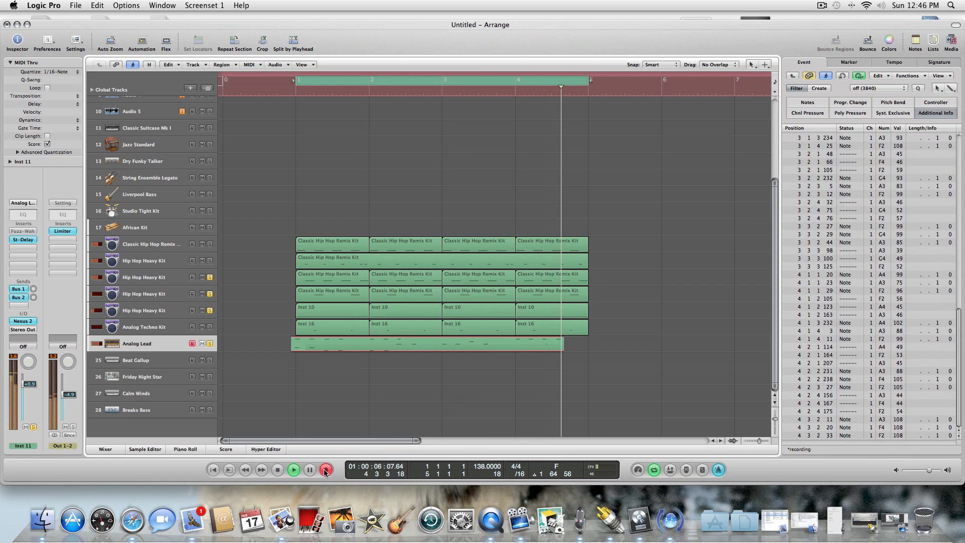
click(295, 471)
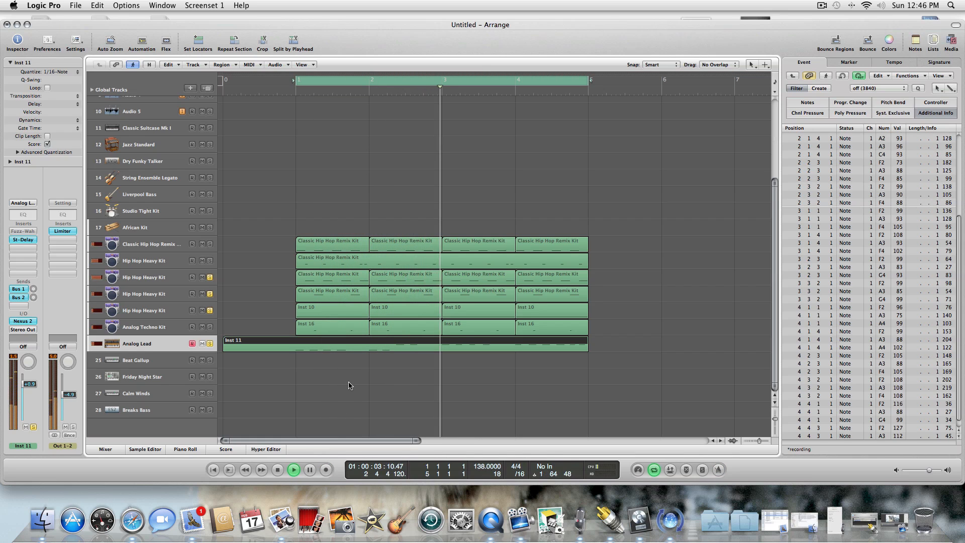
key(Escape)
key(Escape)
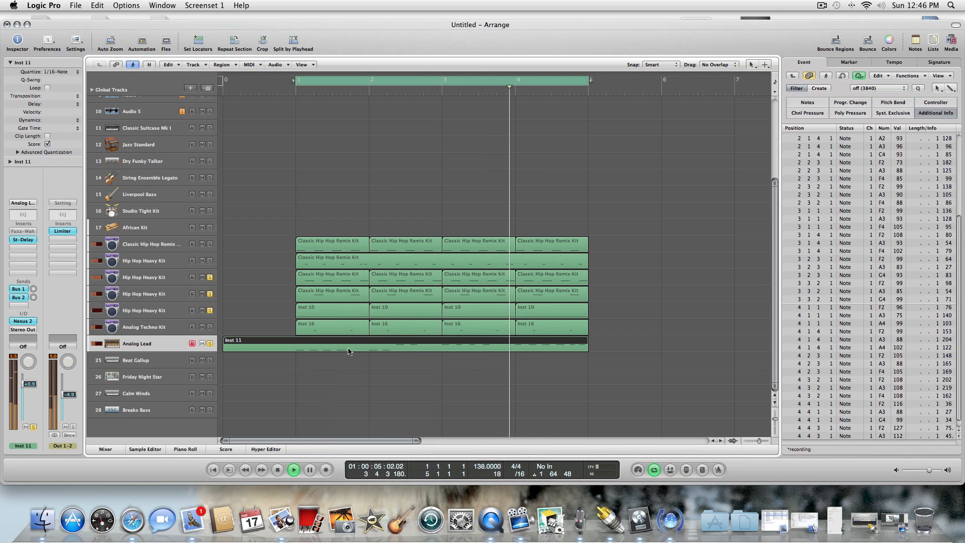
Select and solo the Classic Hip Hop Remix Kit track 18 while the loop plays.
click(212, 247)
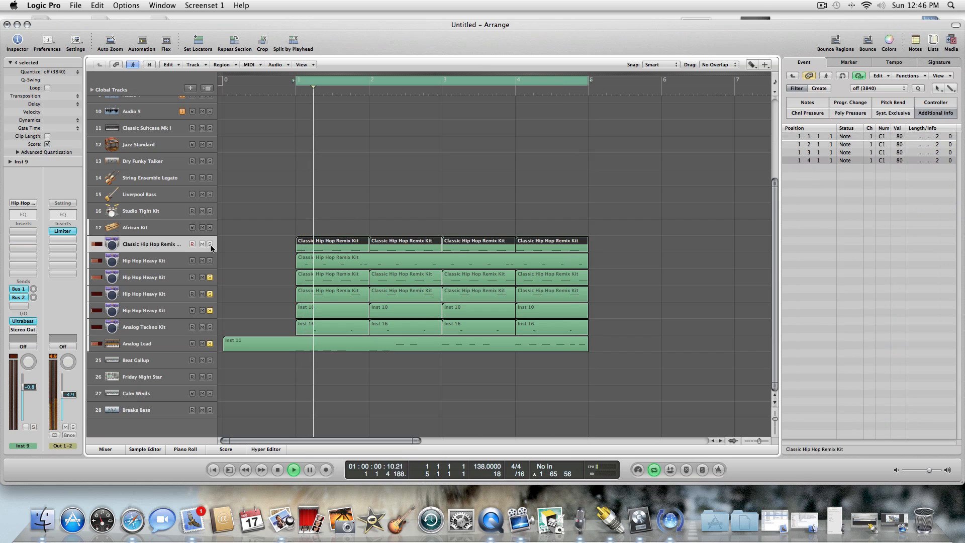
click(210, 244)
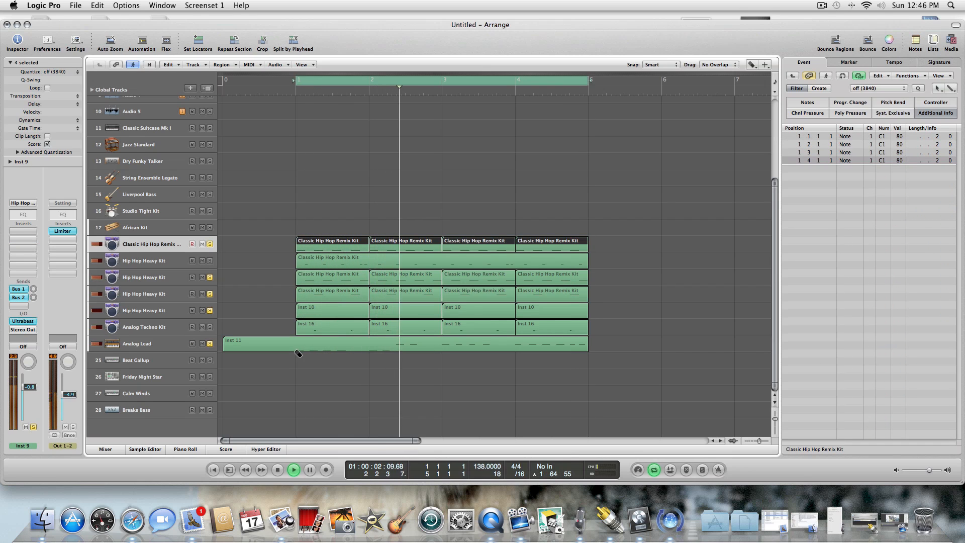
Split the recorded Inst 11 region on track 24 at bar 1 and delete both parts.
key(Escape)
key(Escape)
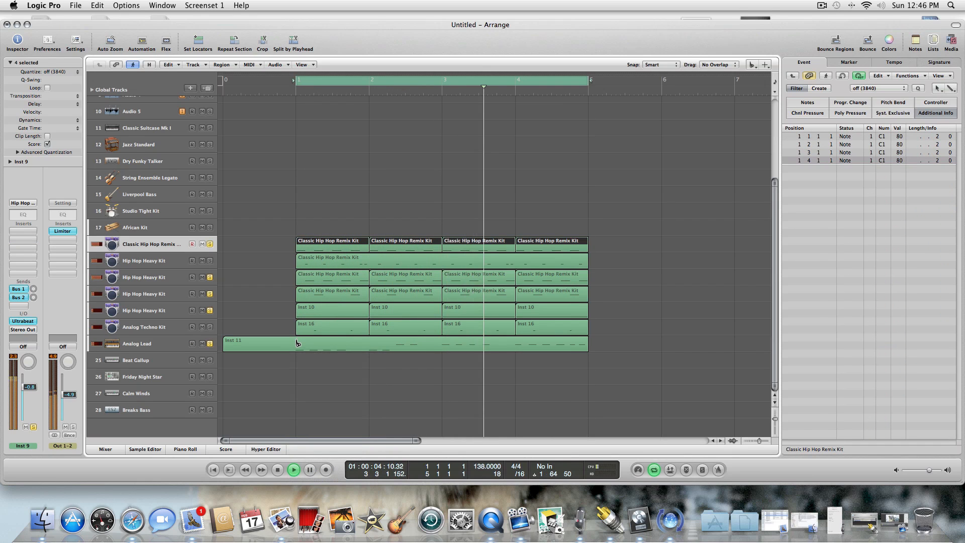
click(297, 344)
key(Escape)
click(304, 362)
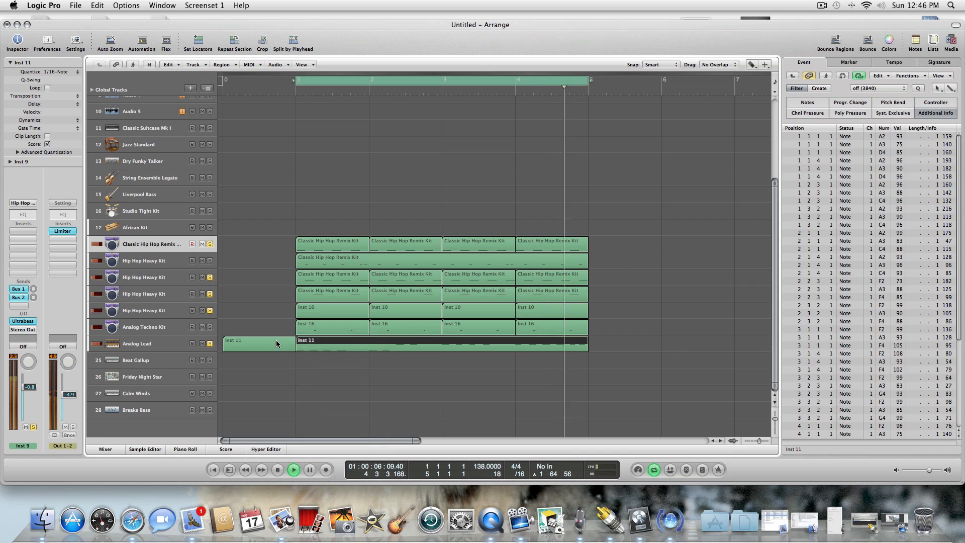
key(Delete)
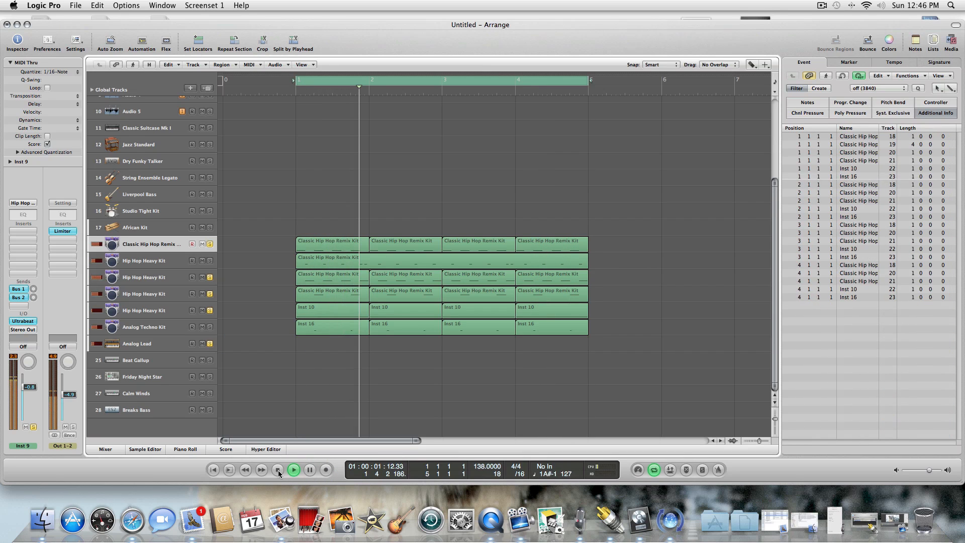
Try recording from the loop start with track 18 still selected, stop, and undo the recording.
click(278, 470)
click(326, 470)
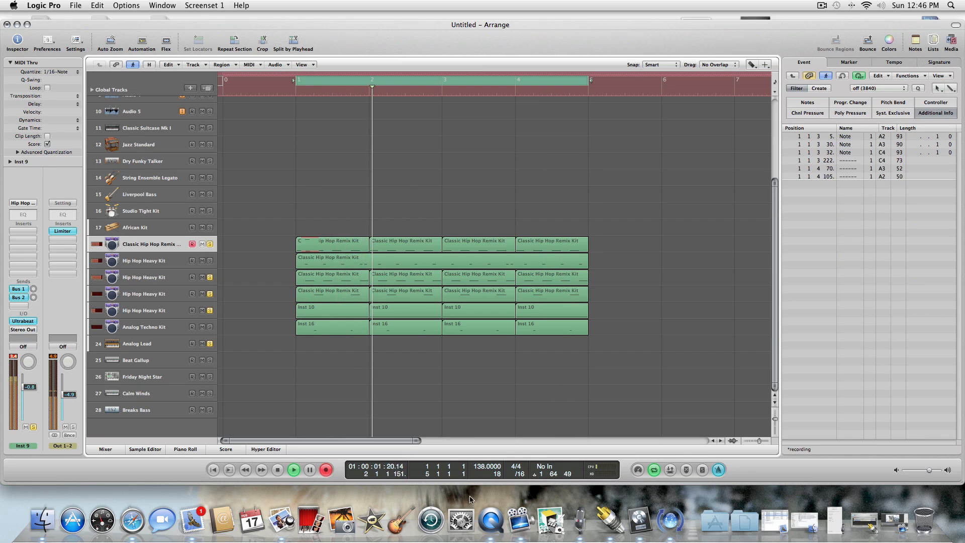
click(277, 469)
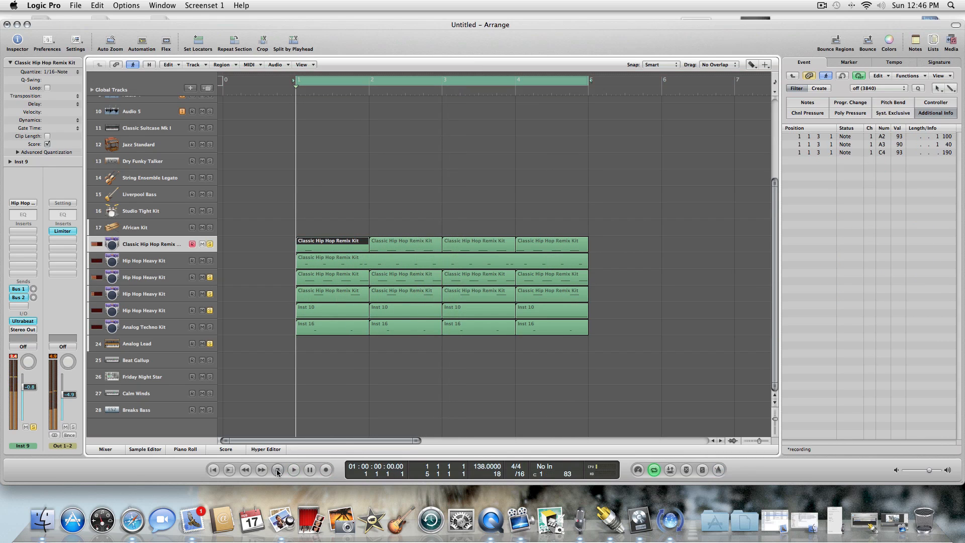
click(93, 6)
click(98, 16)
click(383, 227)
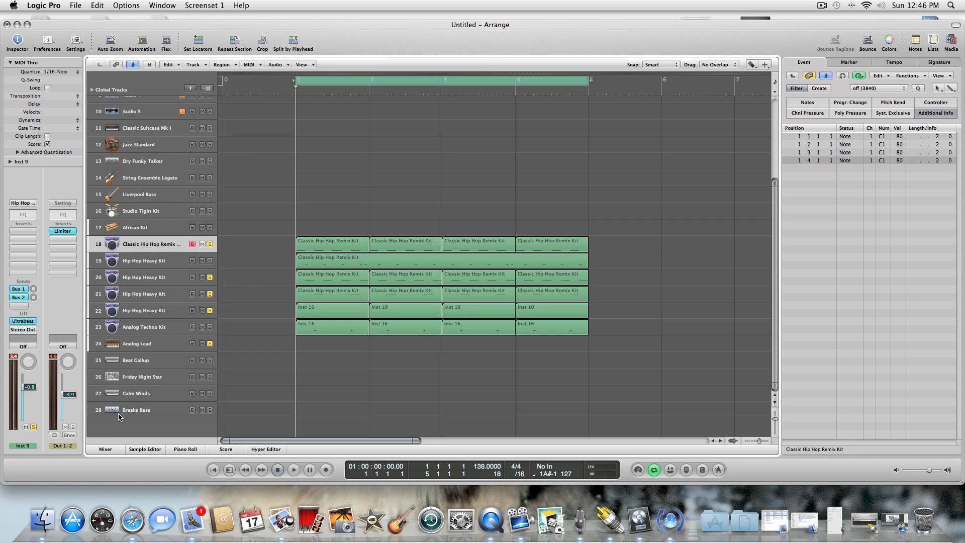
Record a new PL Dance Seq part across bars 1 to 4 on the Analog Lead track 24.
click(171, 343)
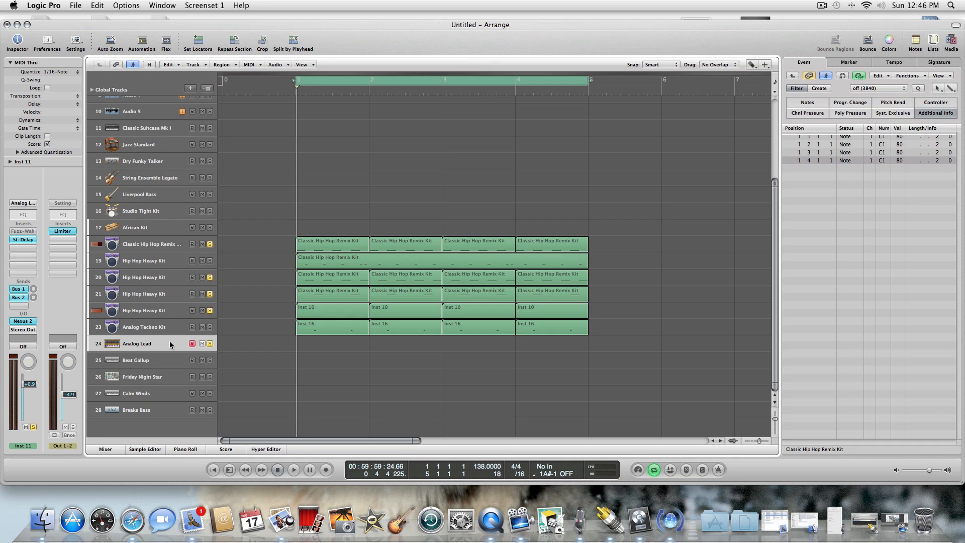
key(space)
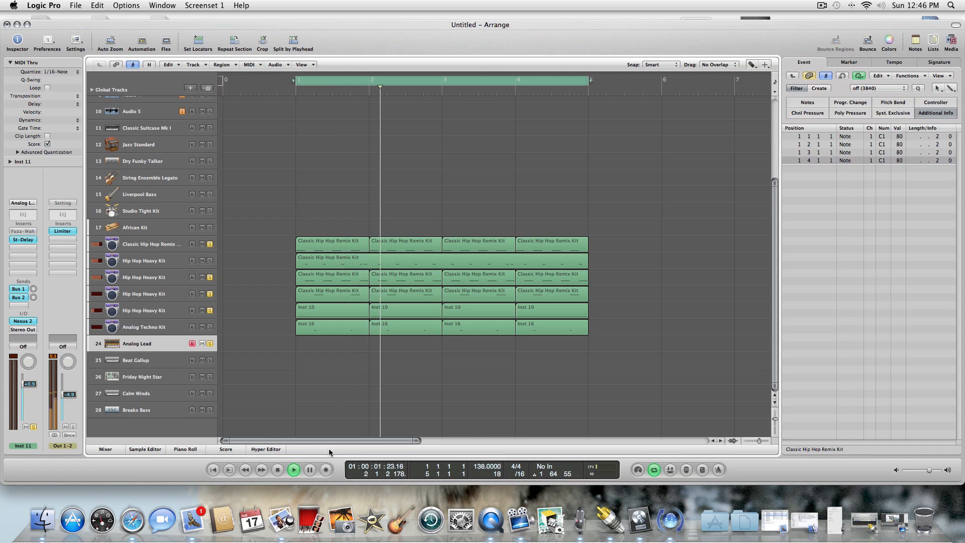
click(326, 469)
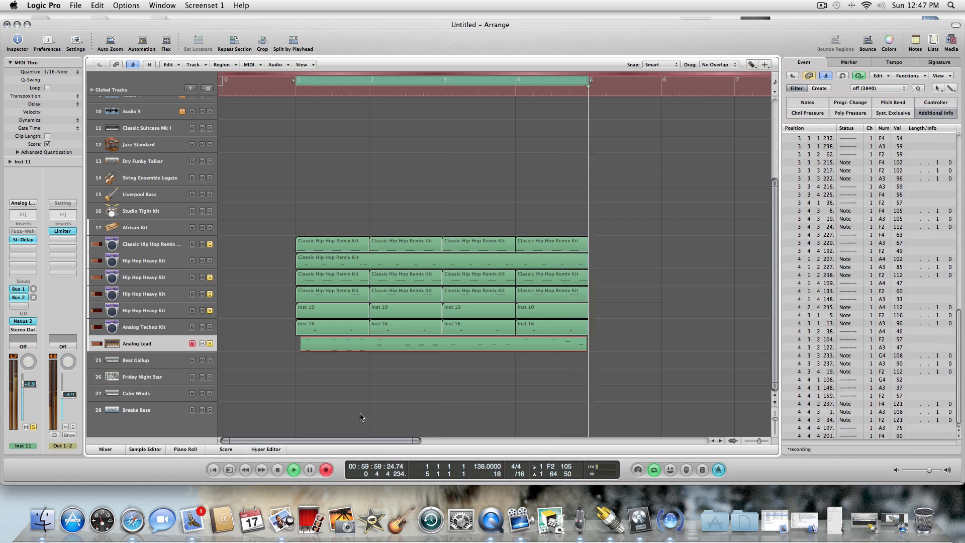
click(295, 469)
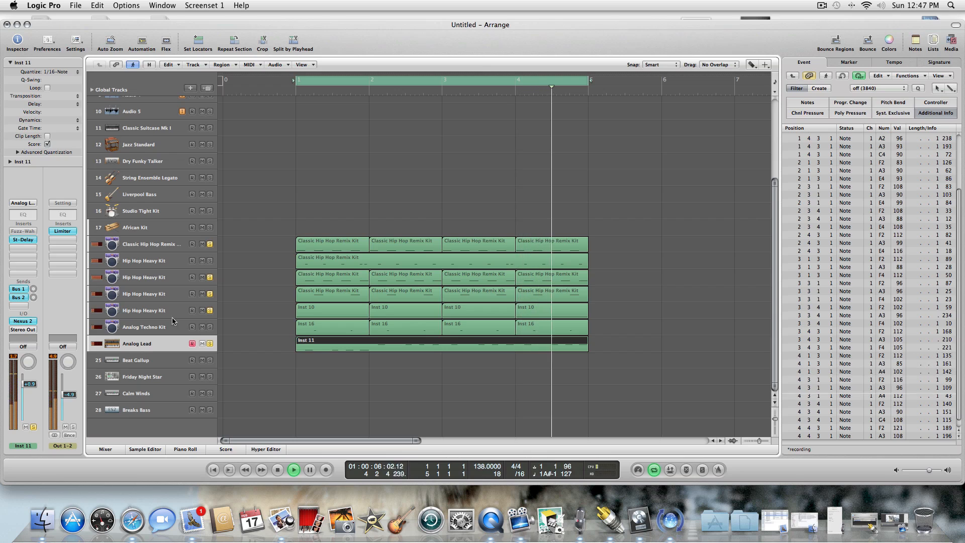
Turn off solo on tracks 22, 21 and 18 while the loop plays.
click(209, 310)
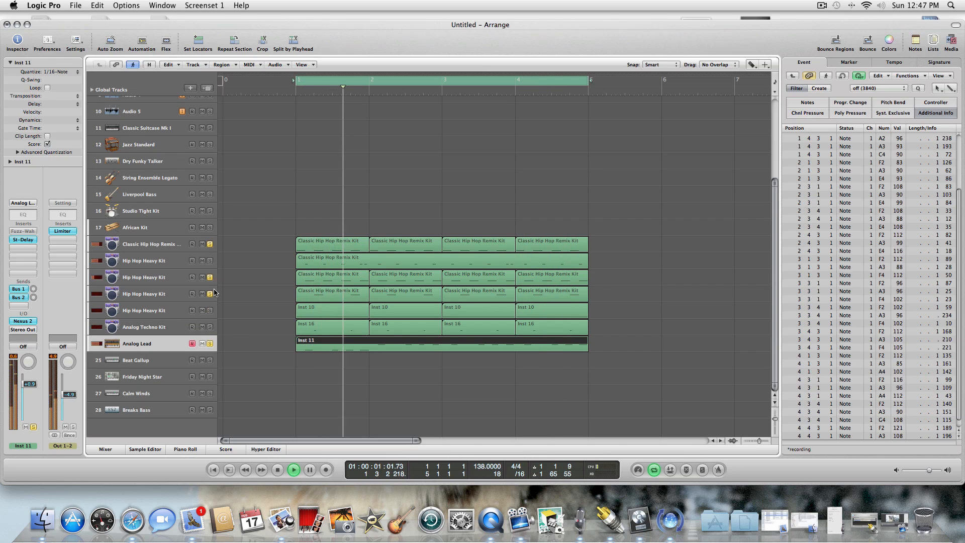
click(210, 293)
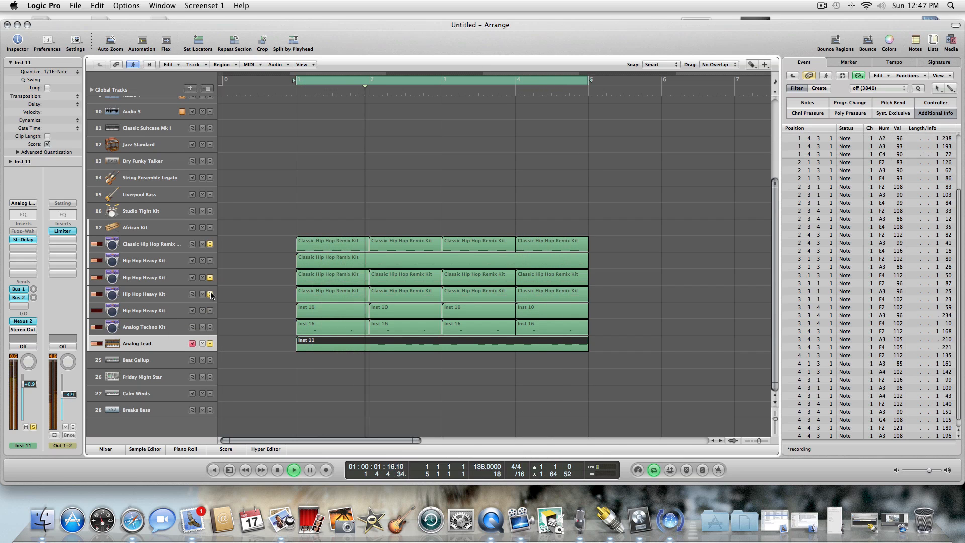
click(209, 243)
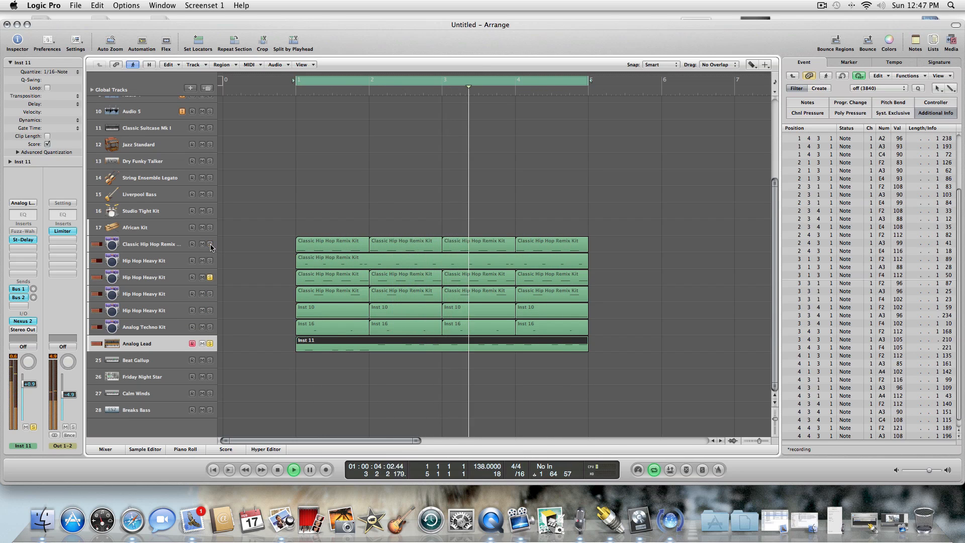
Solo the Hip Hop Heavy Kit track 21 again and set its volume to -4.0 dB.
click(210, 294)
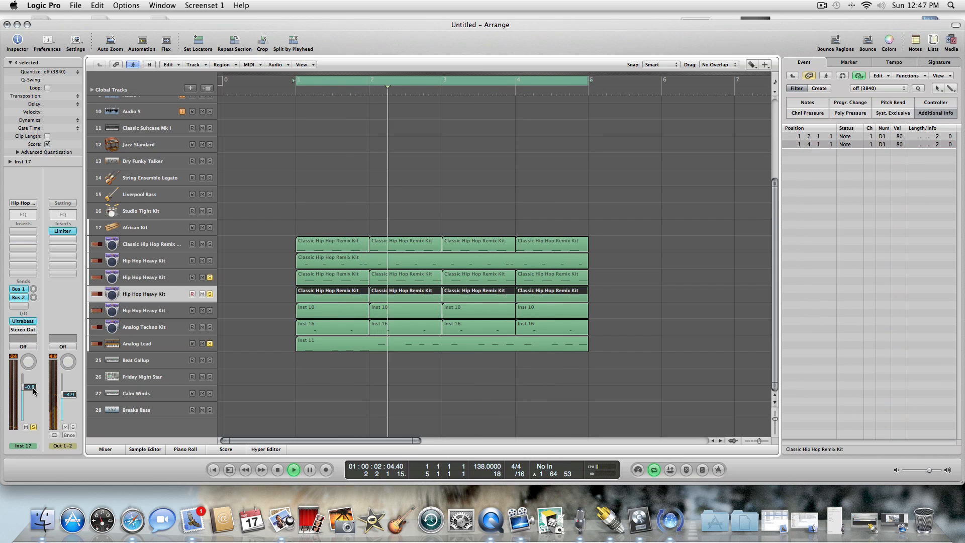
drag(33, 392, 33, 397)
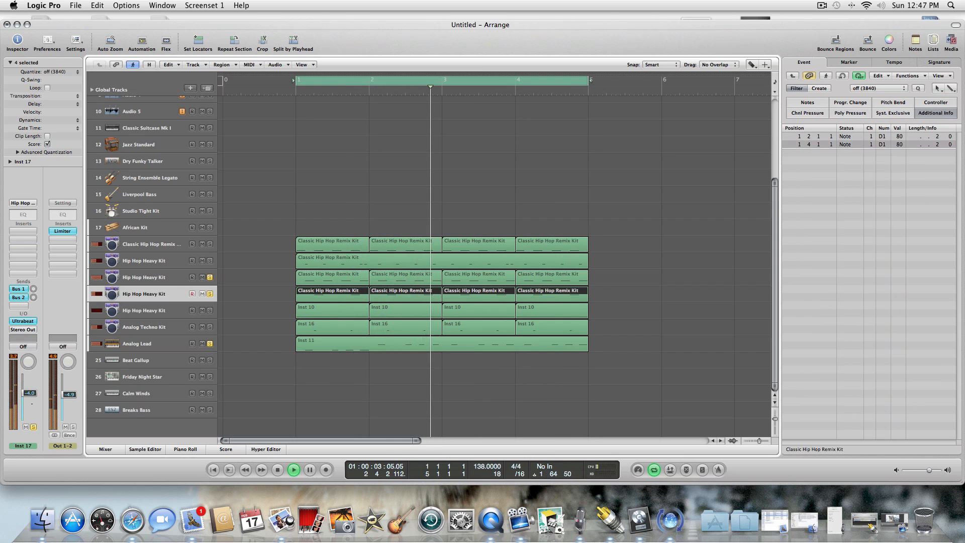
Solo track 22 again, listen to the loop with the Analog Lead track 24 selected, and stop playback.
click(210, 310)
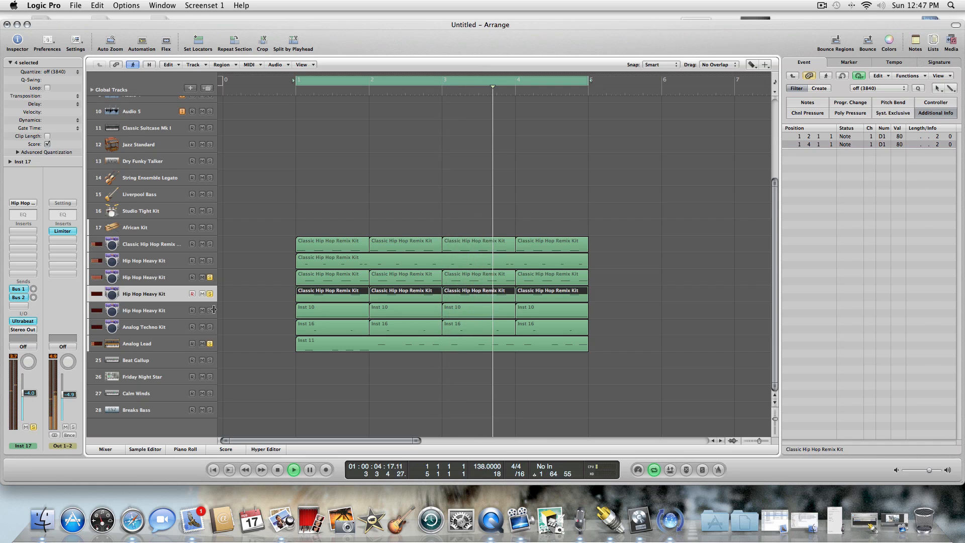
click(158, 312)
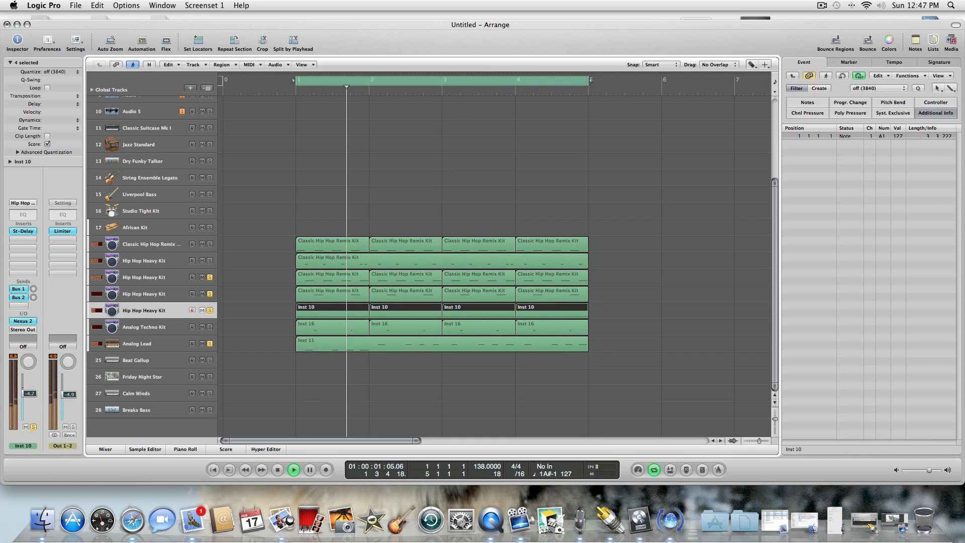
click(181, 346)
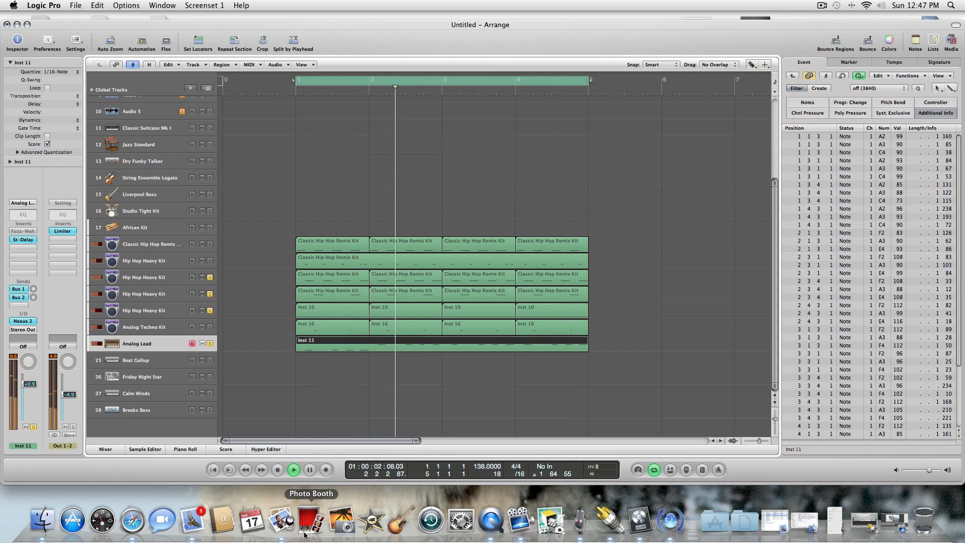
click(277, 468)
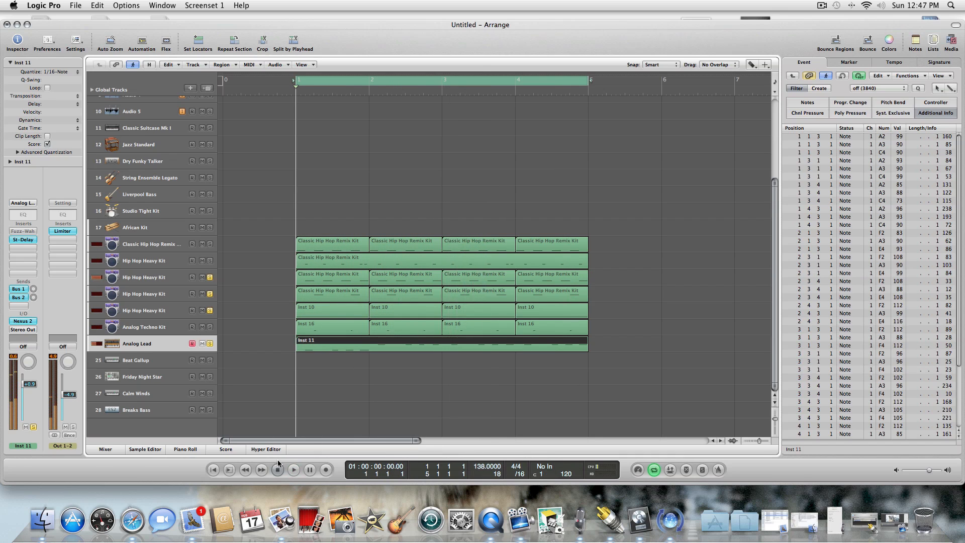
Duplicate the Analog Lead track 24 and record a higher melody over the four-bar loop on the new track 25.
click(208, 89)
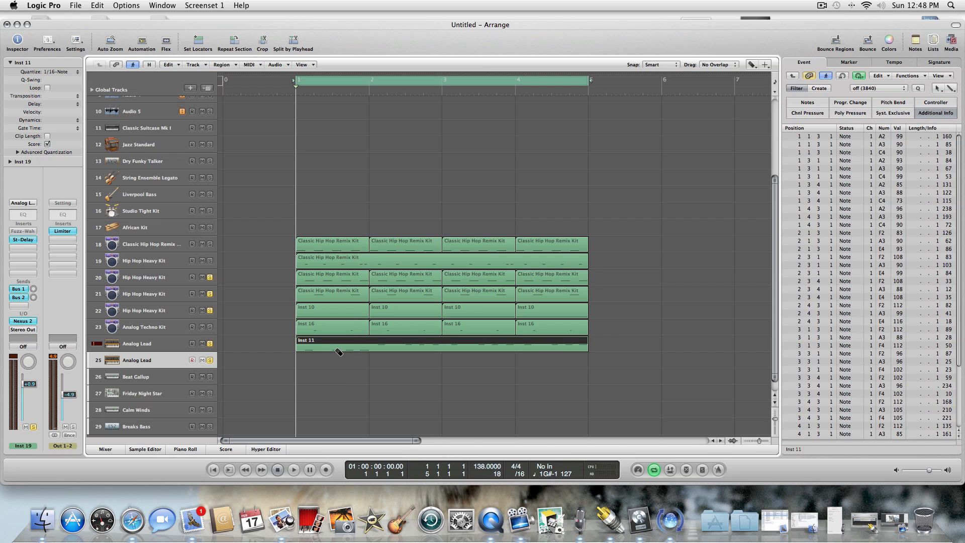
key(Escape)
click(343, 450)
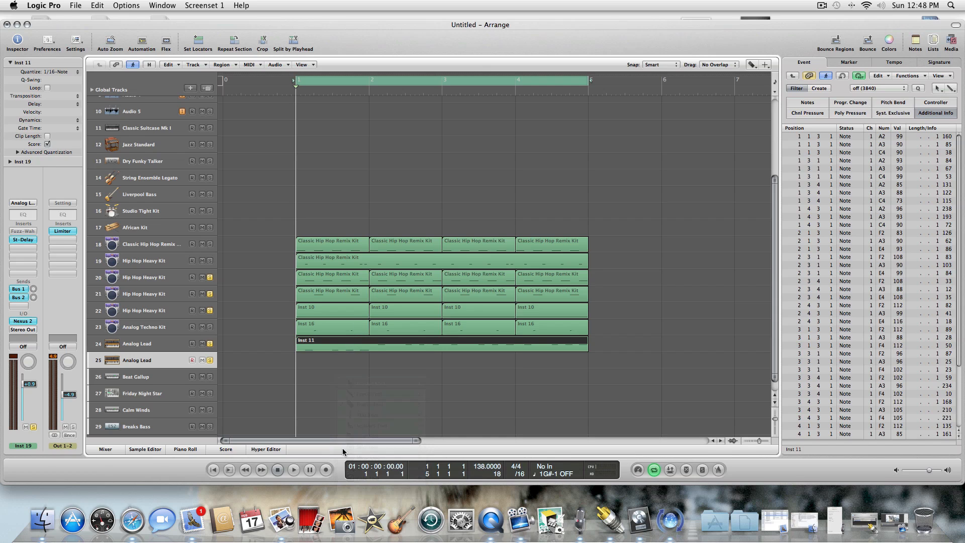
click(327, 469)
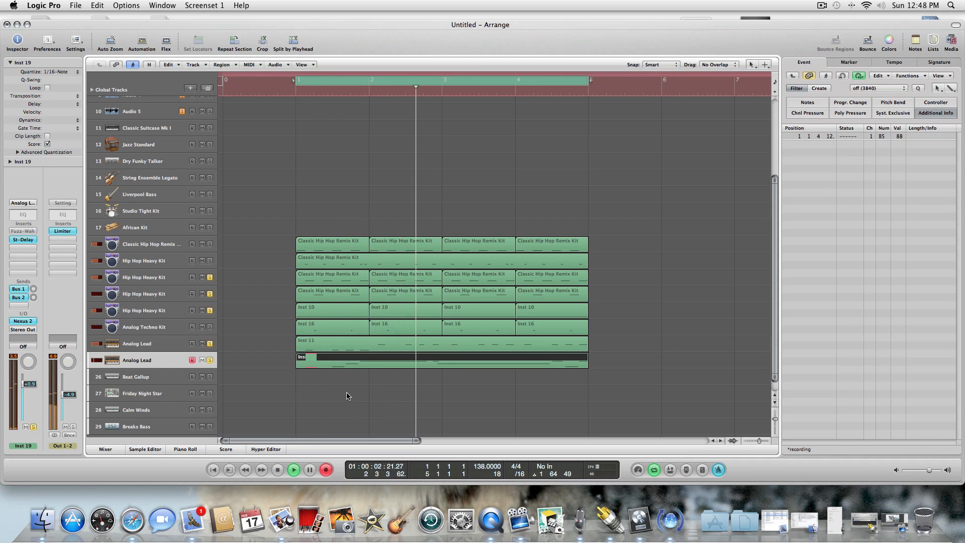
click(296, 469)
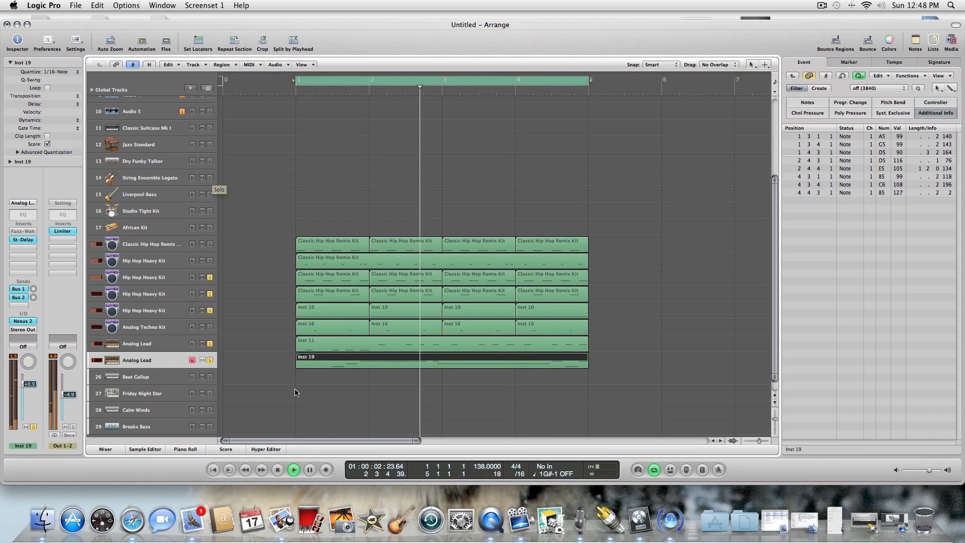
click(277, 470)
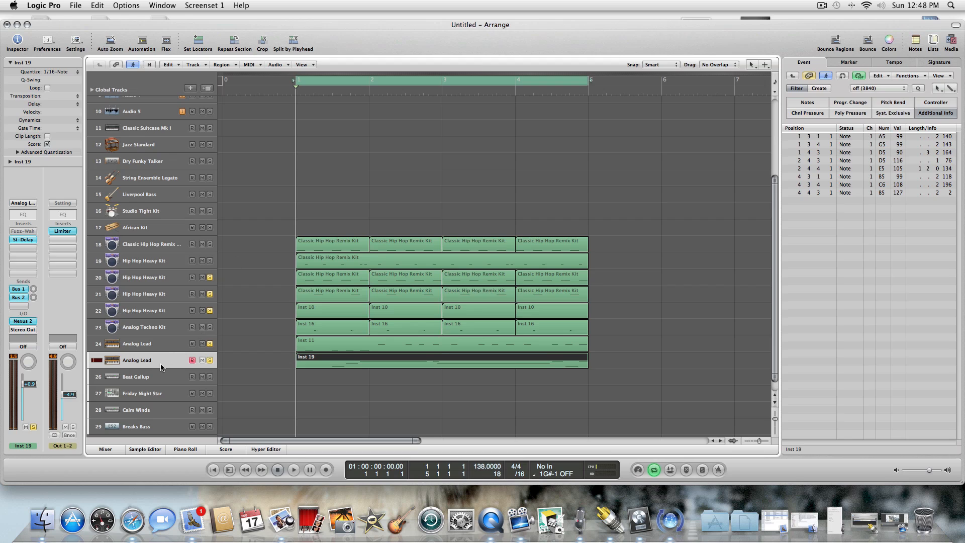
Remove the Compressor, both AutoFilters, the Channel EQ and the Limiter from the Beat Gallup track 26.
click(159, 377)
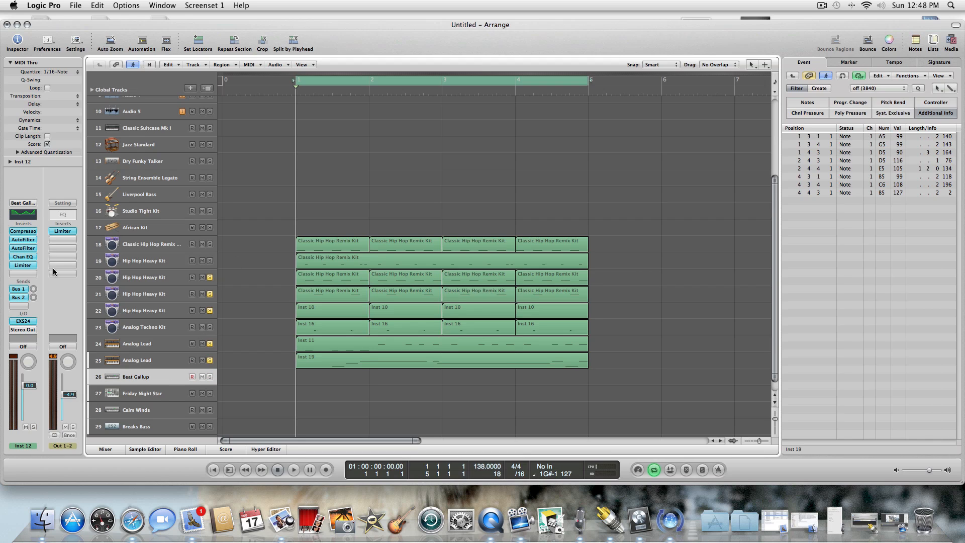
click(32, 232)
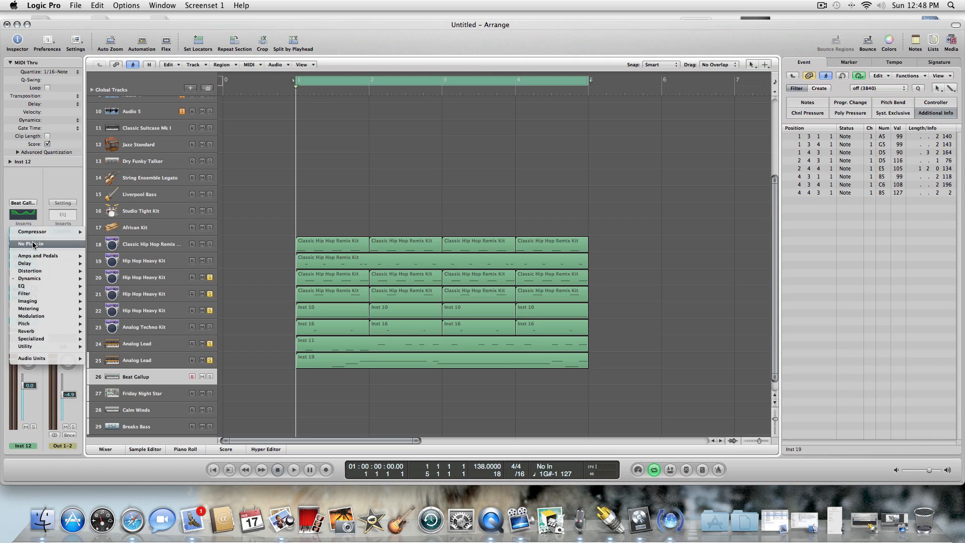
click(31, 243)
click(30, 240)
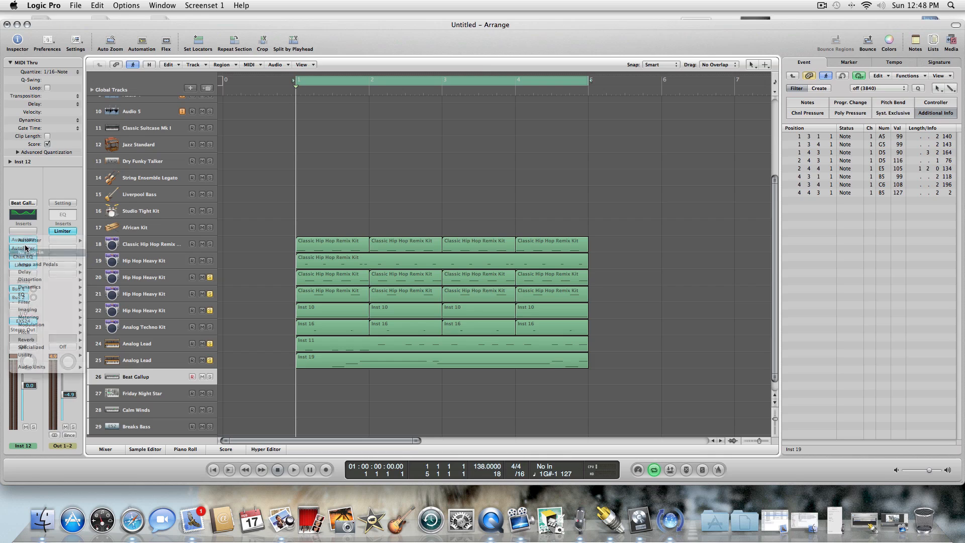
click(28, 251)
click(24, 248)
click(28, 261)
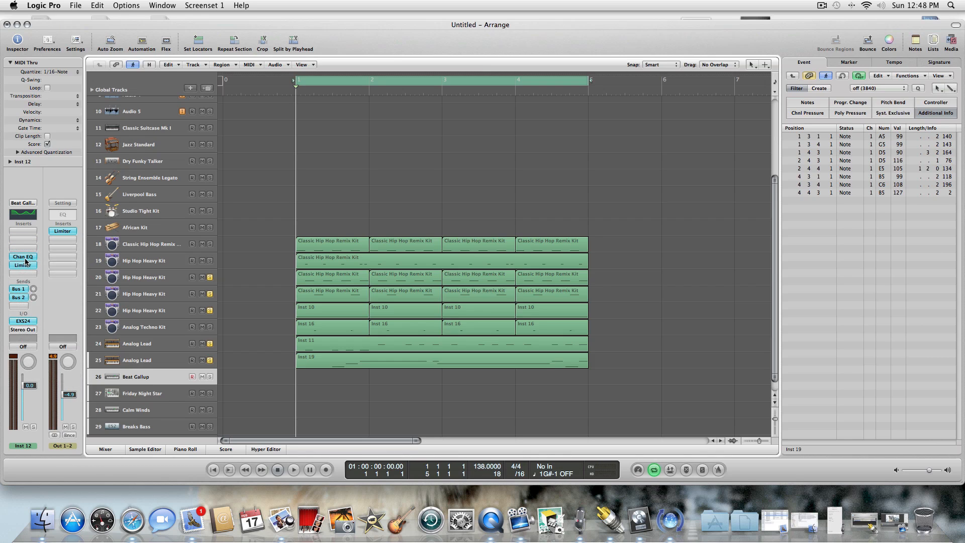
click(28, 257)
click(27, 270)
click(23, 265)
click(33, 279)
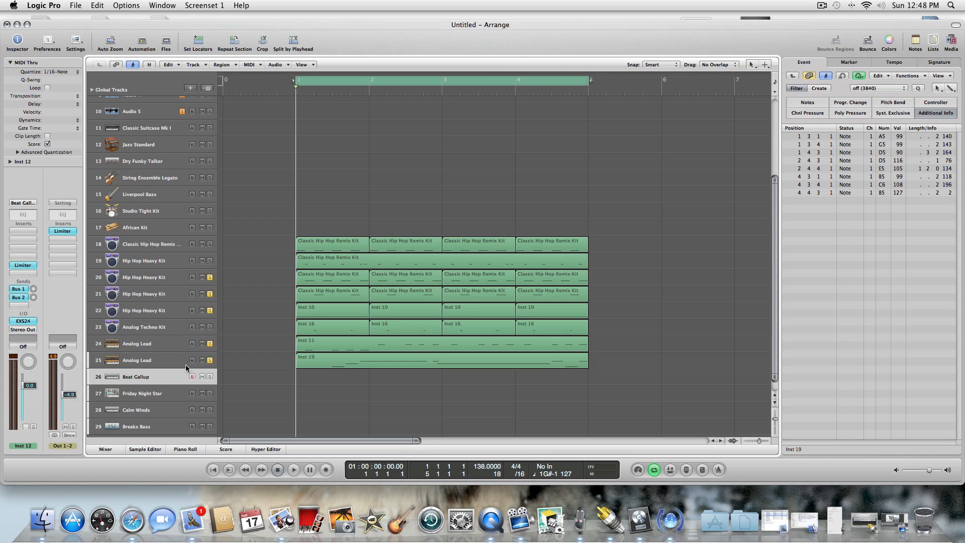
Copy the Inst 19 melody region from track 25 onto the Beat Gallup track 26 at bar 1.
click(325, 367)
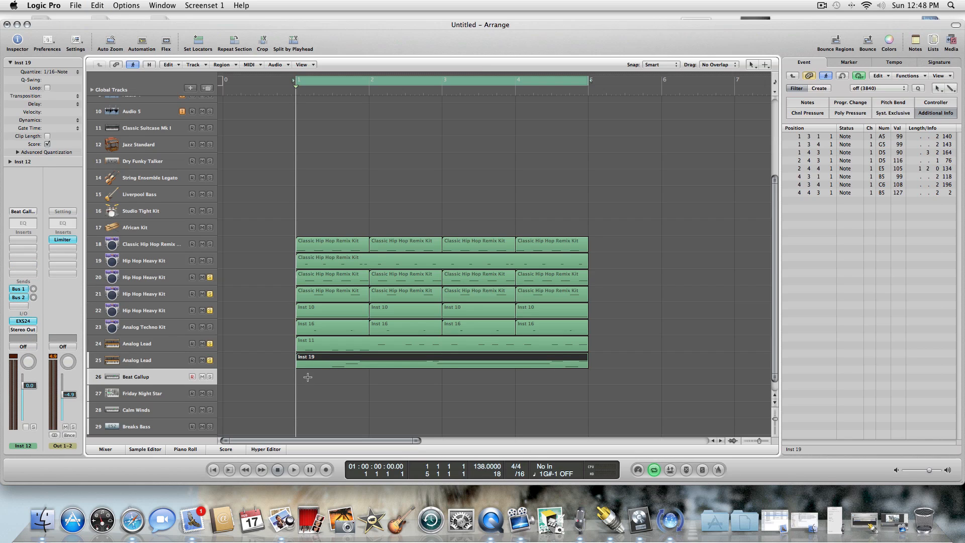
key(super+v)
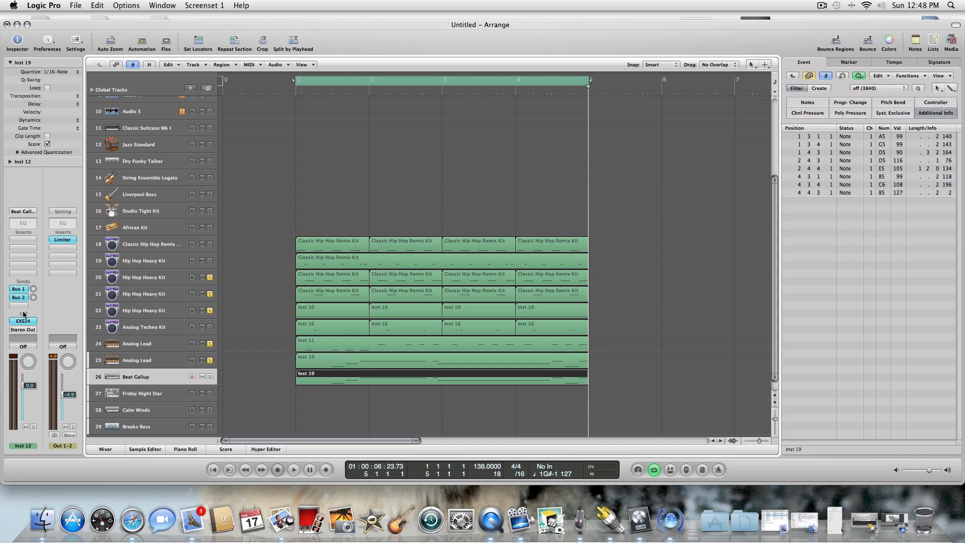
Solo the Beat Gallup track 26 during loop playback, lower its volume to -2.6 dB, and stop playback.
click(292, 469)
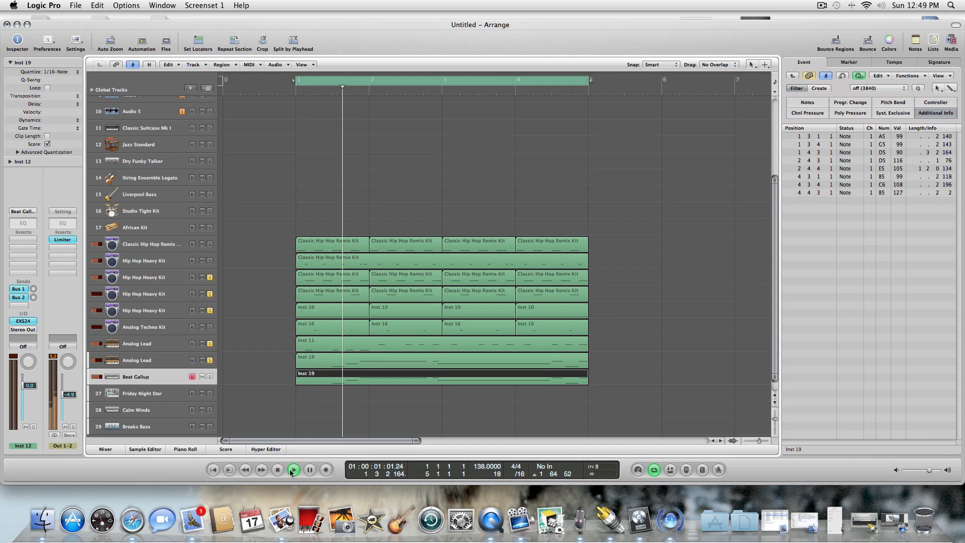
click(210, 377)
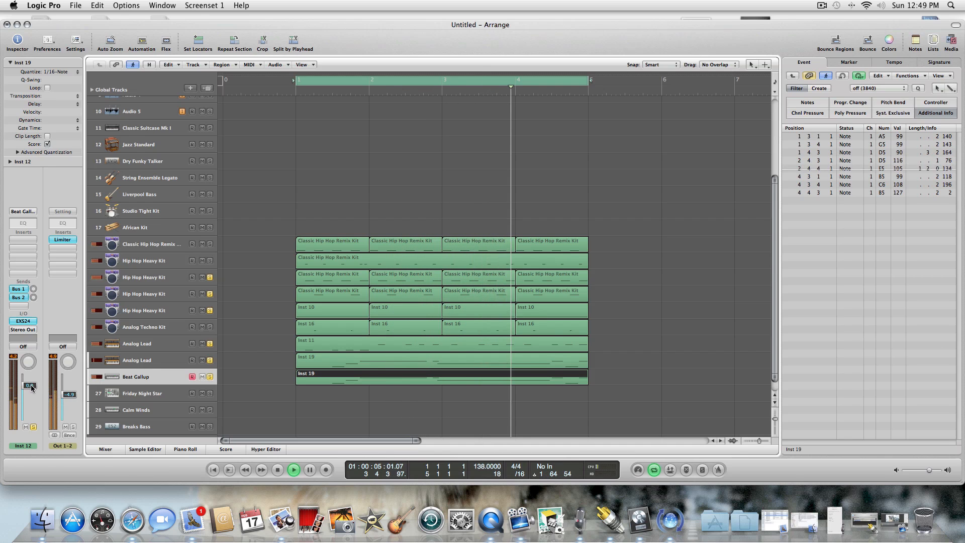
drag(30, 385, 30, 391)
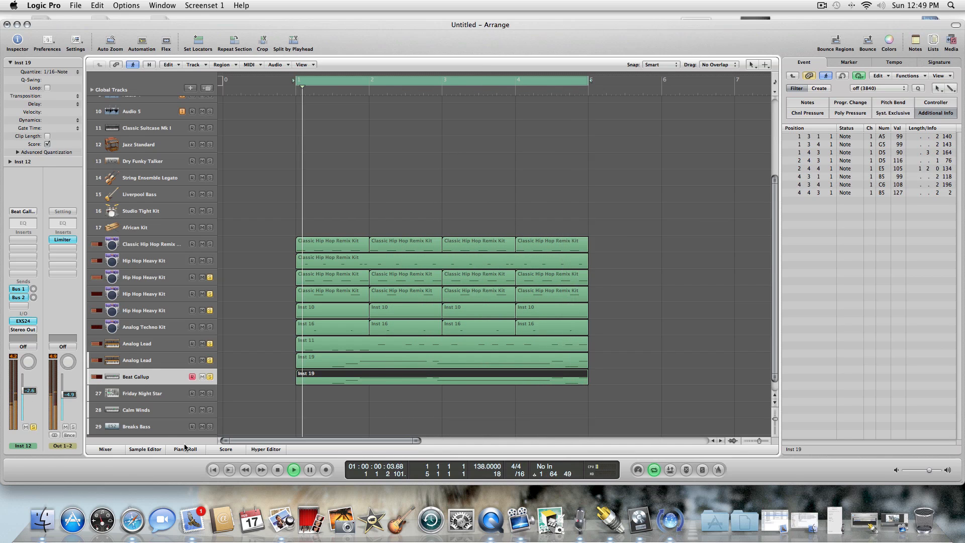
click(276, 470)
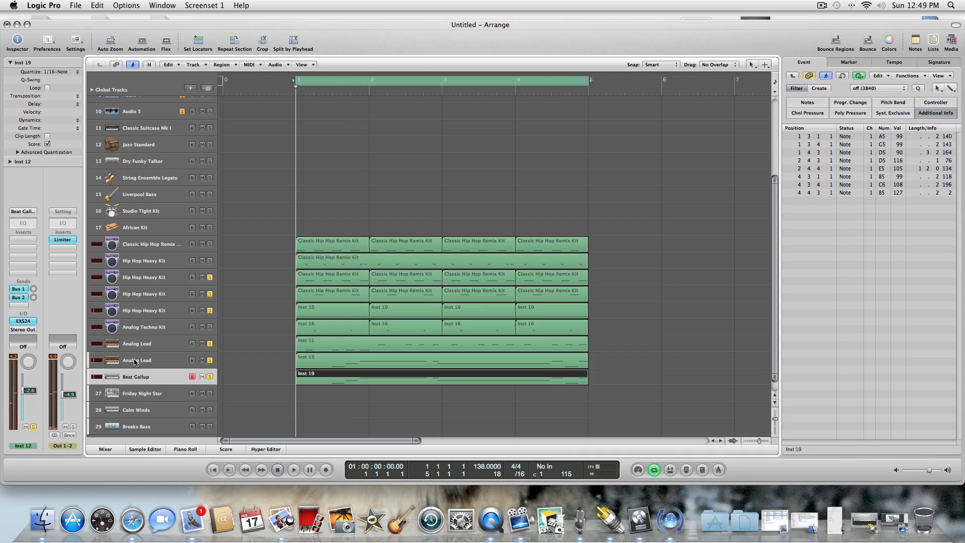
Replace the EXS24 instrument on the Beat Gallup track 26 with the reFX Nexus 2 plug-in.
click(22, 322)
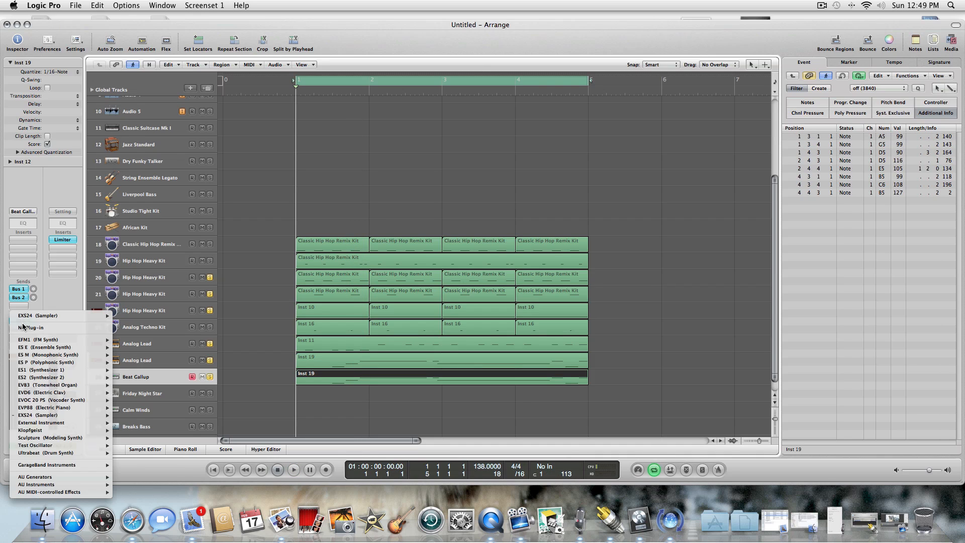
mouse_move(48, 486)
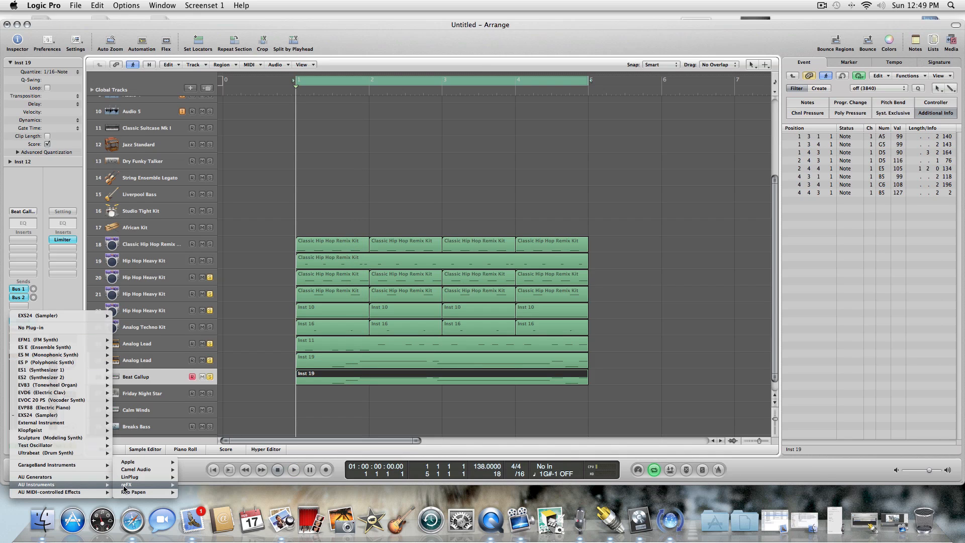
mouse_move(172, 487)
click(251, 485)
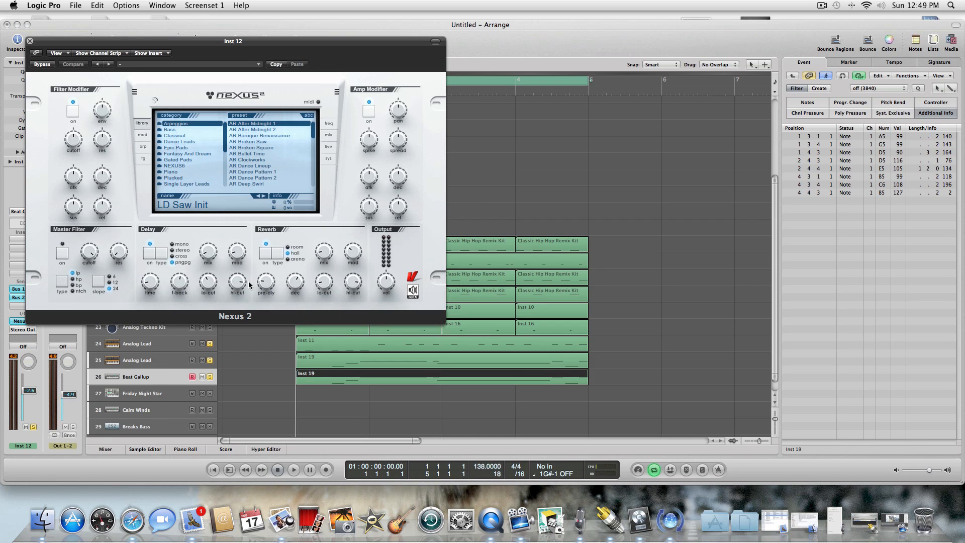
Shorten all notes of the Inst 19 region on track 26 to a length of 174 and set their velocity to 81.
click(296, 469)
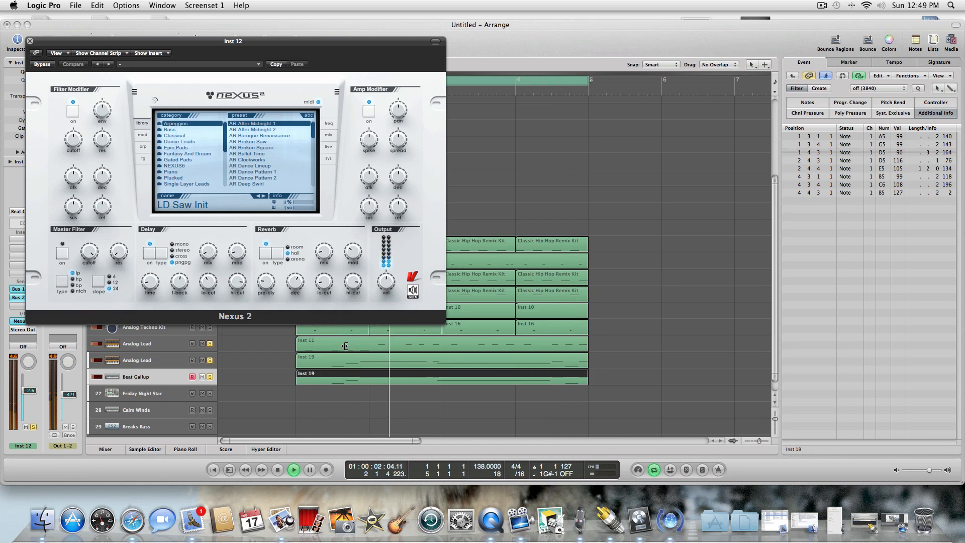
double_click(385, 377)
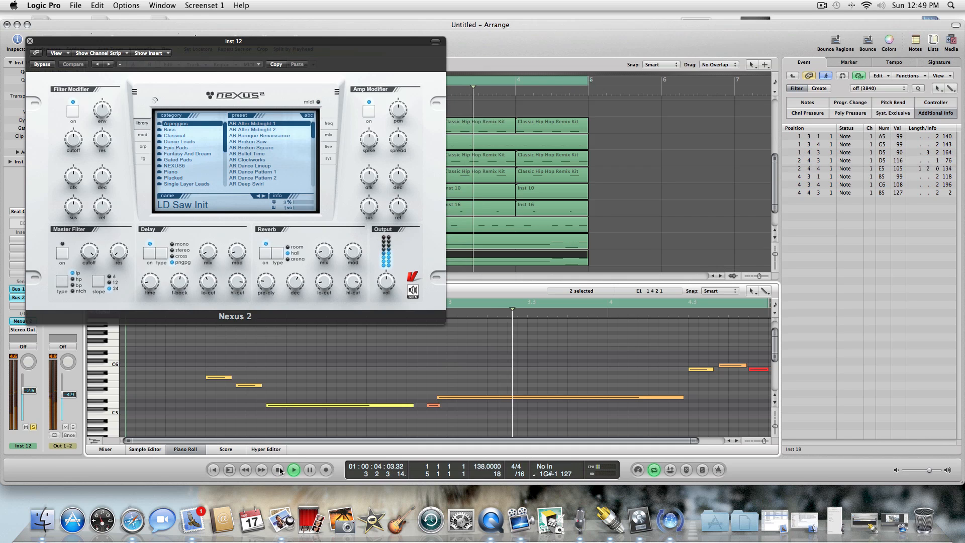
click(277, 470)
click(278, 470)
drag(203, 350, 787, 428)
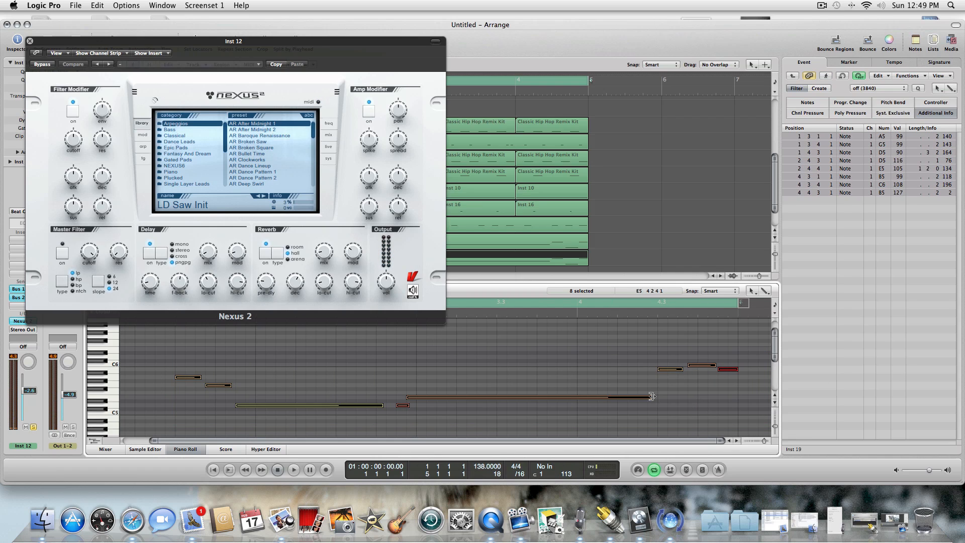
drag(651, 396, 411, 397)
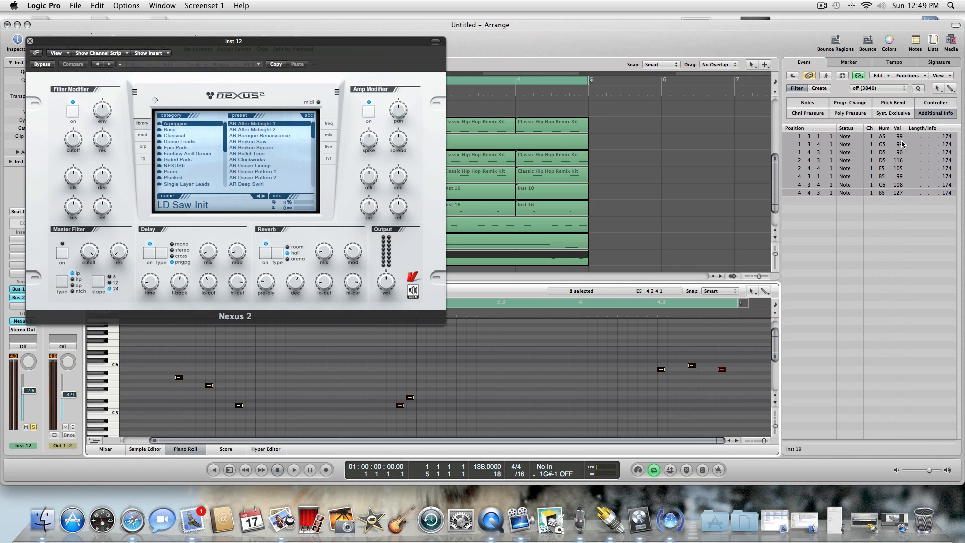
drag(902, 144, 901, 148)
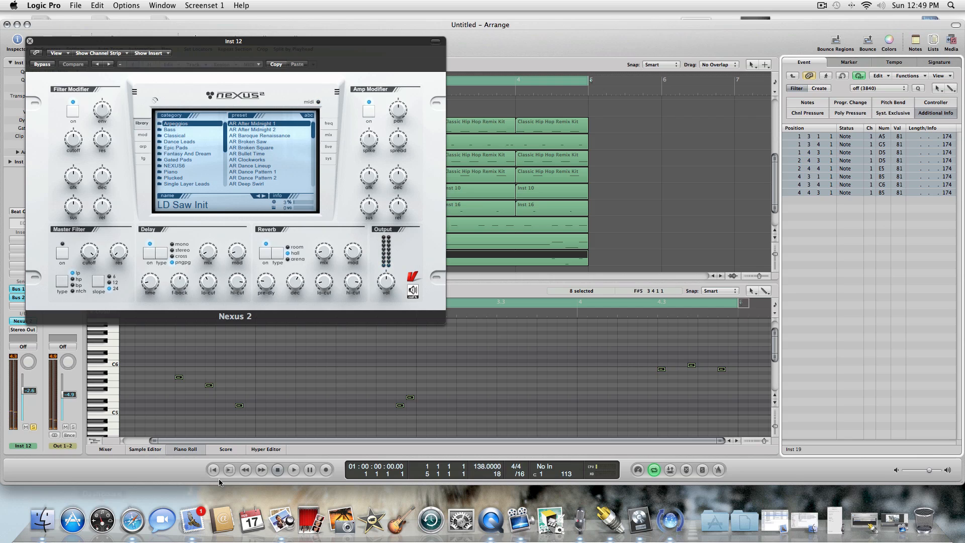
Audition the Nexus 2 arpeggio presets from AR After Midnight 2 through AR Clockworks while the loop plays.
click(295, 468)
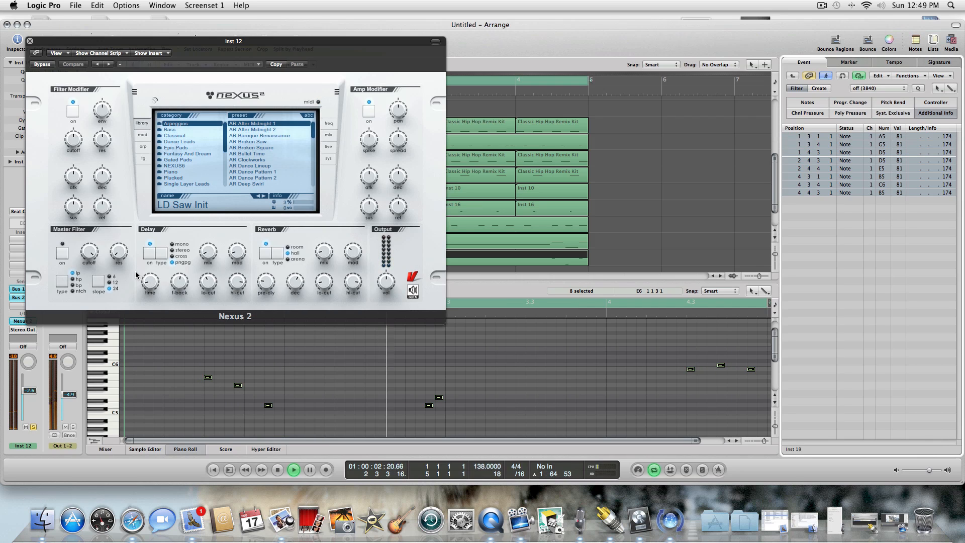
drag(92, 45, 247, 56)
click(408, 141)
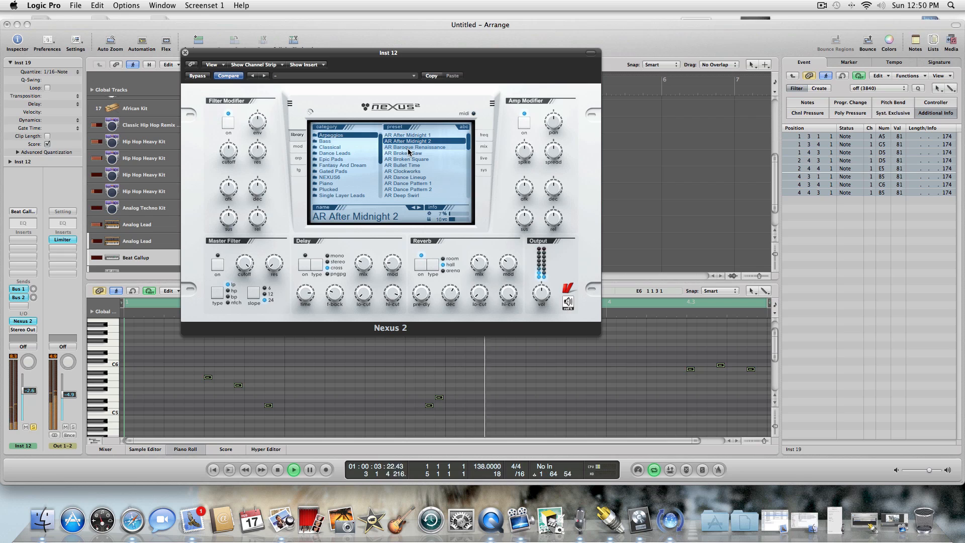
click(407, 147)
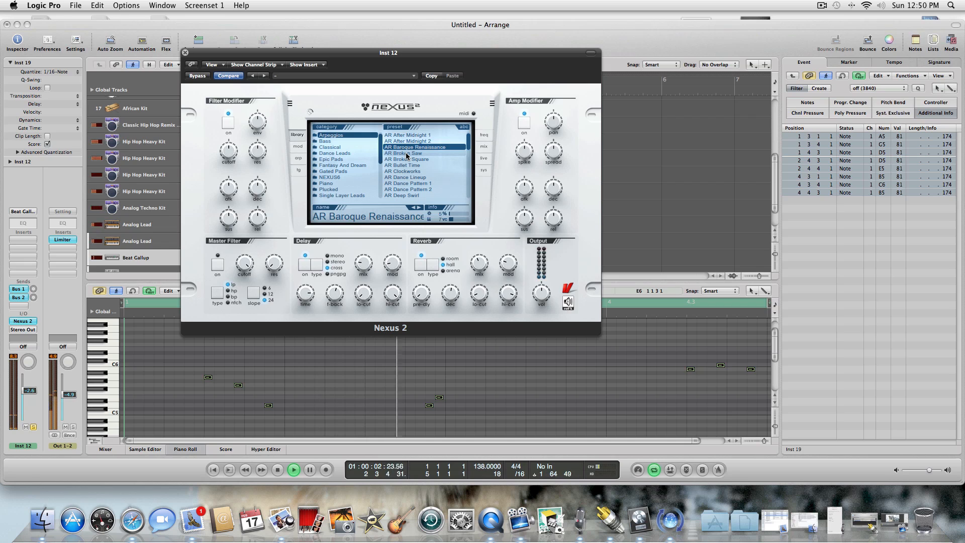
click(406, 154)
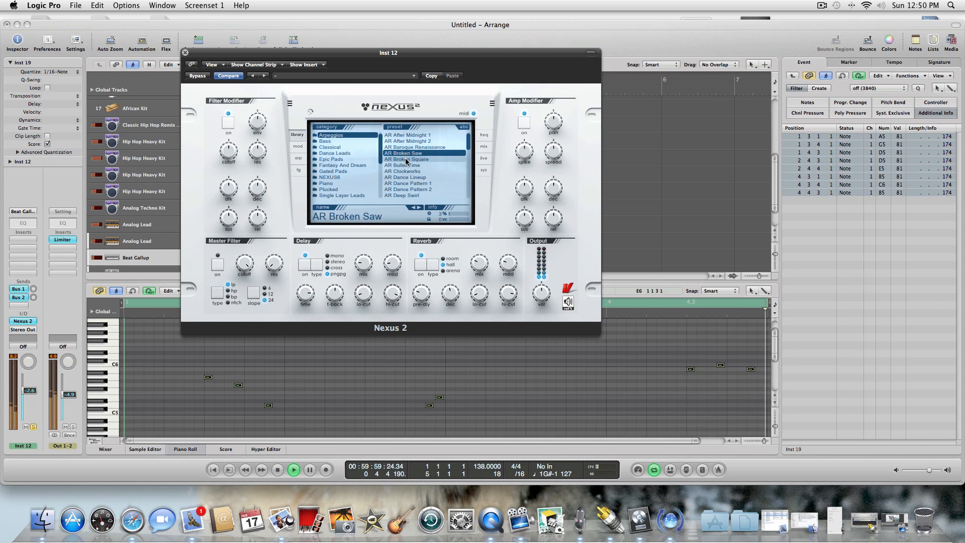
click(406, 159)
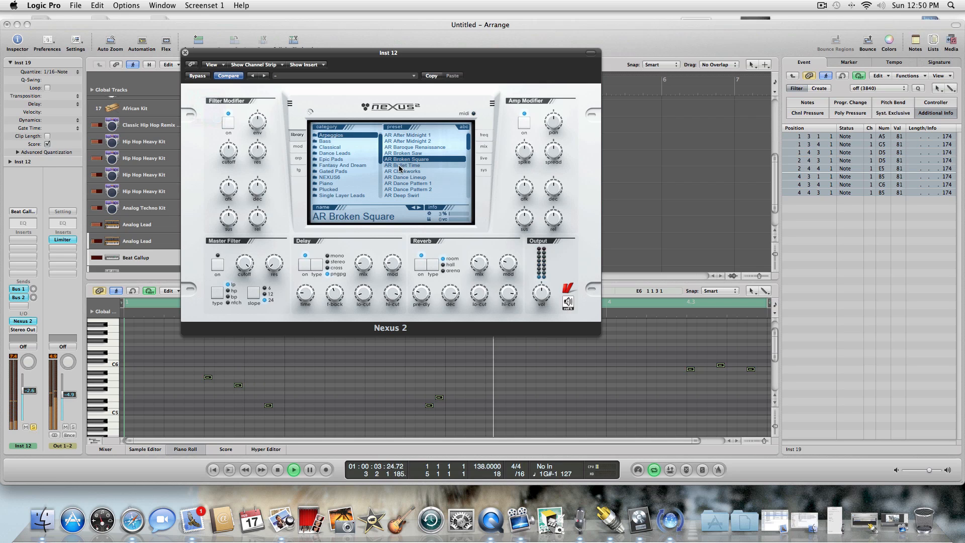
click(401, 166)
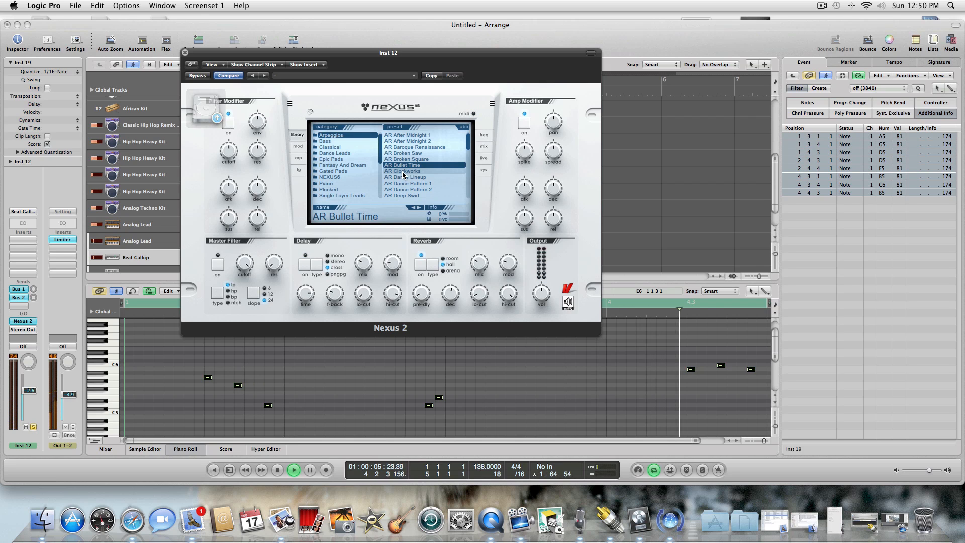
click(401, 172)
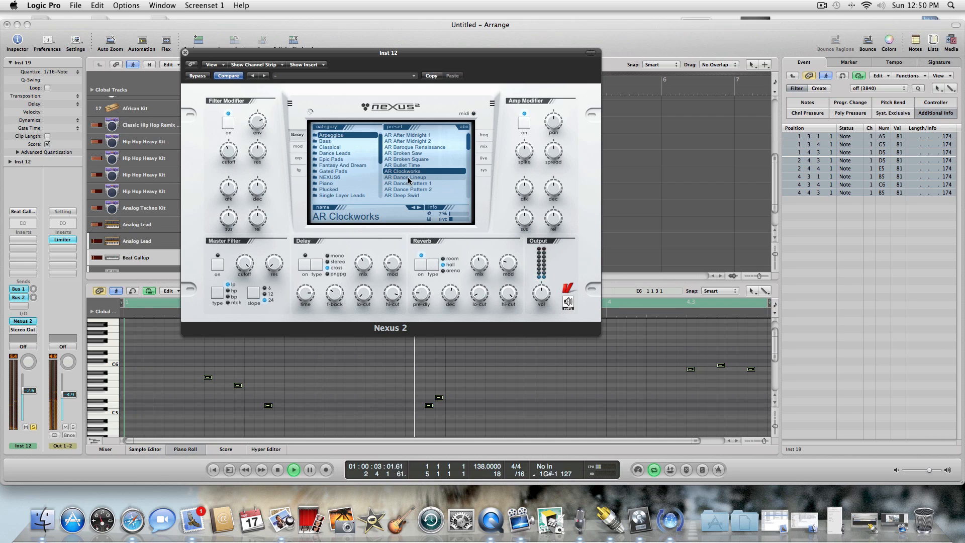
Set the AR Clockworks filter modifier's envelope to -91 and resonance to -65.
click(28, 238)
click(225, 145)
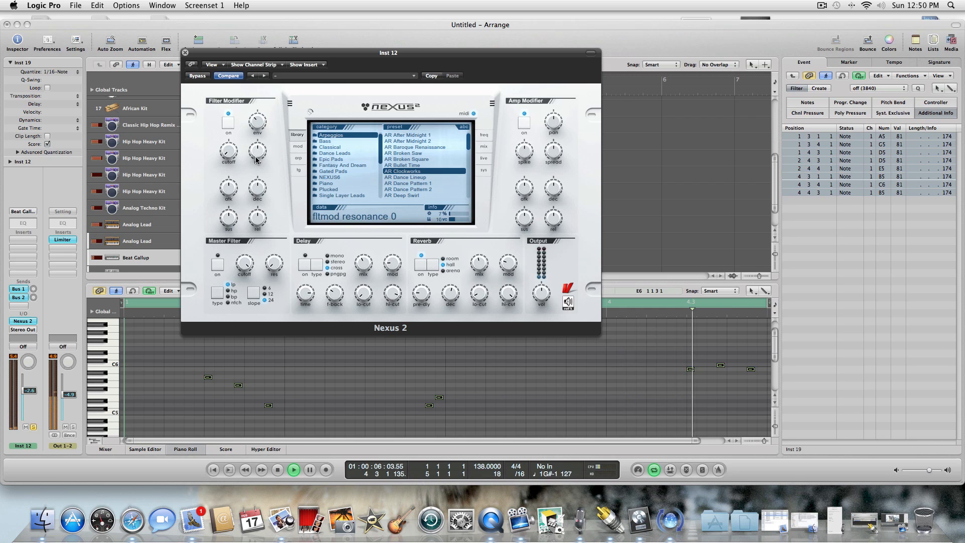
drag(257, 123, 264, 124)
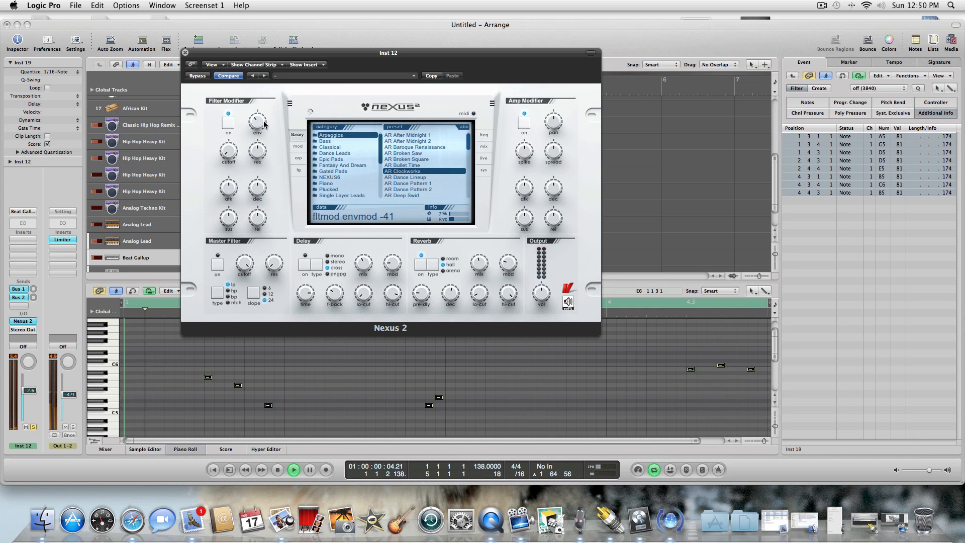
click(264, 154)
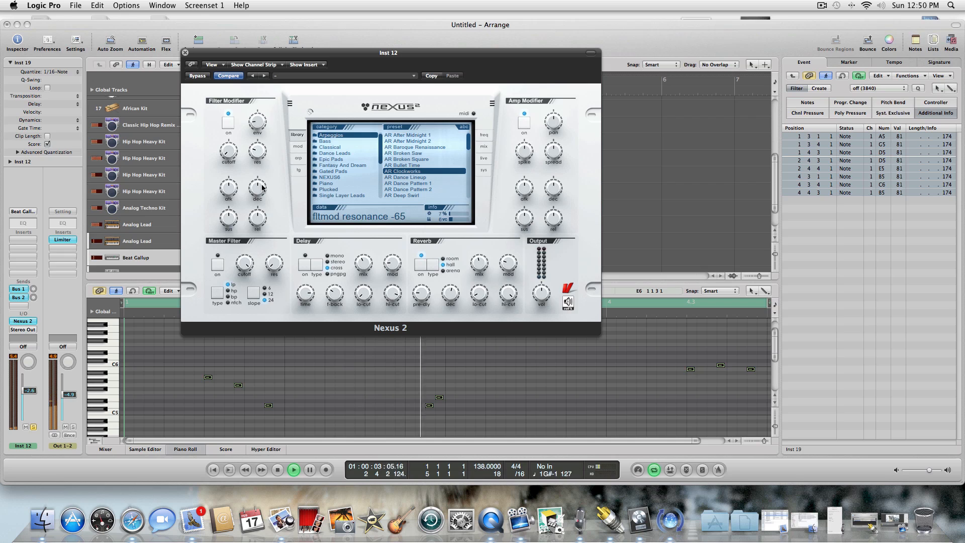
Try AR Dance Lineup, load the AR Dance Pattern 1 preset on track 26, and stop playback.
click(400, 177)
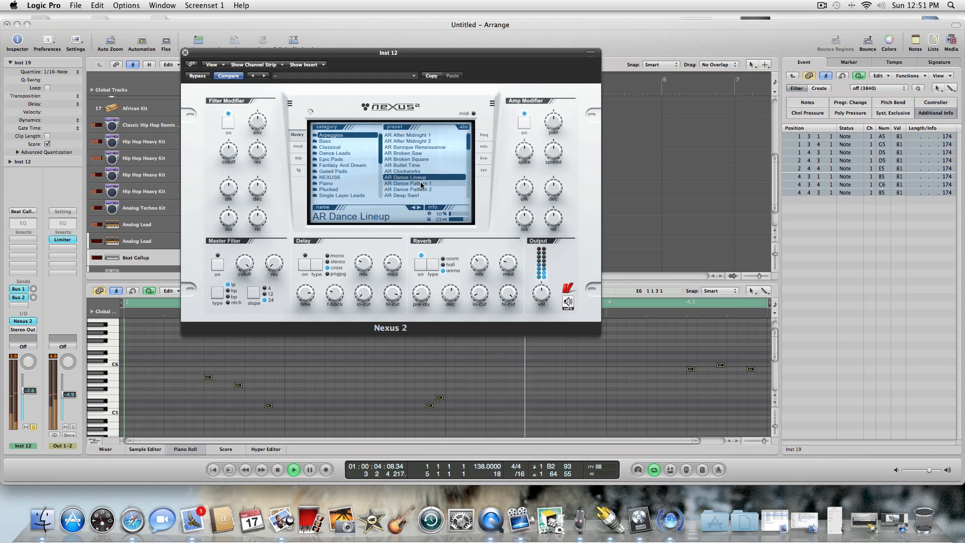
click(421, 184)
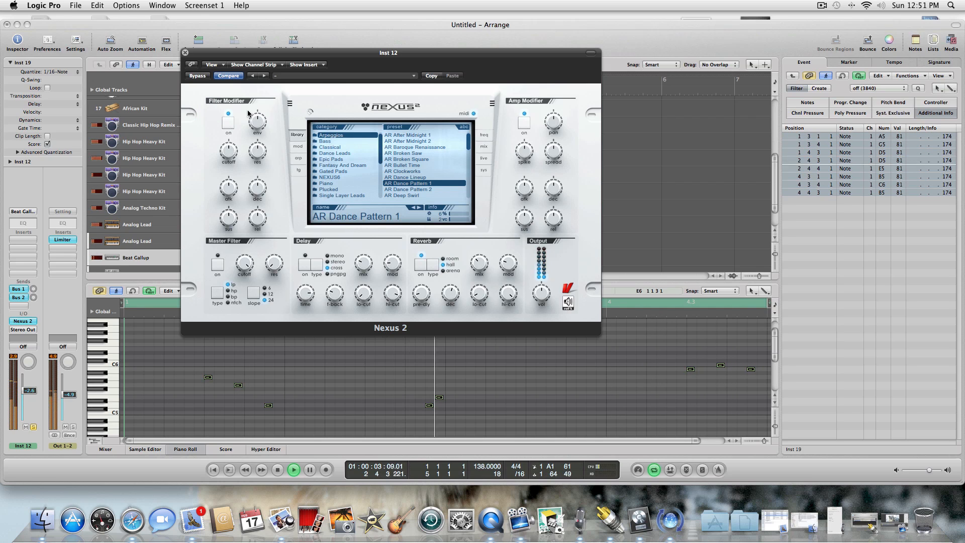
click(185, 53)
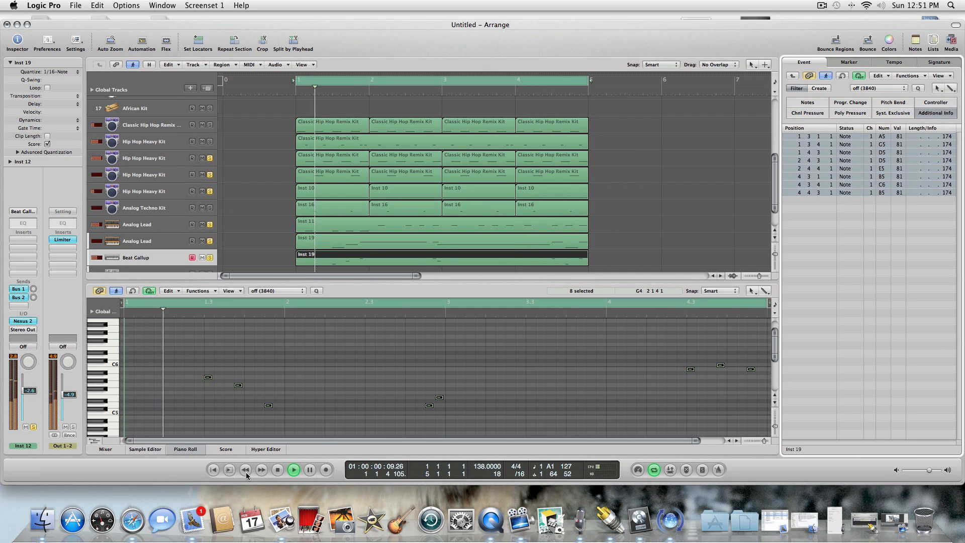
click(278, 470)
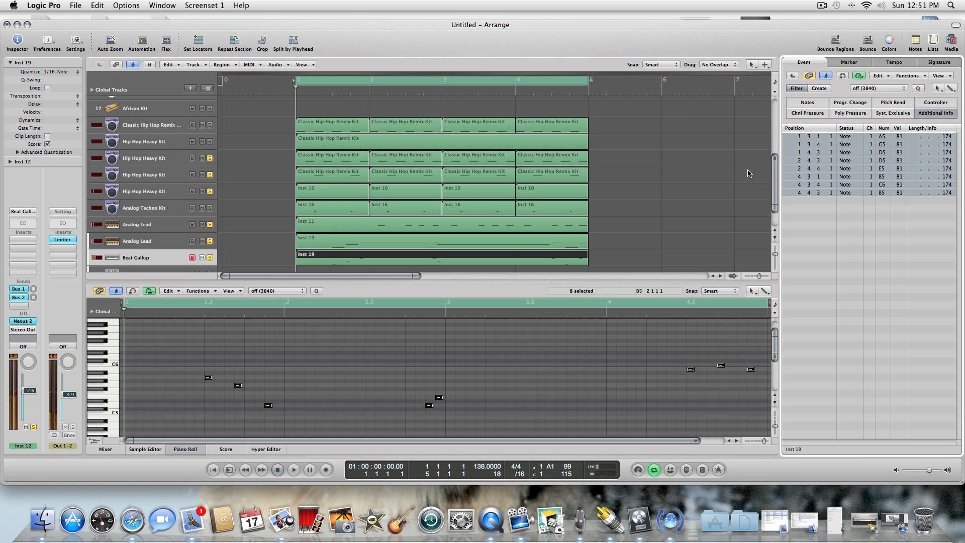
Duplicate the Beat Gallup track 26 with its Nexus 2 settings as a new track 27.
scroll(777, 174, down, 4)
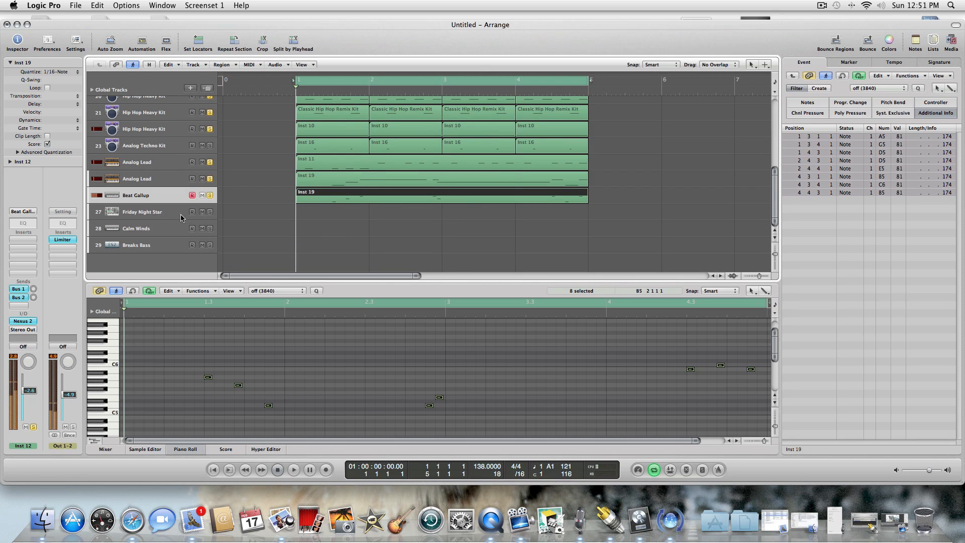
click(155, 209)
click(171, 199)
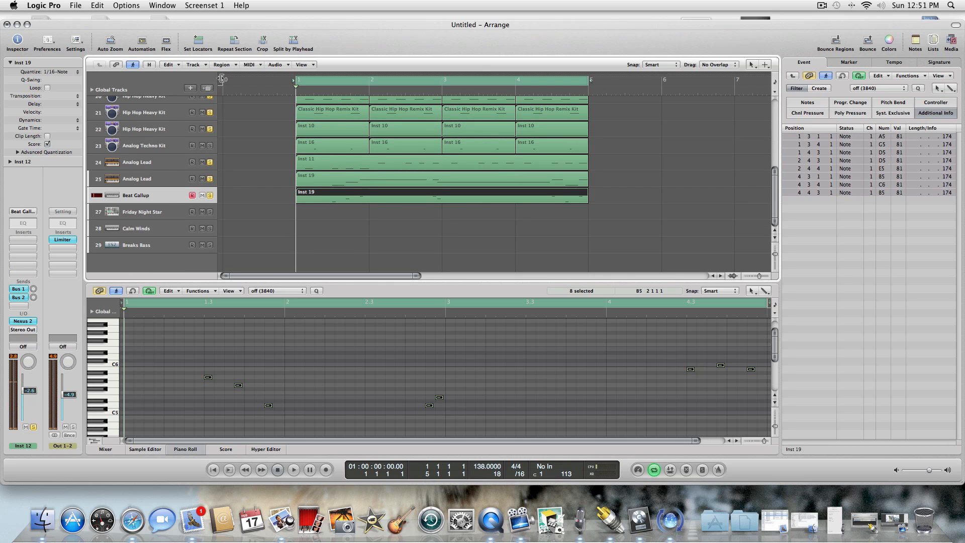
key(super+d)
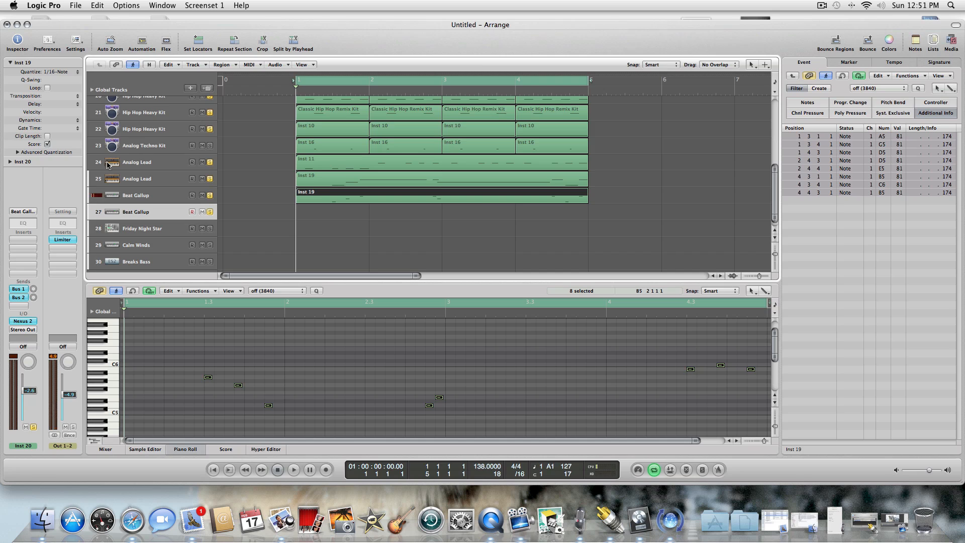
Turn off layers 2, 3 and 4 of the AR Dance Pattern 1 sound in Nexus 2 on track 27.
click(21, 321)
click(332, 134)
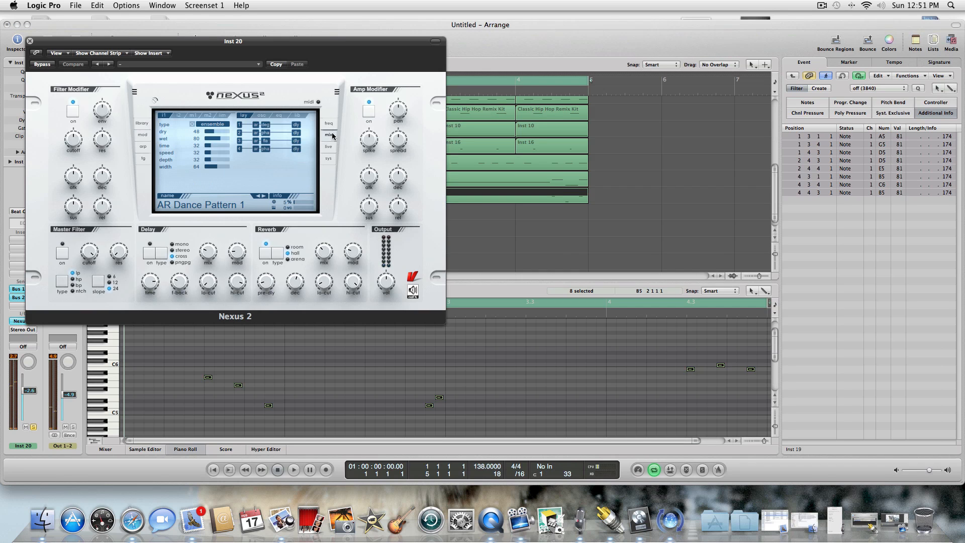
click(239, 140)
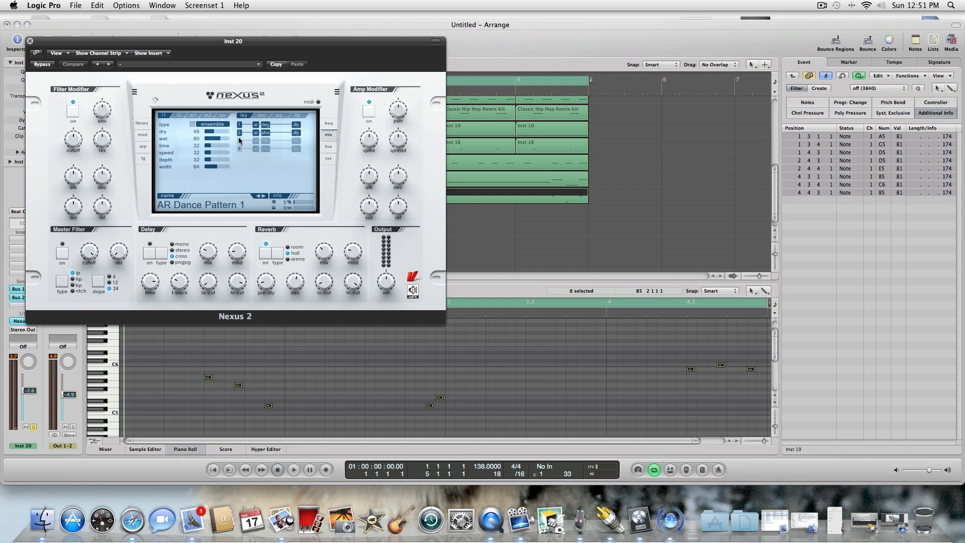
click(239, 133)
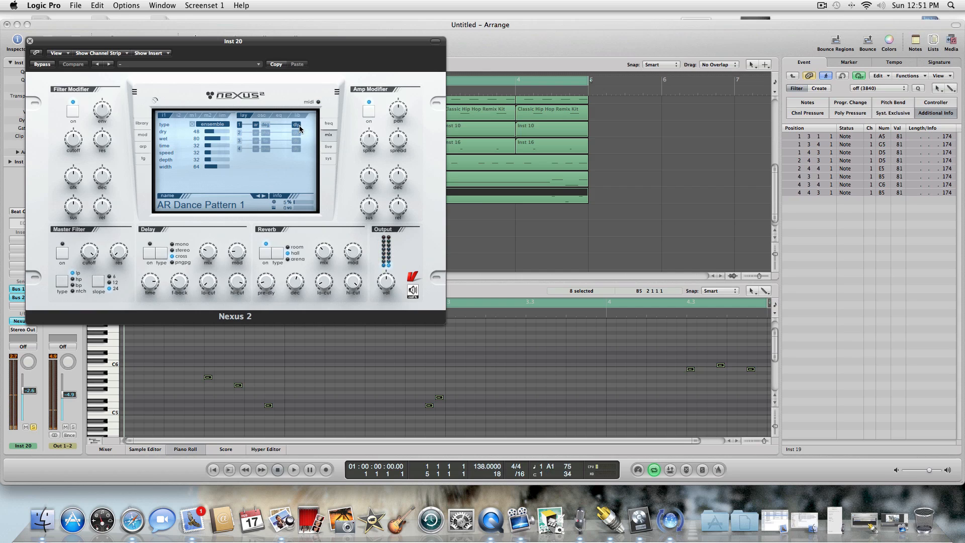
click(30, 40)
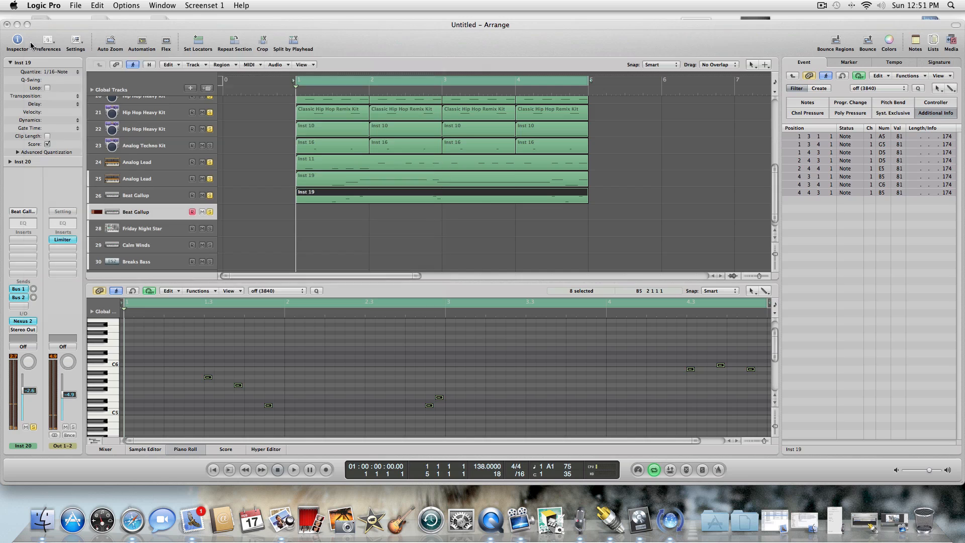
Create an empty one-bar region at bar 1 on the new Beat Gallup track 27 with the Pencil Tool.
click(307, 207)
key(Escape)
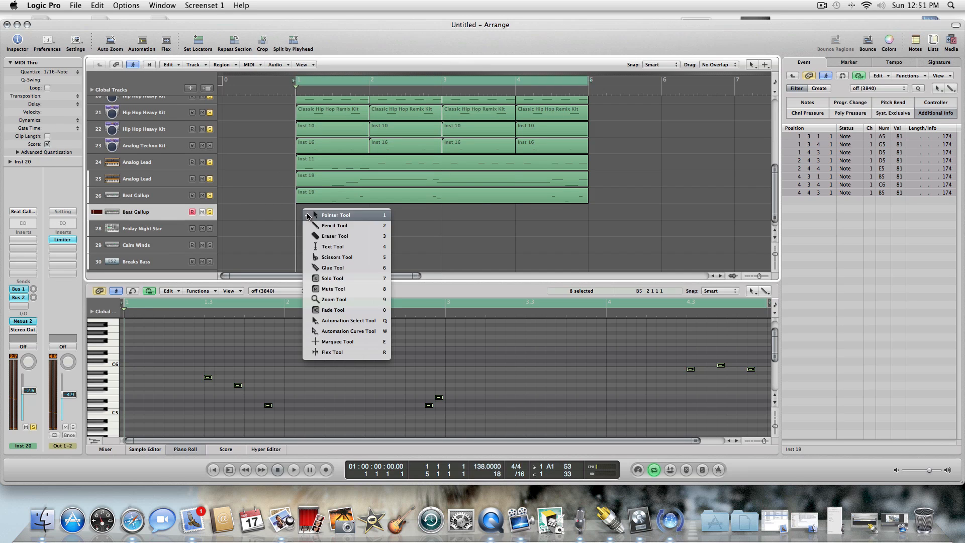
click(314, 225)
click(311, 219)
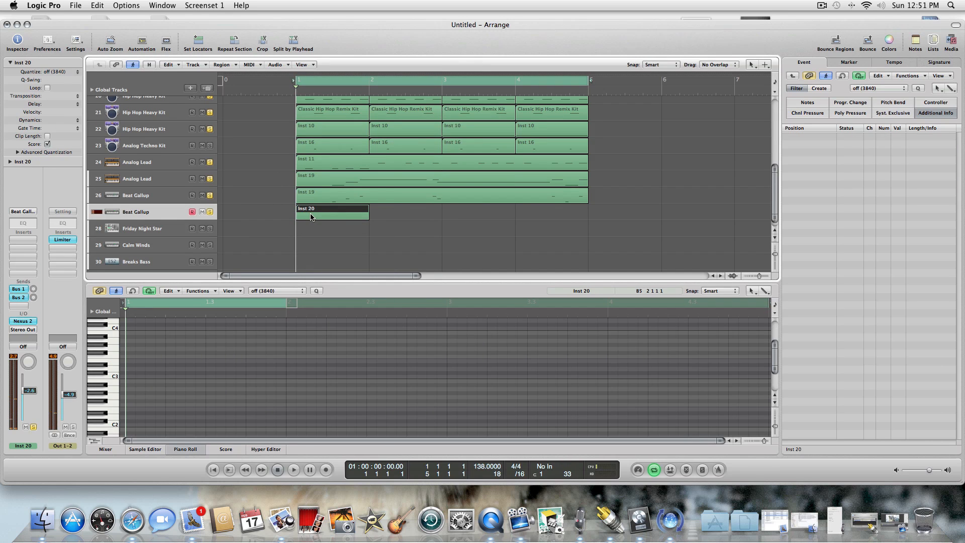
Draw an F1 note at the start of the track 27 region and lengthen it to fill the whole bar.
key(Escape)
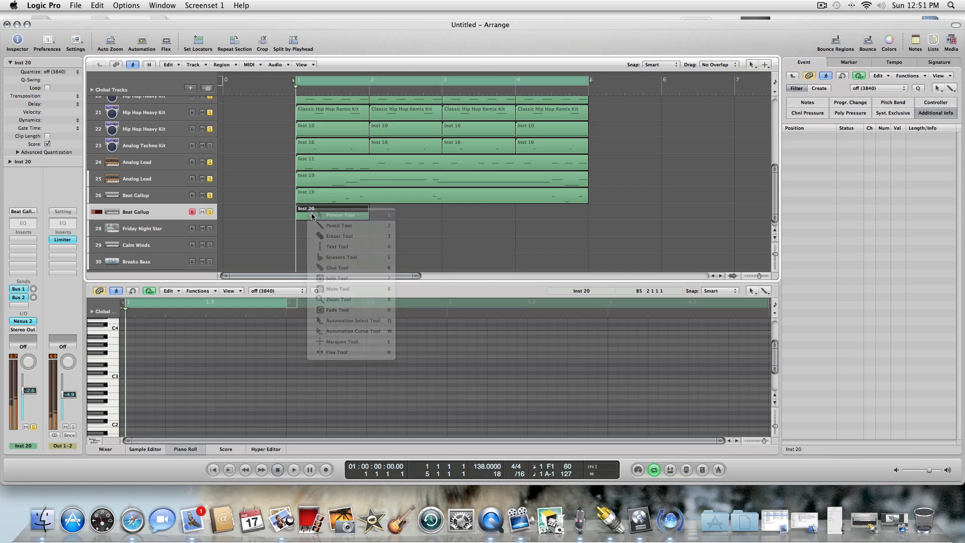
click(310, 209)
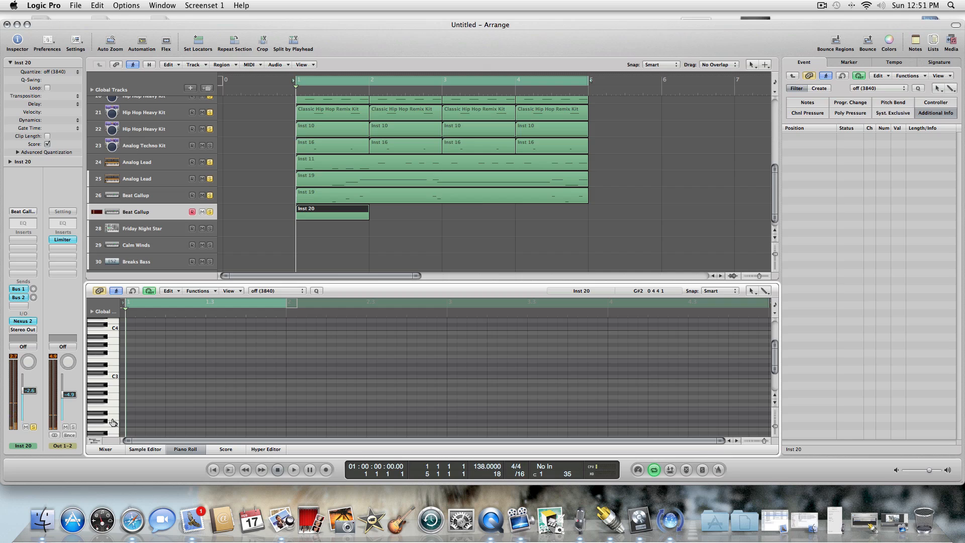
scroll(775, 354, down, 3)
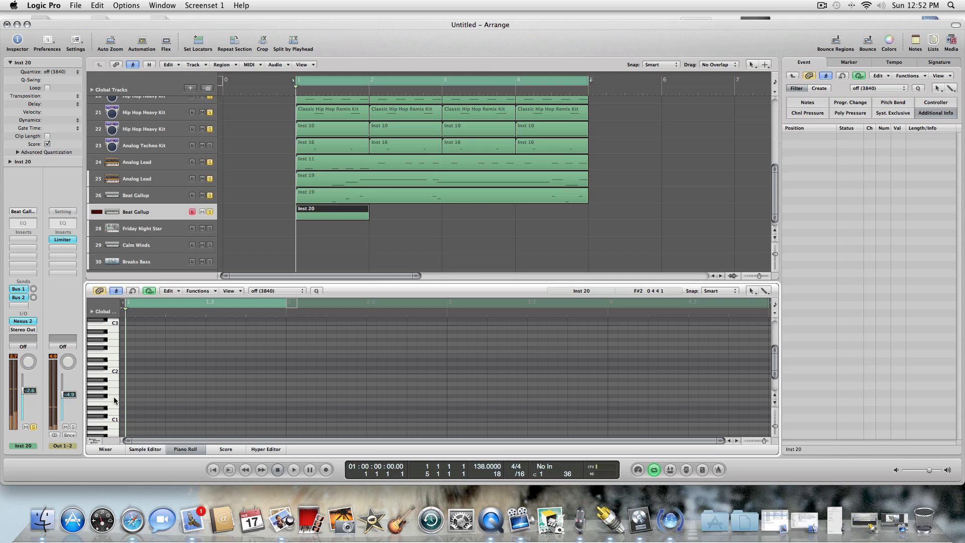
key(Escape)
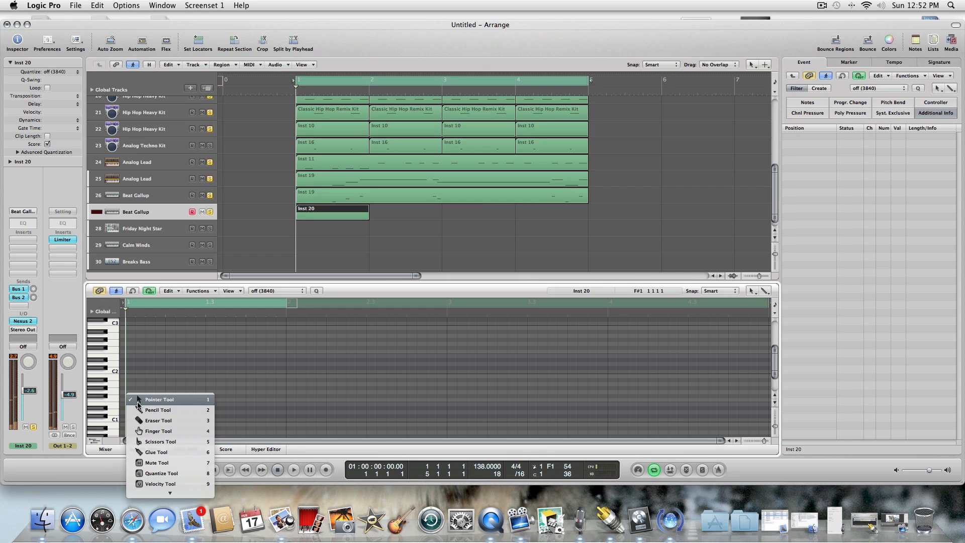
click(132, 406)
click(130, 400)
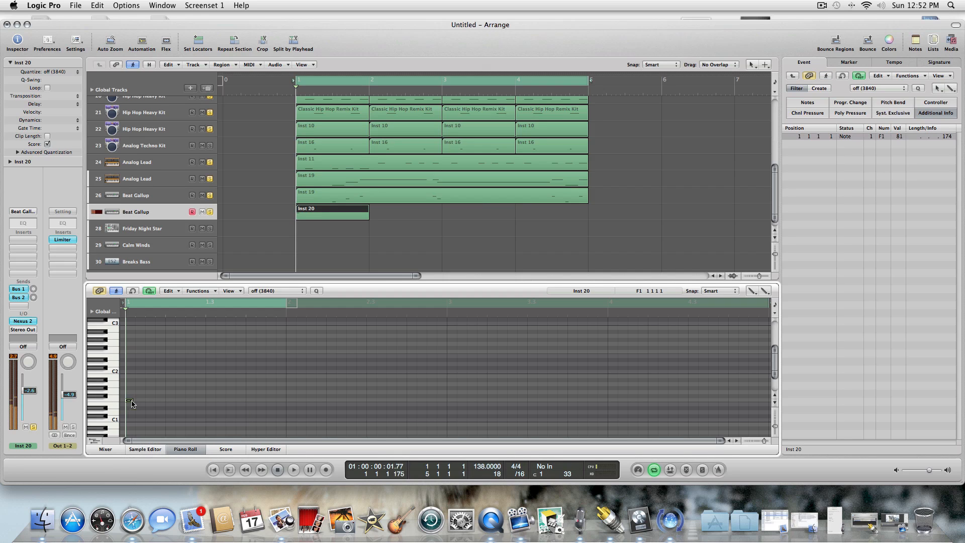
key(Escape)
click(131, 401)
mouse_move(132, 401)
mouse_down()
mouse_move(293, 412)
mouse_move(285, 414)
mouse_up()
Play the loop, raise the volume of Beat Gallup track 27 to about +5.0 dB, and stop playback.
key(space)
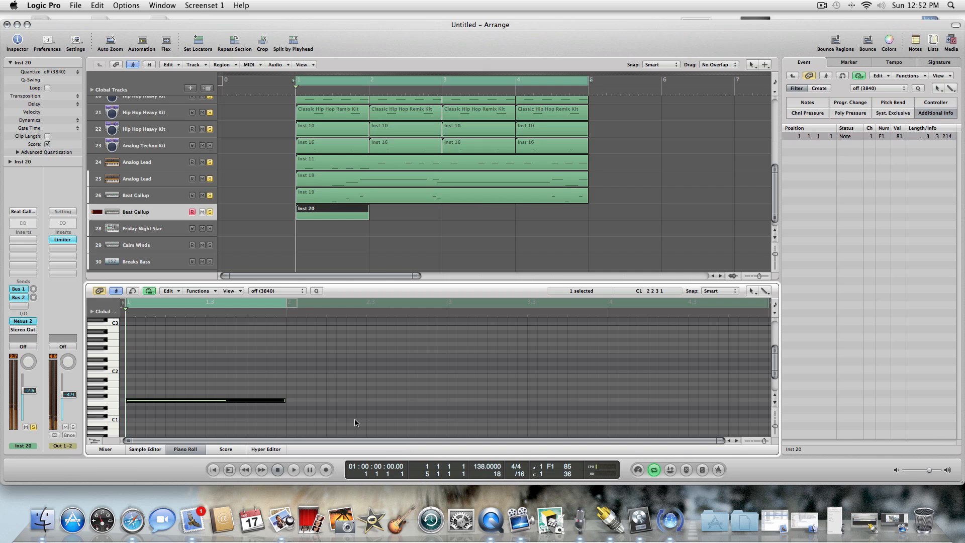
key(space)
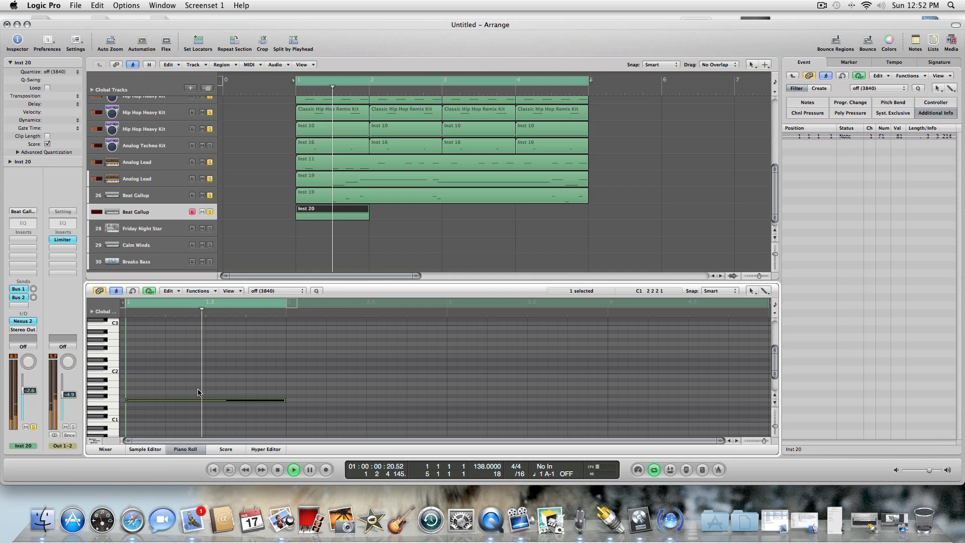
key(space)
key(space)
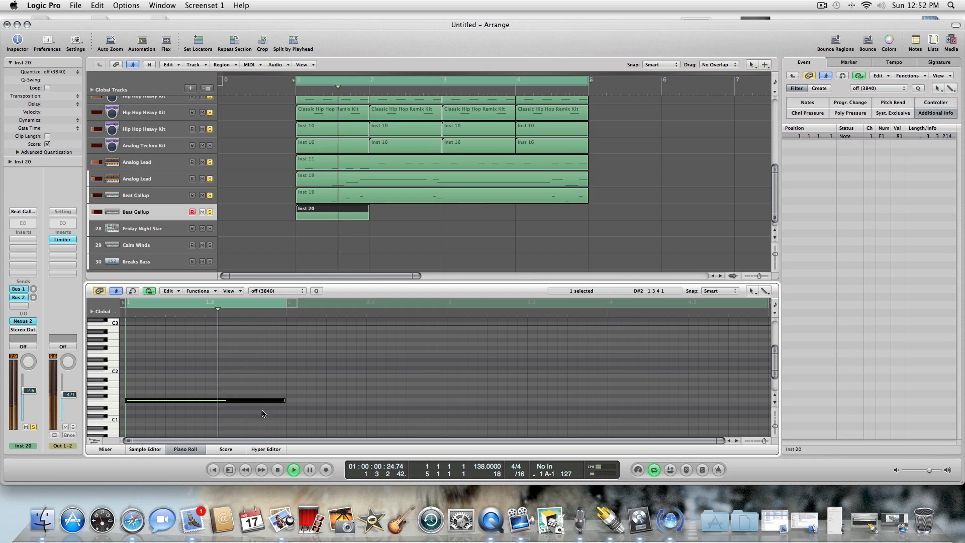
drag(28, 392, 26, 354)
key(space)
key(space)
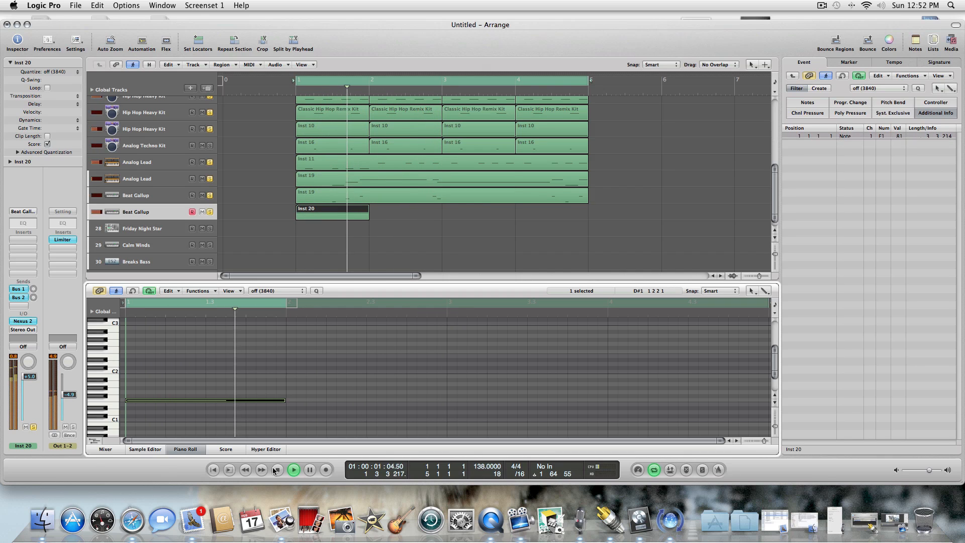
key(space)
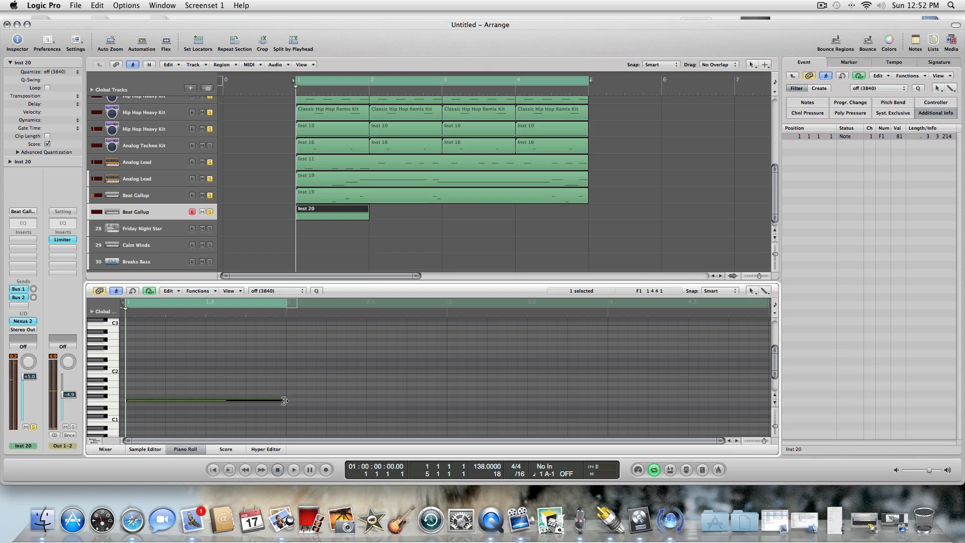
click(275, 470)
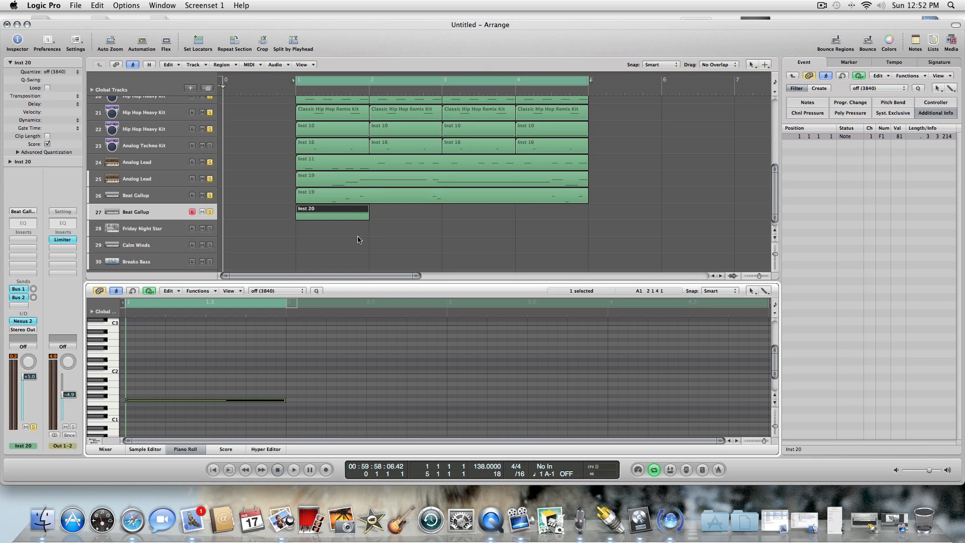
Try to paste copies of the bar 1 part across bars 2 to 4 on track 27.
key(period)
key(period)
key(super+v)
key(super+v)
key(super+v)
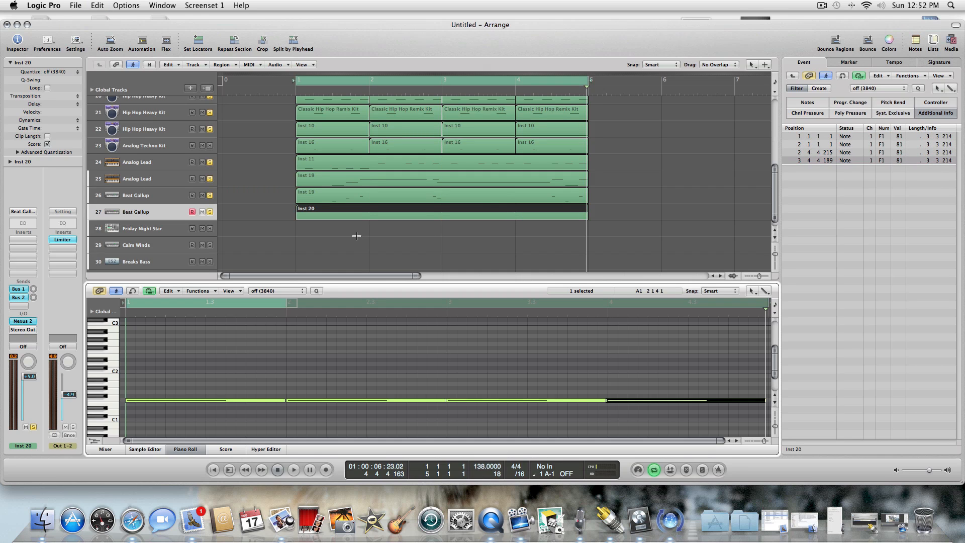
Undo the three F1 notes pasted into the track 27 region.
click(97, 6)
click(100, 17)
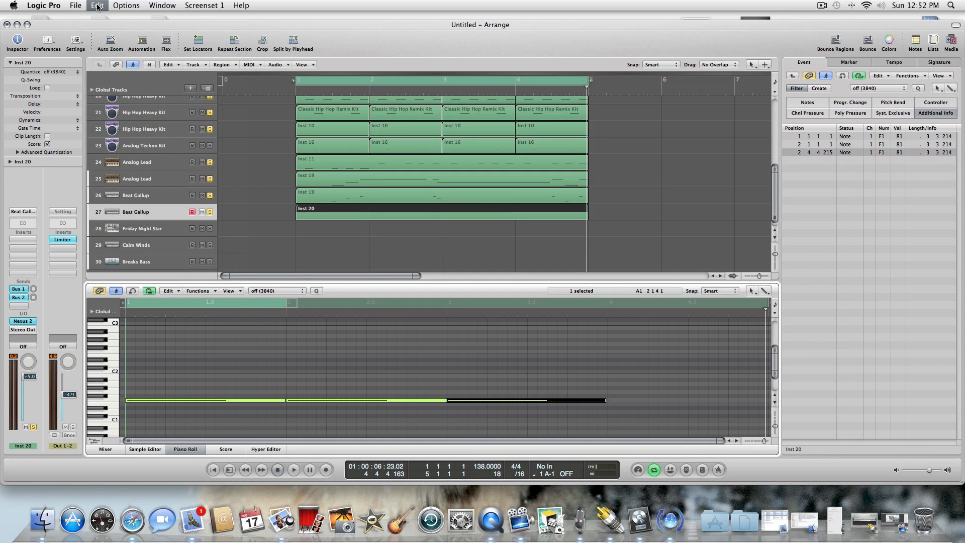
click(97, 6)
click(99, 18)
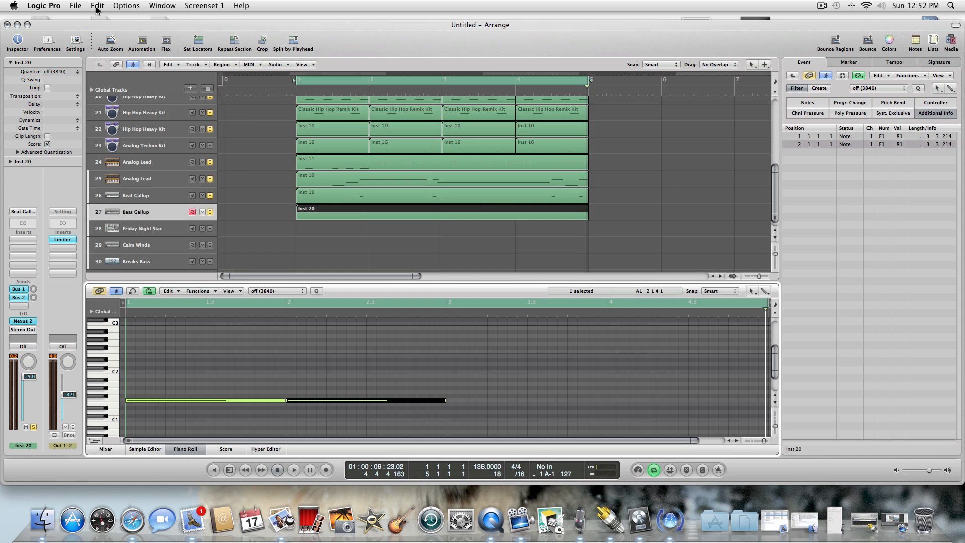
click(97, 6)
click(101, 17)
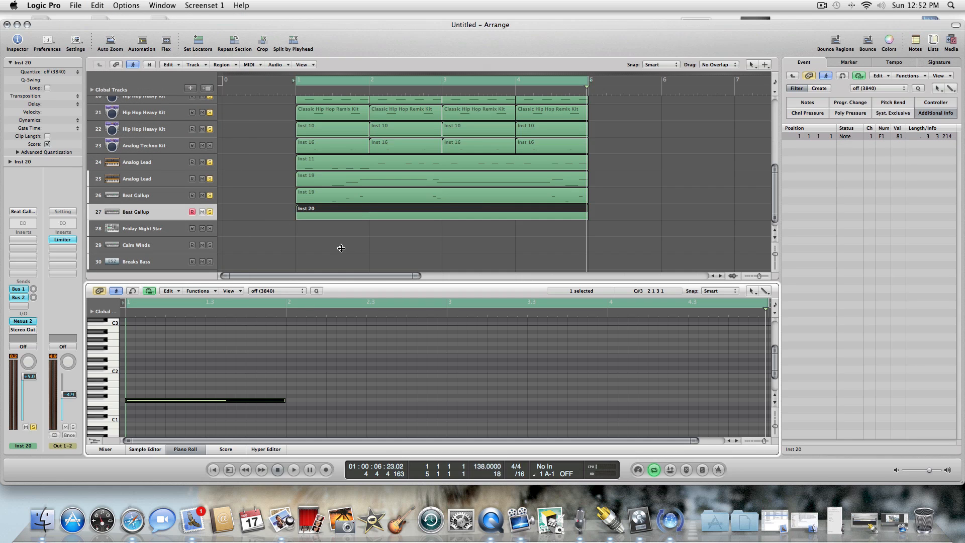
Split the track 27 region at bar 2 with the Scissors Tool and delete the empty part after it.
key(Escape)
click(352, 291)
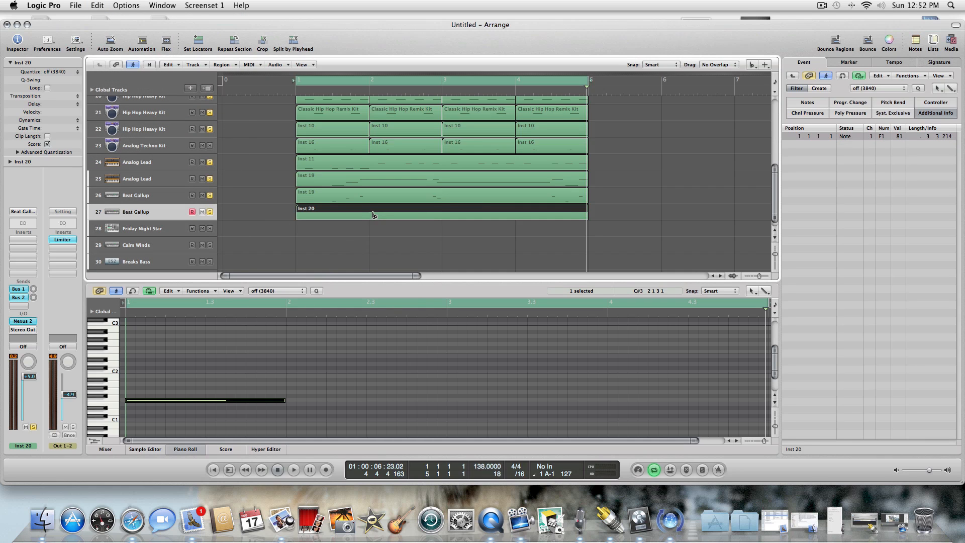
click(371, 213)
key(Escape)
click(386, 232)
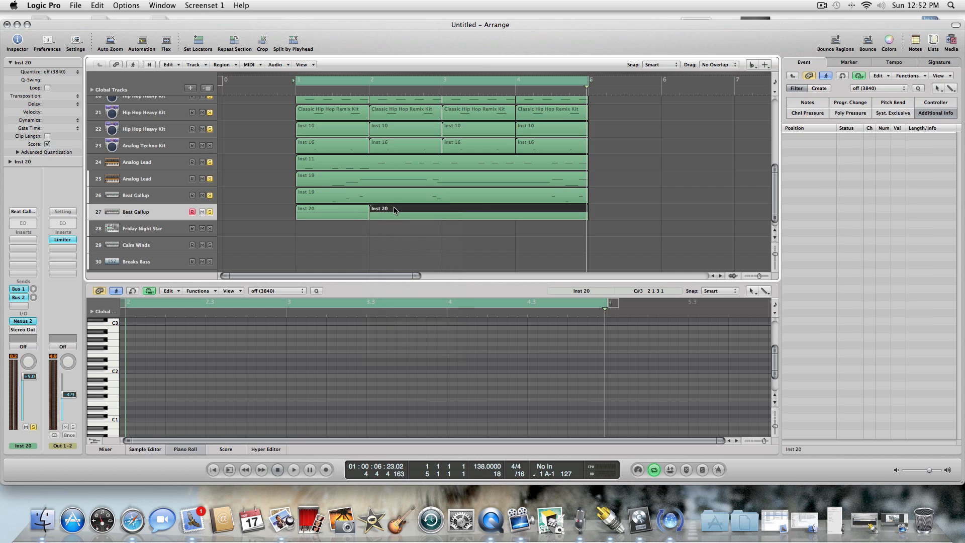
click(395, 216)
key(Escape)
click(386, 219)
Copy the one-bar track 27 region and paste it at bars 2, 3 and 4.
key(comma)
key(comma)
key(comma)
key(comma)
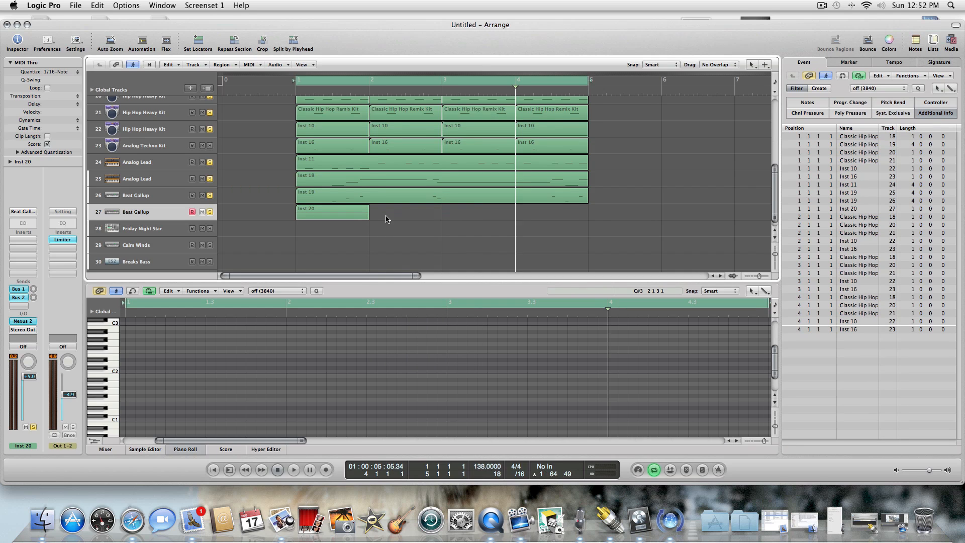
key(period)
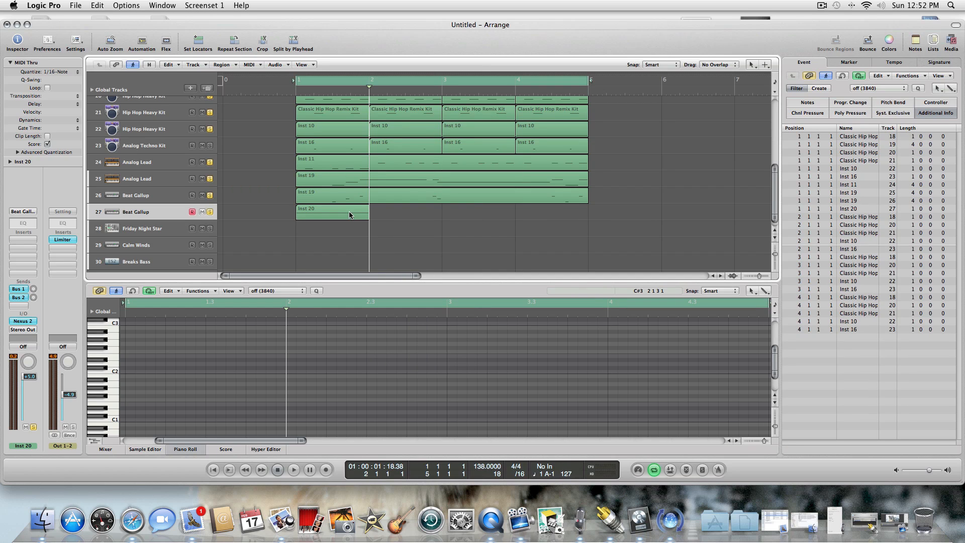
click(349, 214)
key(super+v)
key(super+v)
key(super+v)
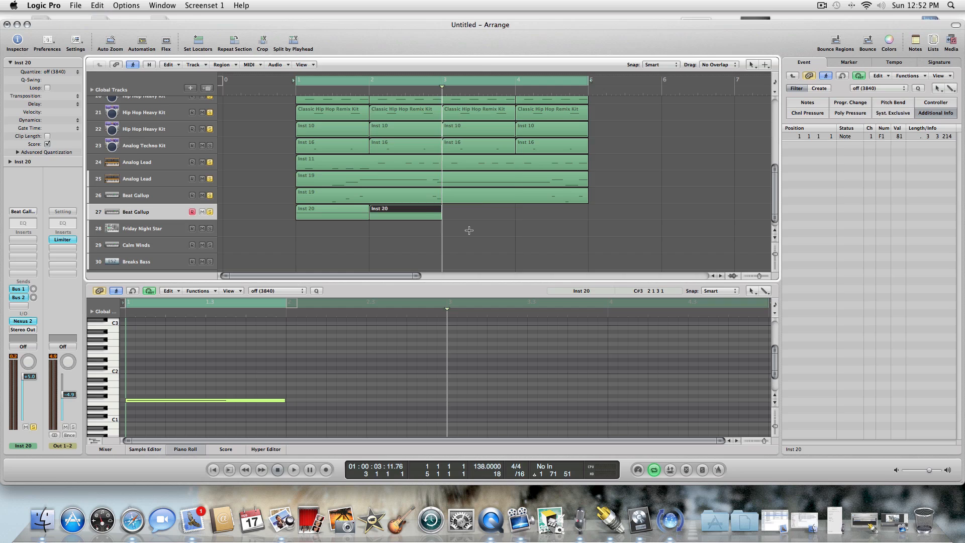
Play the loop and lower the volume of Beat Gallup track 26 to about -15.4 dB.
click(179, 199)
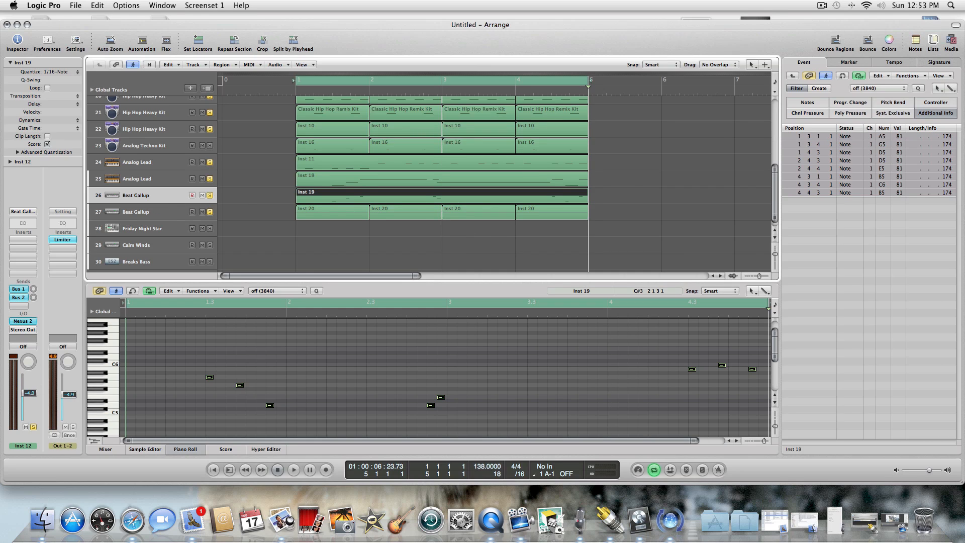
key(space)
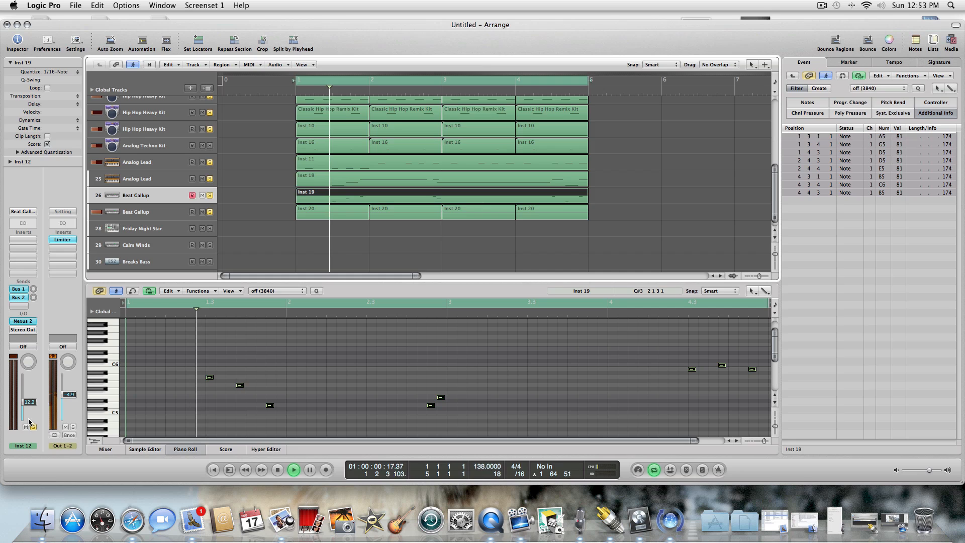
drag(29, 405, 29, 407)
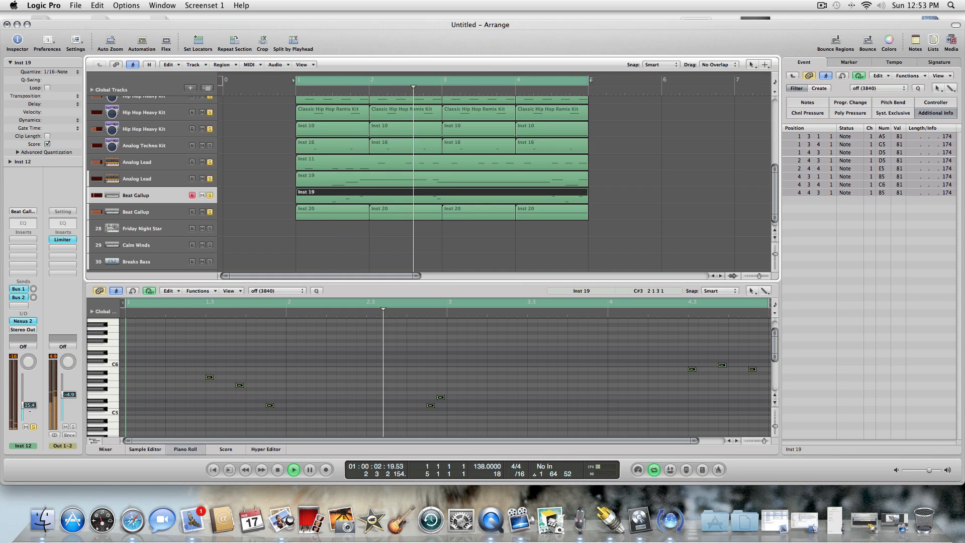
Hide the Piano Roll and switch the solo from Hip Hop Heavy Kit track 19 to Classic Hip Hop Remix Kit track 18.
key(Up)
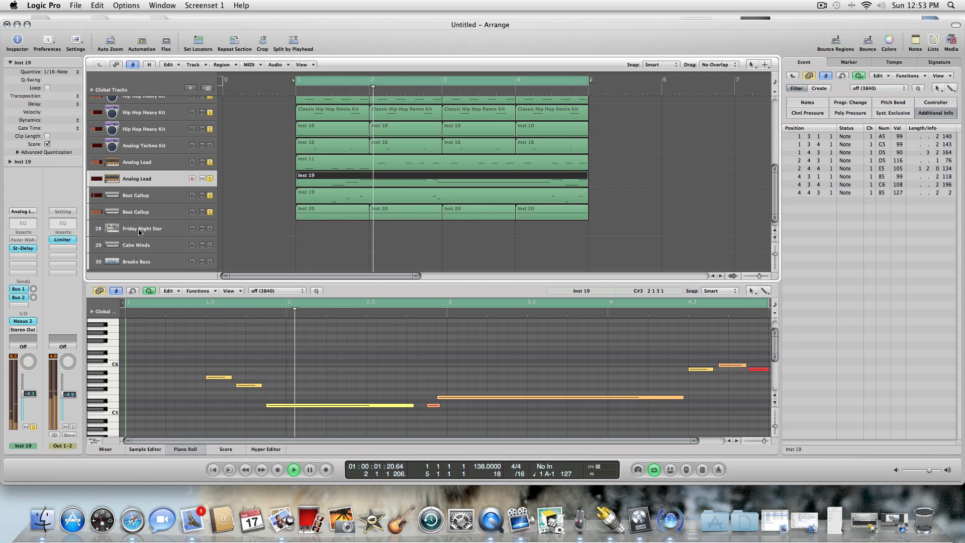
click(190, 448)
click(210, 227)
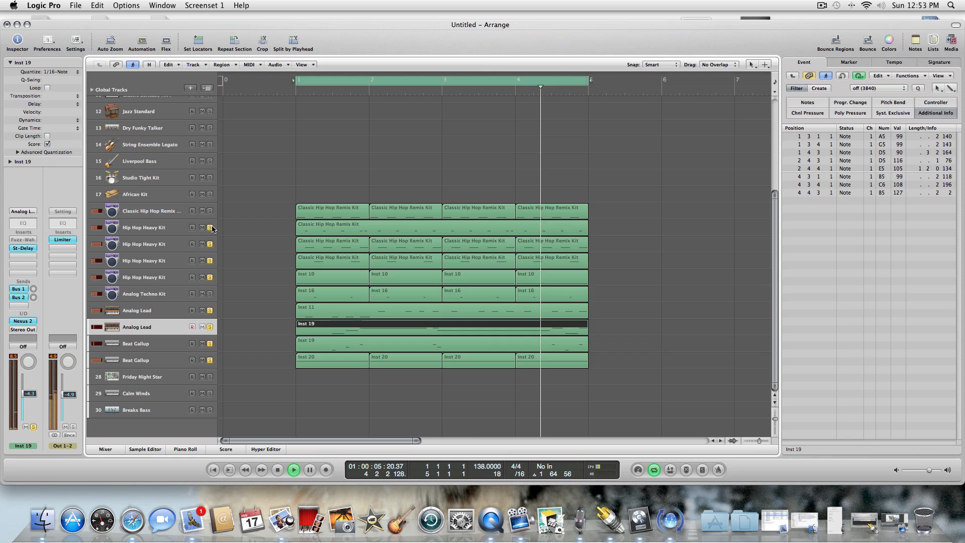
click(210, 211)
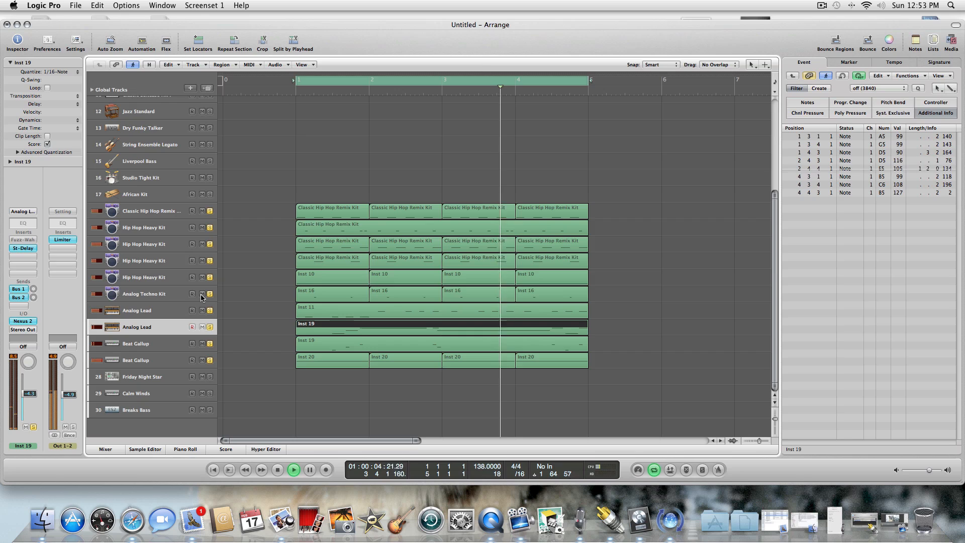
Raise the volume of the Analog Techno Kit track 23 to about -3.9 dB.
click(182, 298)
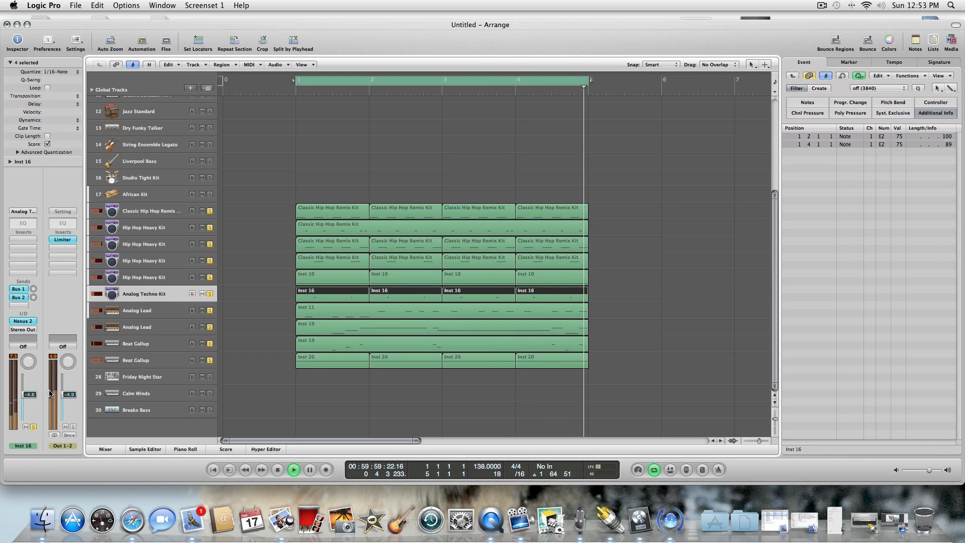
drag(33, 393, 33, 392)
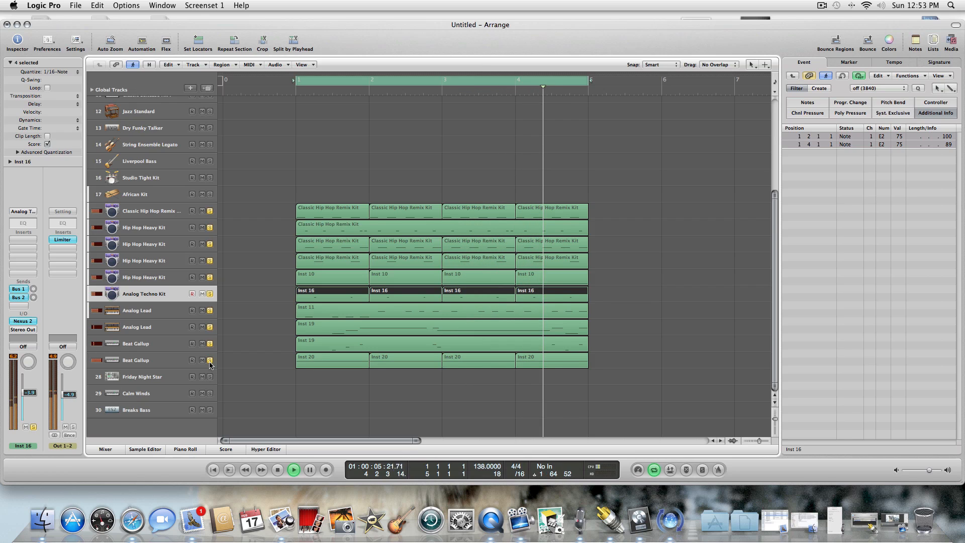
Stop playback and change the EXS24 instrument on the Friday Night Star track 28 to Basic Synth.
click(174, 374)
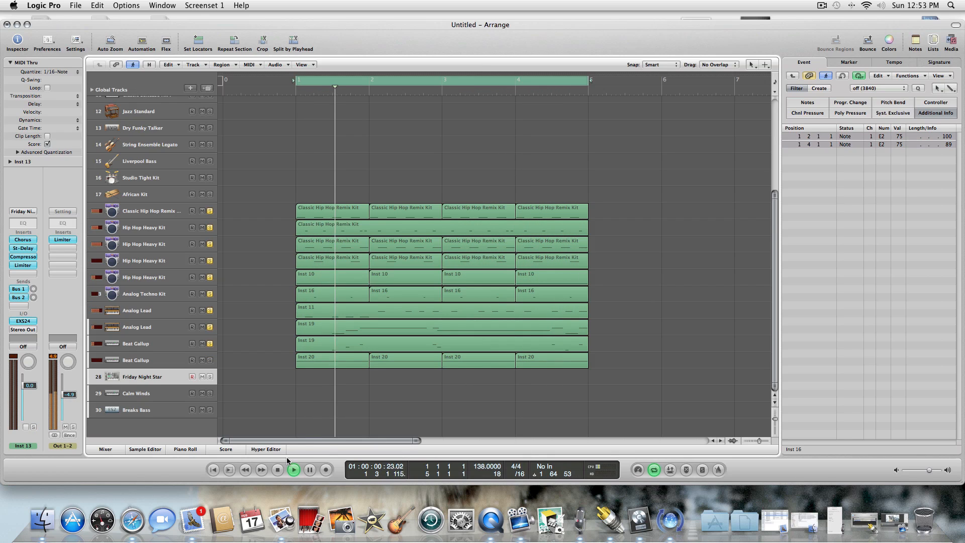
click(280, 468)
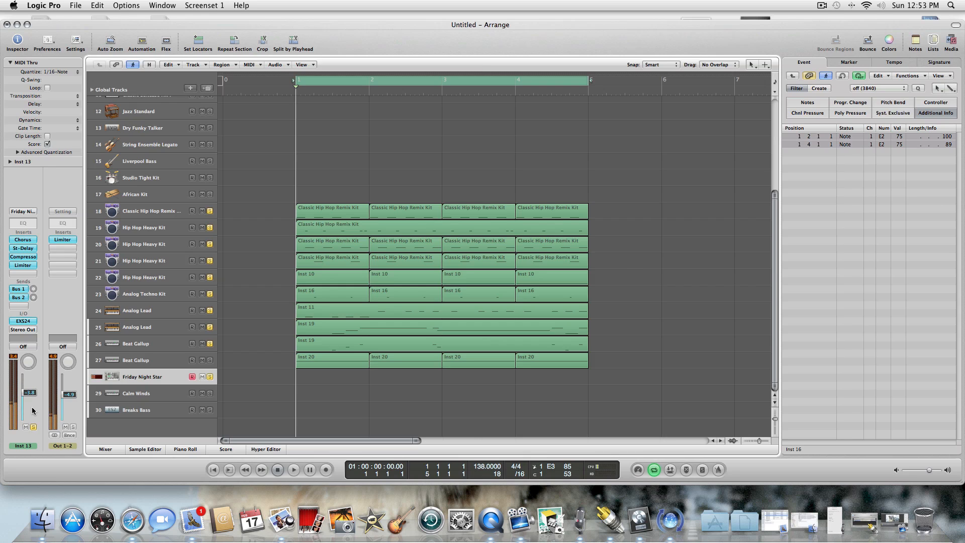
click(28, 322)
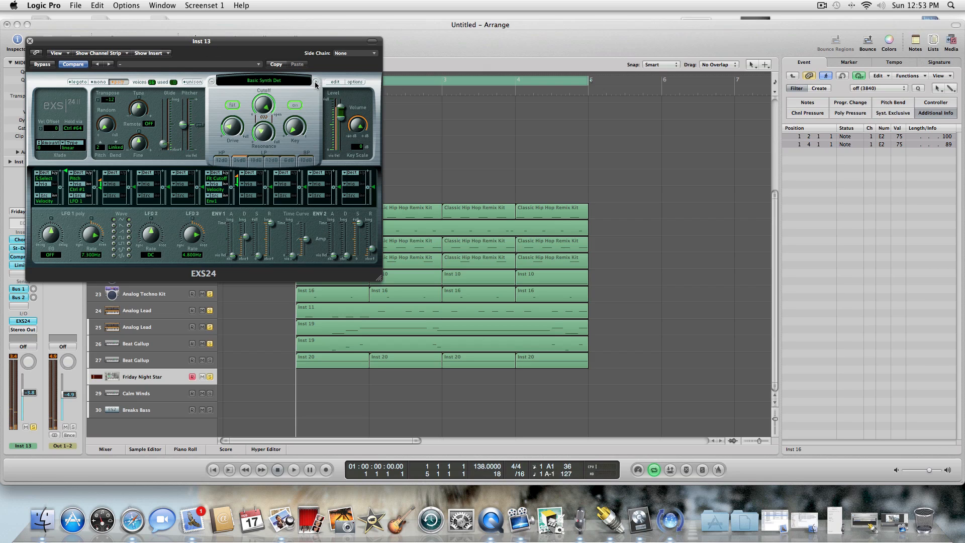
click(315, 83)
click(316, 83)
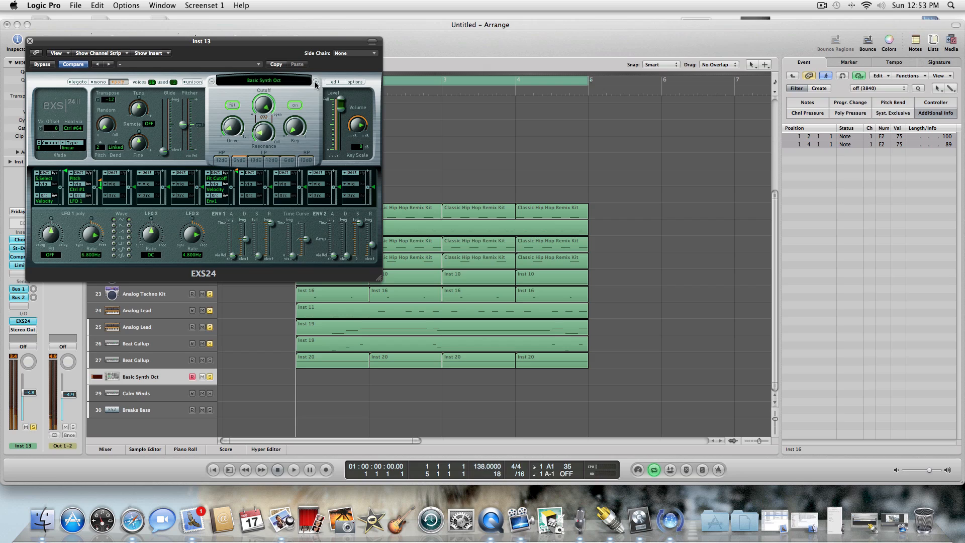
click(315, 83)
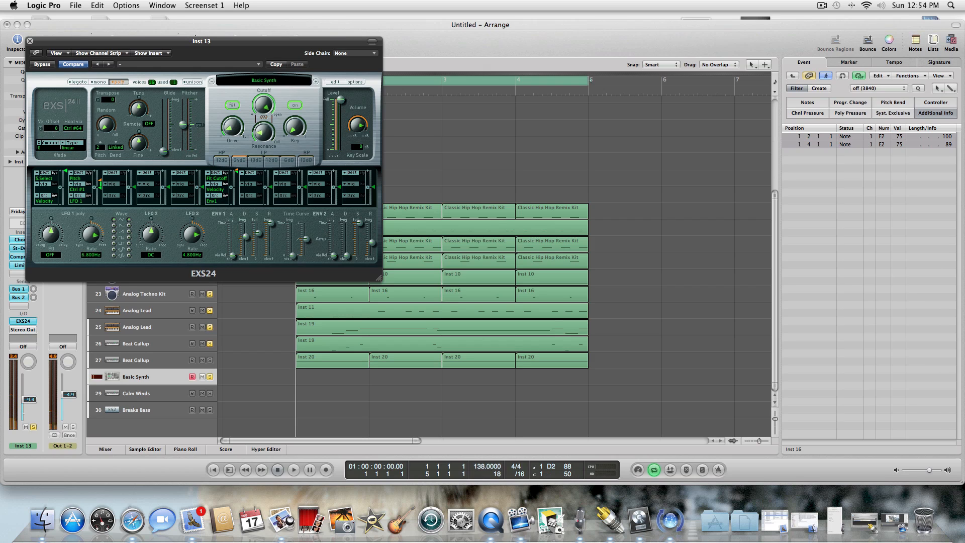
Play the four-bar loop to audition the Basic Synth sound over the beat, and stop playback.
click(276, 478)
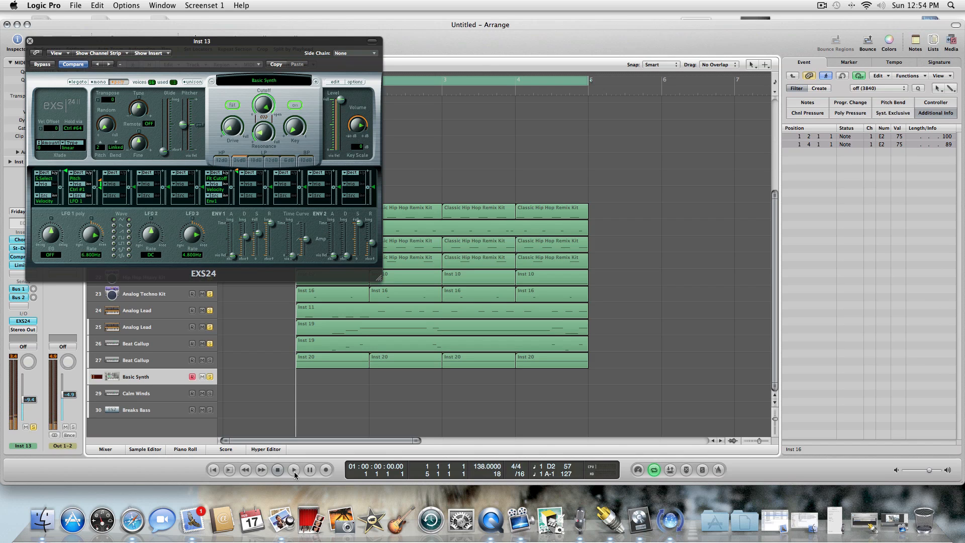
click(294, 469)
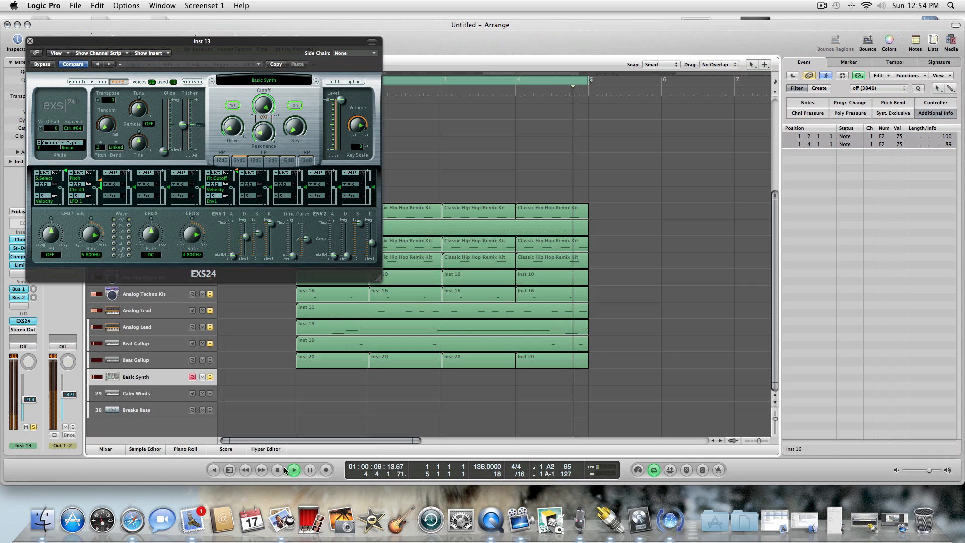
click(277, 469)
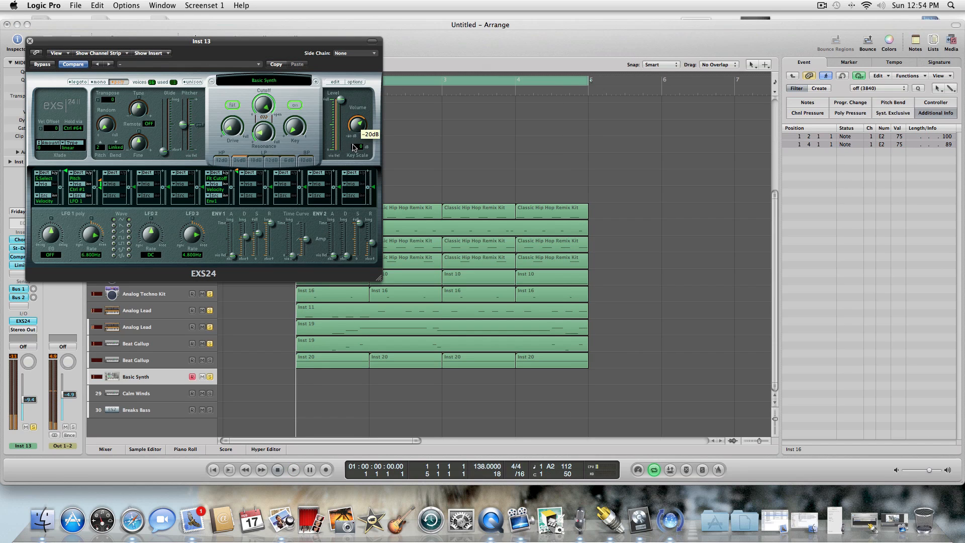
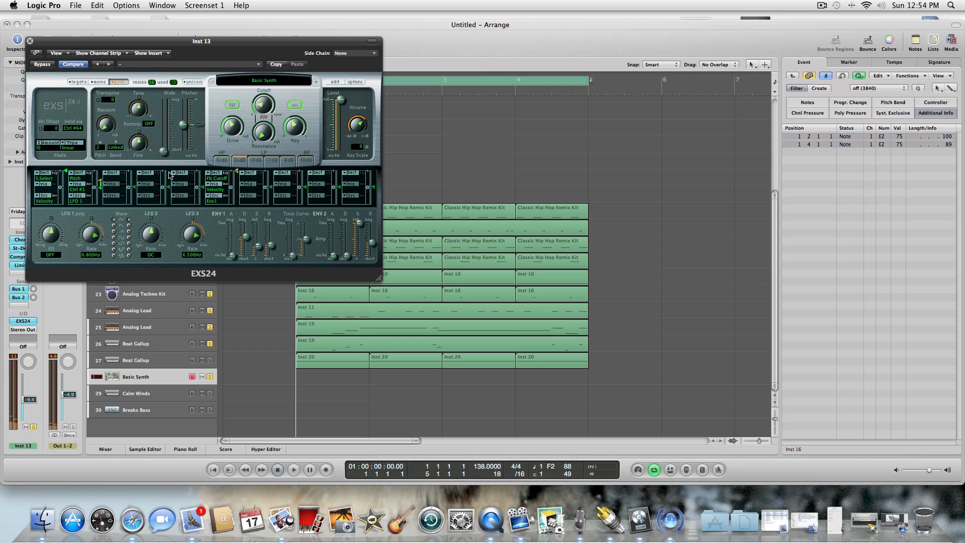
Raise the Basic Synth track 28 volume to about -5.6 dB and play the loop with the new level.
drag(32, 400, 33, 397)
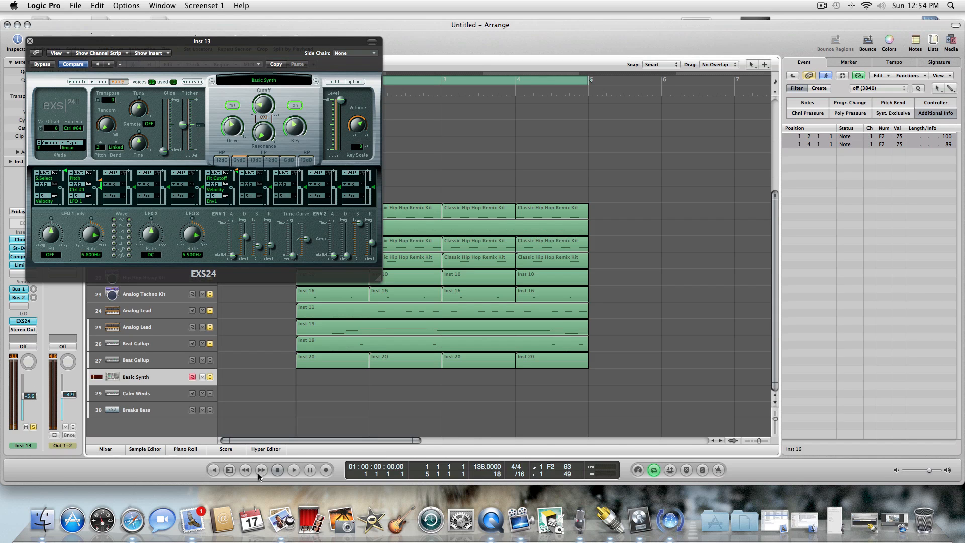
click(296, 469)
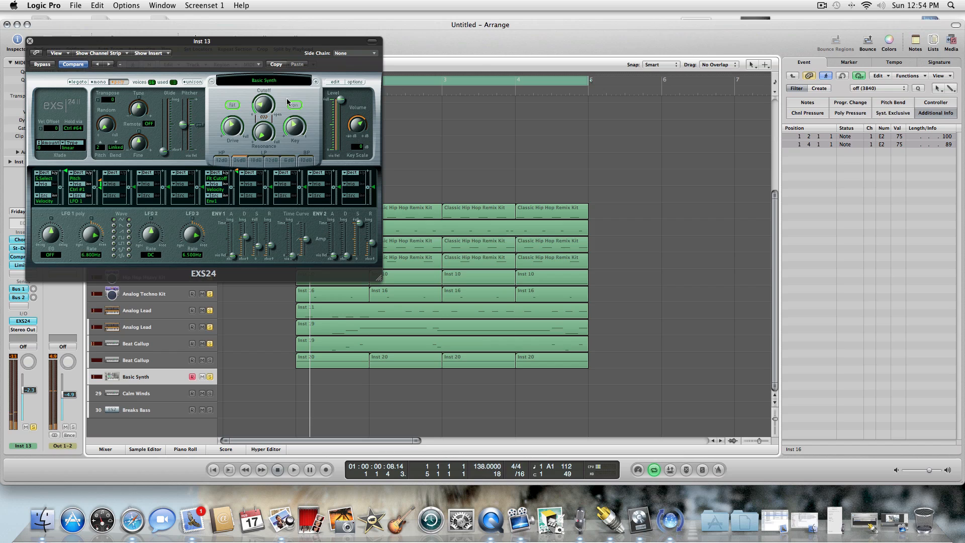
Step through the EXS24 instruments on track 28, trying the leads and organ, until Dance Basic is loaded.
click(316, 83)
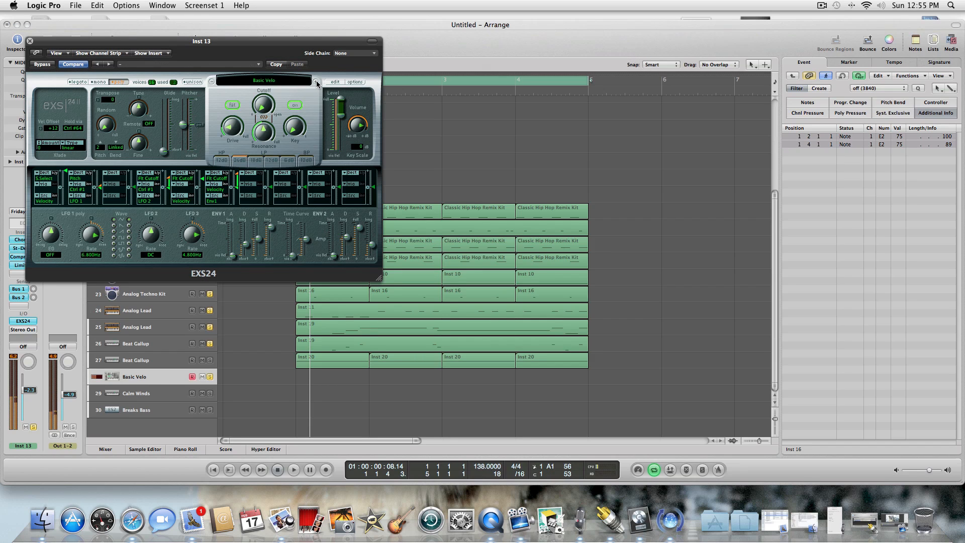
click(316, 83)
click(316, 83)
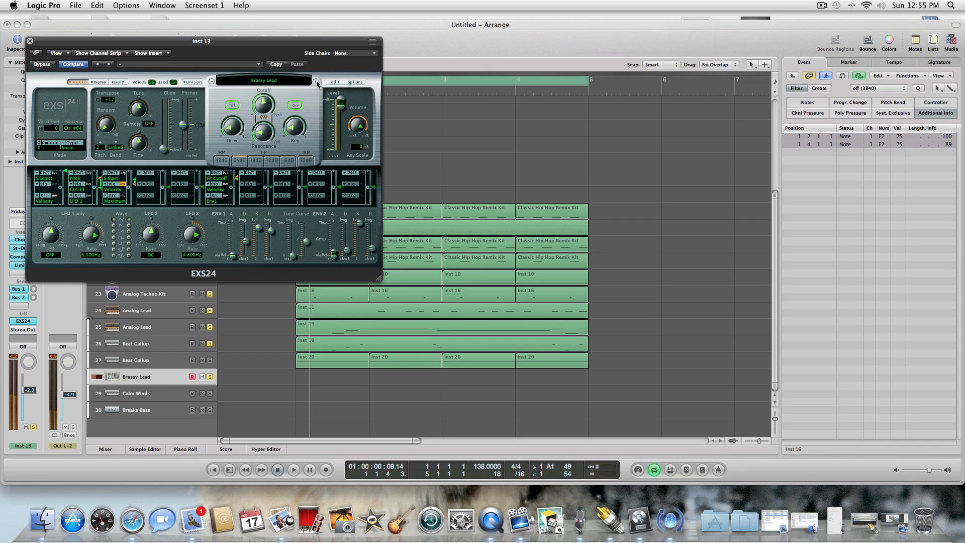
click(211, 83)
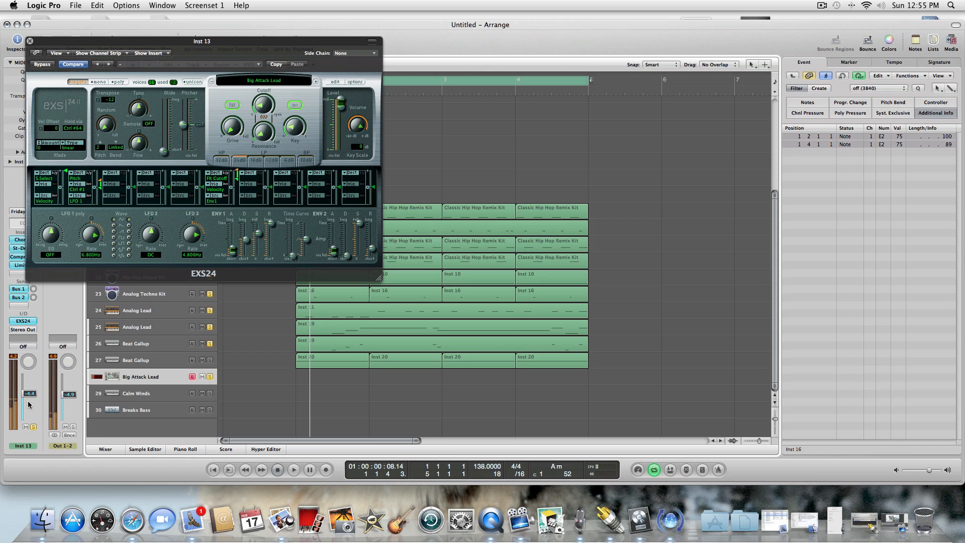
click(316, 82)
click(316, 82)
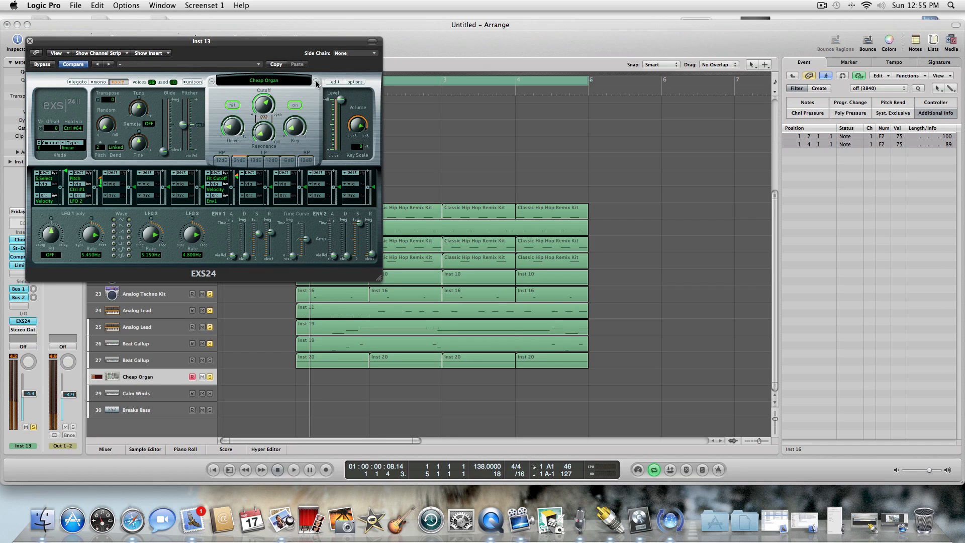
click(316, 83)
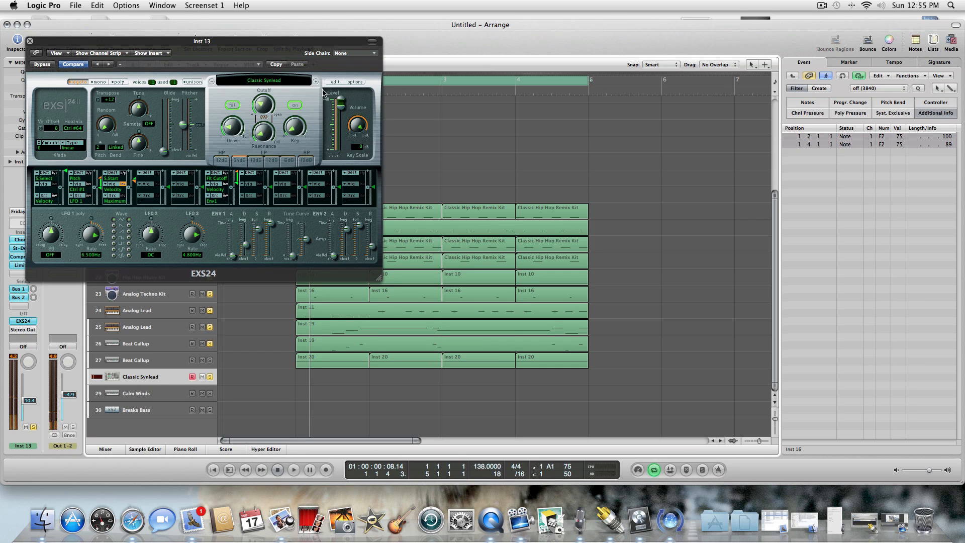
click(316, 82)
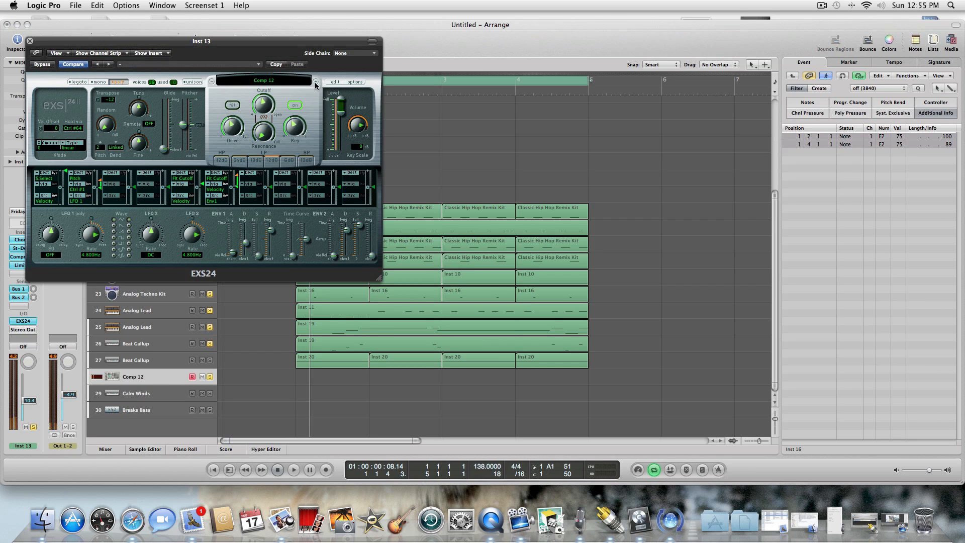
click(316, 83)
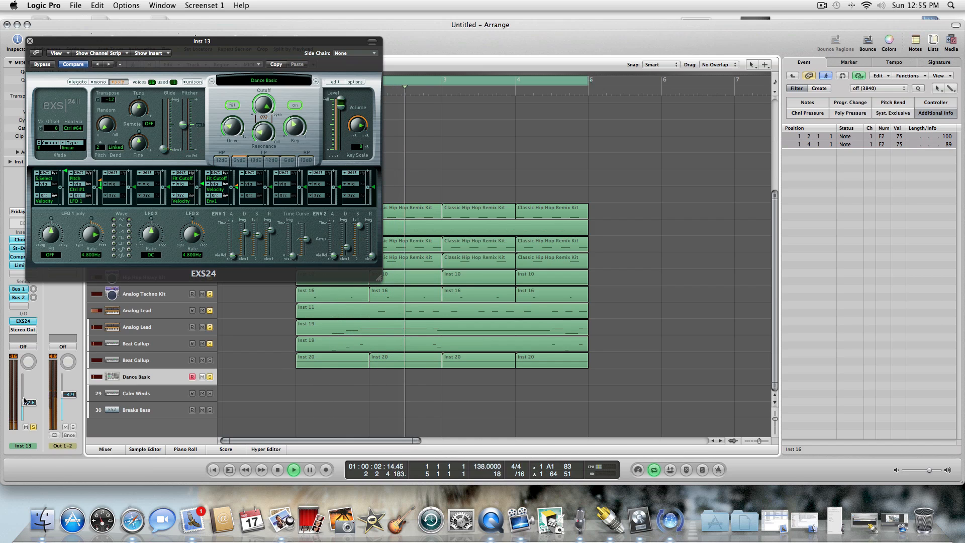
Set the Dance Basic track's volume to about -8.6 dB and close the EXS24 window.
drag(29, 402, 29, 399)
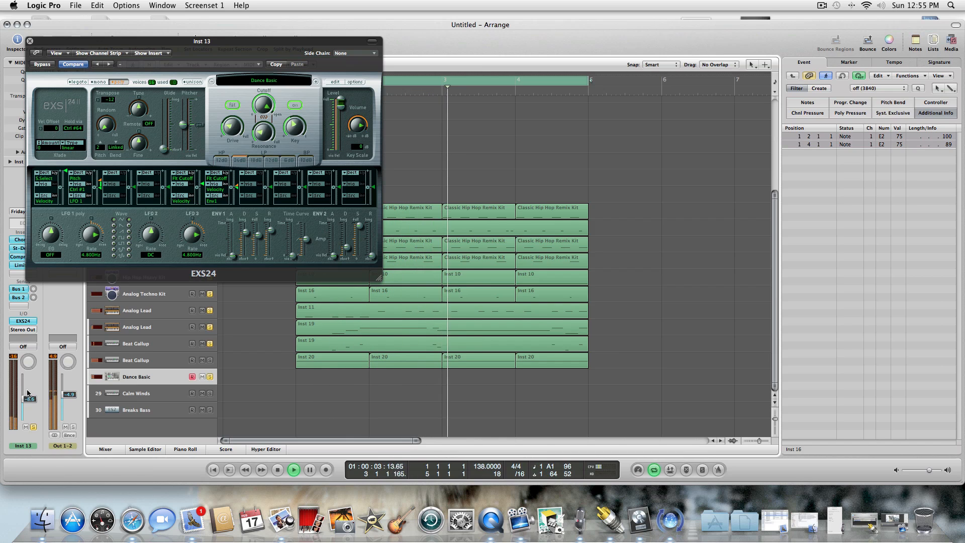
click(29, 41)
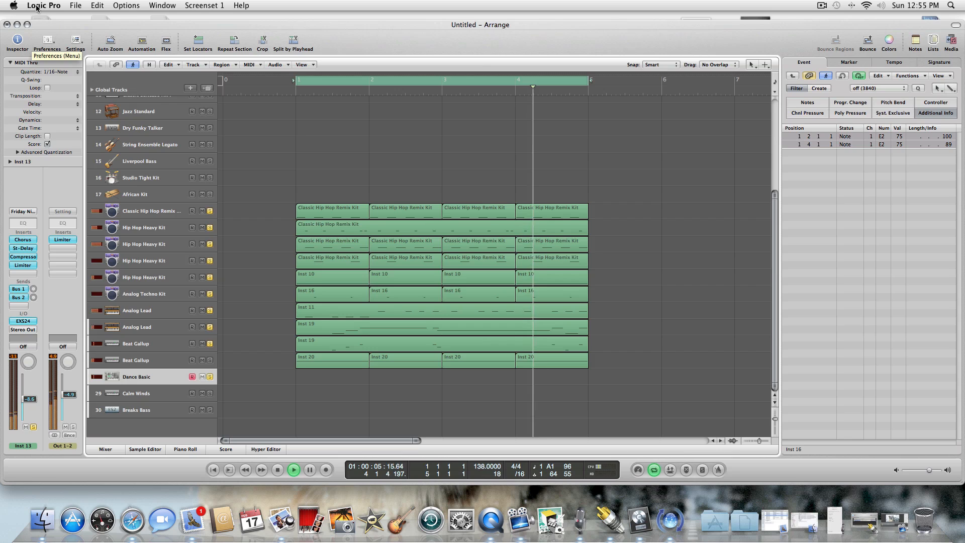
Turn off solo on drum tracks 18 to 23, keeping the Analog Lead track 24 soloed.
click(209, 211)
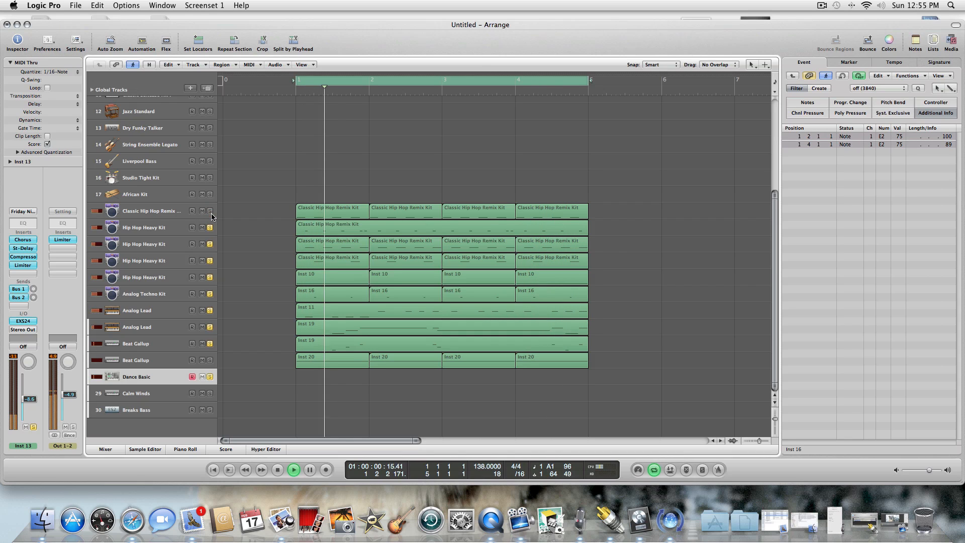
click(210, 227)
click(210, 245)
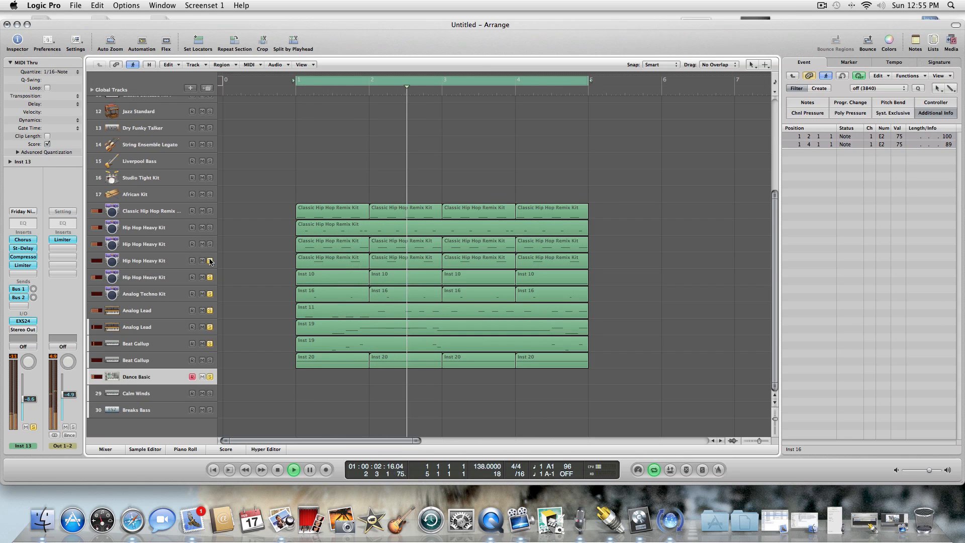
click(210, 260)
click(210, 278)
click(210, 294)
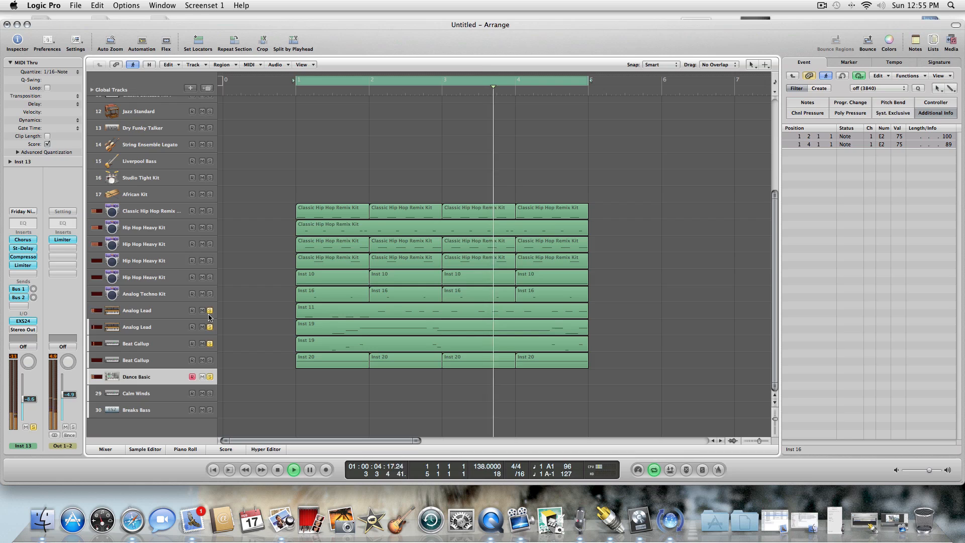
click(210, 311)
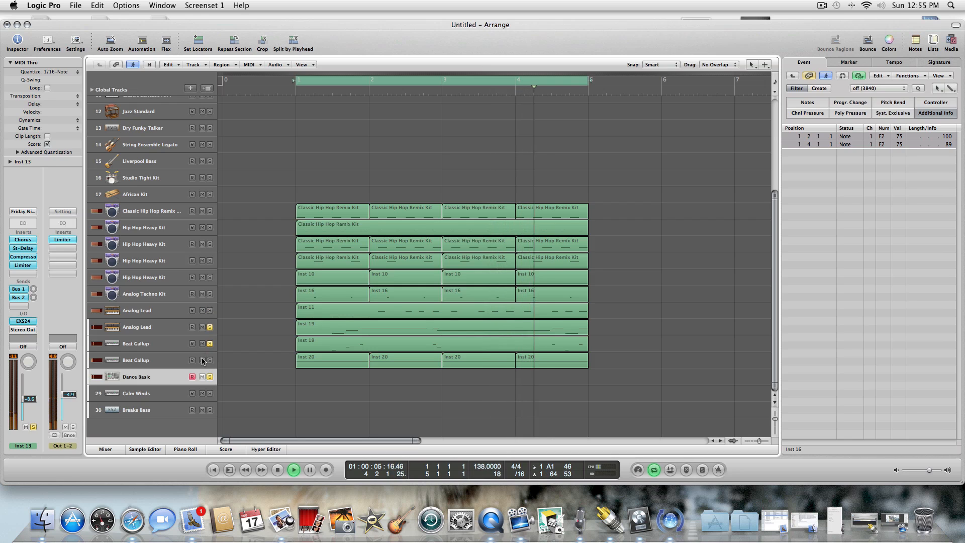
click(210, 310)
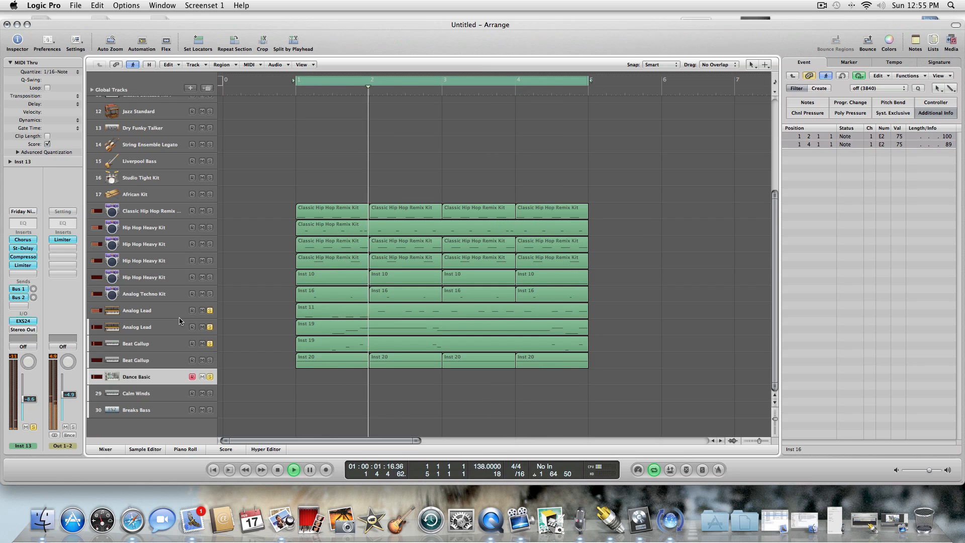
Copy the Inst 11 region from Analog Lead track 24 to the Dance Basic track at bar 1 and play the loop.
click(294, 314)
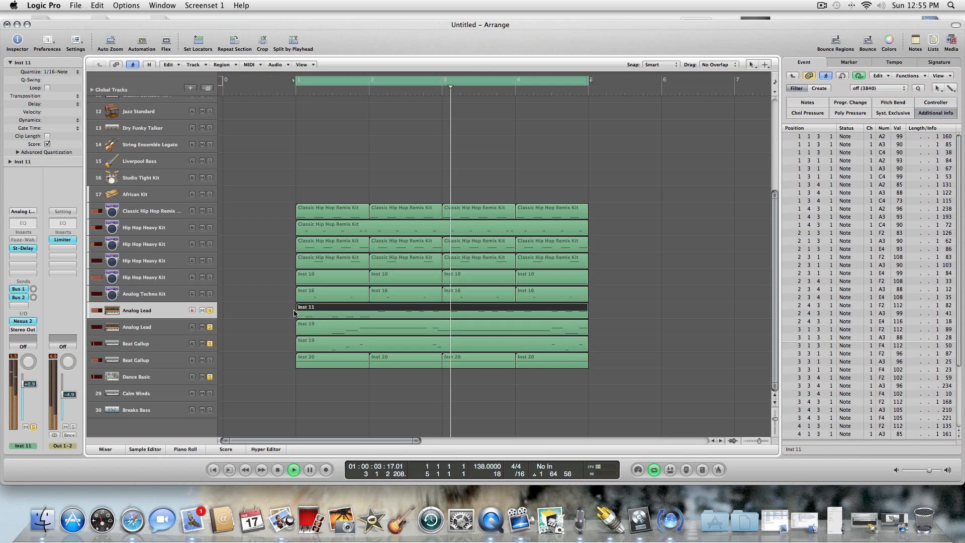
key(space)
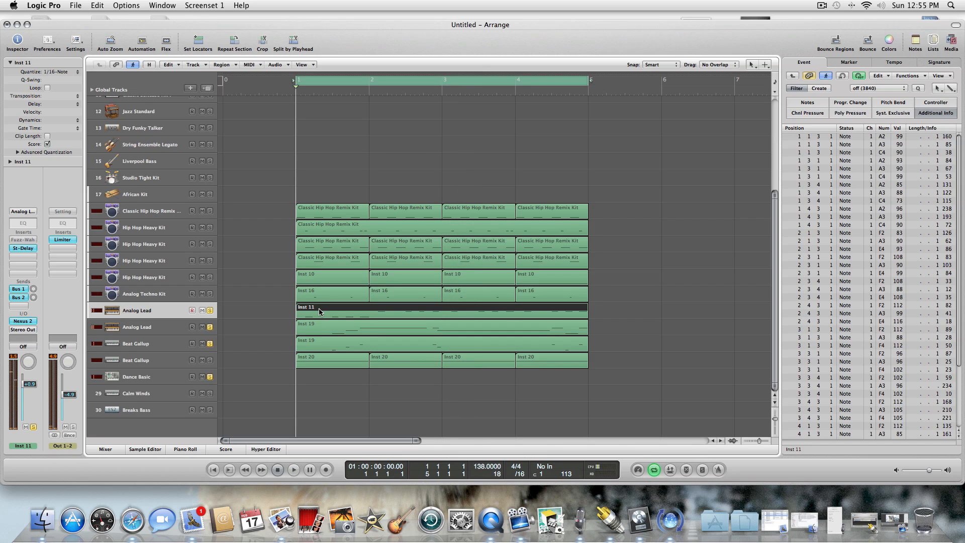
click(176, 381)
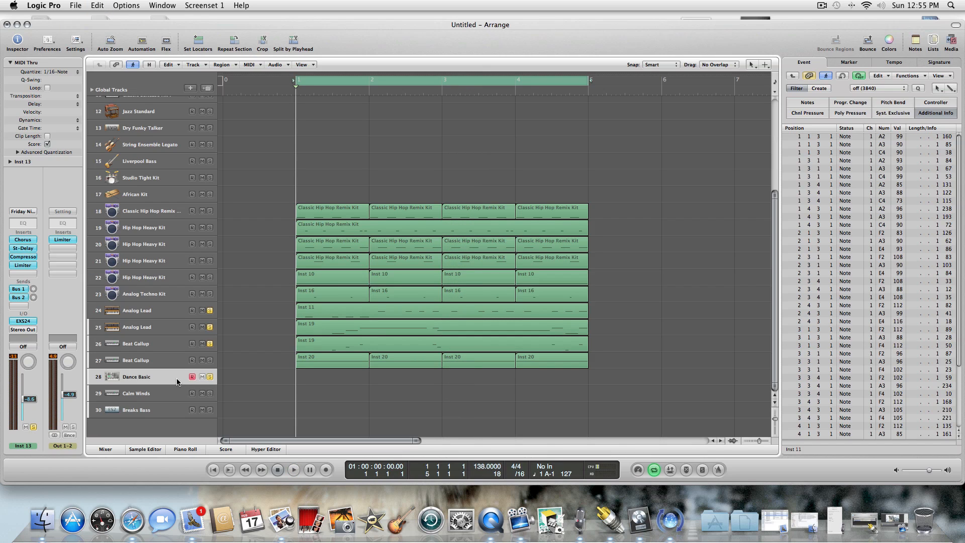
key(super+v)
key(space)
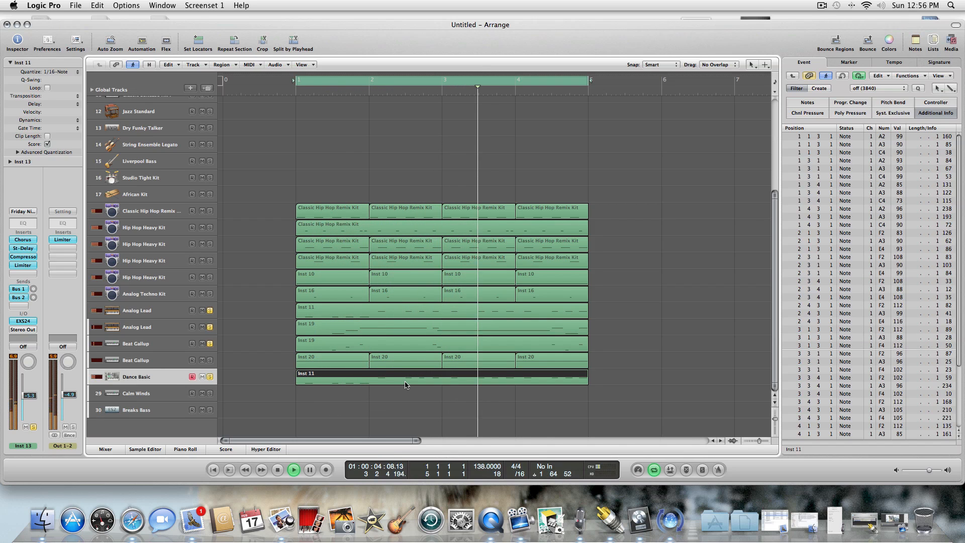
Open the copied Inst 11 region in the Piano Roll, stop playback and trim all its notes to a uniform length of 1 50.
key(p)
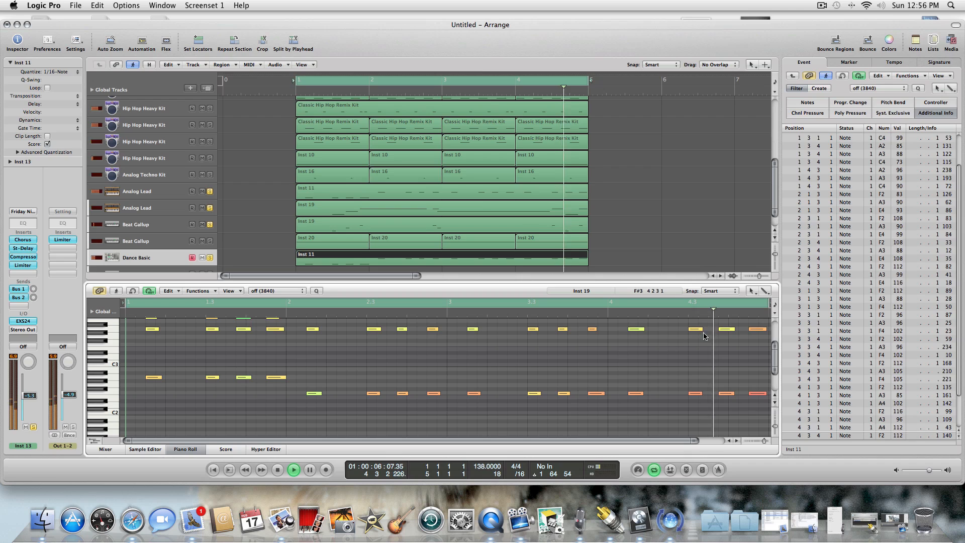
key(space)
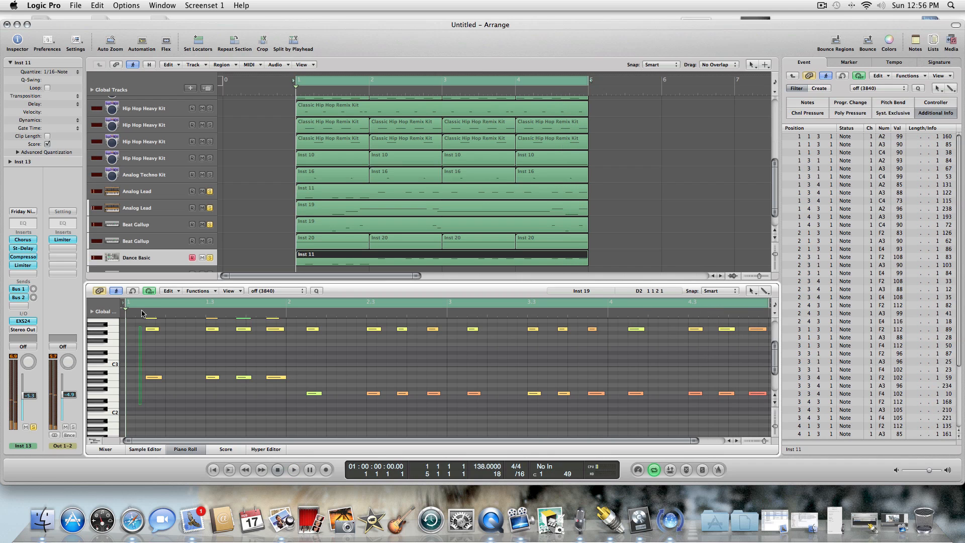
drag(141, 310, 830, 296)
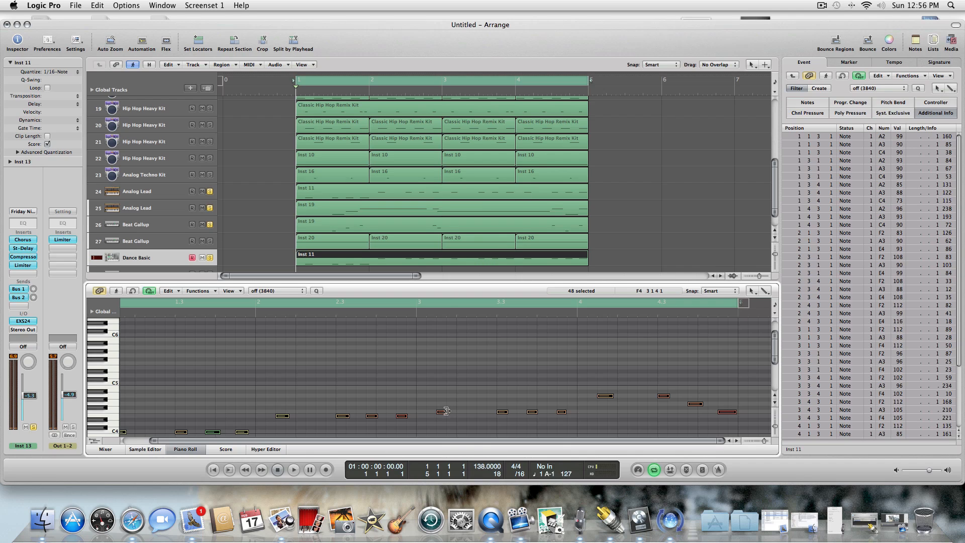
drag(444, 411, 442, 411)
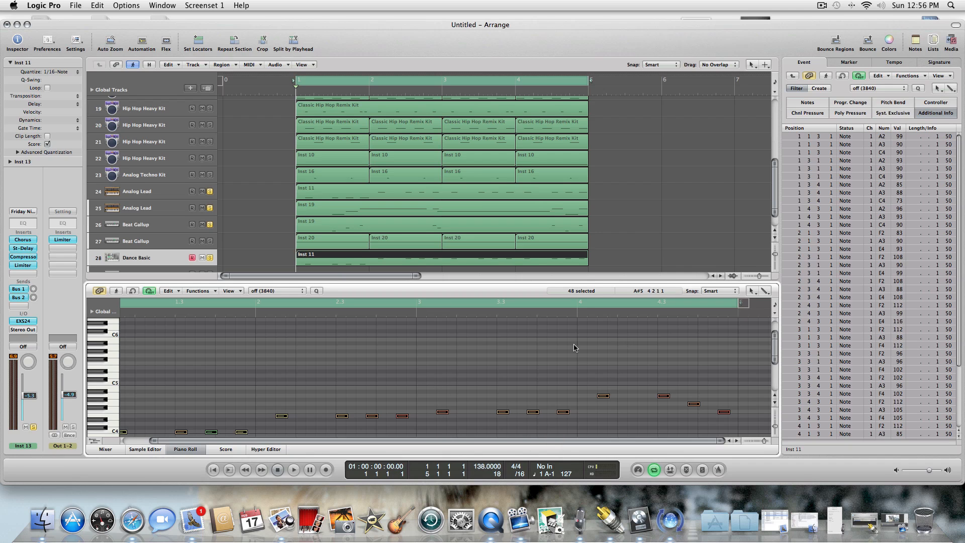
Move the last three chords of bar 3, including their low F2 notes, one beat earlier to start at 3 2 1.
scroll(762, 353, down, 3)
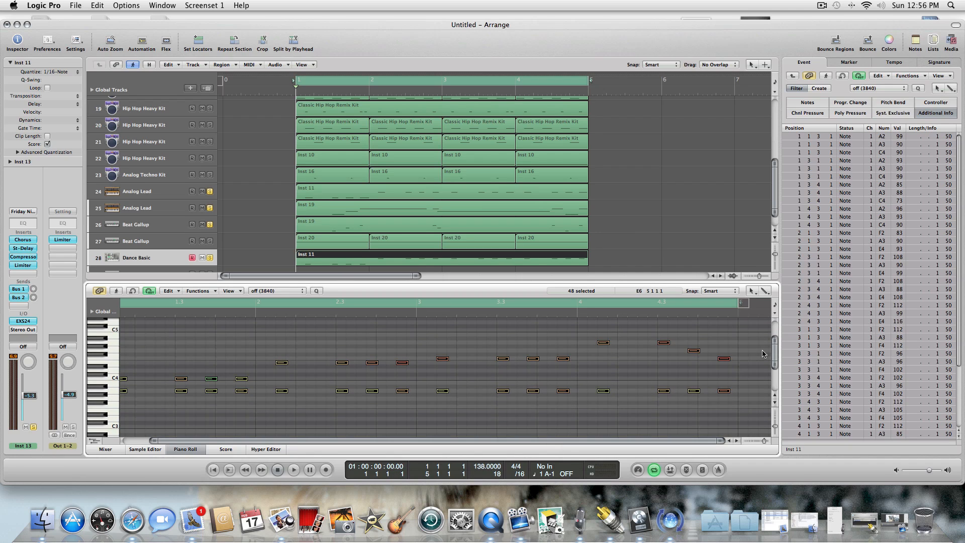
drag(490, 338, 553, 391)
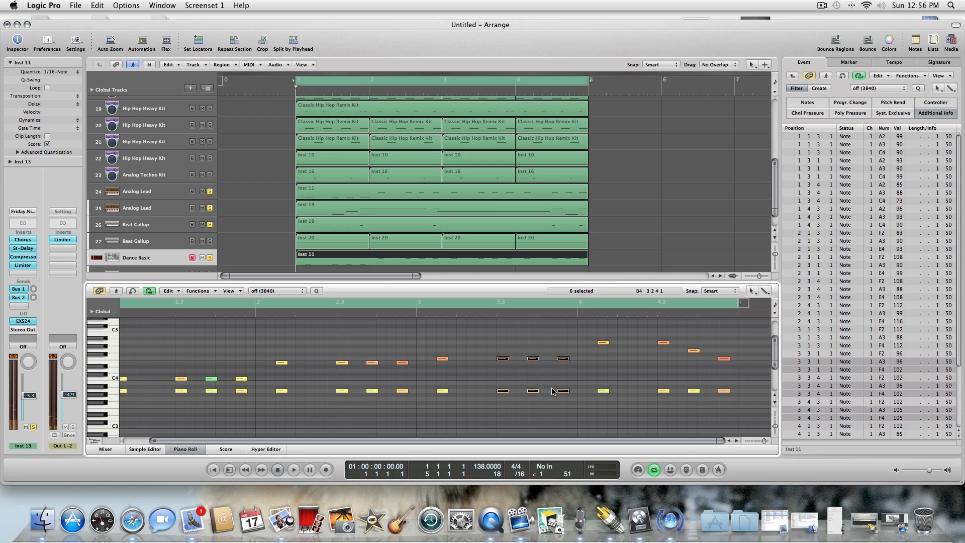
drag(502, 359, 463, 360)
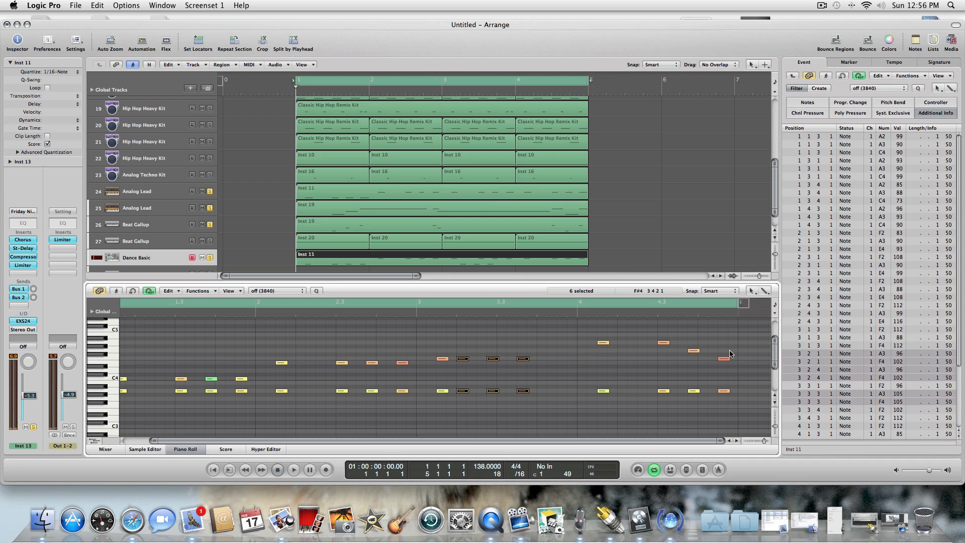
drag(778, 345, 770, 350)
drag(499, 391, 581, 420)
drag(502, 408, 461, 408)
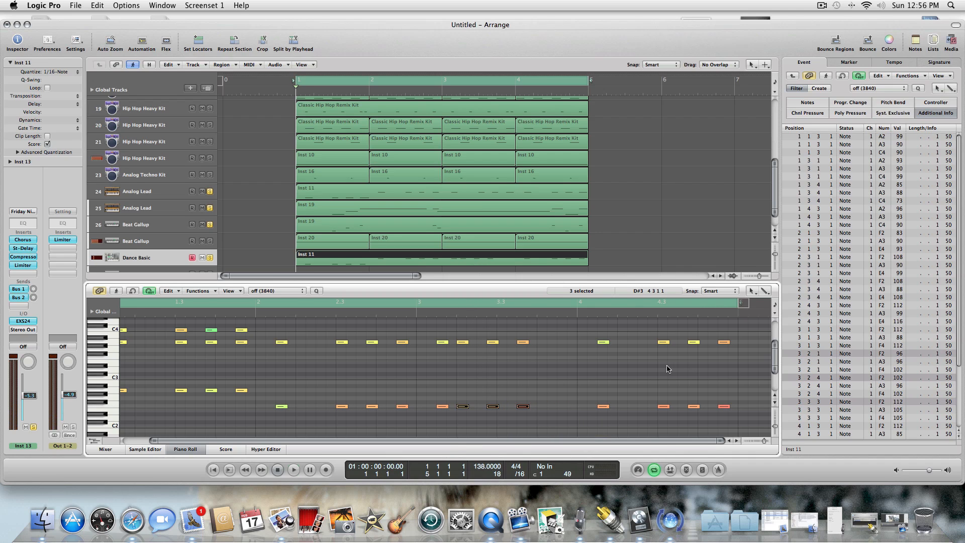
Play the loop, select all notes in the copied Inst 11 region and set their velocity to 84.
key(space)
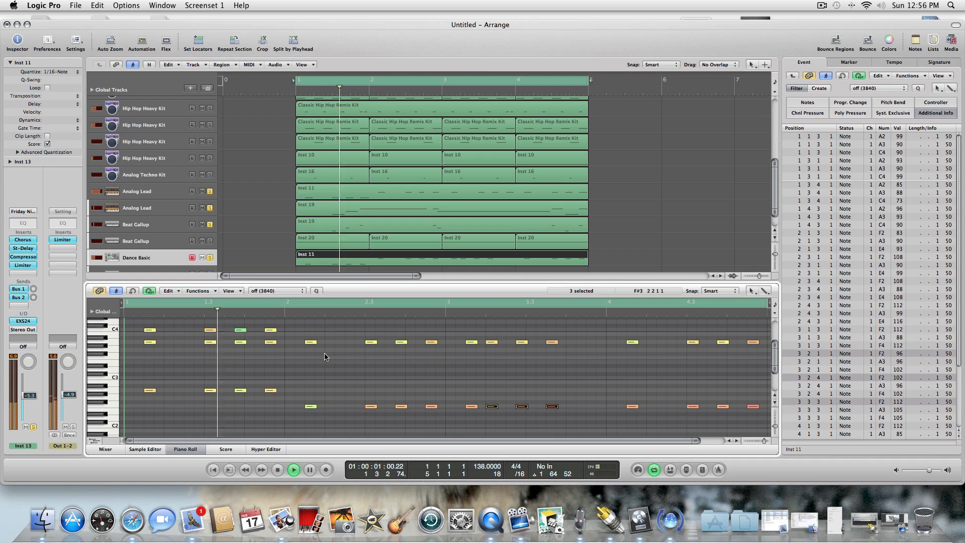
drag(128, 324, 182, 419)
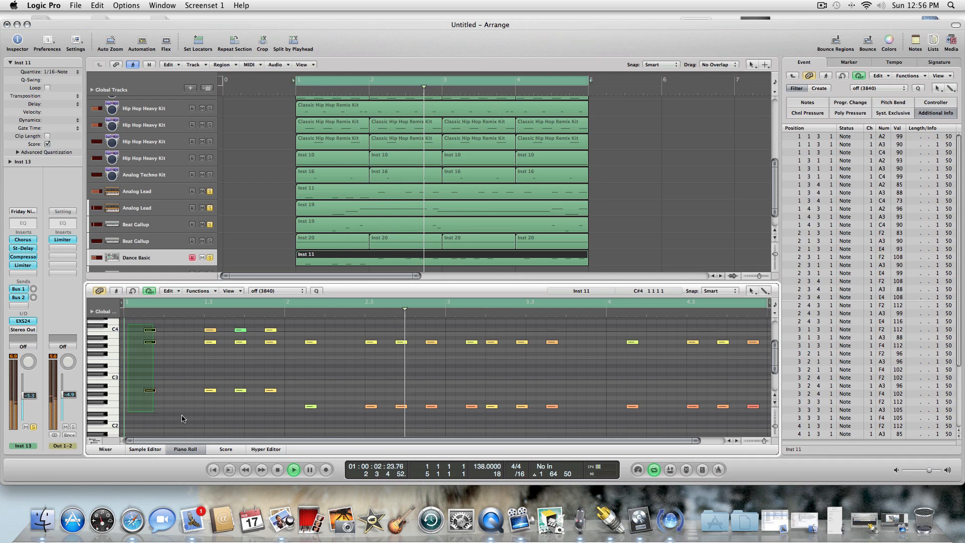
key(super+a)
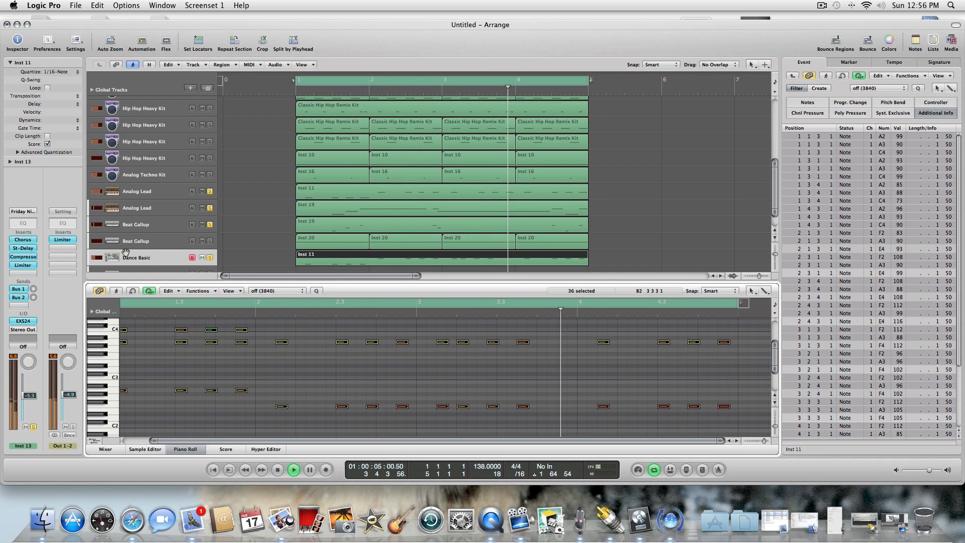
click(168, 290)
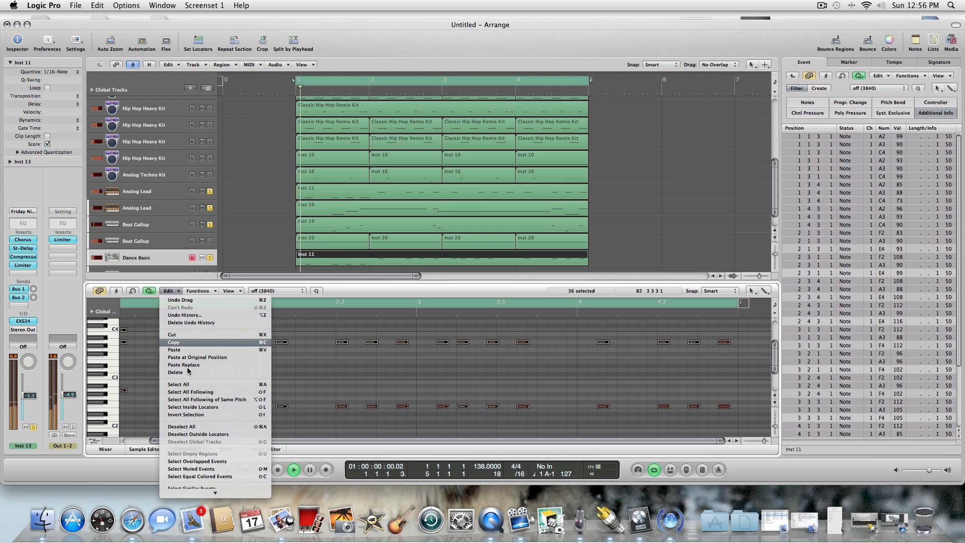
click(179, 384)
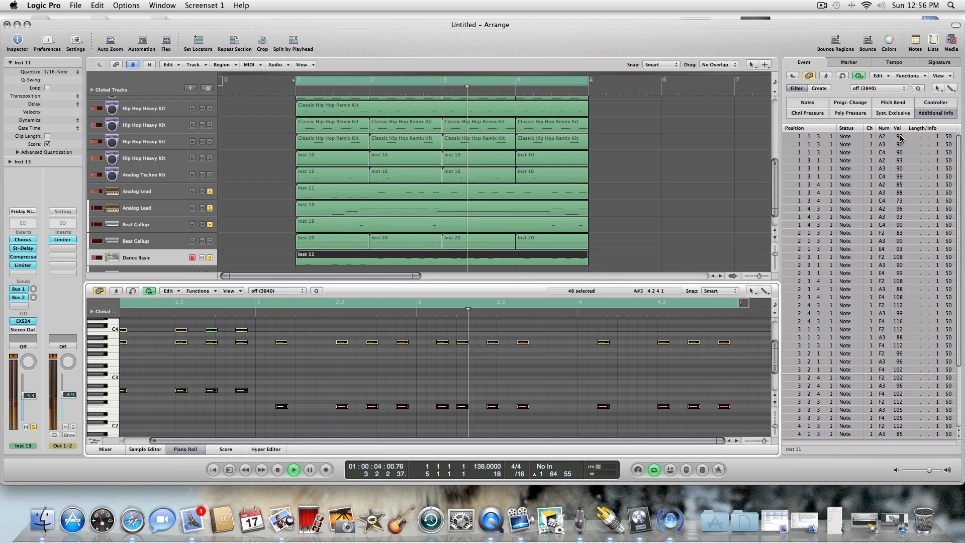
drag(899, 138, 897, 195)
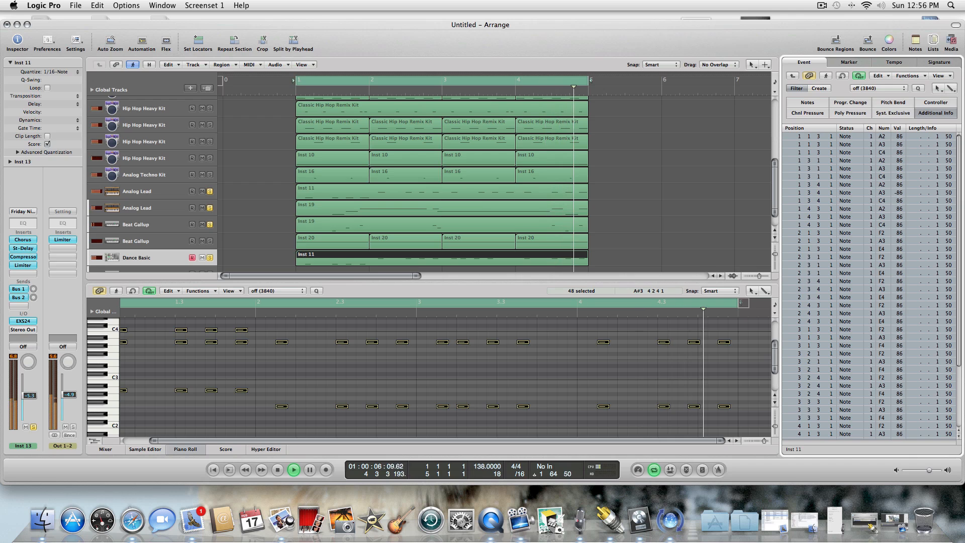
Hide the Piano Roll and turn off solo on Analog Lead track 25 and Beat Gallop track 26.
click(196, 450)
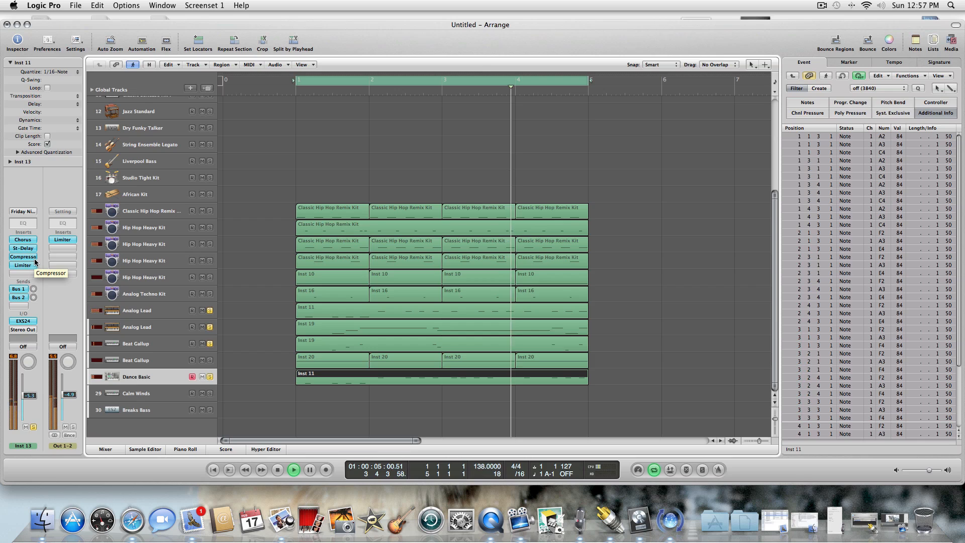
click(209, 326)
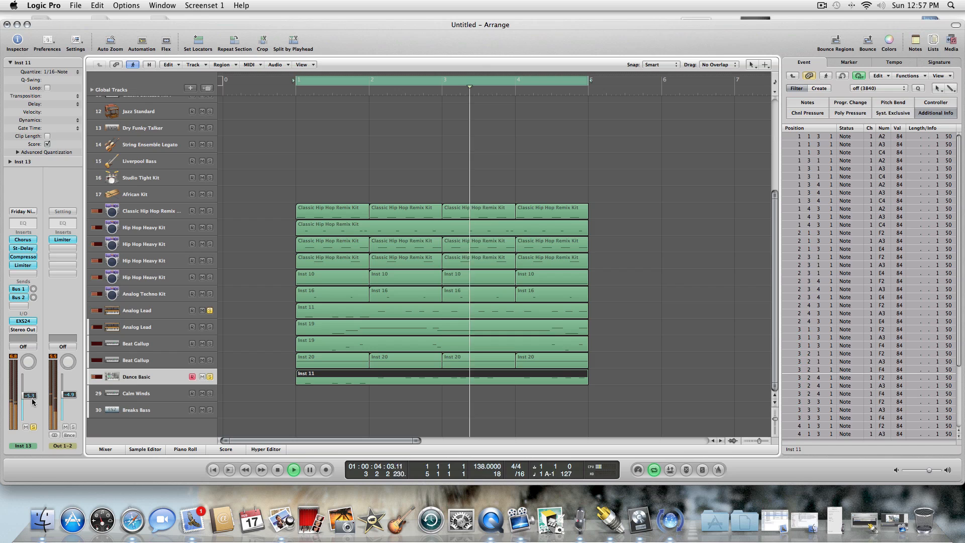
Lower the Inst 13 channel volume to -7.8 dB and try the Dirty Zap instrument in its EXS24.
drag(32, 402, 28, 408)
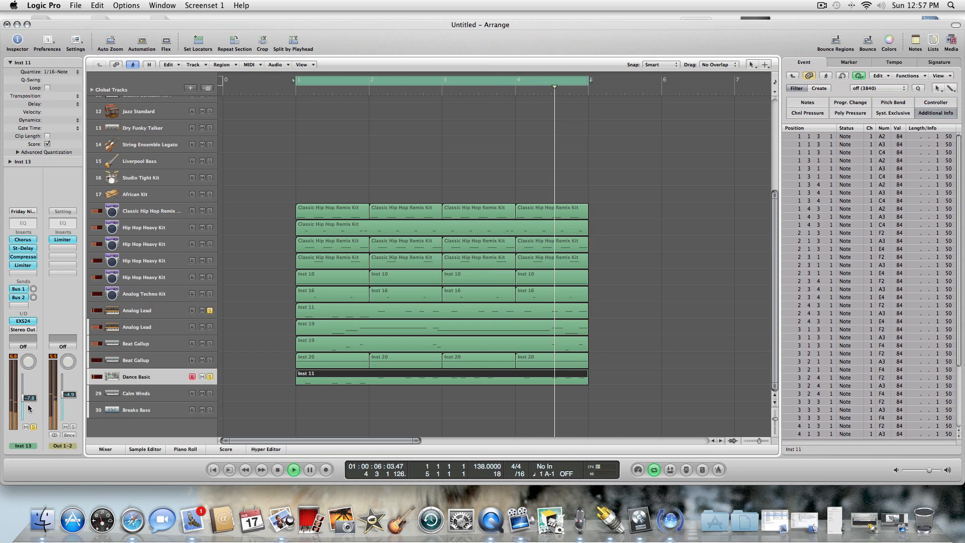
click(23, 320)
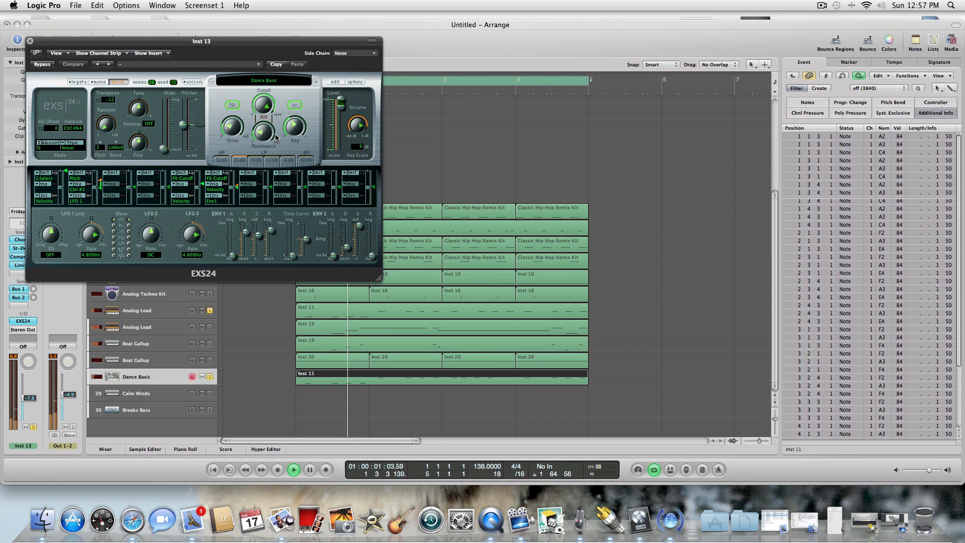
click(316, 82)
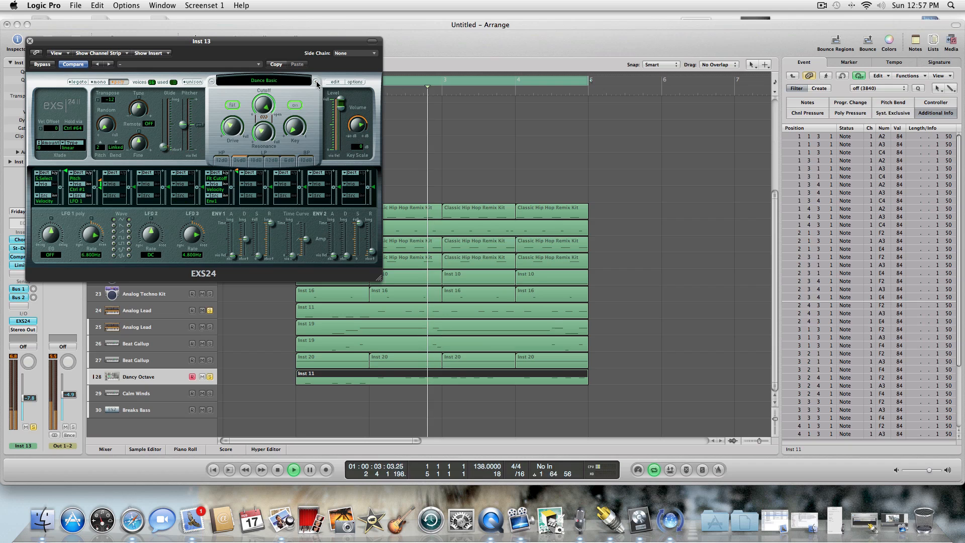
click(316, 82)
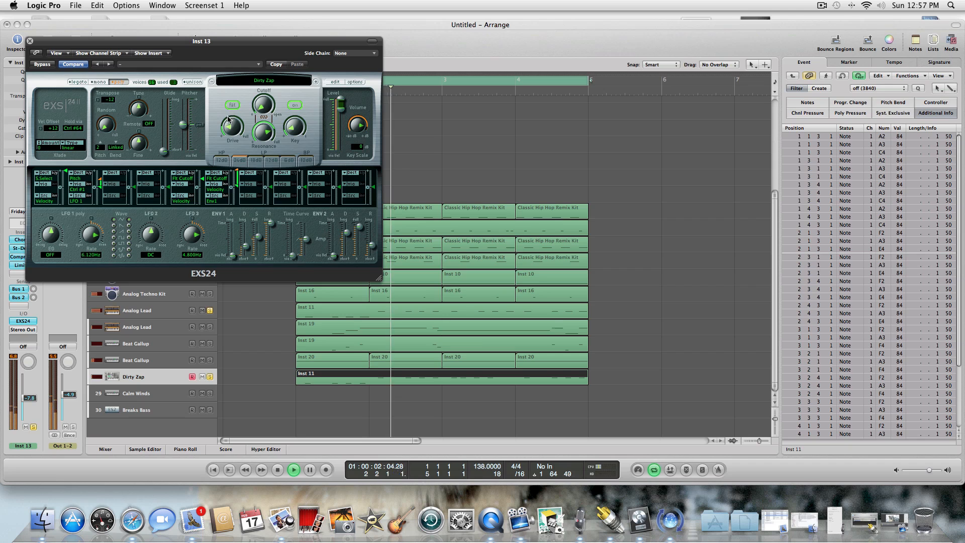
drag(232, 127, 266, 145)
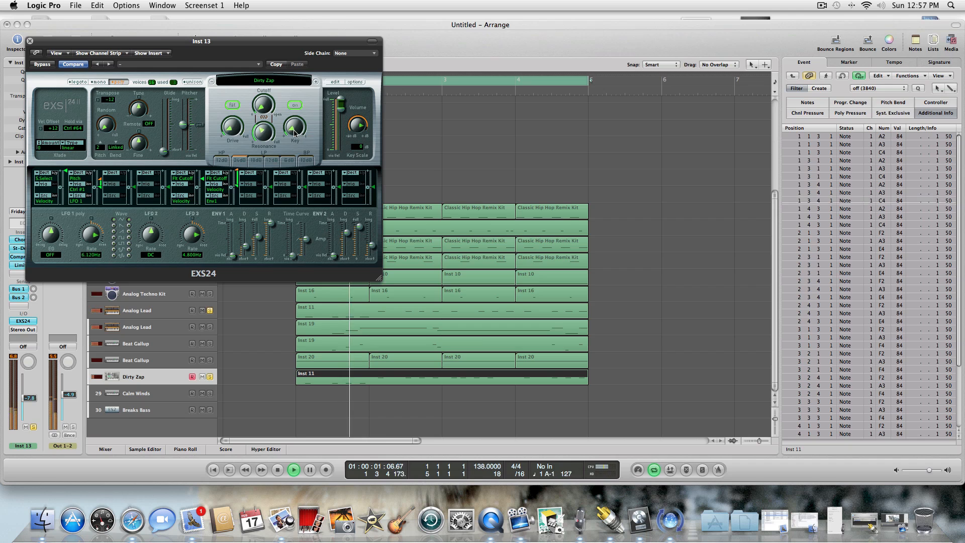
click(29, 41)
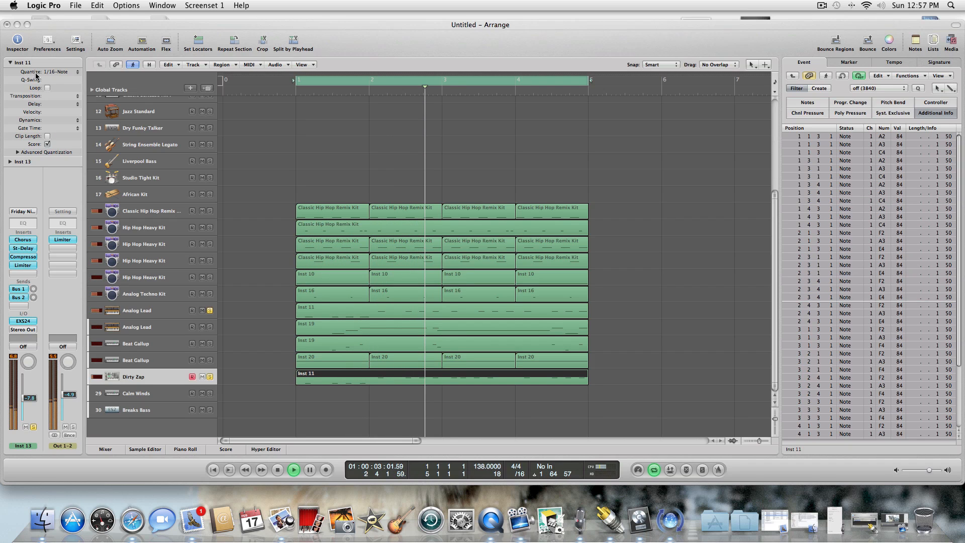
Bypass the Compressor on the Inst 13 channel and raise the channel volume to -5.6 dB.
click(23, 256)
click(42, 64)
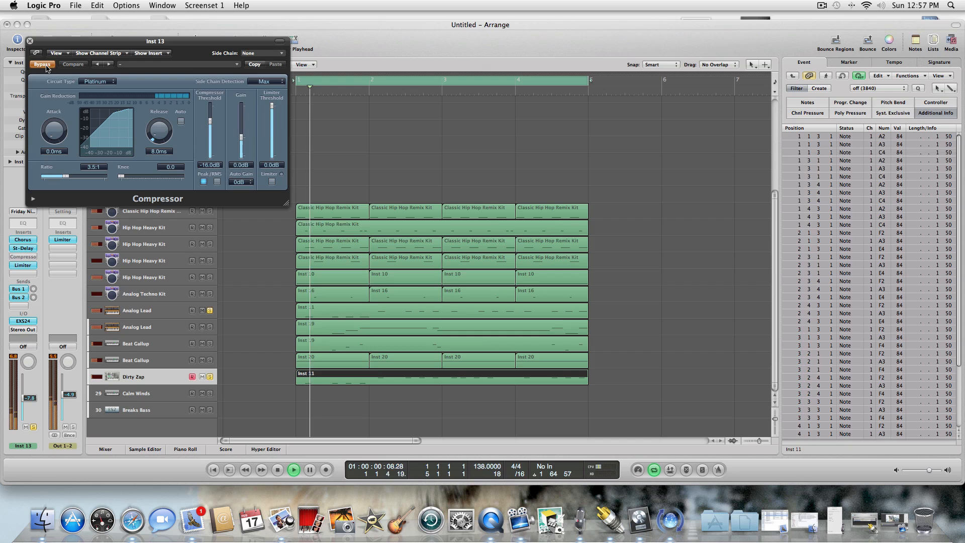
click(30, 41)
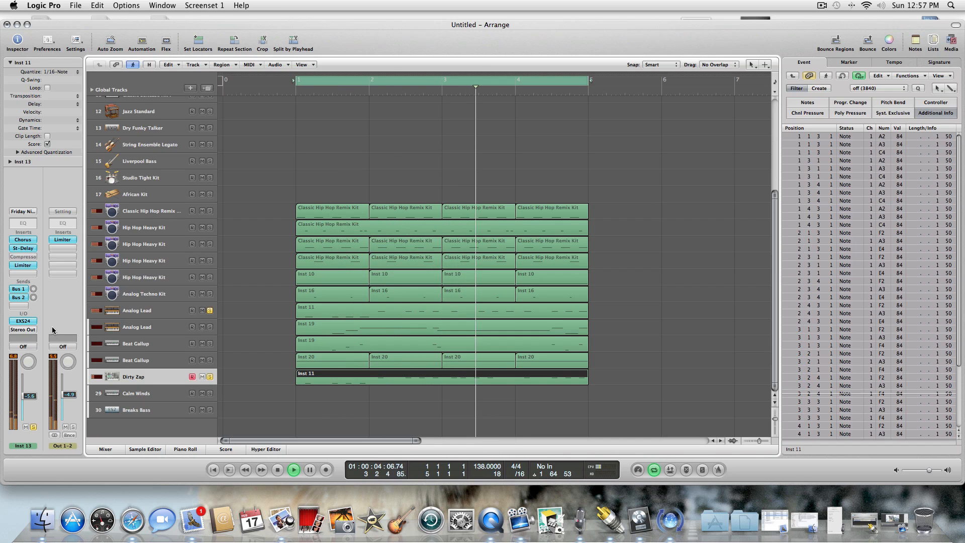
Audition the following EXS24 instruments on track 28, including Fat Sync and Flange Saw B, and settle on FM Mega Octave.
click(29, 322)
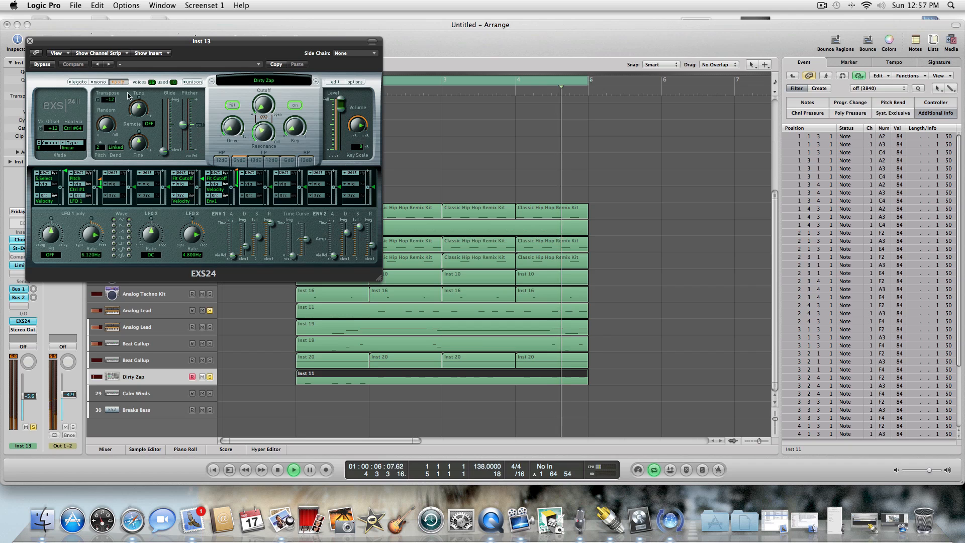
click(316, 82)
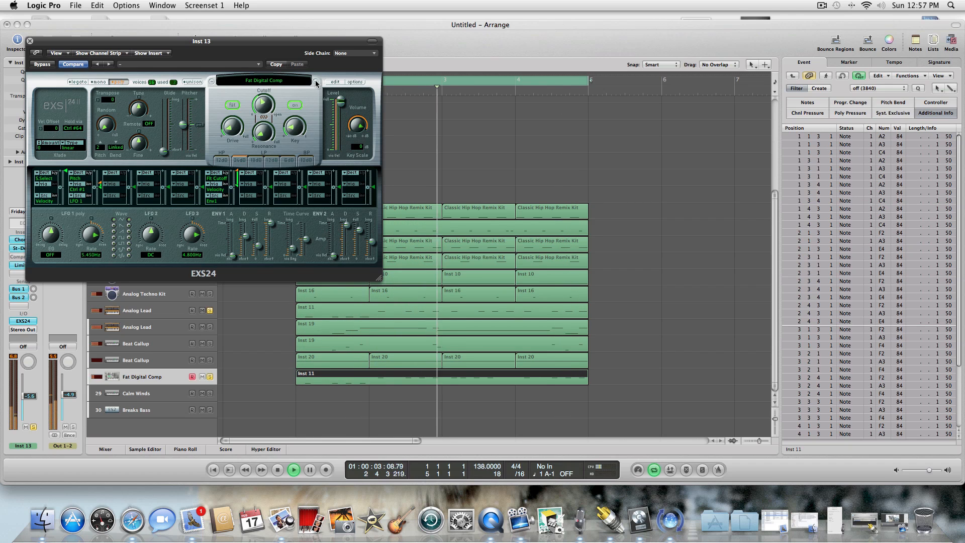
click(316, 83)
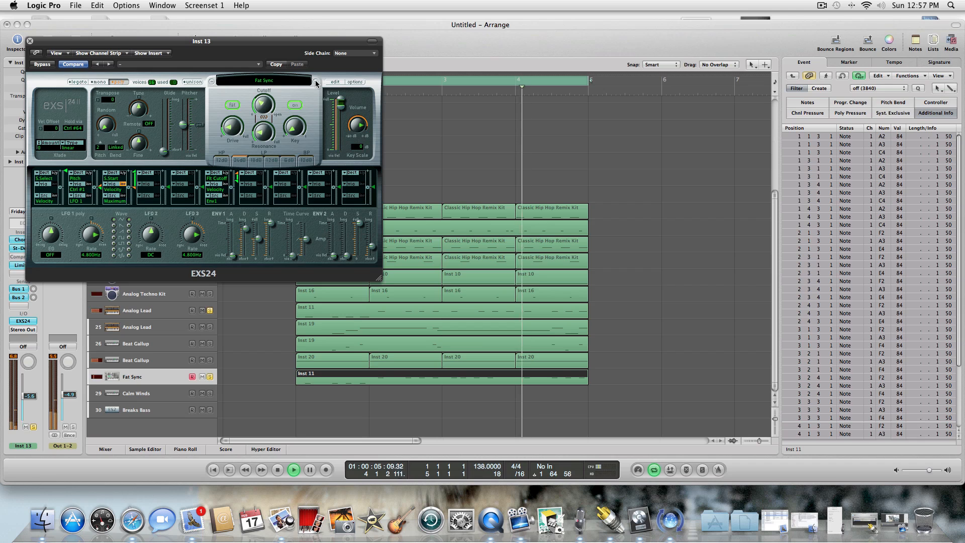
click(316, 82)
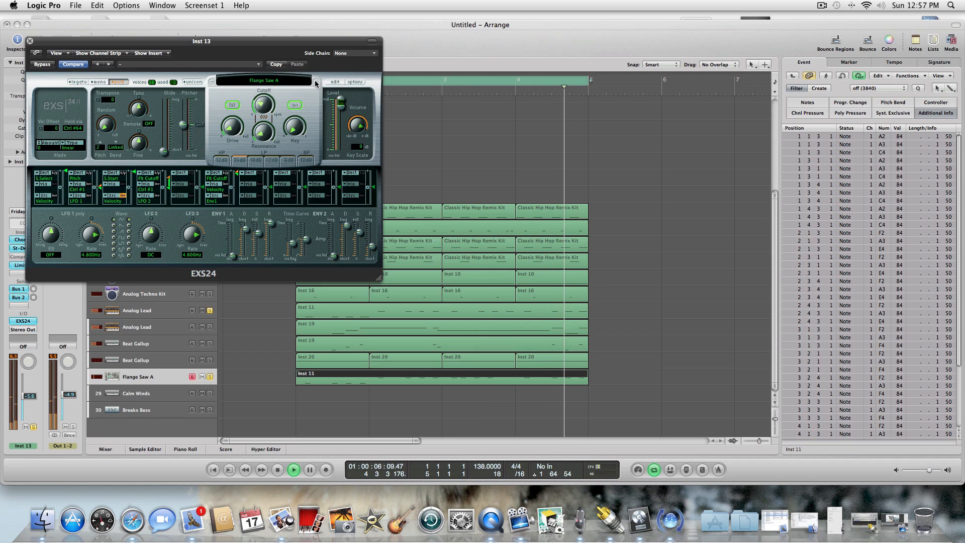
click(316, 83)
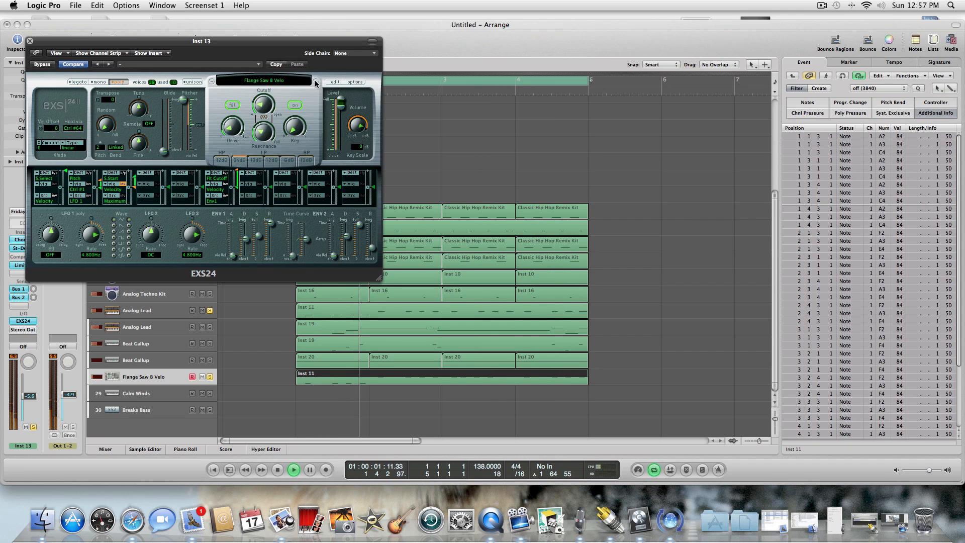
click(316, 82)
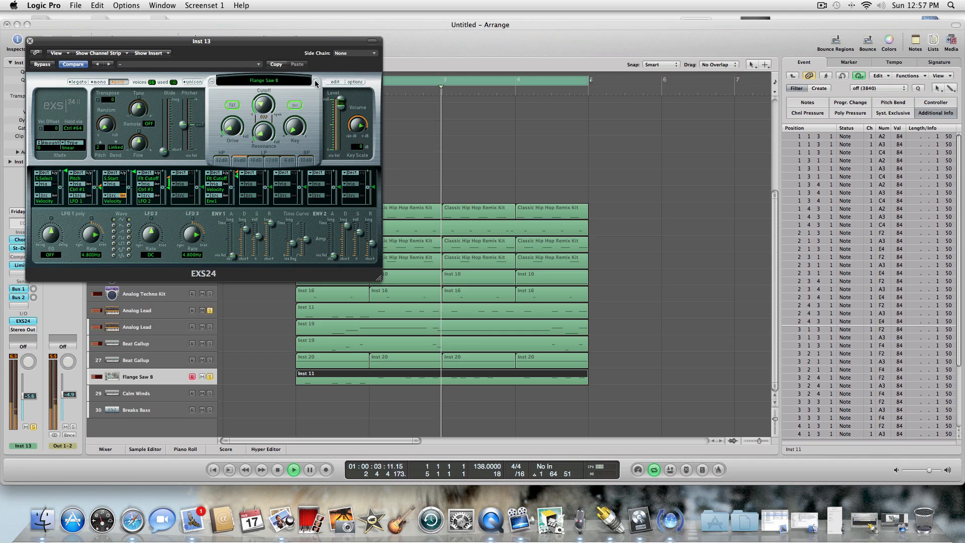
click(316, 82)
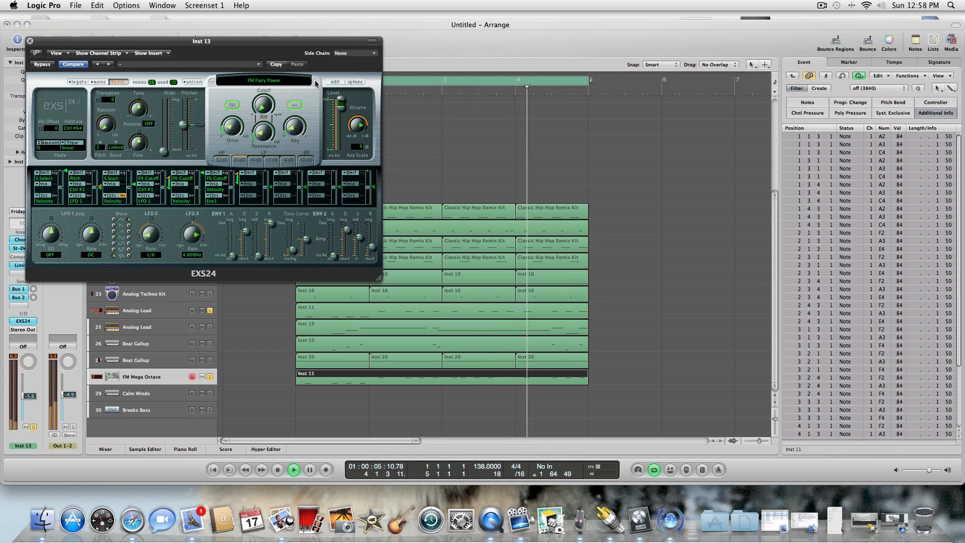
click(316, 83)
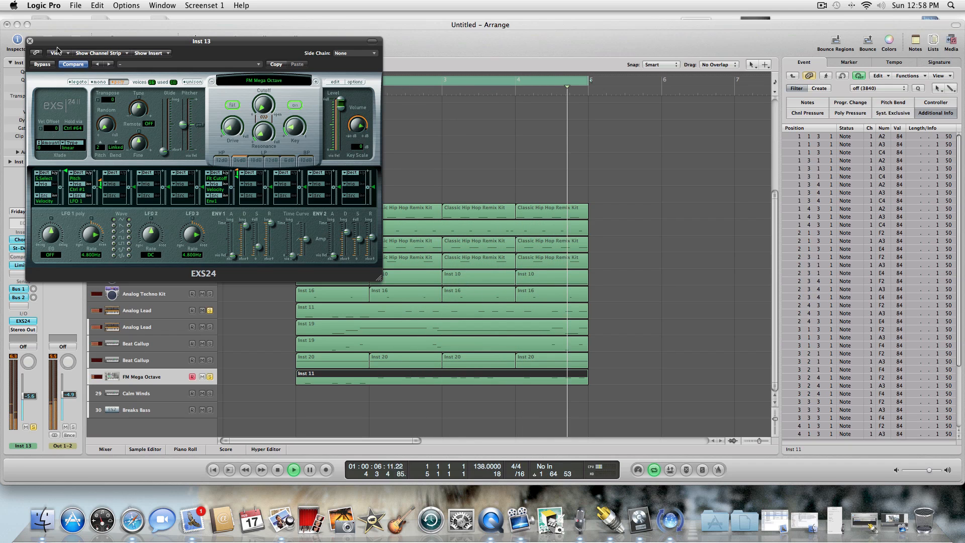
click(30, 41)
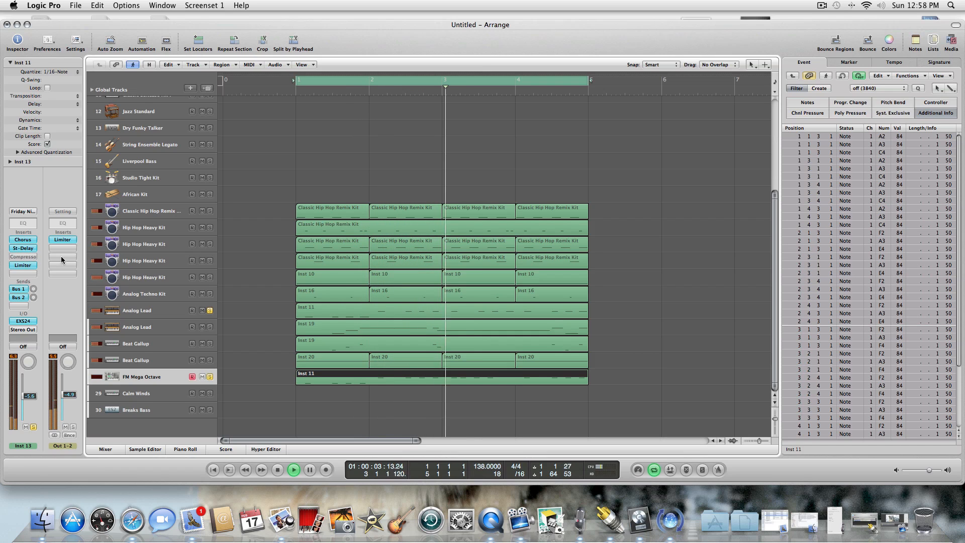
Stop playback and paste the copied Inst 11 region onto Calm Winds track 29 at bar 1.
click(279, 469)
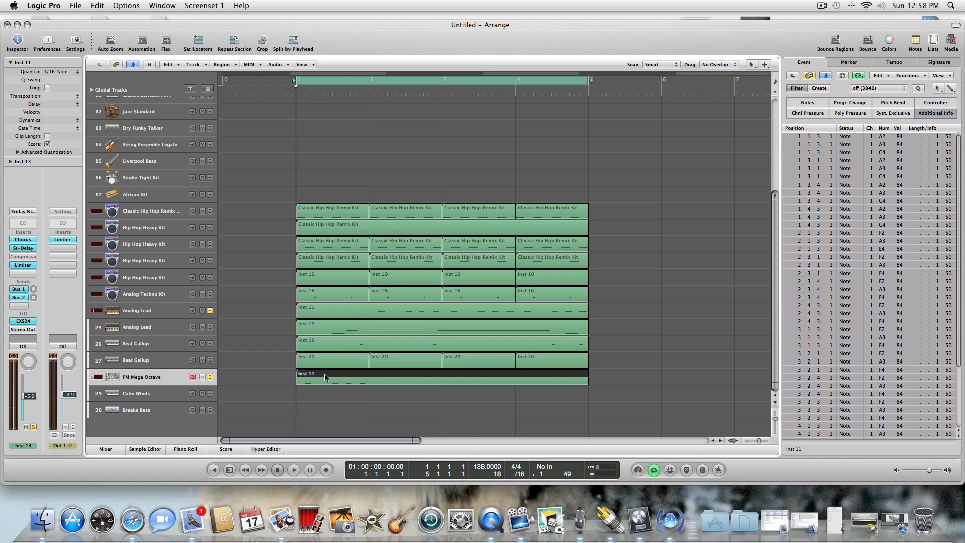
click(166, 395)
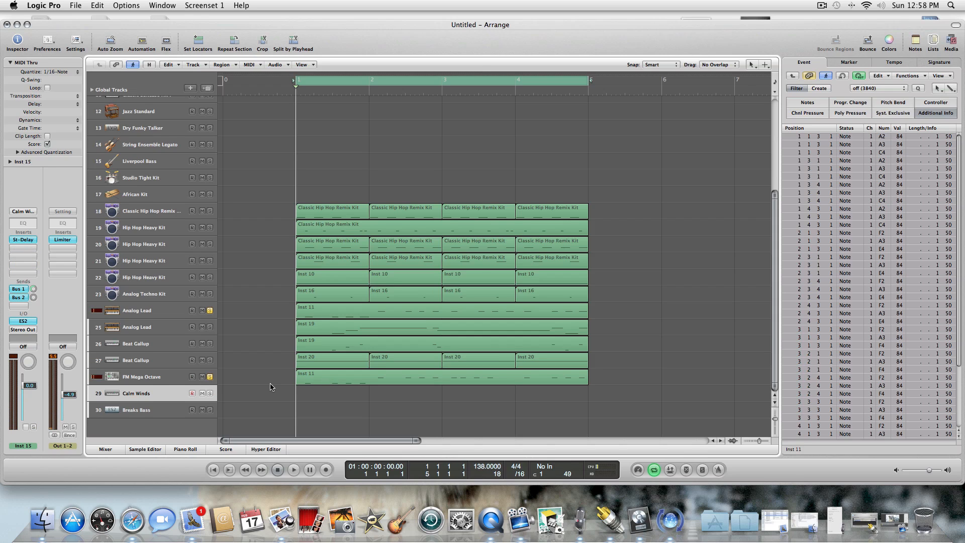
key(super+v)
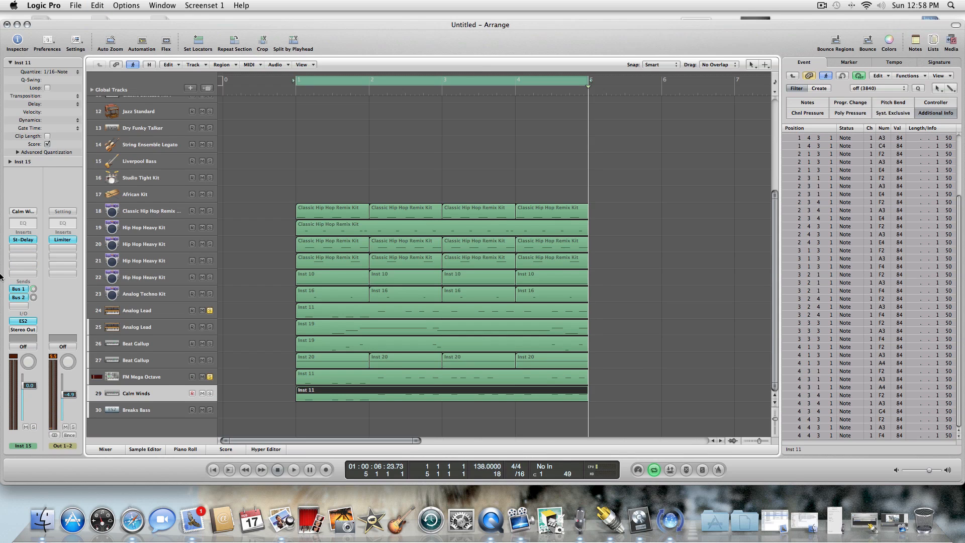
Replace the ES2 on the Calm Winds track with reFX Nexus 2 and load the Plucked preset PL Bit Stylez.
click(28, 323)
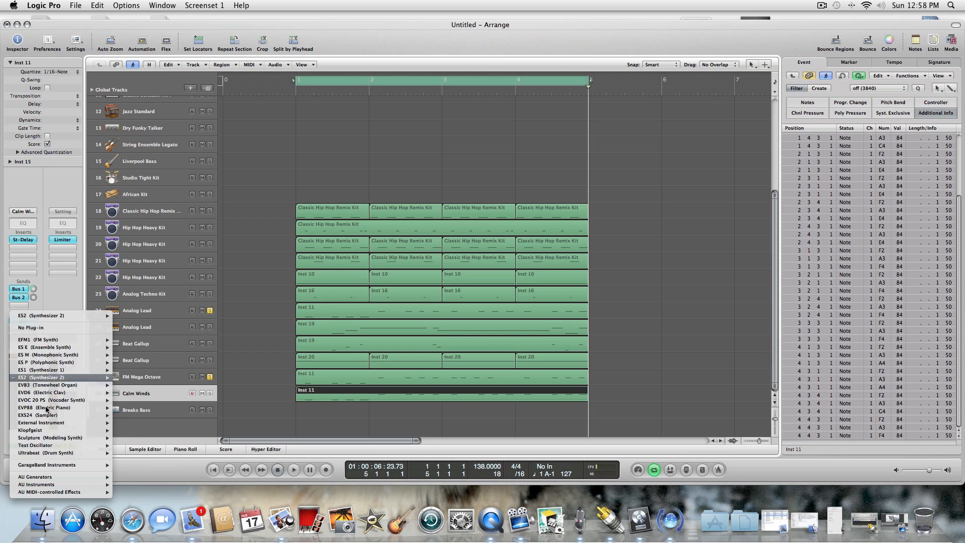
mouse_move(51, 485)
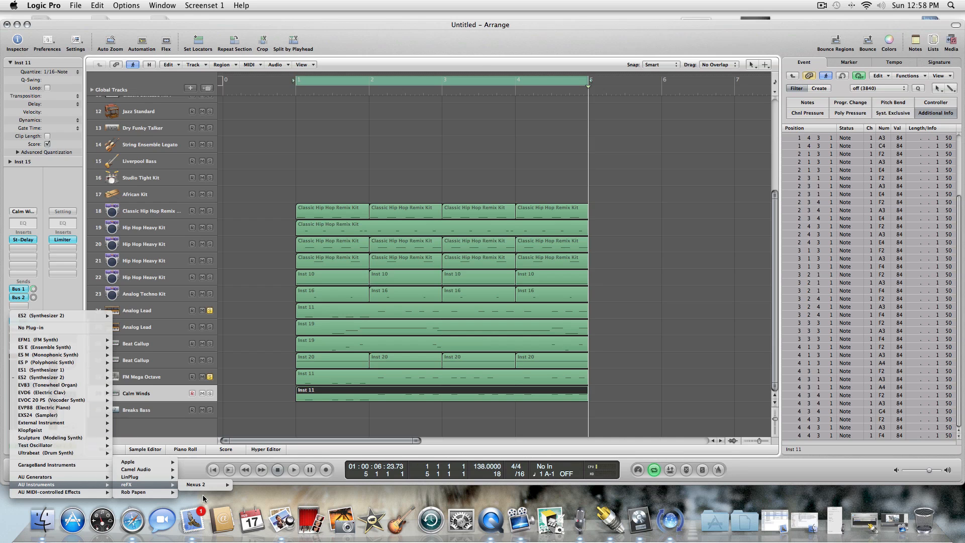
click(238, 483)
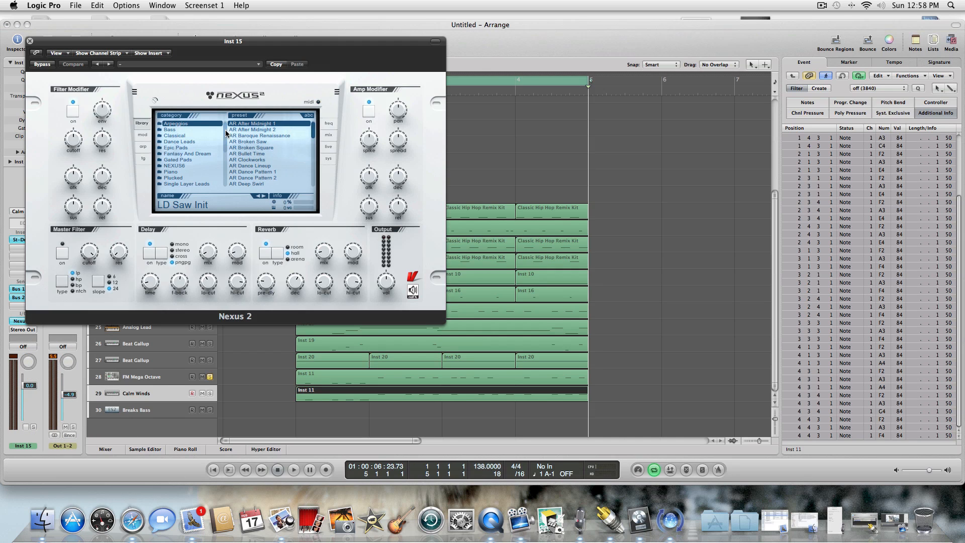
drag(226, 138, 226, 149)
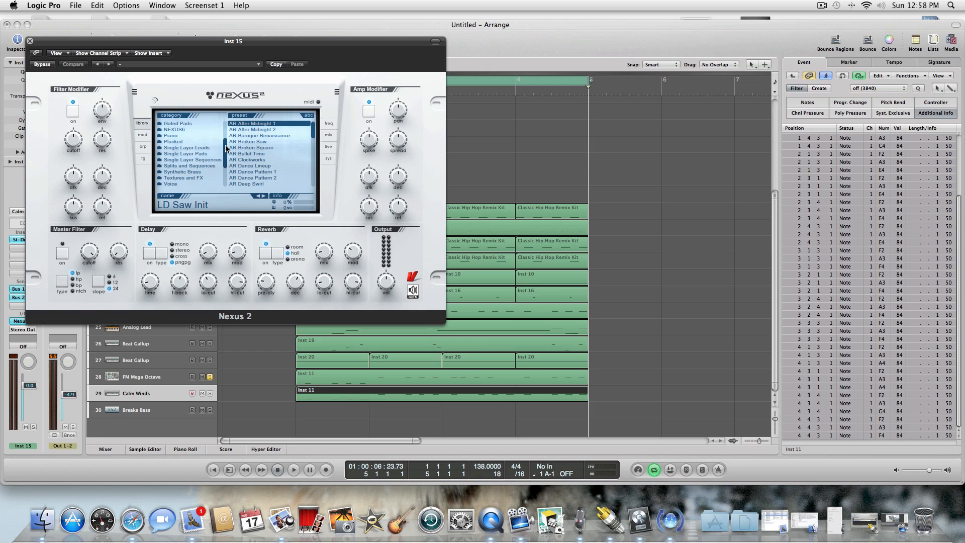
click(182, 142)
click(265, 147)
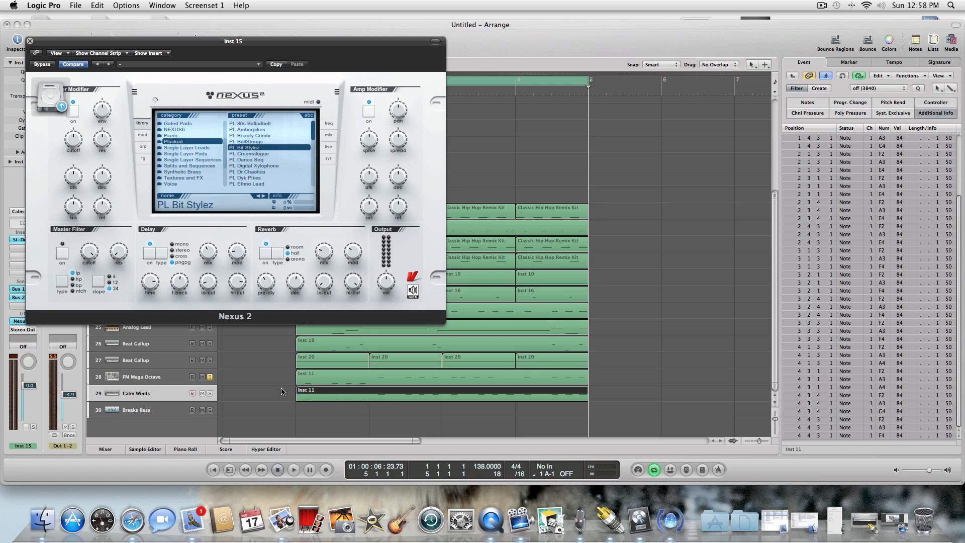
Play the loop with Calm Winds soloed, raise its volume to +1.4 dB and switch its Nexus 2 preset to PL Creamalogue.
click(294, 468)
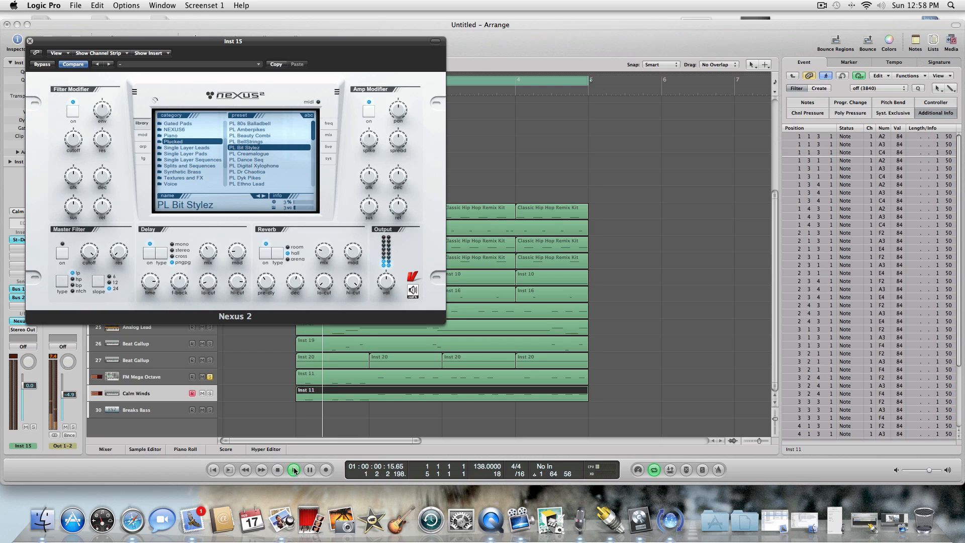
click(210, 393)
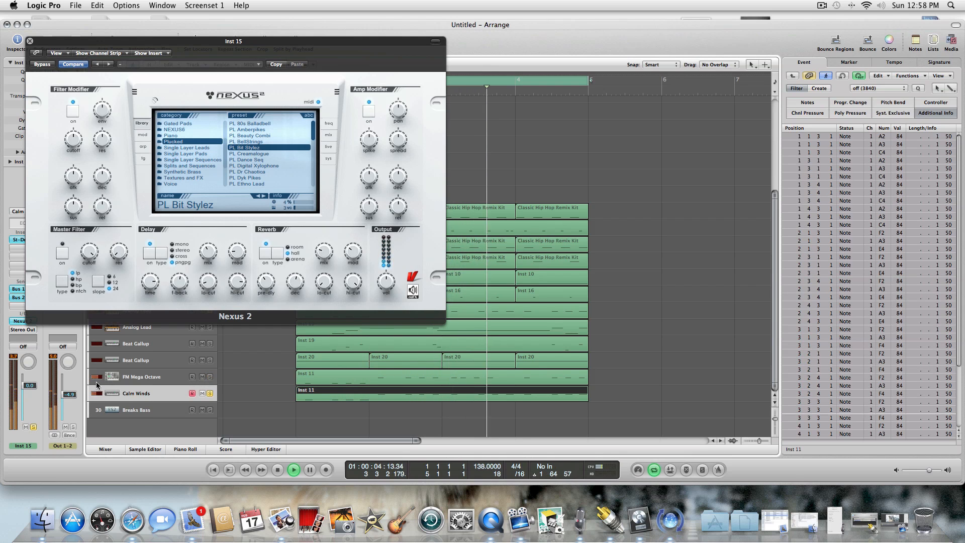
drag(31, 388, 31, 378)
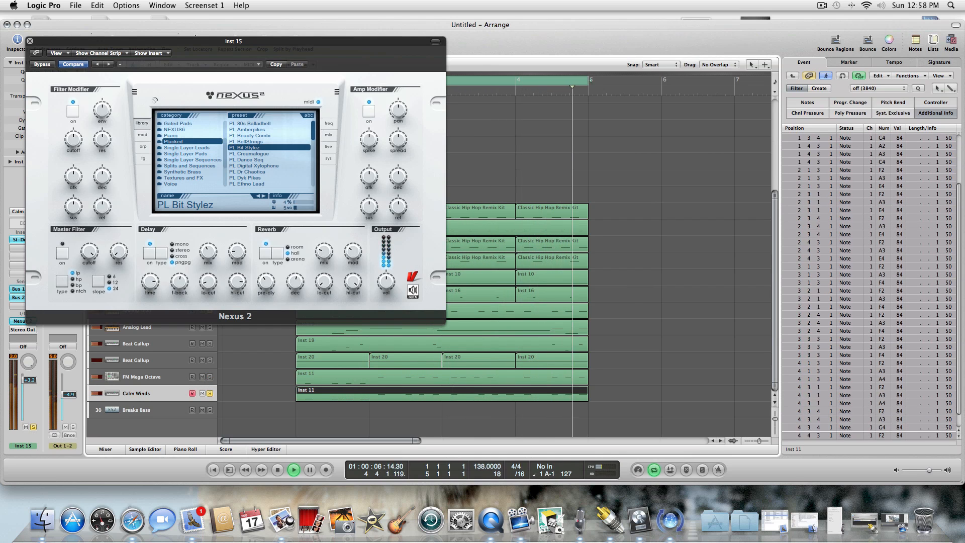
click(253, 154)
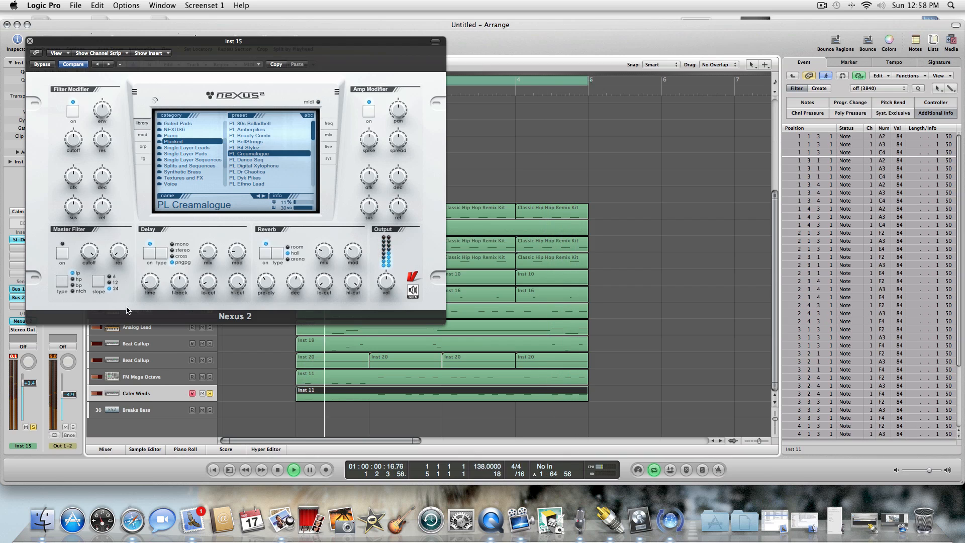
Change the second insert effect in the Nexus 2 mix settings from chorus to gate, trying analog phsr first.
click(327, 124)
click(328, 135)
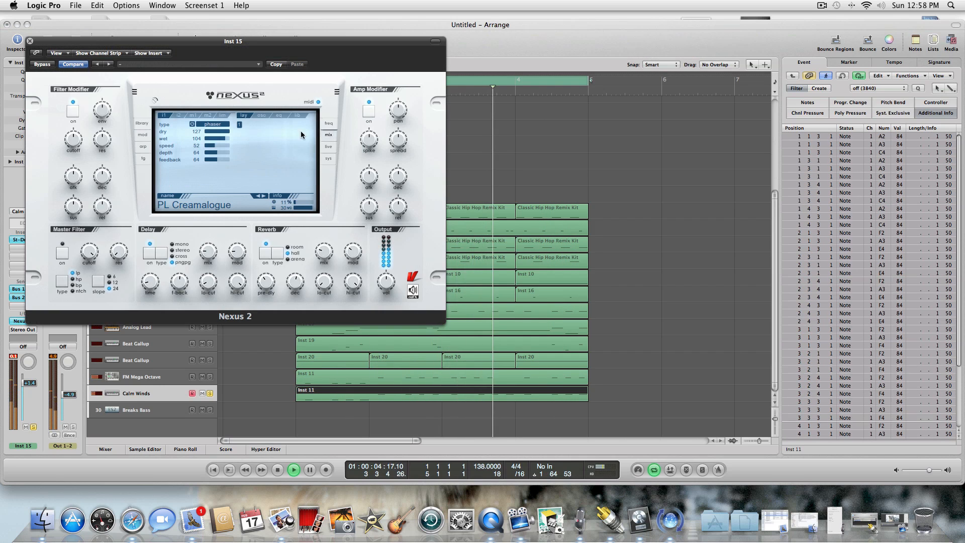
click(178, 116)
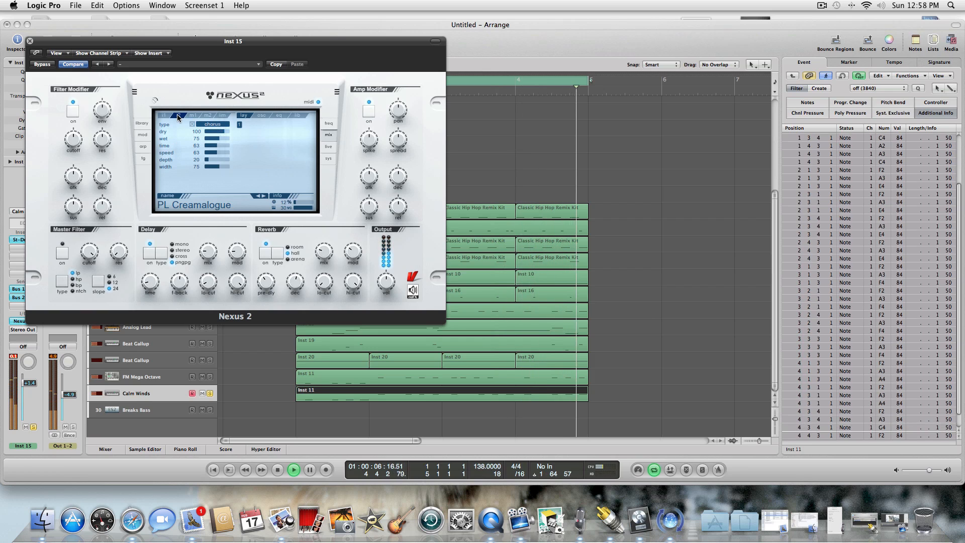
click(205, 126)
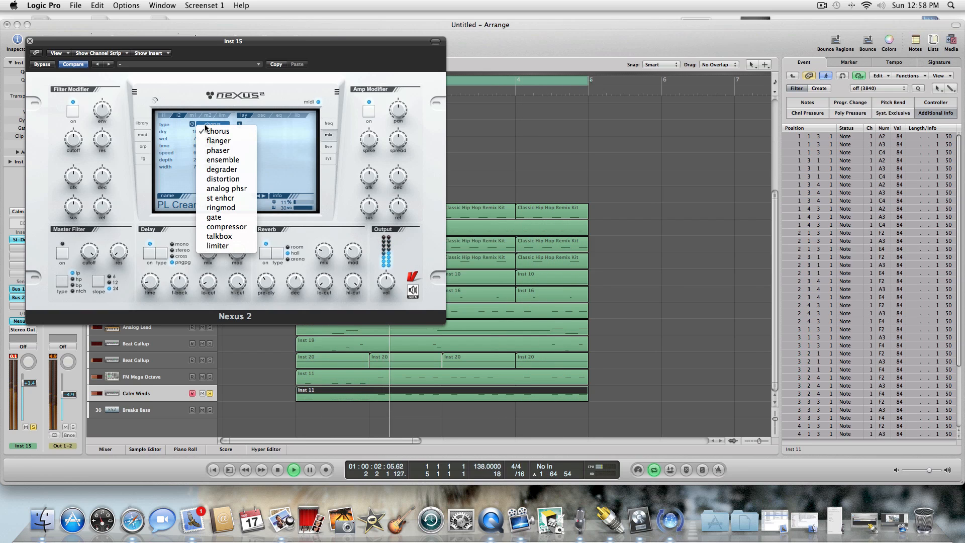
click(212, 188)
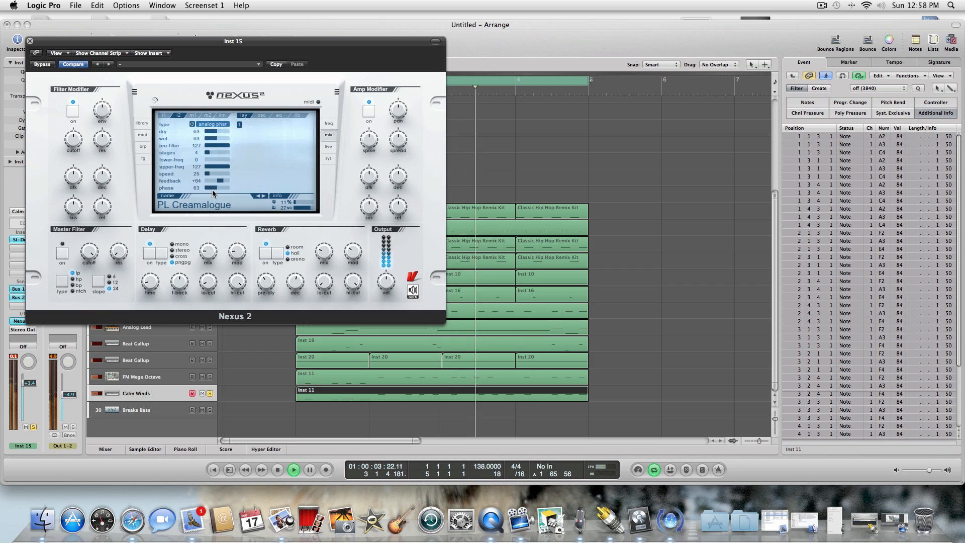
click(212, 124)
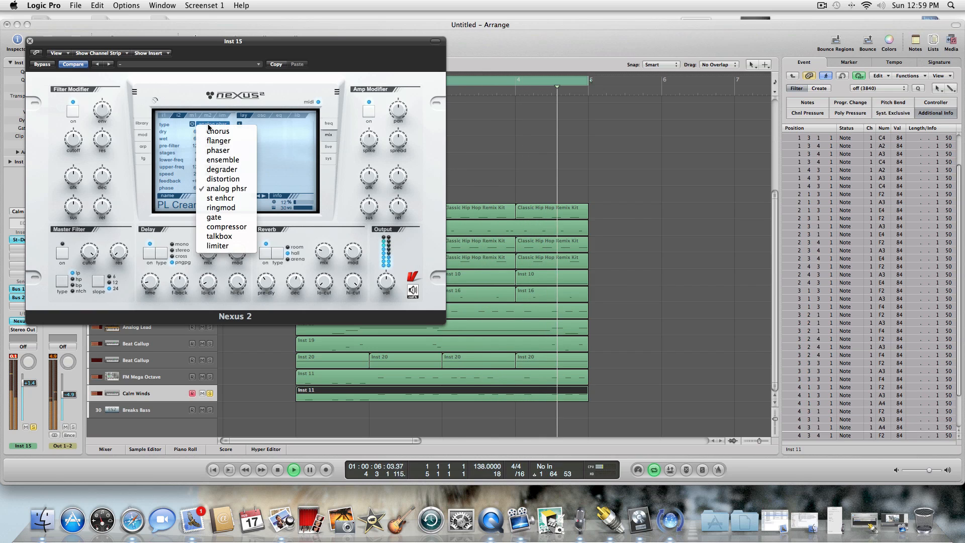
click(219, 217)
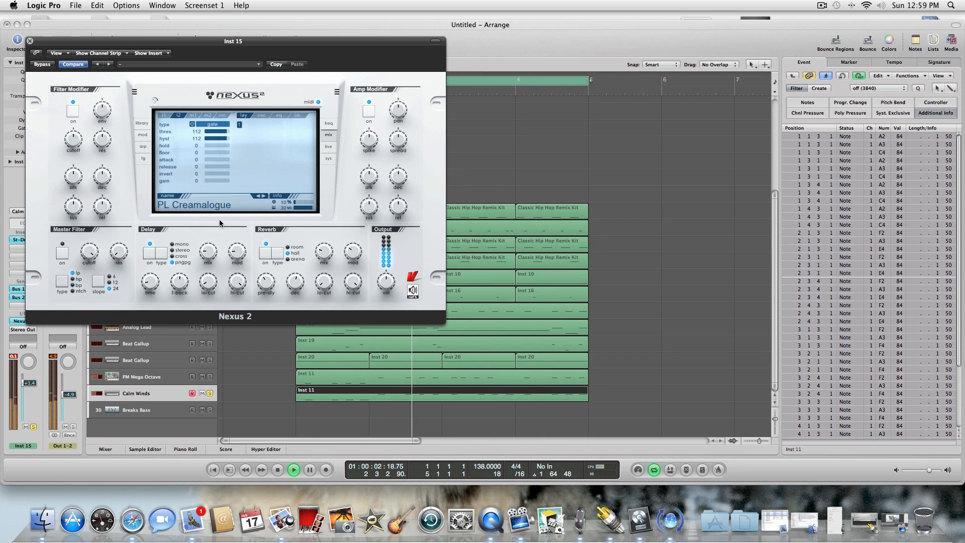
Change the Nexus 2 insert effect on Calm Winds from gate to talkbox and lower the track's volume to -1.5 dB.
click(216, 126)
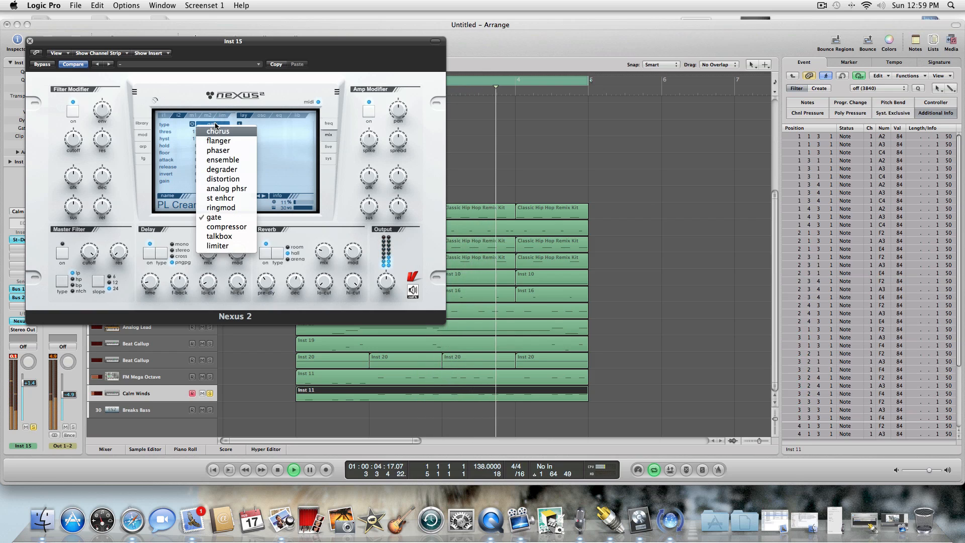
click(221, 237)
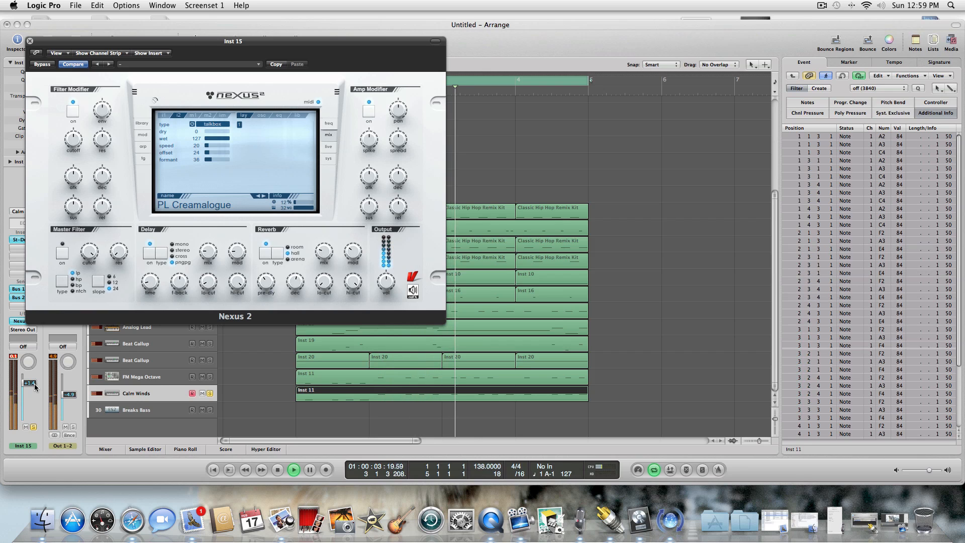
drag(34, 384, 34, 389)
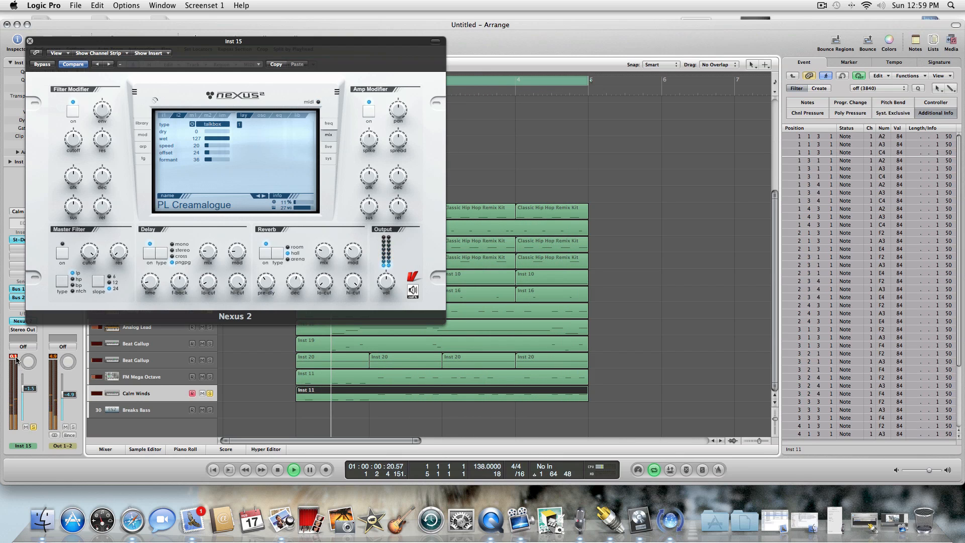
click(30, 41)
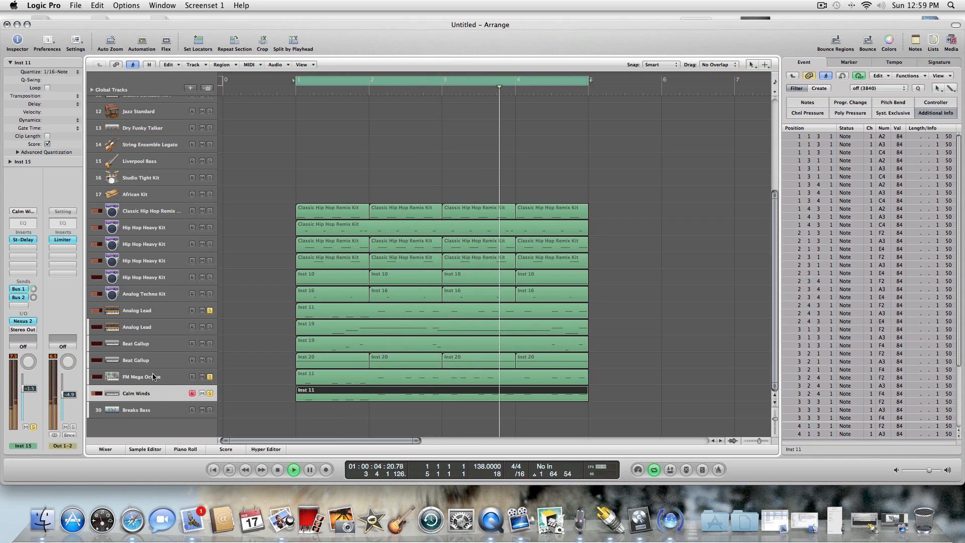
Lower the FM Mega Octave volume to about -16.8 dB and solo Beat Gallop track 27 and Hip Hop Heavy Kit track 22.
click(210, 377)
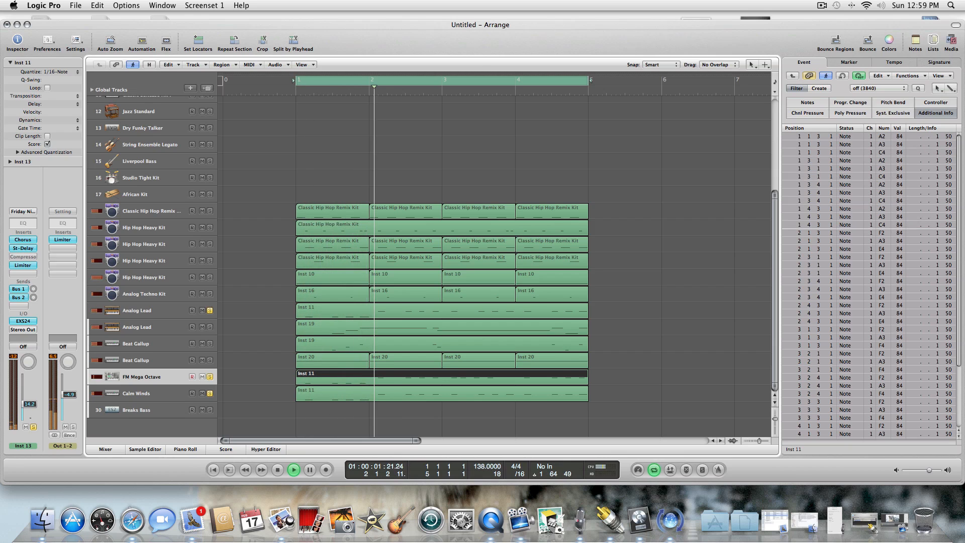
drag(30, 406, 30, 410)
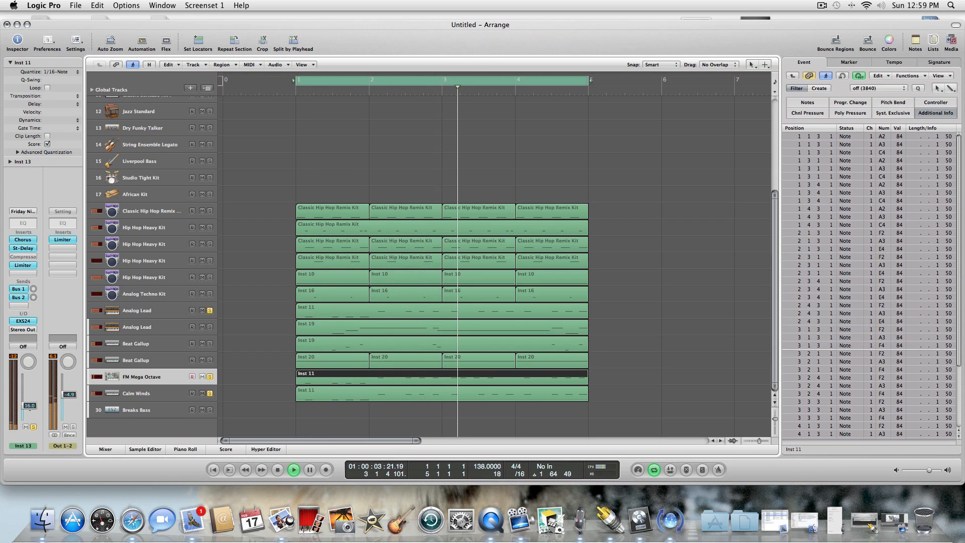
click(209, 360)
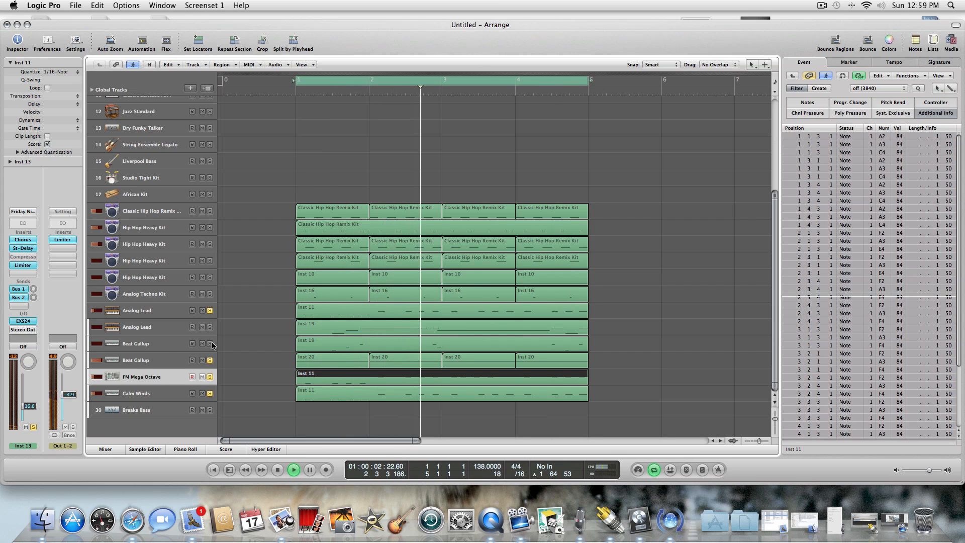
click(210, 277)
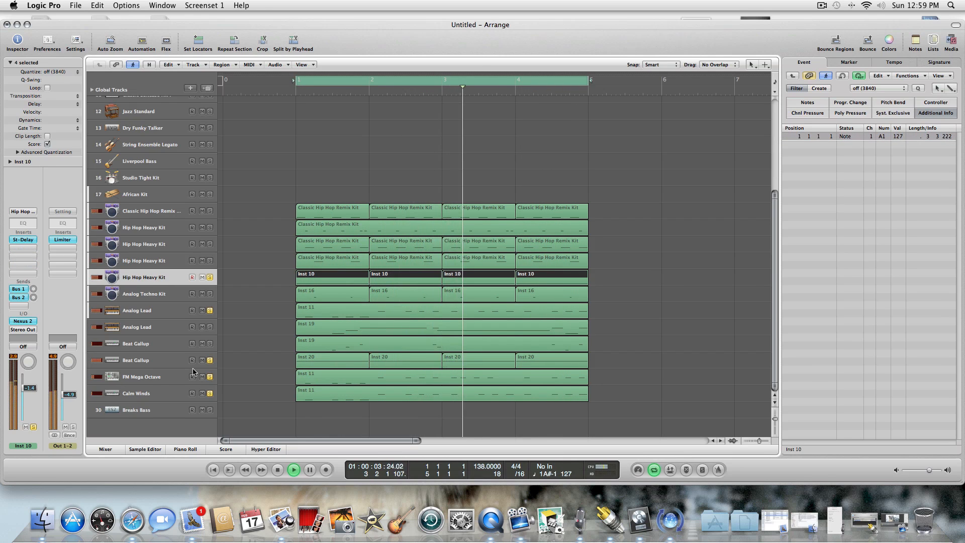
Lower the Calm Winds volume to -3.5 dB during playback and solo the FM Mega Octave track again.
click(177, 360)
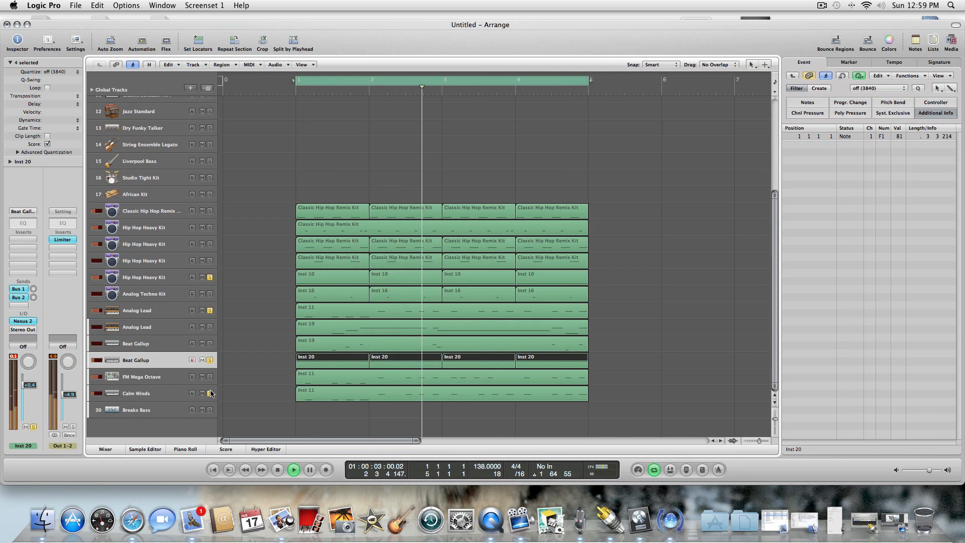
click(177, 395)
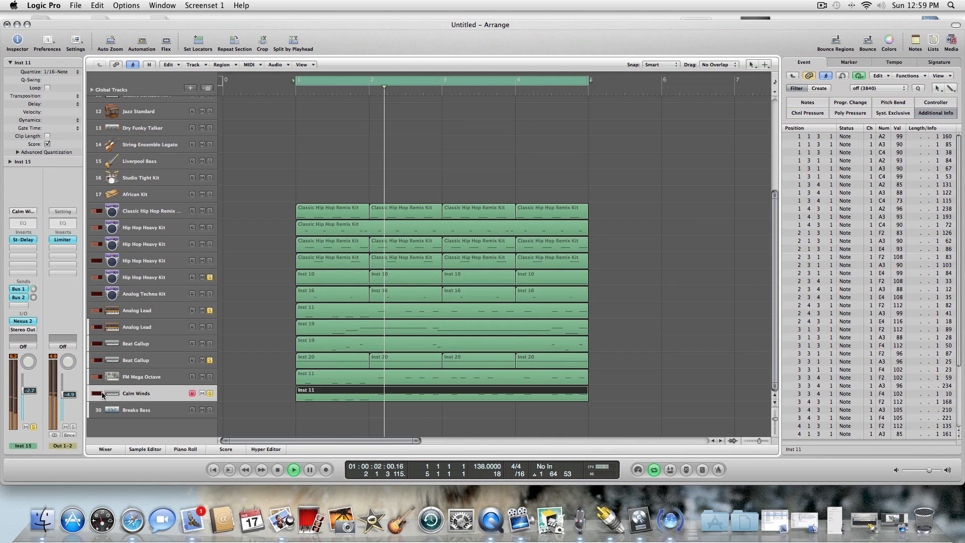
drag(31, 391, 31, 393)
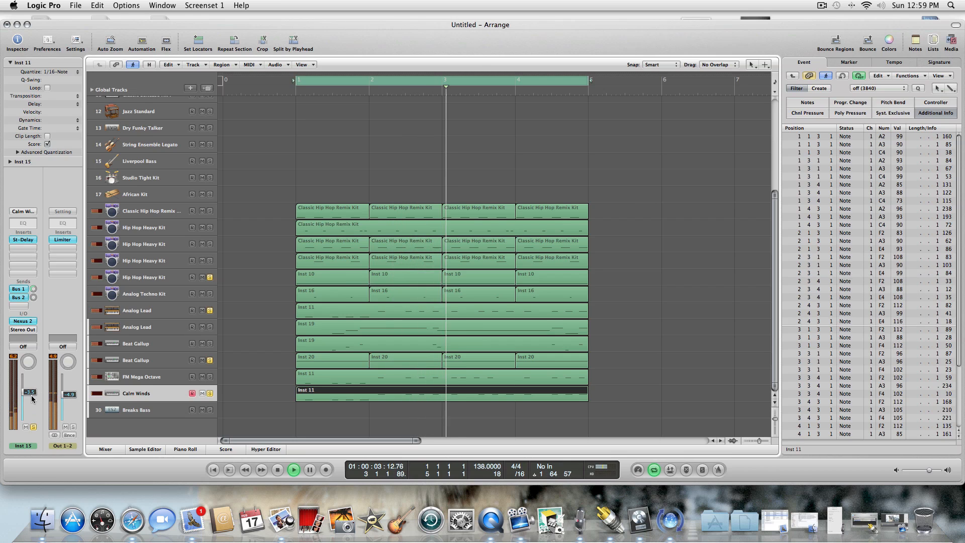
click(210, 377)
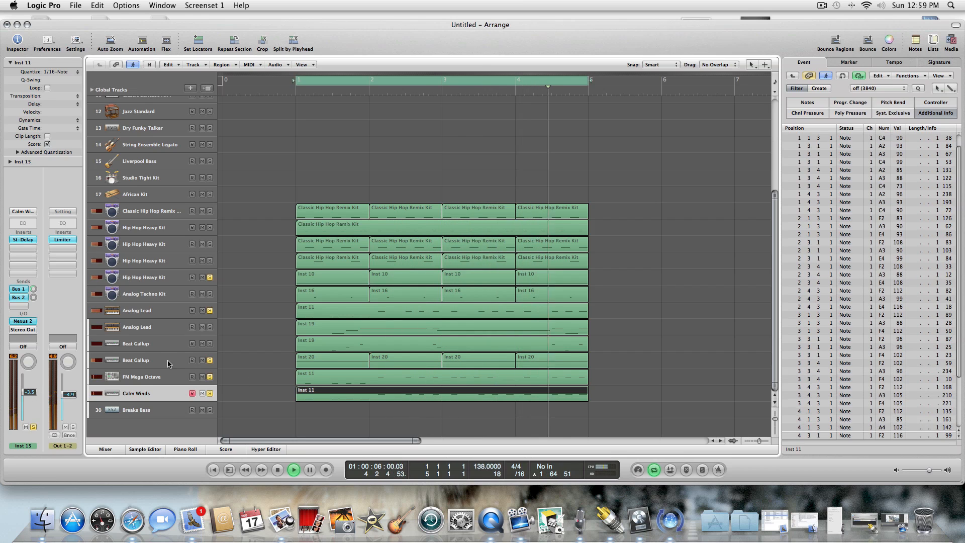
Audition the fuller mix by adding drum tracks 18, 20, 21 and 23 and melodic tracks 25 to 27 to the solos.
click(210, 360)
click(210, 211)
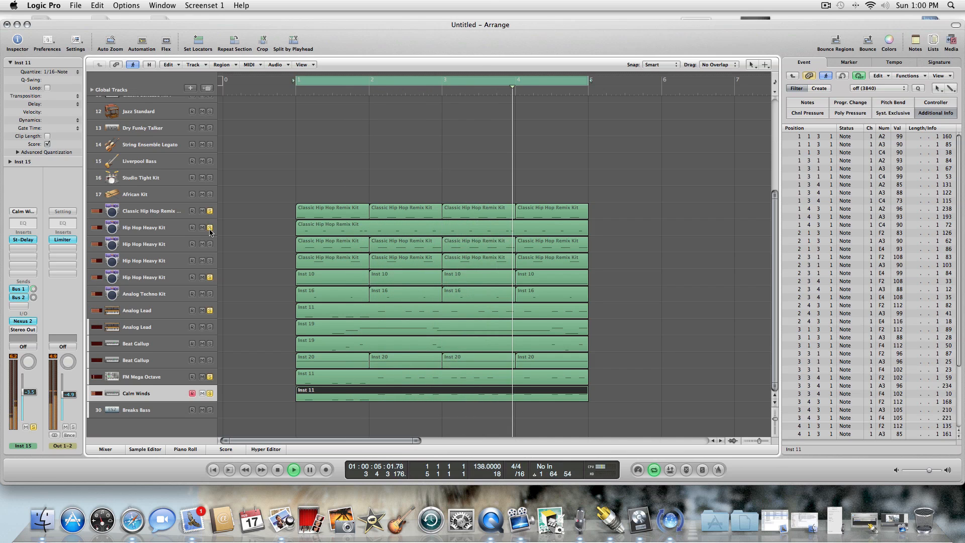
click(210, 260)
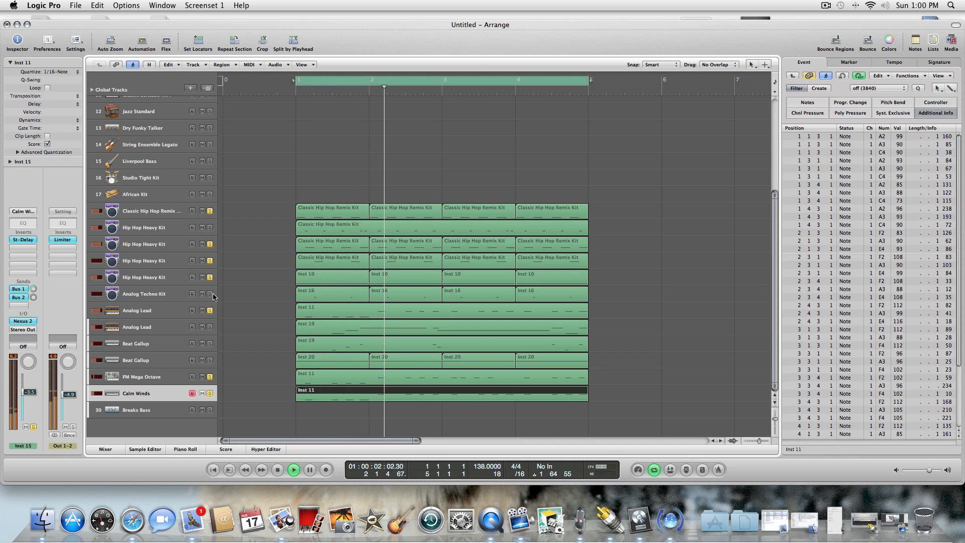
click(210, 328)
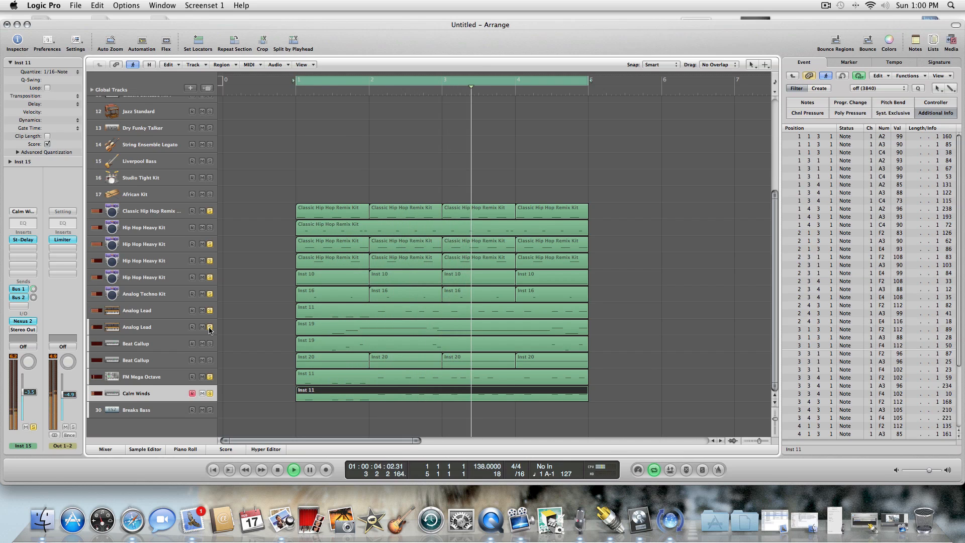
click(210, 345)
click(210, 360)
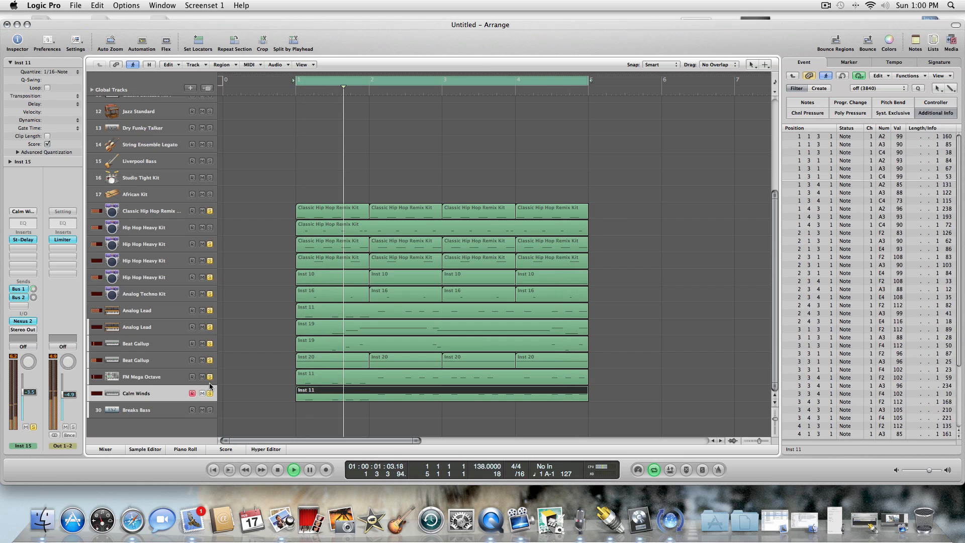
Raise the volume of Analog Lead track 25 to +1.5 dB while the loop plays.
click(171, 344)
click(167, 326)
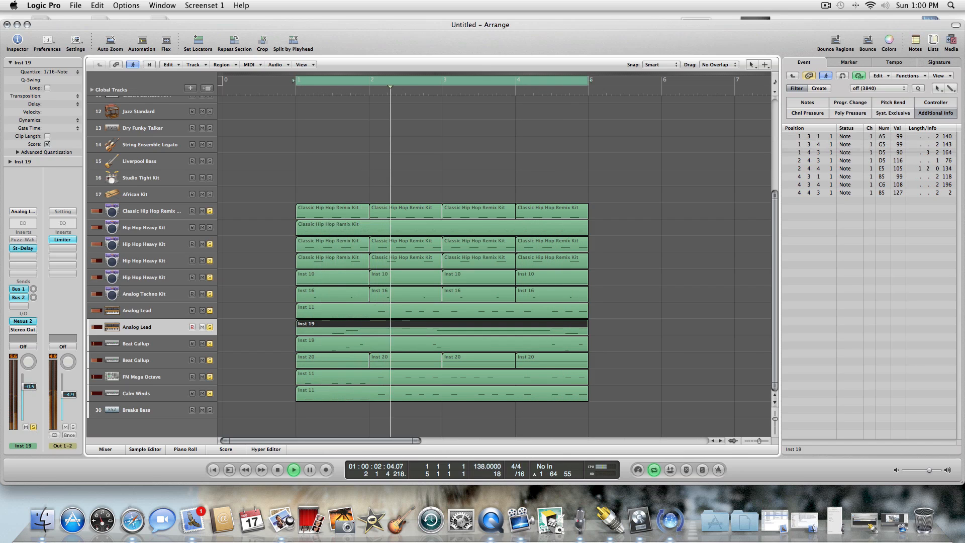
drag(31, 388, 32, 384)
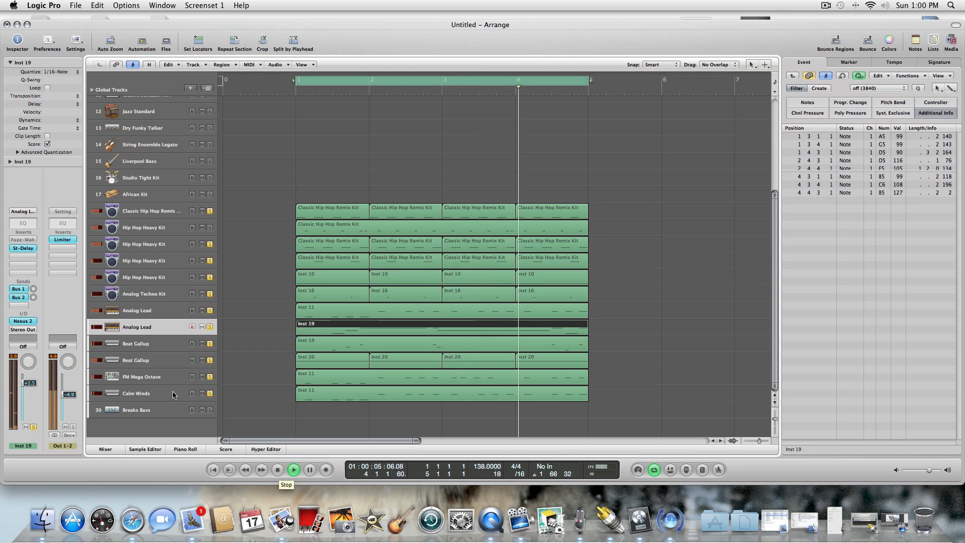
Reduce the solos to Classic Hip Hop Remix Kit, Analog Techno Kit and Analog Lead track 25.
click(210, 260)
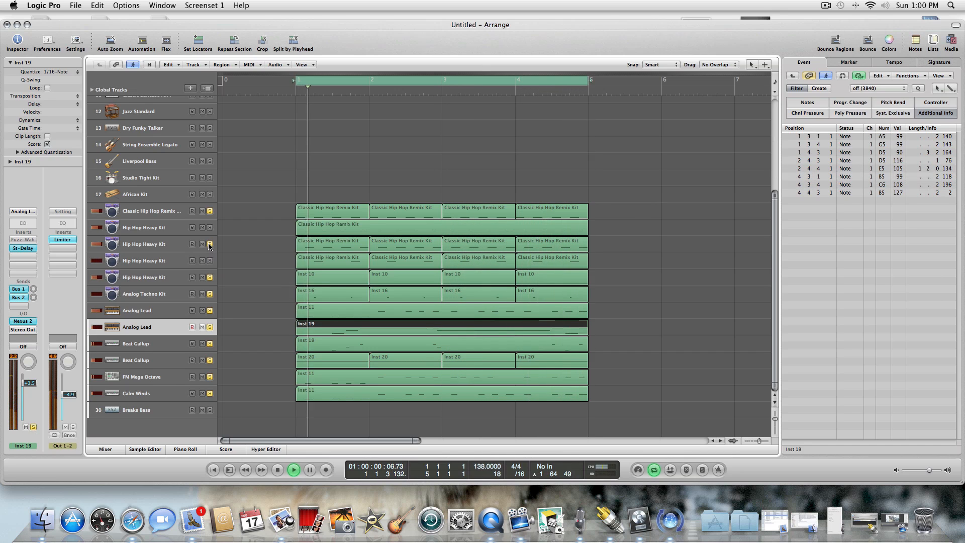
click(210, 277)
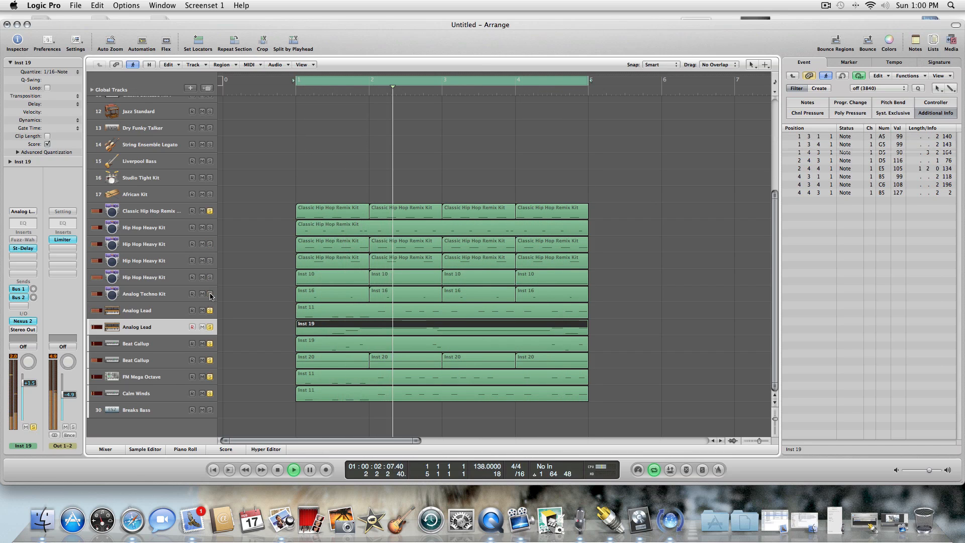
click(210, 344)
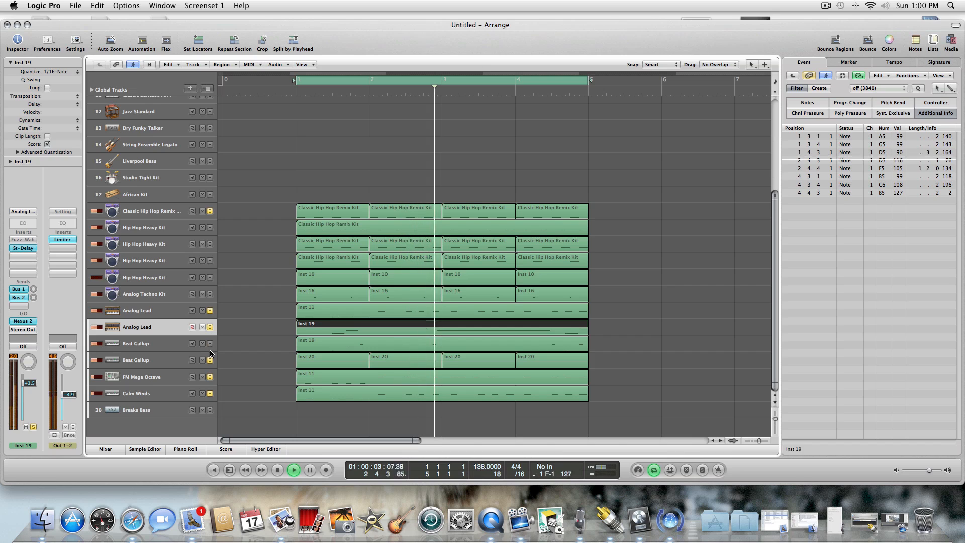
click(210, 377)
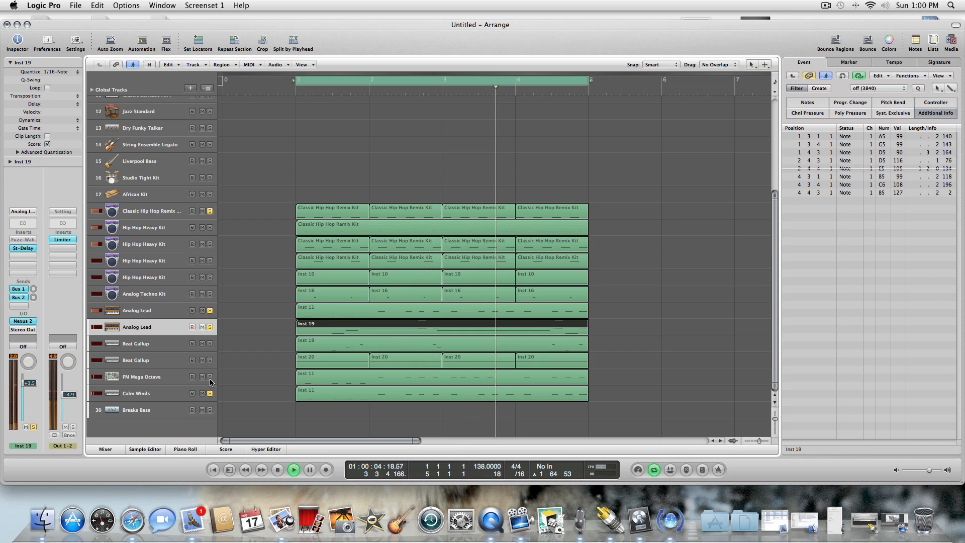
click(210, 327)
click(210, 311)
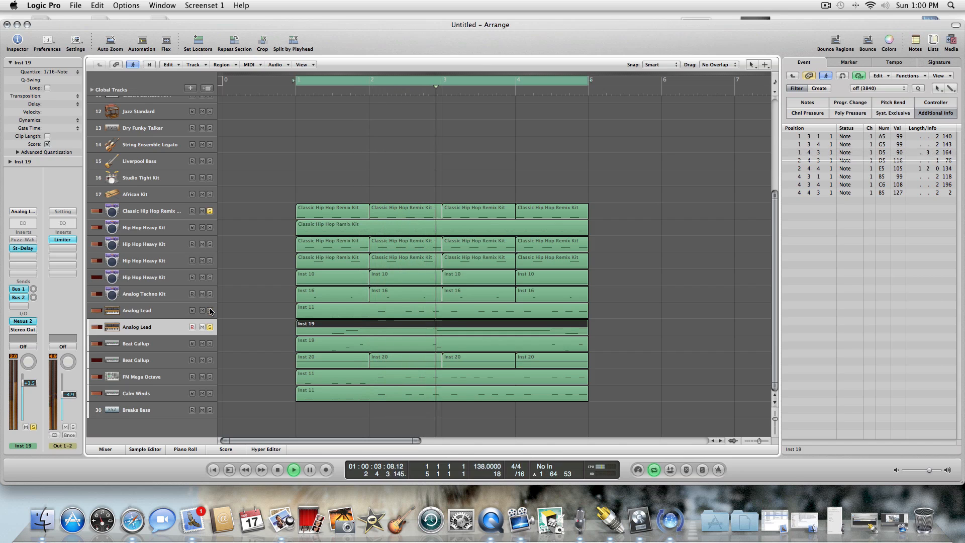
click(210, 295)
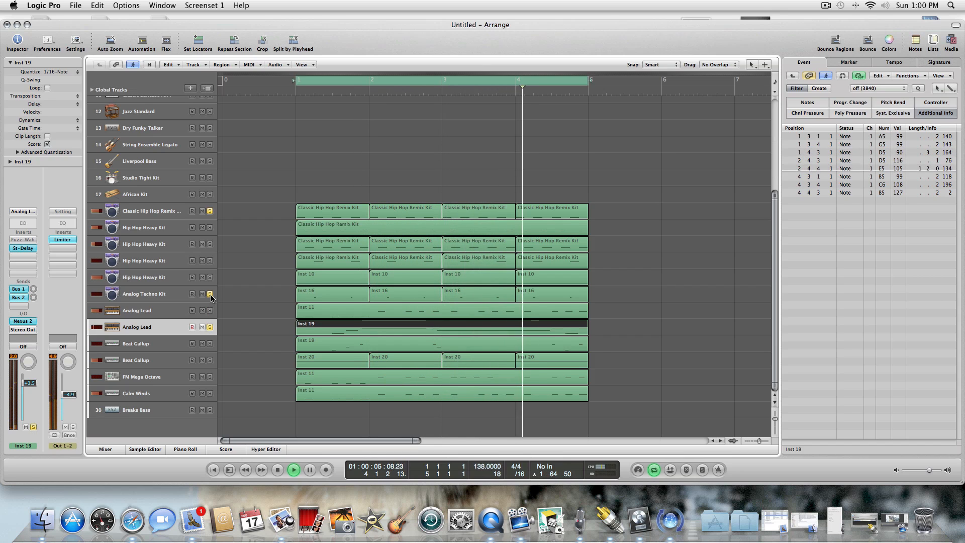
Solo the Breaks Bass track 30, stop playback and return the playhead to the project start.
click(210, 410)
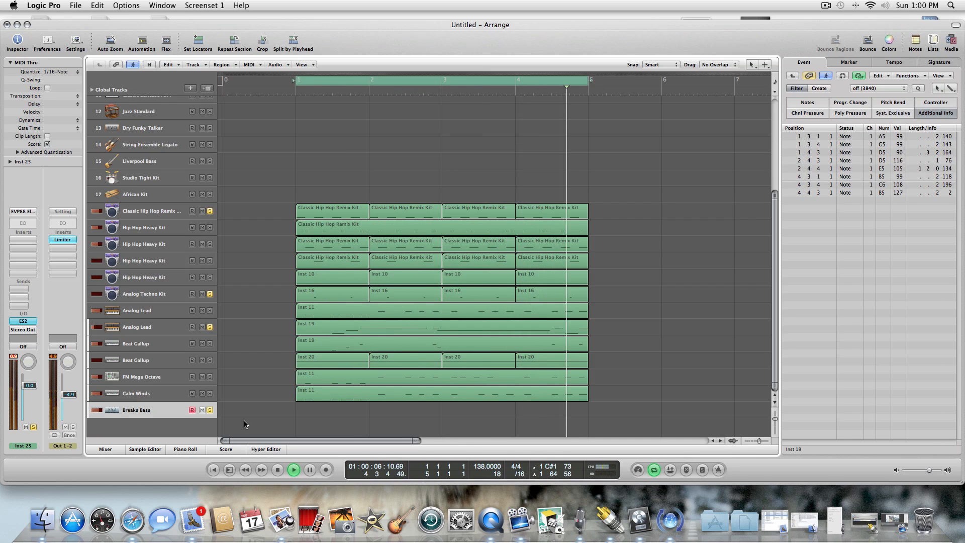
click(276, 469)
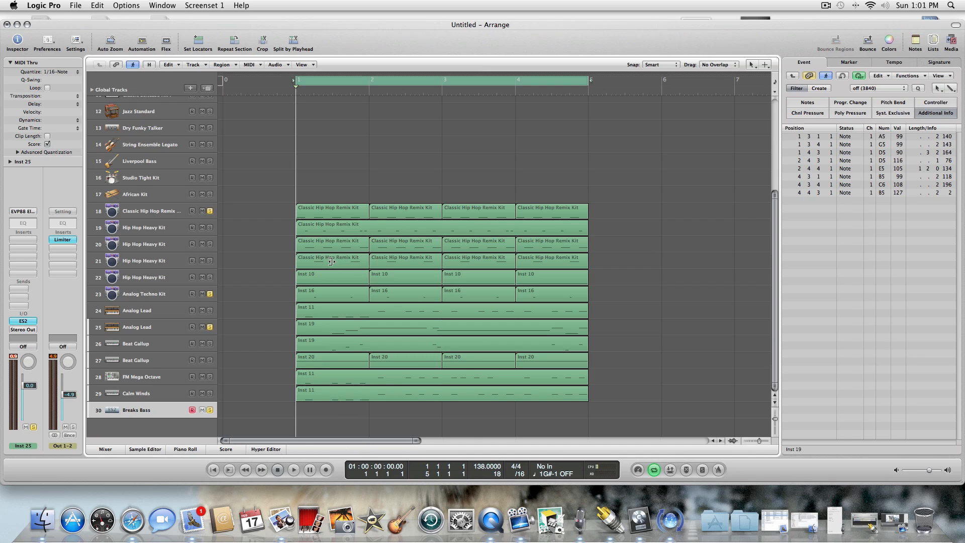
click(277, 470)
Save the project in the Logic folder under the name Test Song.
click(74, 5)
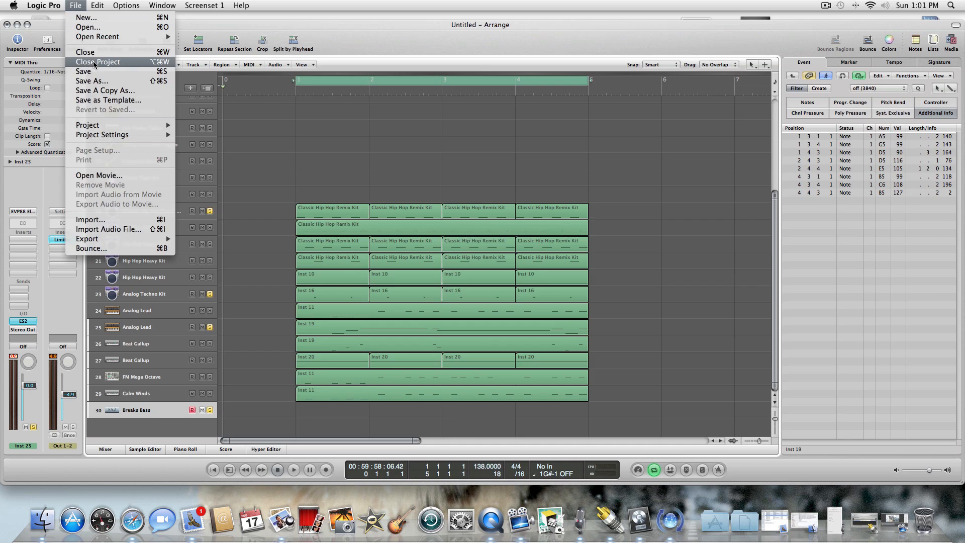
click(110, 81)
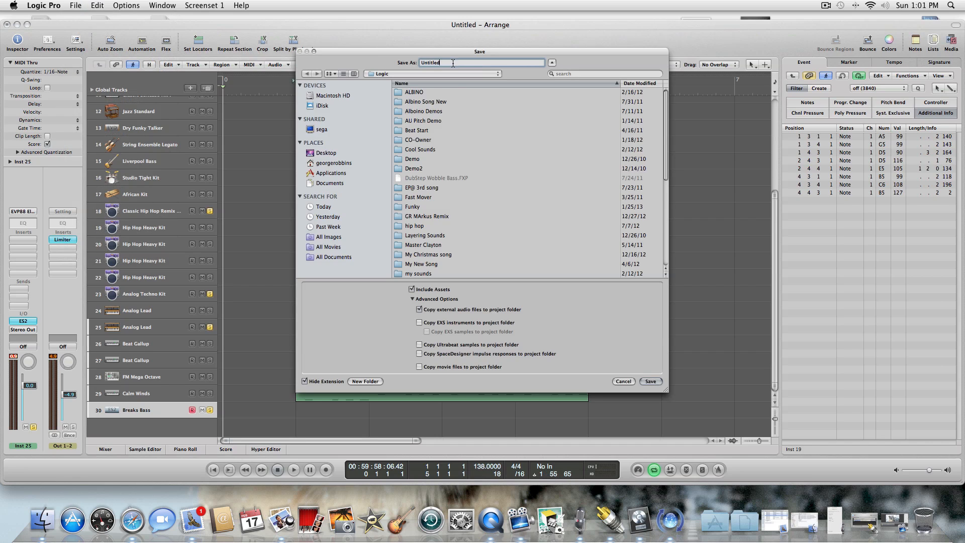
text(Test Song)
click(651, 382)
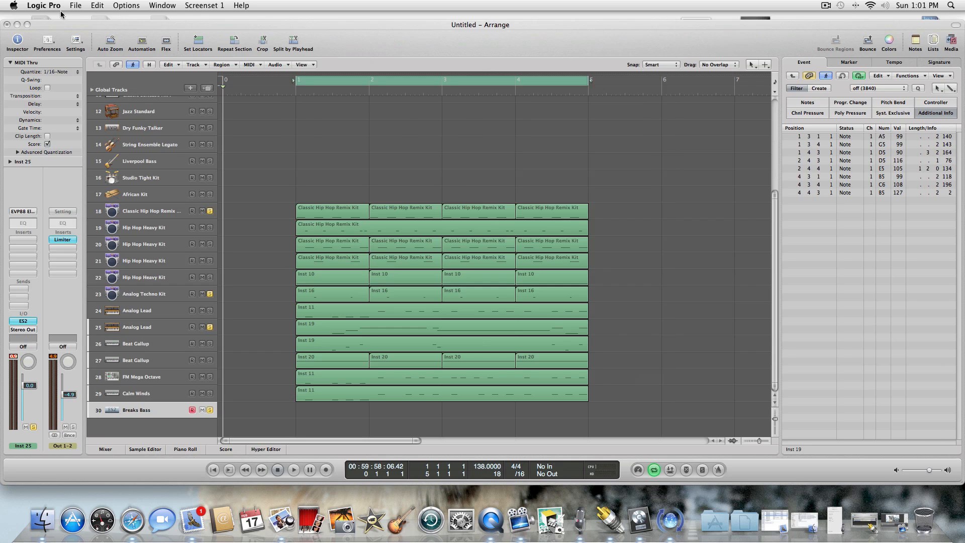
Close the current project, open the recent project The Funk and postpone the software update.
click(75, 5)
mouse_move(120, 38)
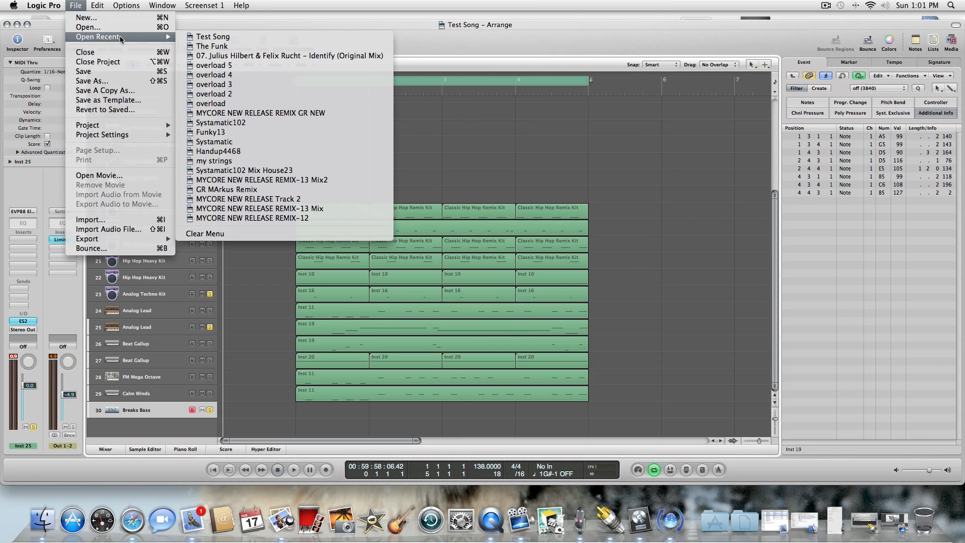
click(246, 47)
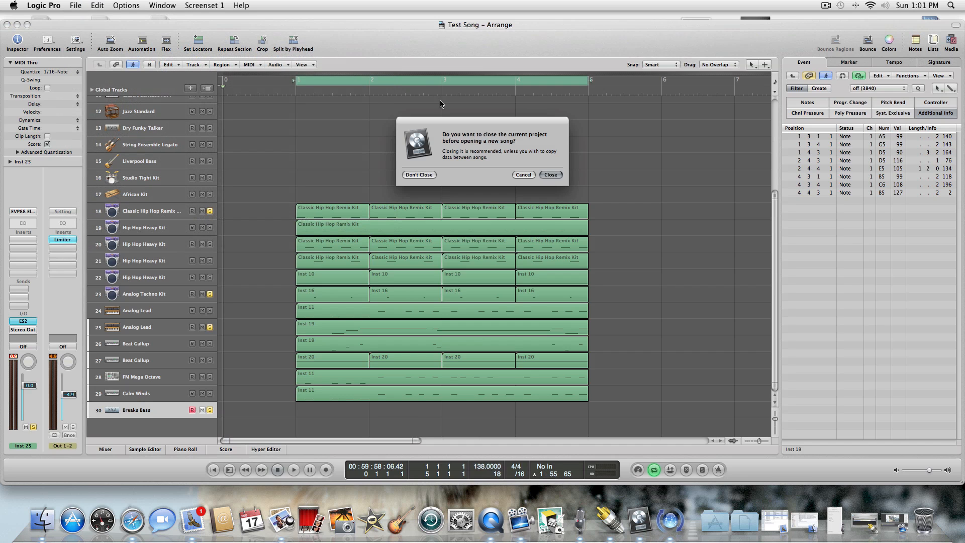
click(552, 174)
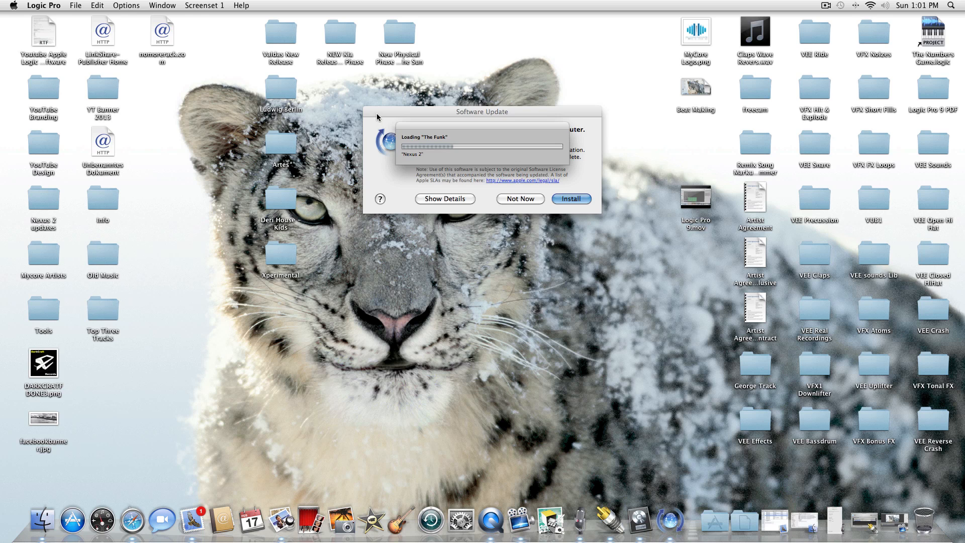
drag(375, 113, 378, 207)
click(523, 295)
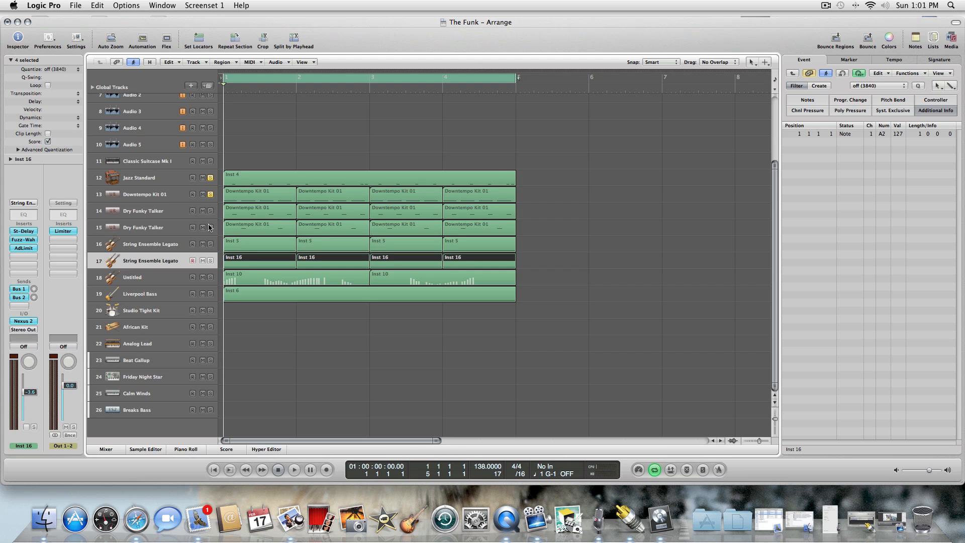
Start playback, progressively solo tracks 14 through 19 from Dry Funky Talker to Liverpool Bass, and lower the main output level to -3.0.
key(space)
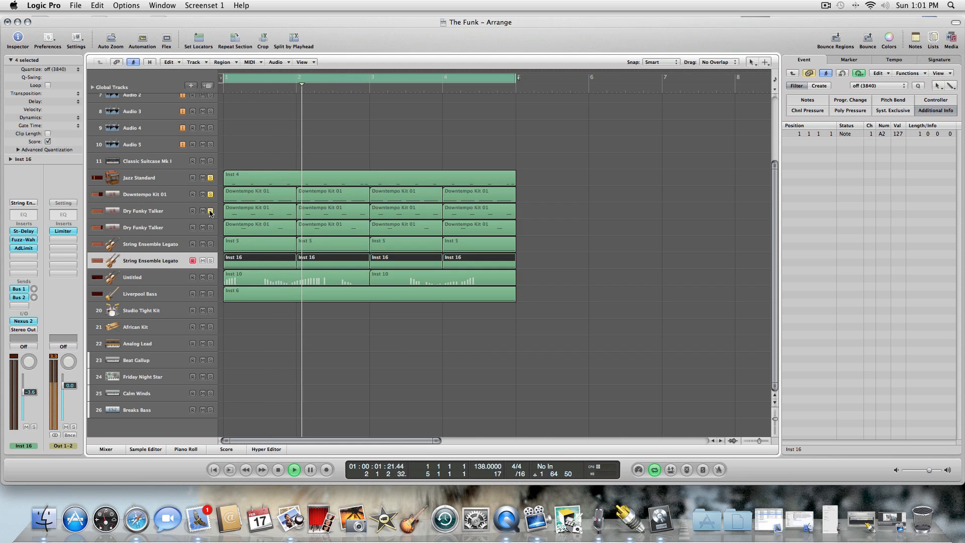
drag(210, 211, 210, 244)
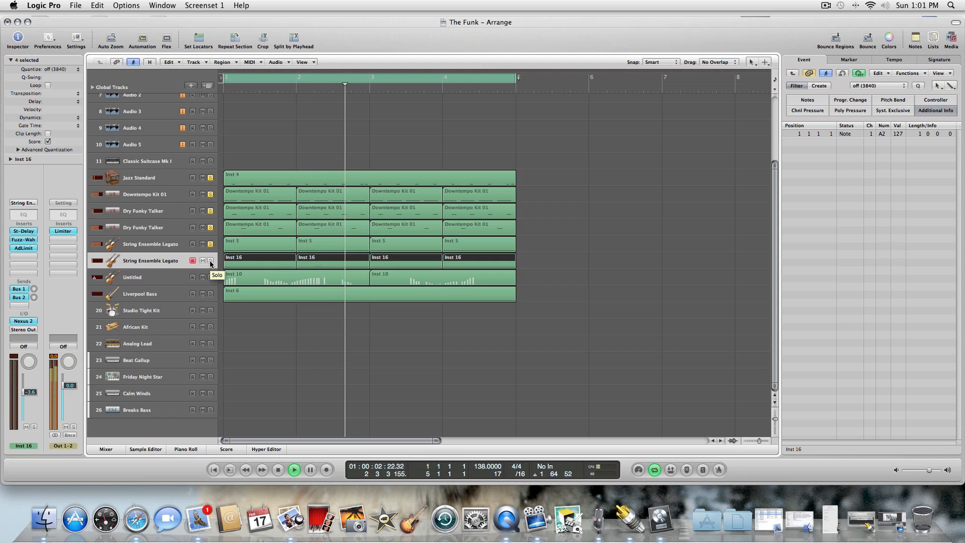
click(210, 260)
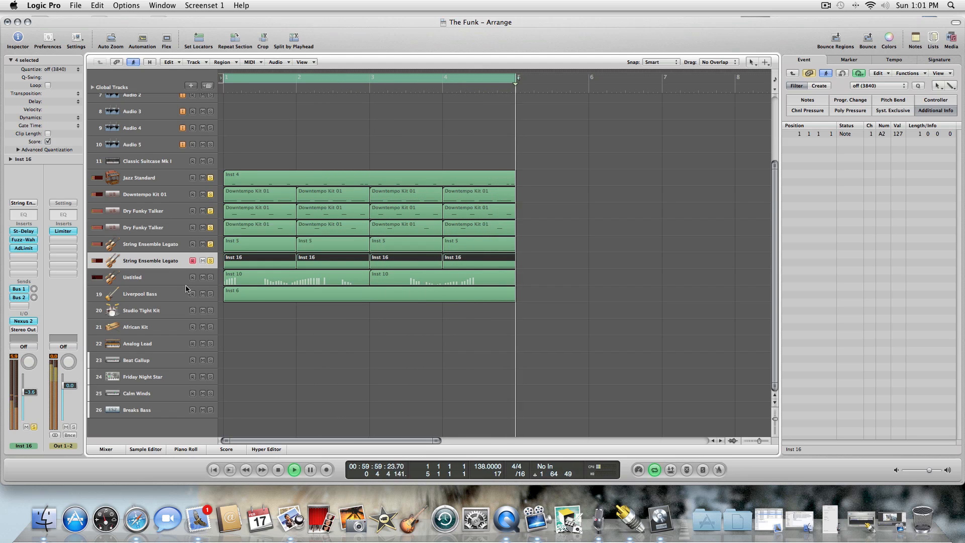
click(211, 278)
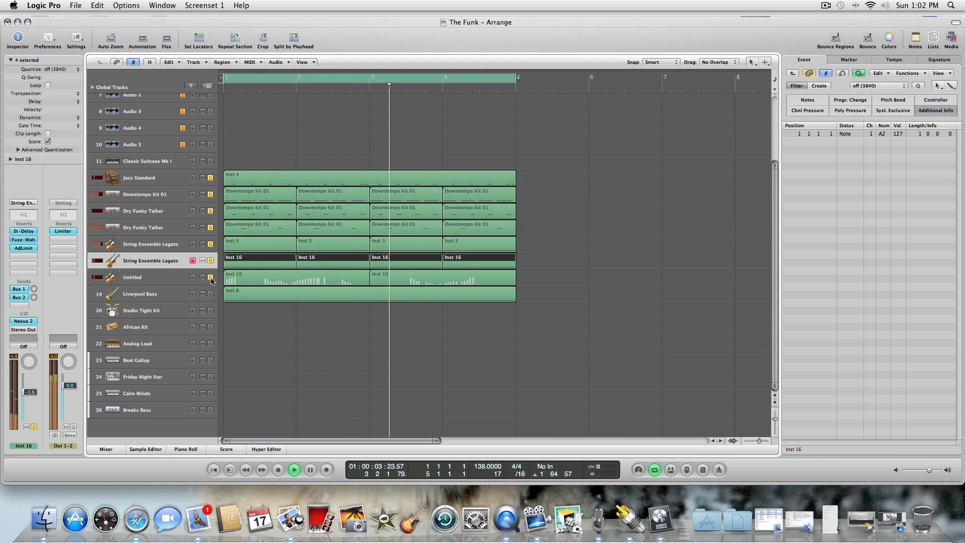
click(210, 294)
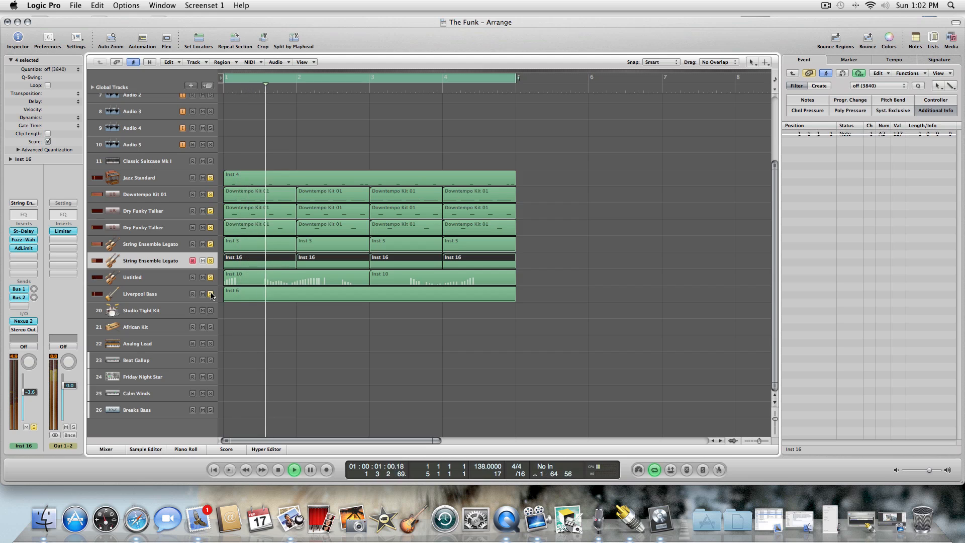
drag(69, 386, 68, 393)
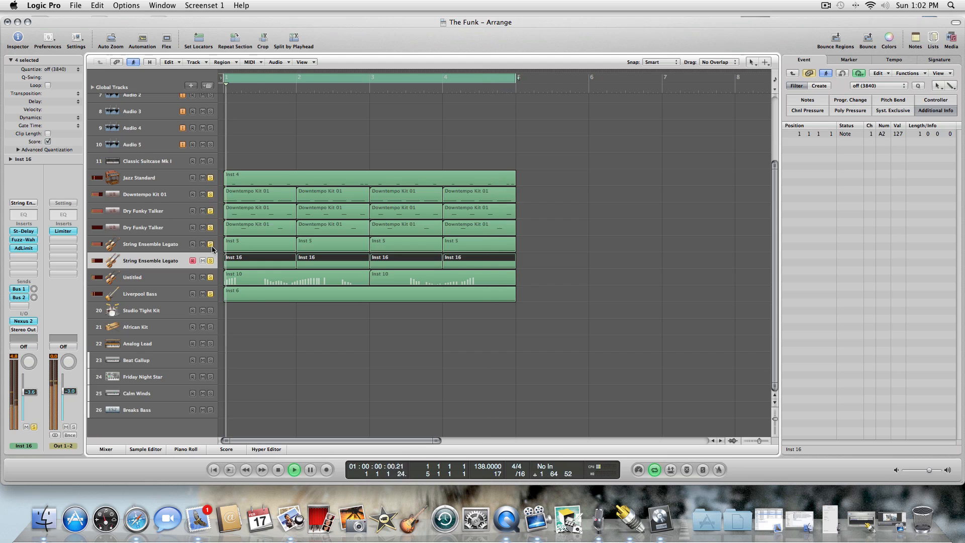
Clear the solos on the other layers during playback so that only String Ensemble Legato track 17 is soloed.
click(211, 212)
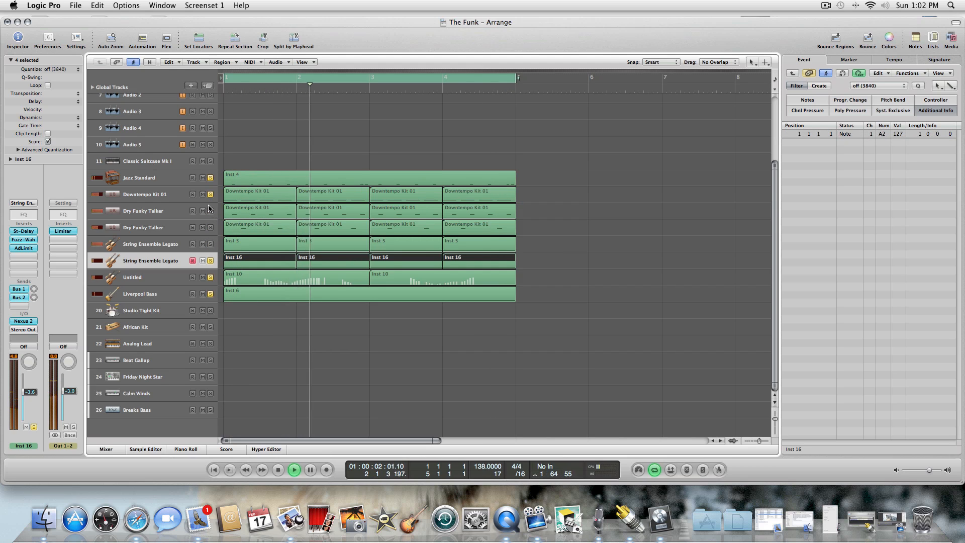
click(210, 279)
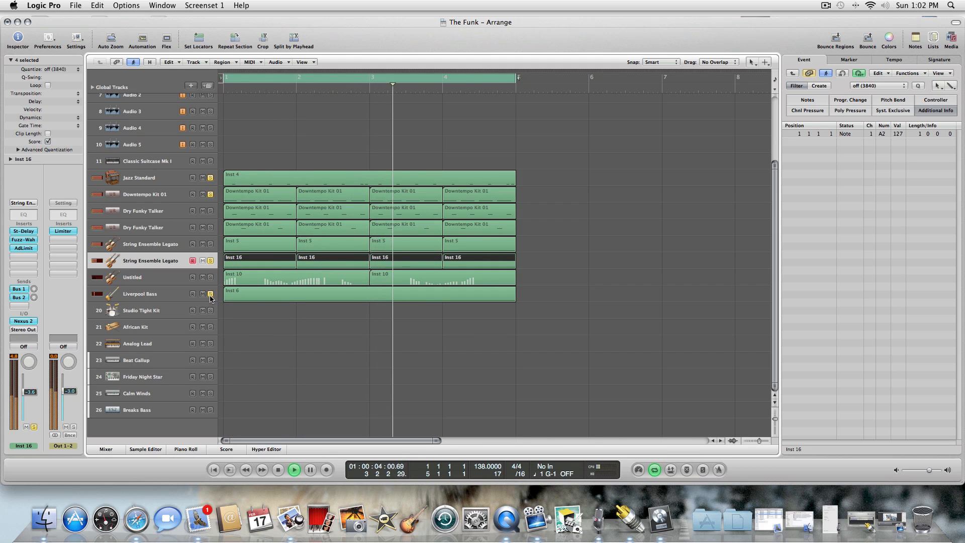
click(210, 295)
click(210, 295)
click(210, 278)
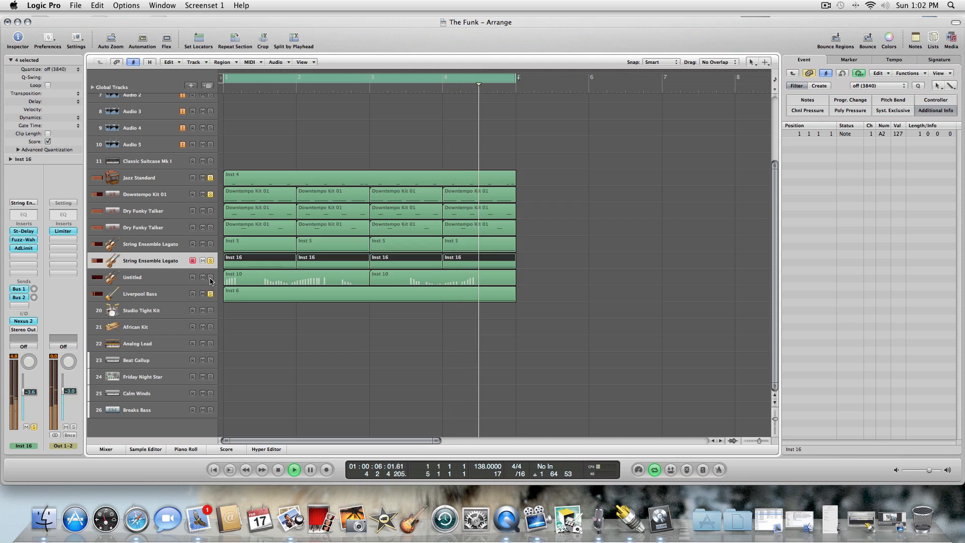
click(210, 261)
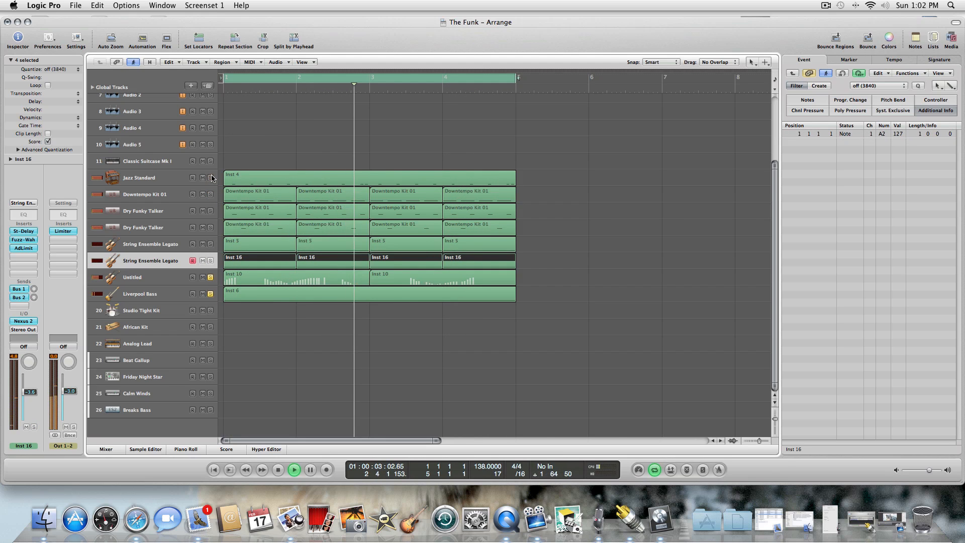
click(210, 260)
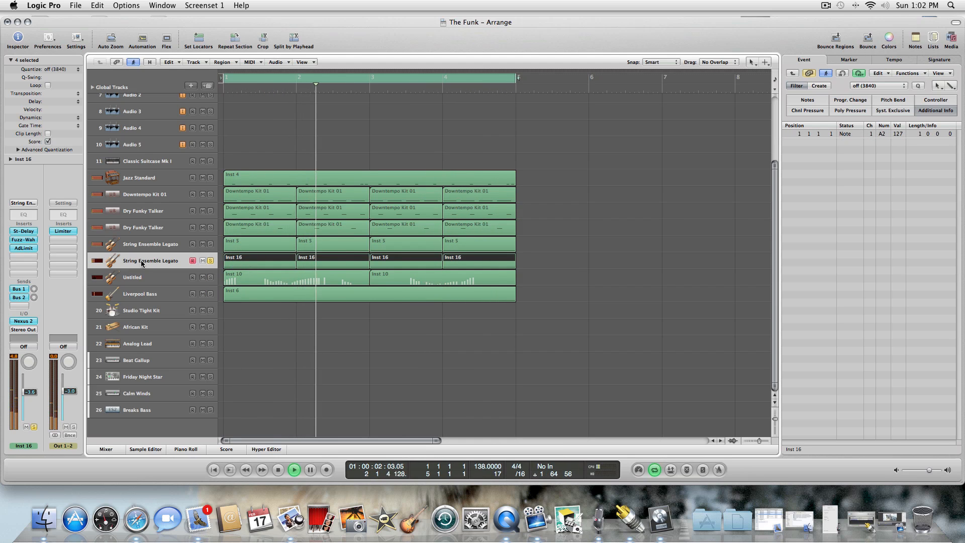
Open the Nexus 2 instrument on String Ensemble Legato track 17, set its filter modifier envelope to -116 and close the plug-in.
click(25, 321)
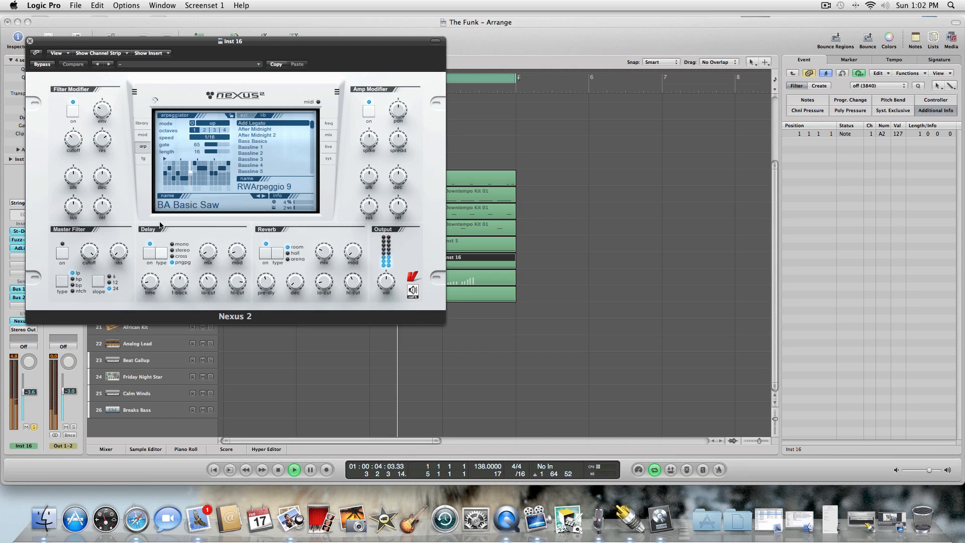
mouse_move(102, 110)
mouse_down()
mouse_move(80, 9)
mouse_move(100, 121)
mouse_up()
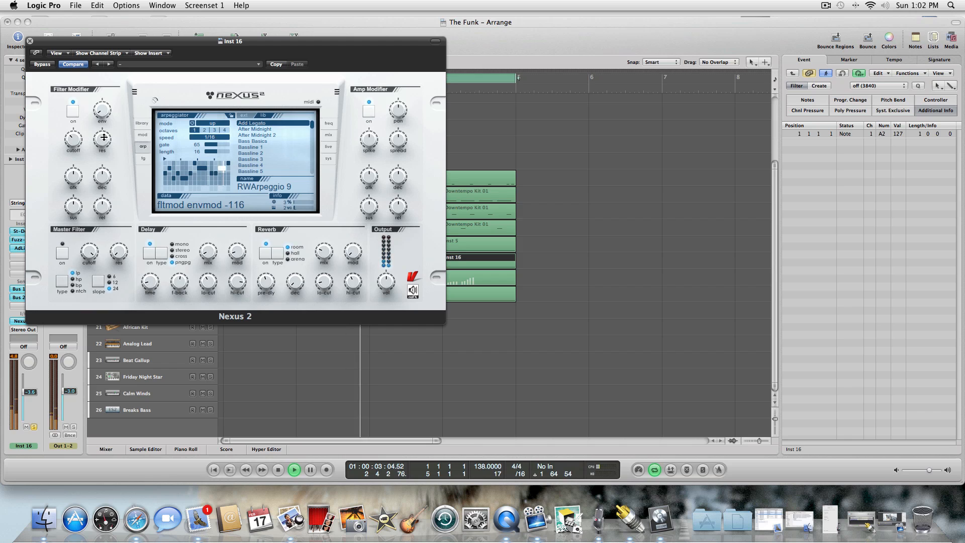
click(75, 142)
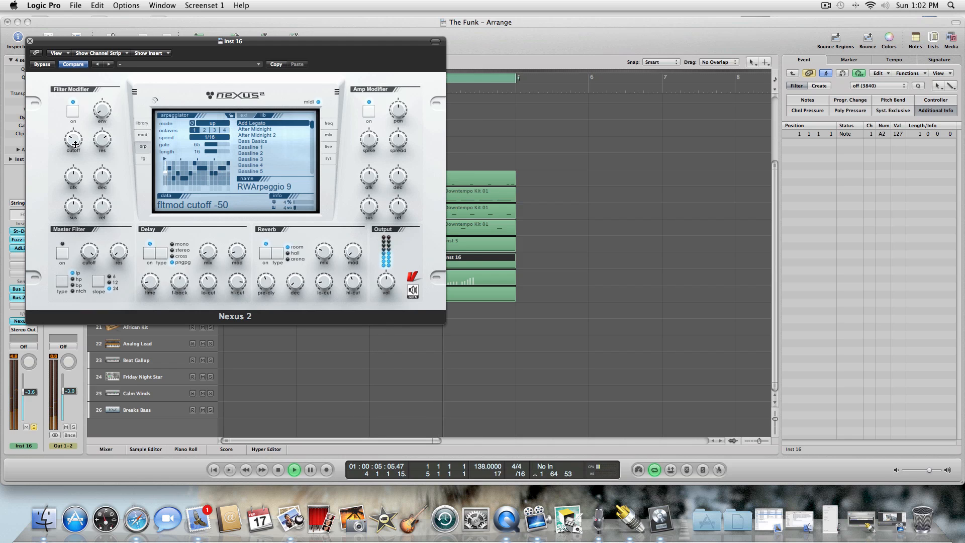
click(30, 40)
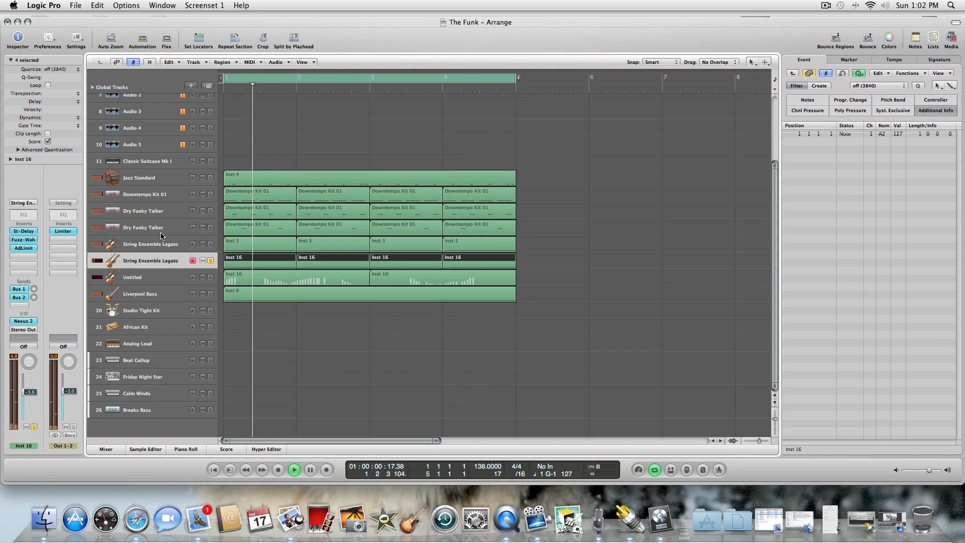
Add solos to Downtempo Kit 01, both Dry Funky Talker tracks and String Ensemble Legato track 16, auditioning Jazz Standard briefly.
click(210, 195)
click(210, 177)
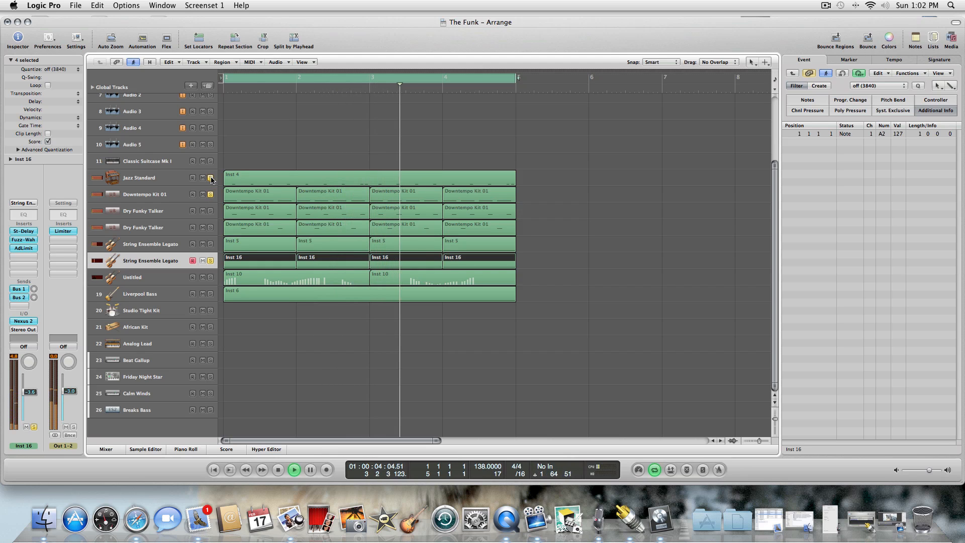
click(210, 211)
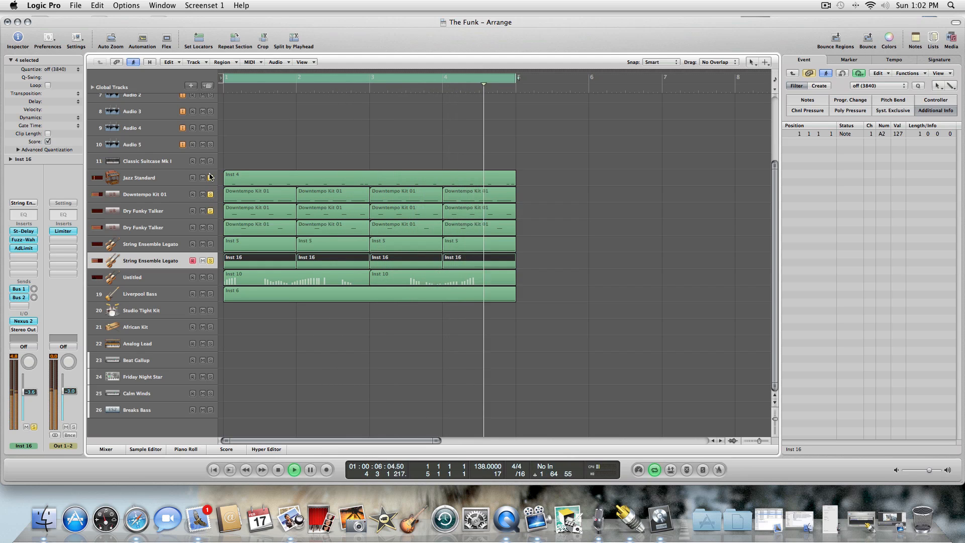
click(210, 228)
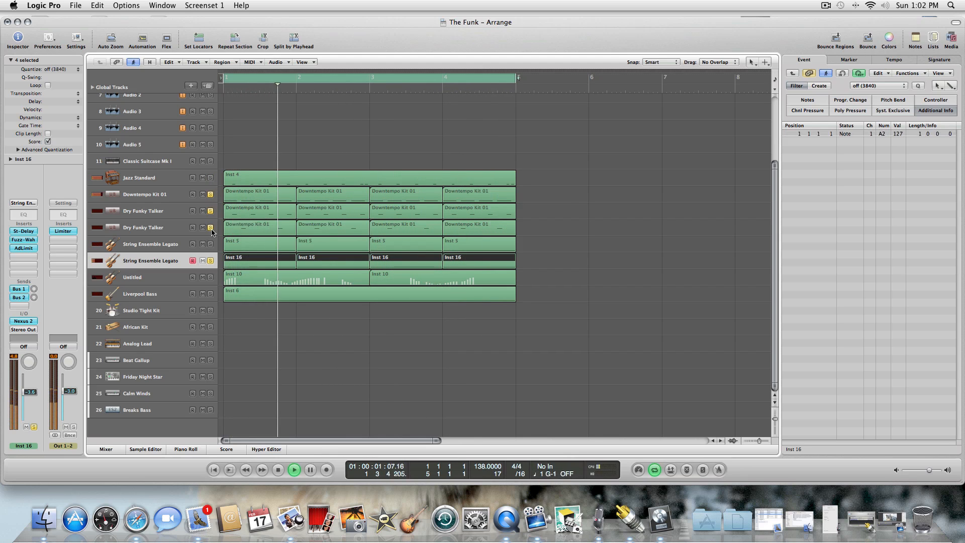
click(210, 244)
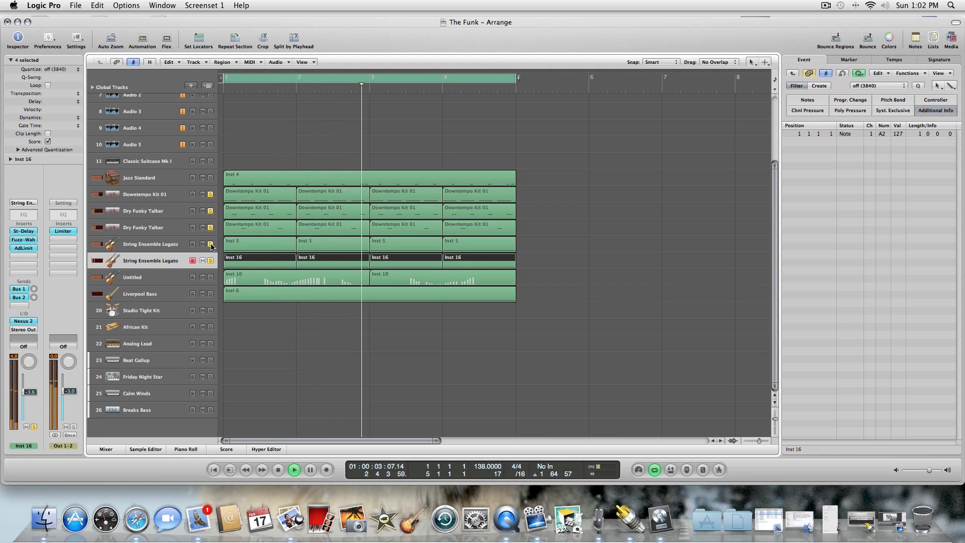
Select String Ensemble Legato track 16, add solos to Untitled and Liverpool Bass, and stop playback.
click(170, 245)
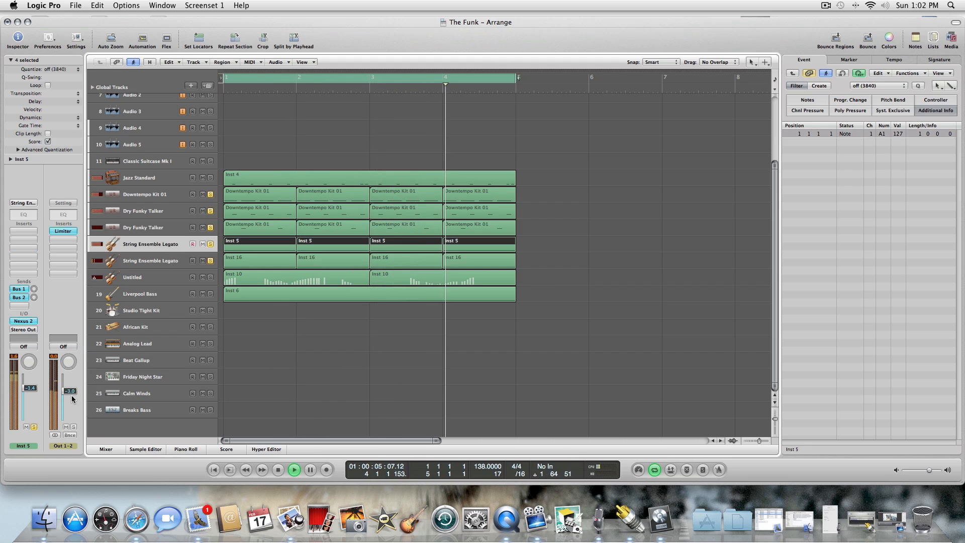
click(210, 277)
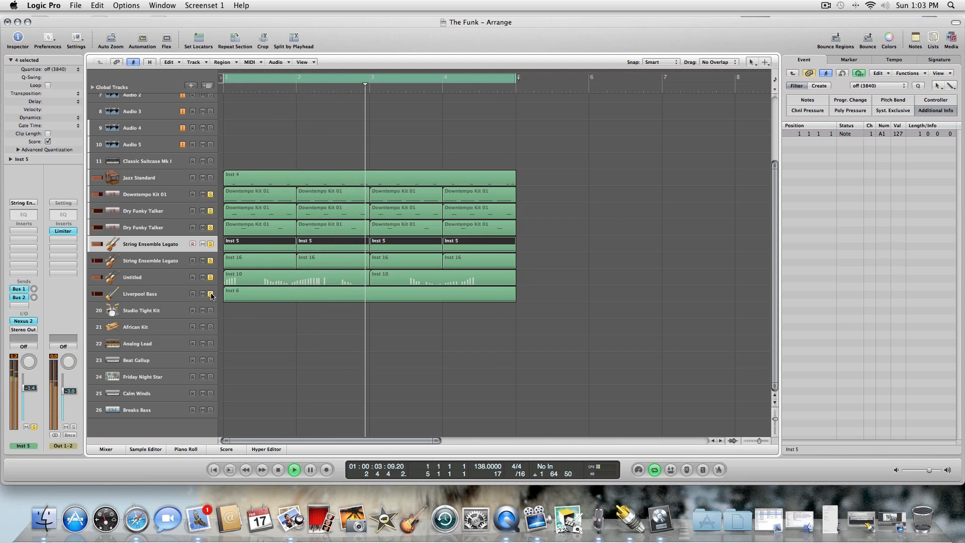
click(278, 469)
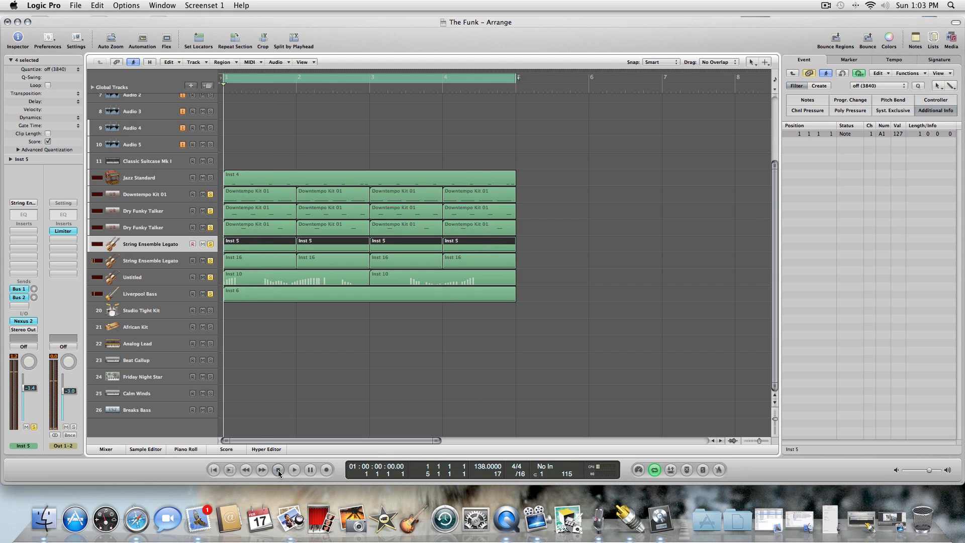